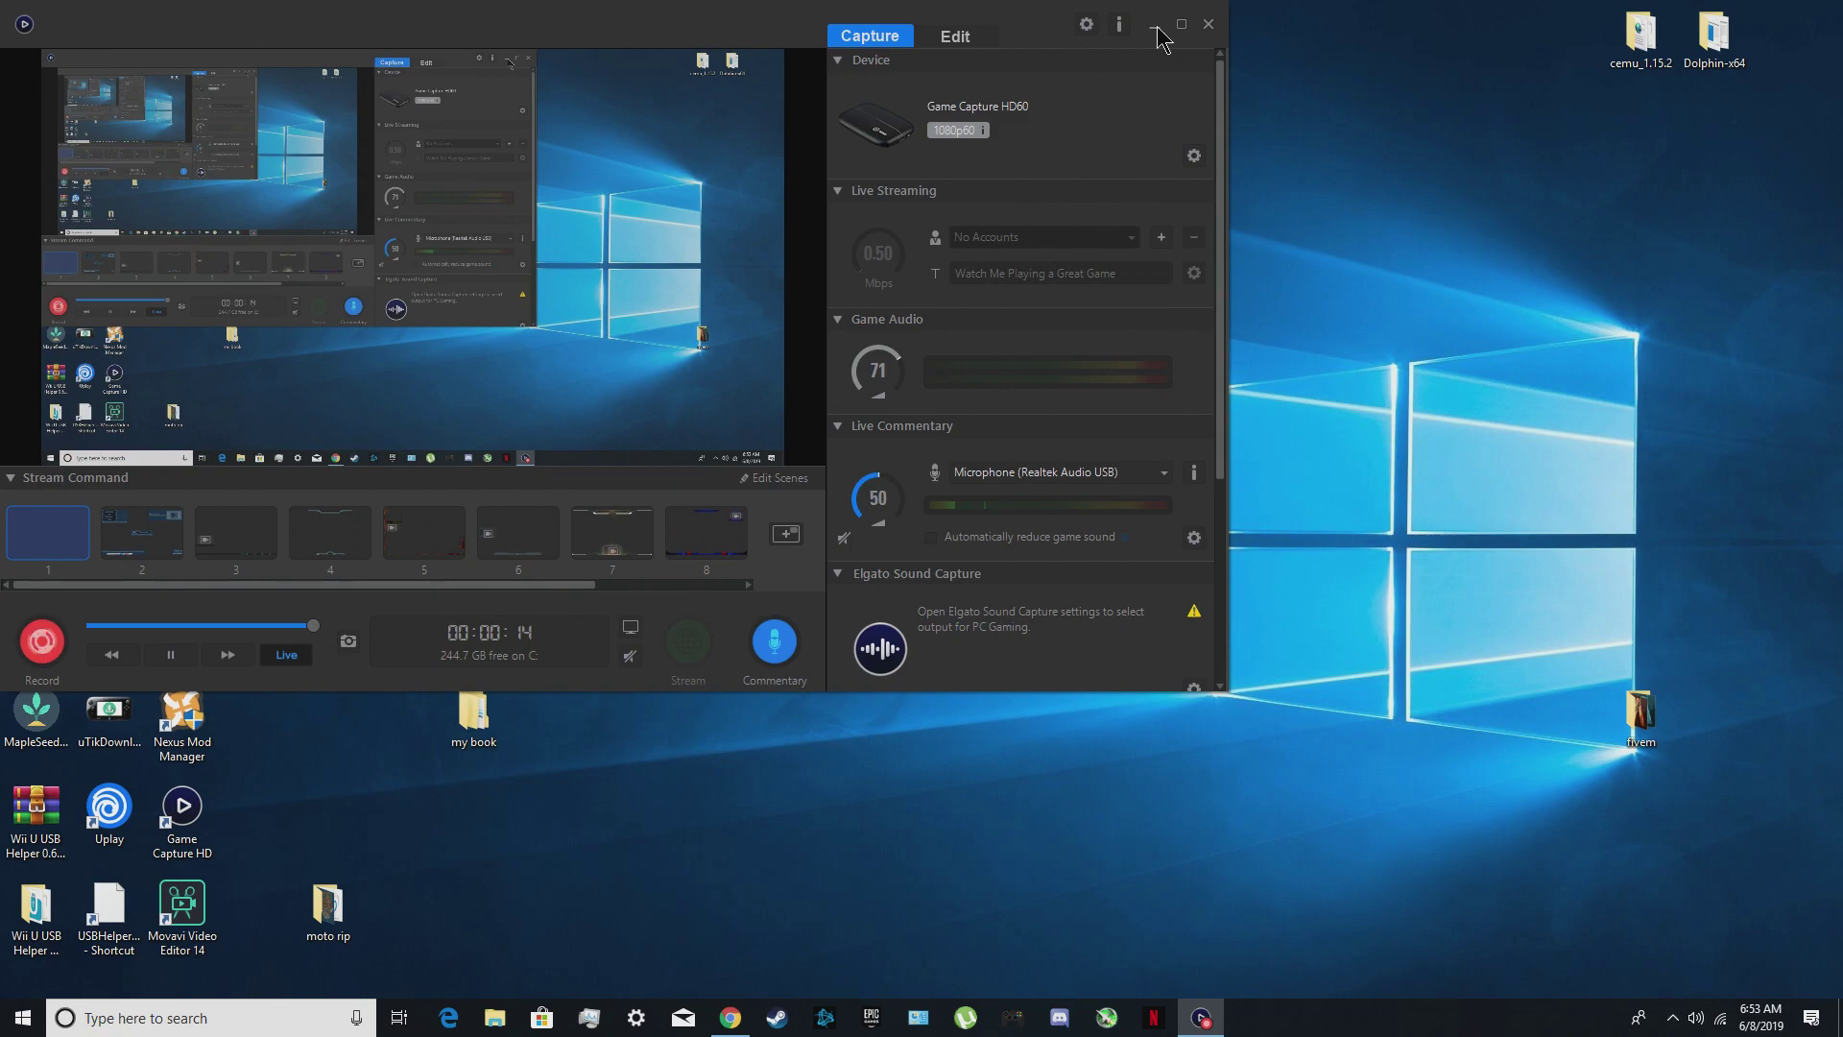
- Minimize the Elgato Game Capture HD window so the Windows desktop shows
{"action": "left_click", "coordinate": [1158, 30]}
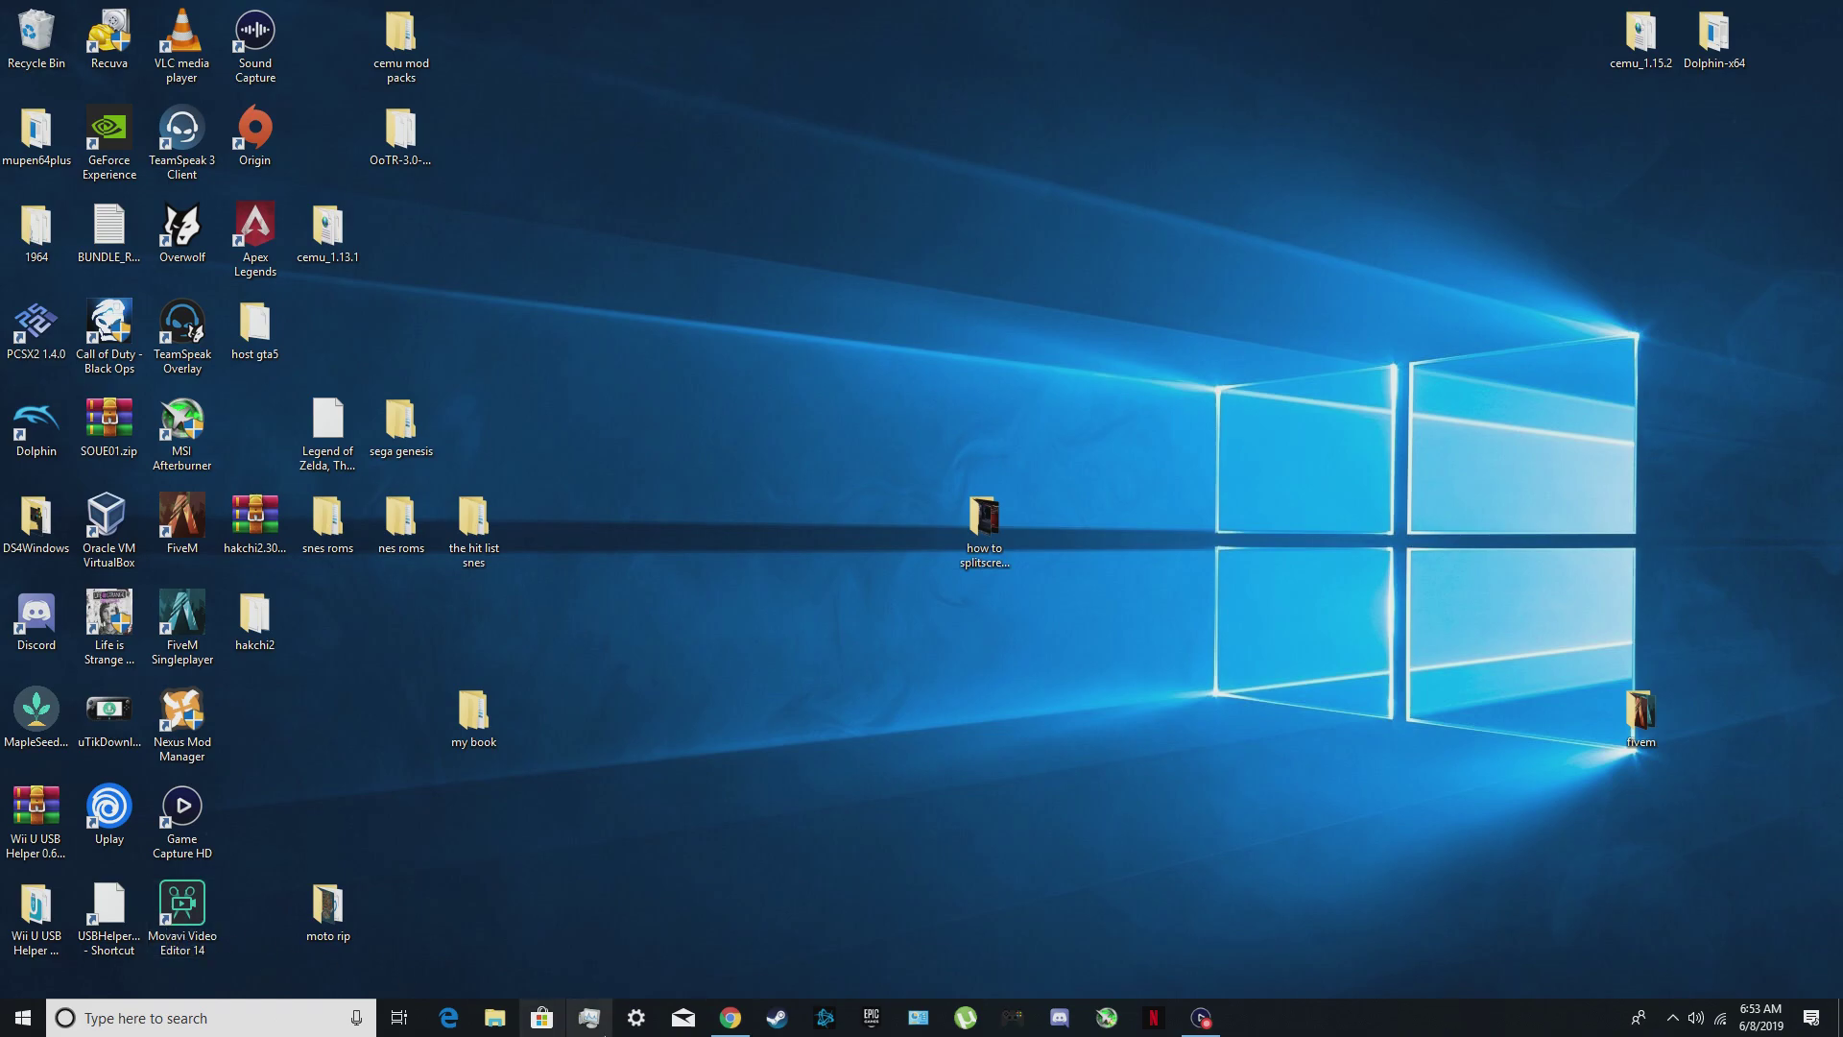
- Restore Chrome, read Movavi's tweet reply about autosave, and glance at the Movavi Software profile
{"action": "left_click", "coordinate": [731, 1017]}
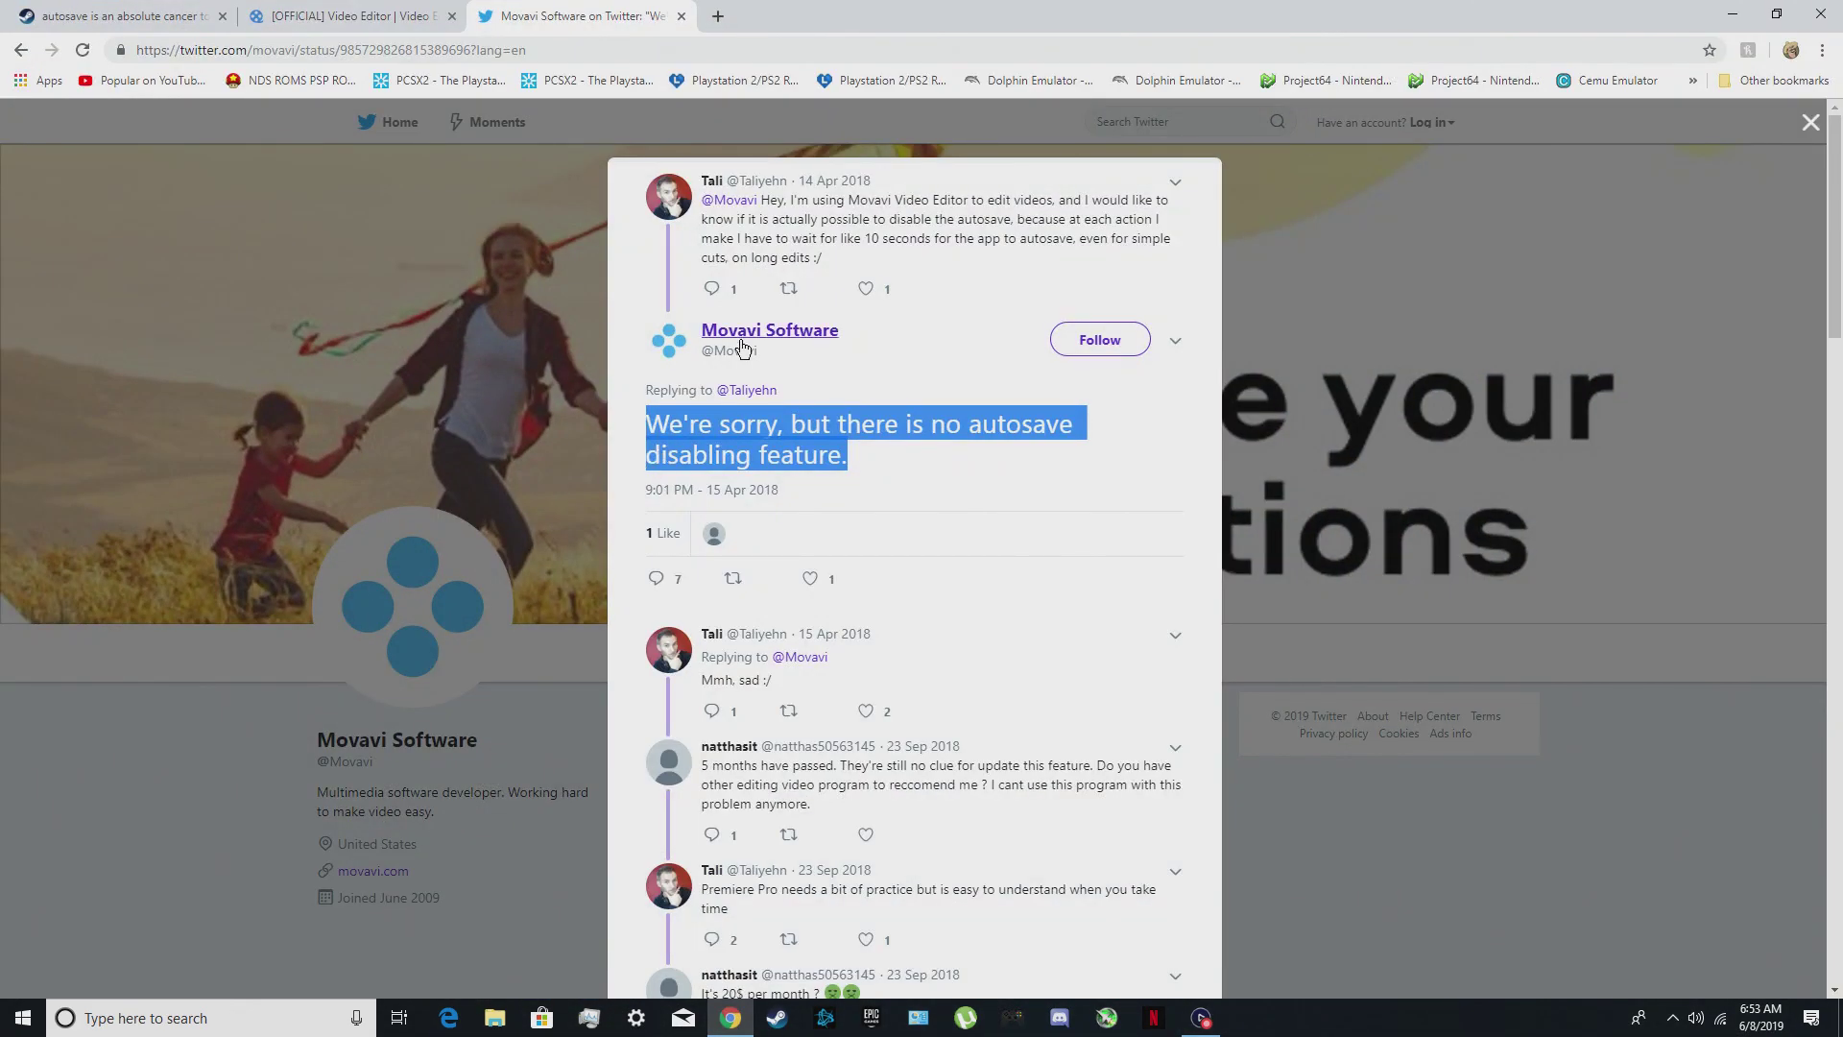
{"action": "mouse_move", "coordinate": [714, 344]}
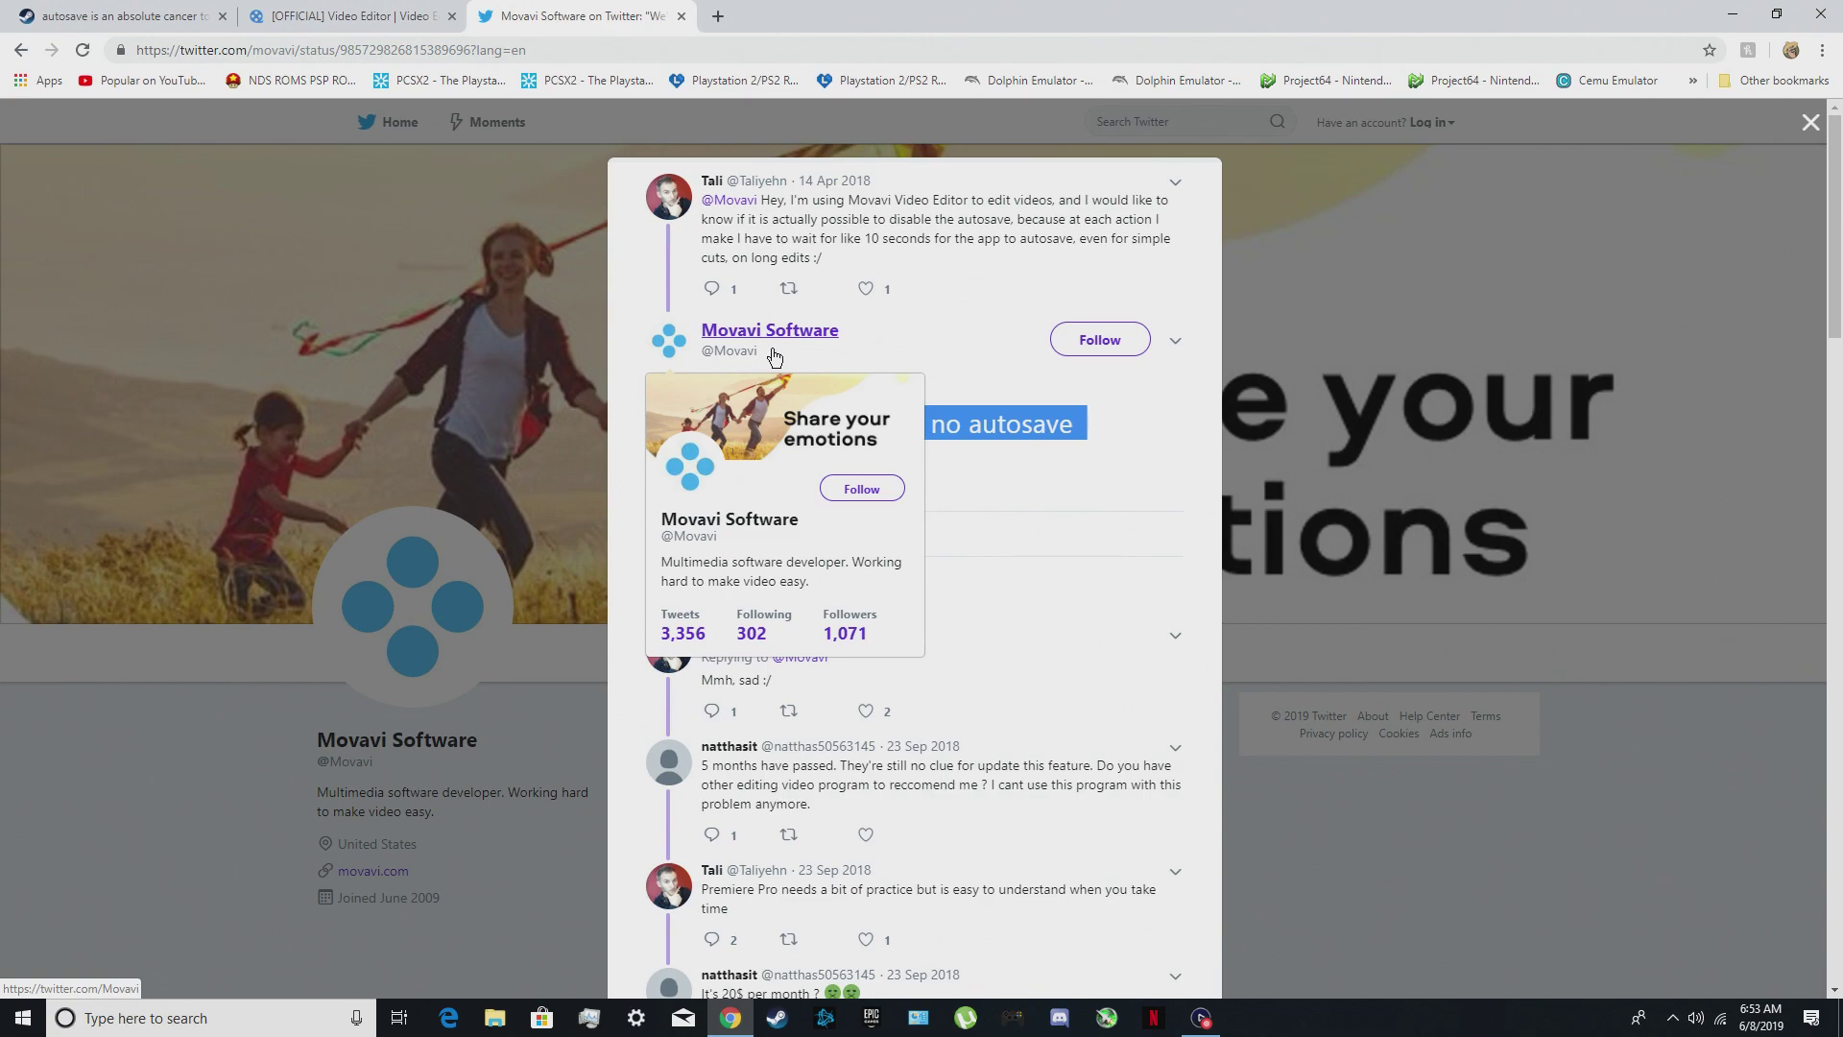
{"action": "scroll", "coordinate": [1042, 600], "scroll_direction": "down", "scroll_amount": 4}
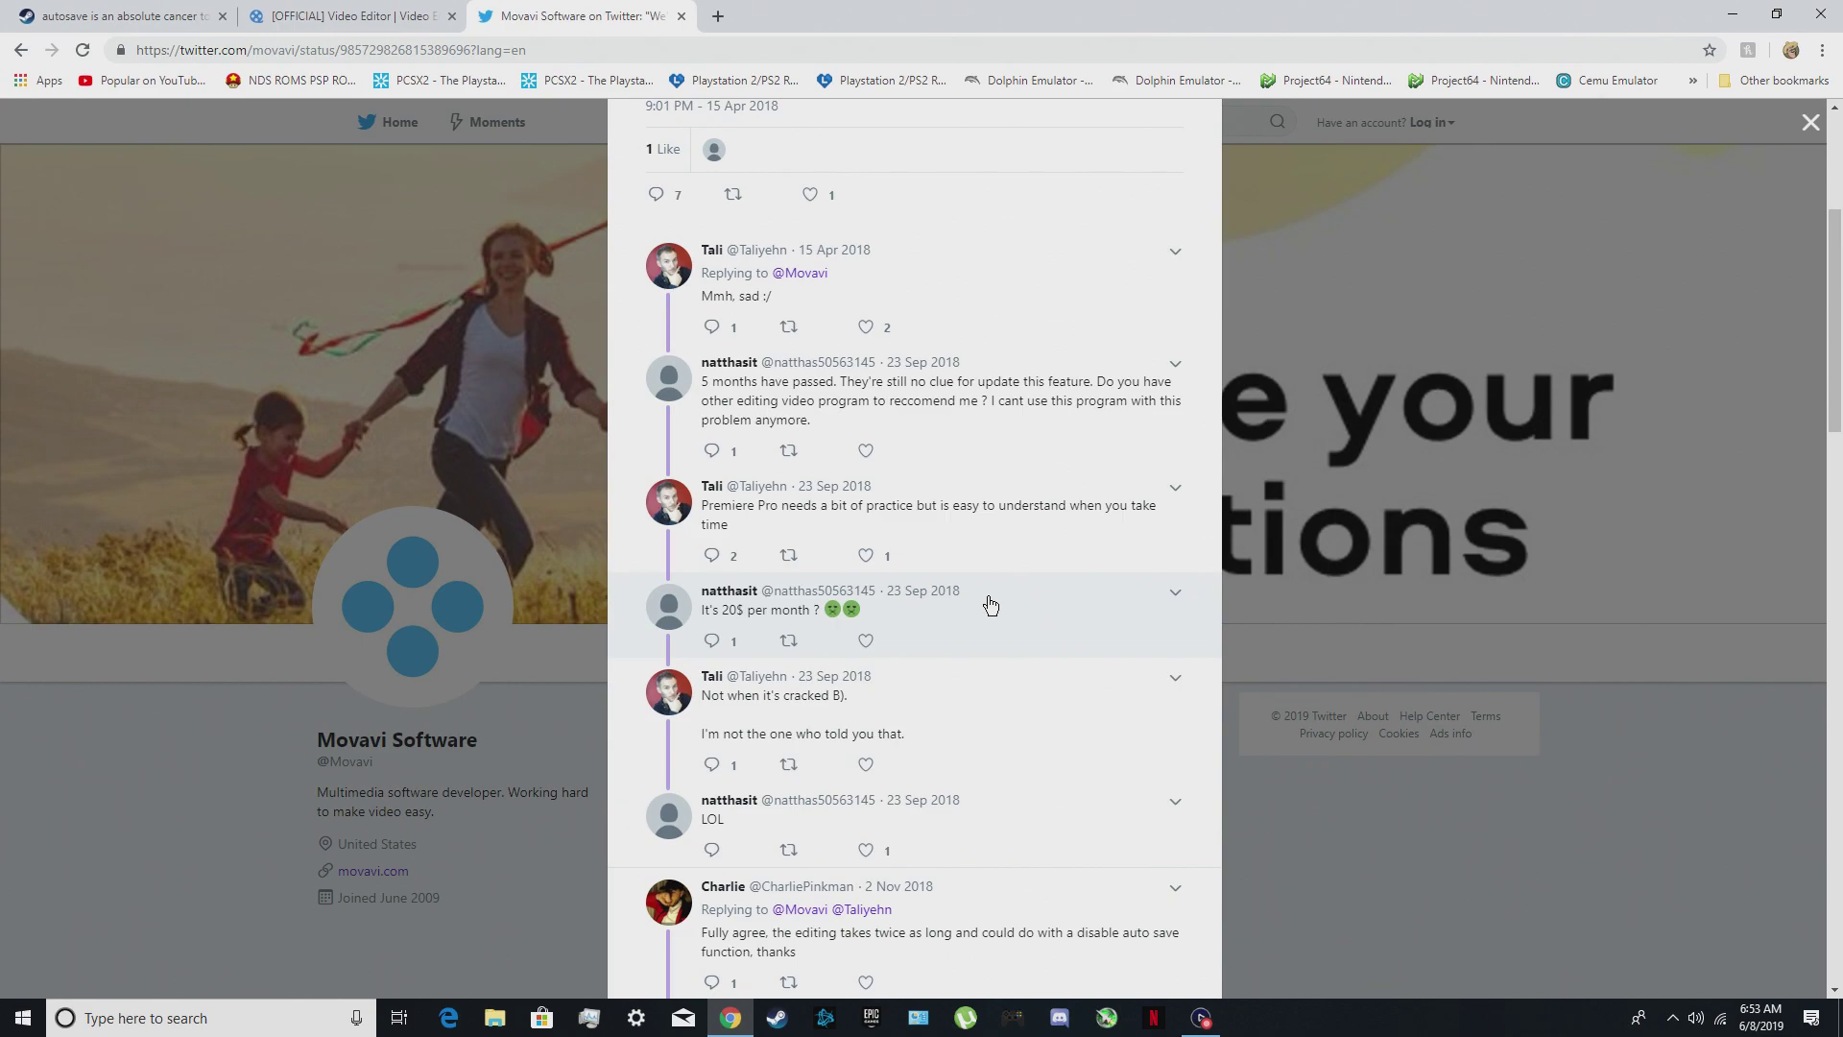
{"action": "scroll", "coordinate": [988, 628], "scroll_direction": "down", "scroll_amount": 7}
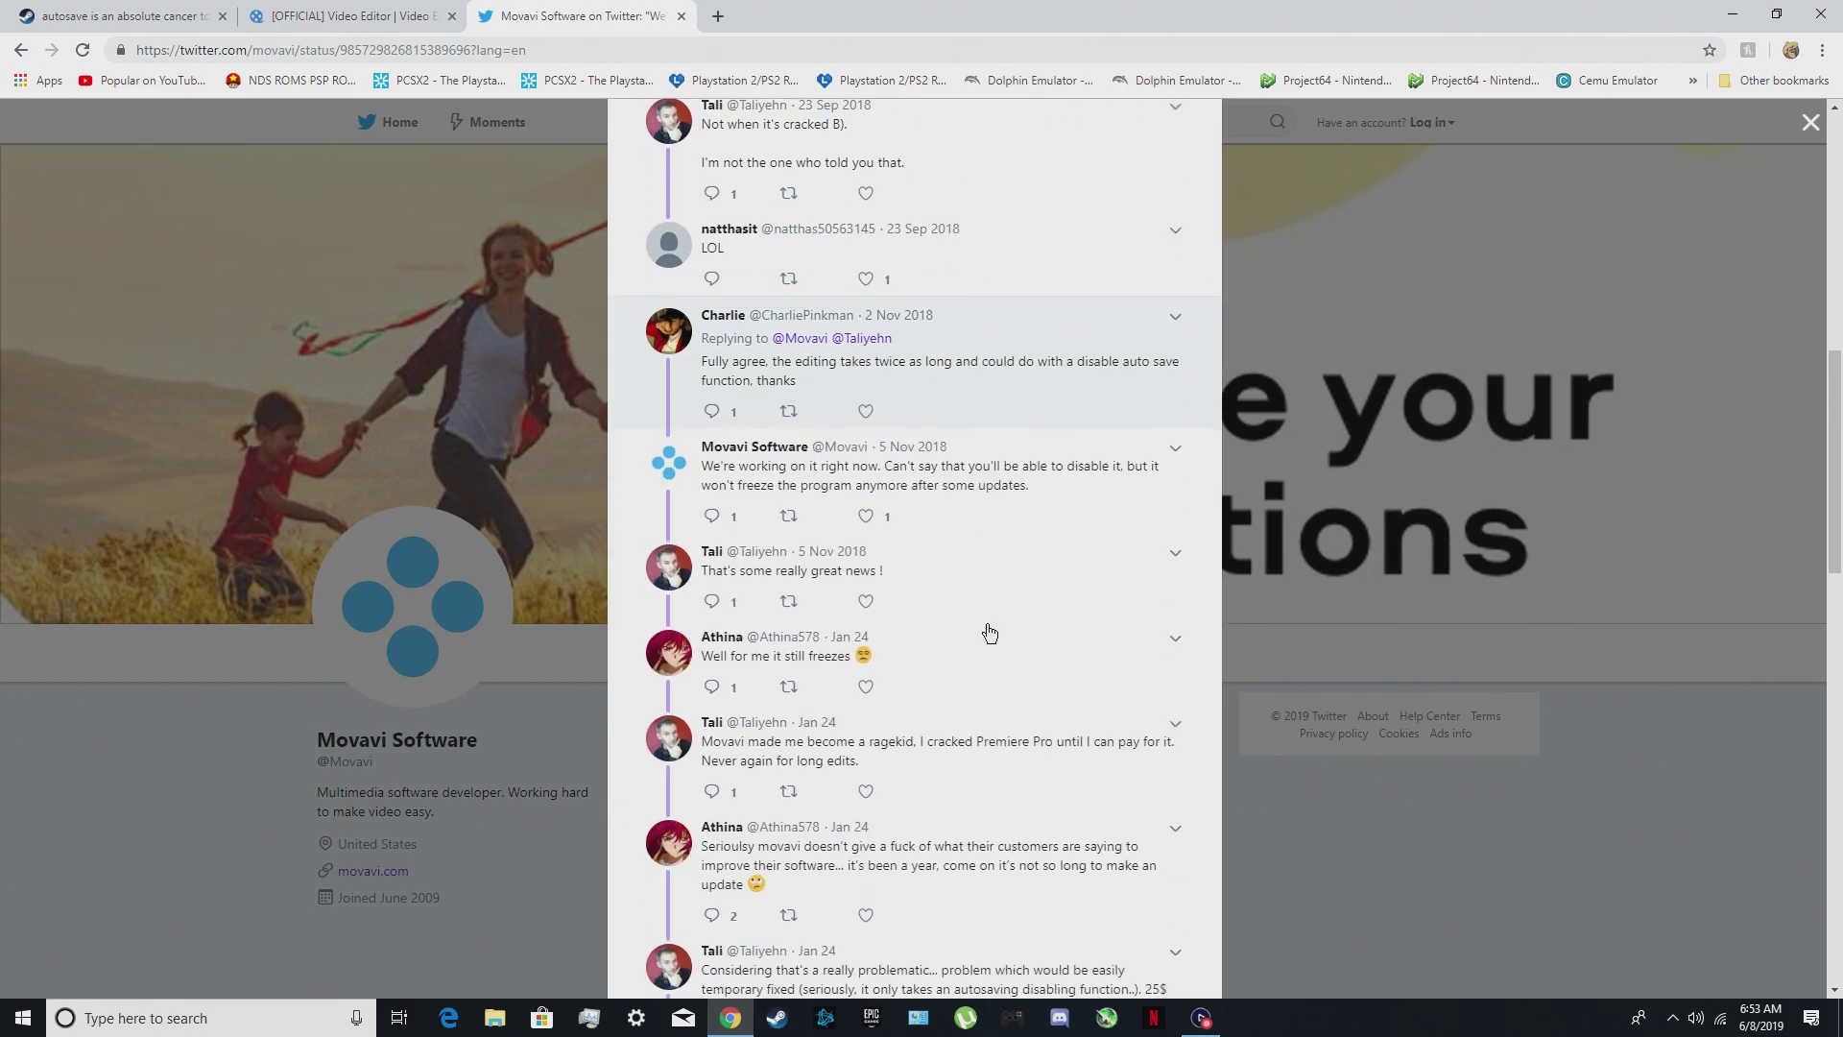
{"action": "scroll", "coordinate": [989, 628], "scroll_direction": "up", "scroll_amount": 10}
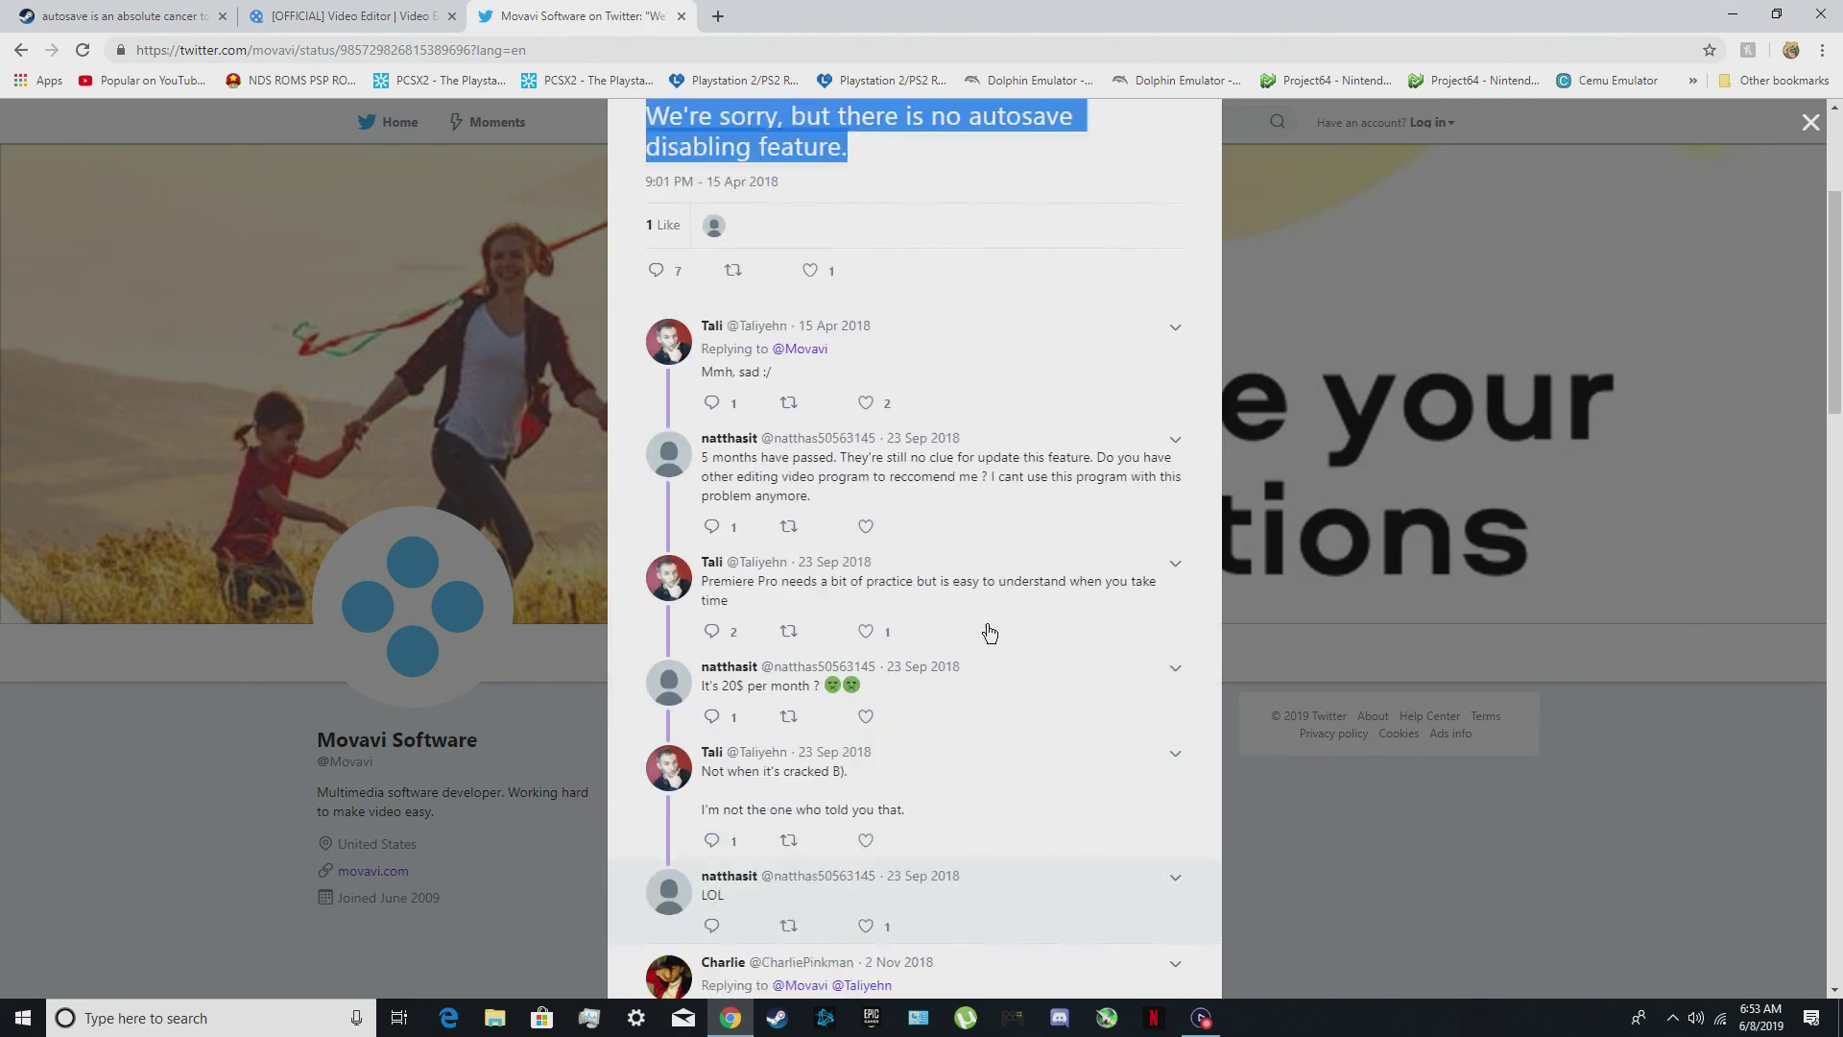
{"action": "left_click", "coordinate": [866, 360]}
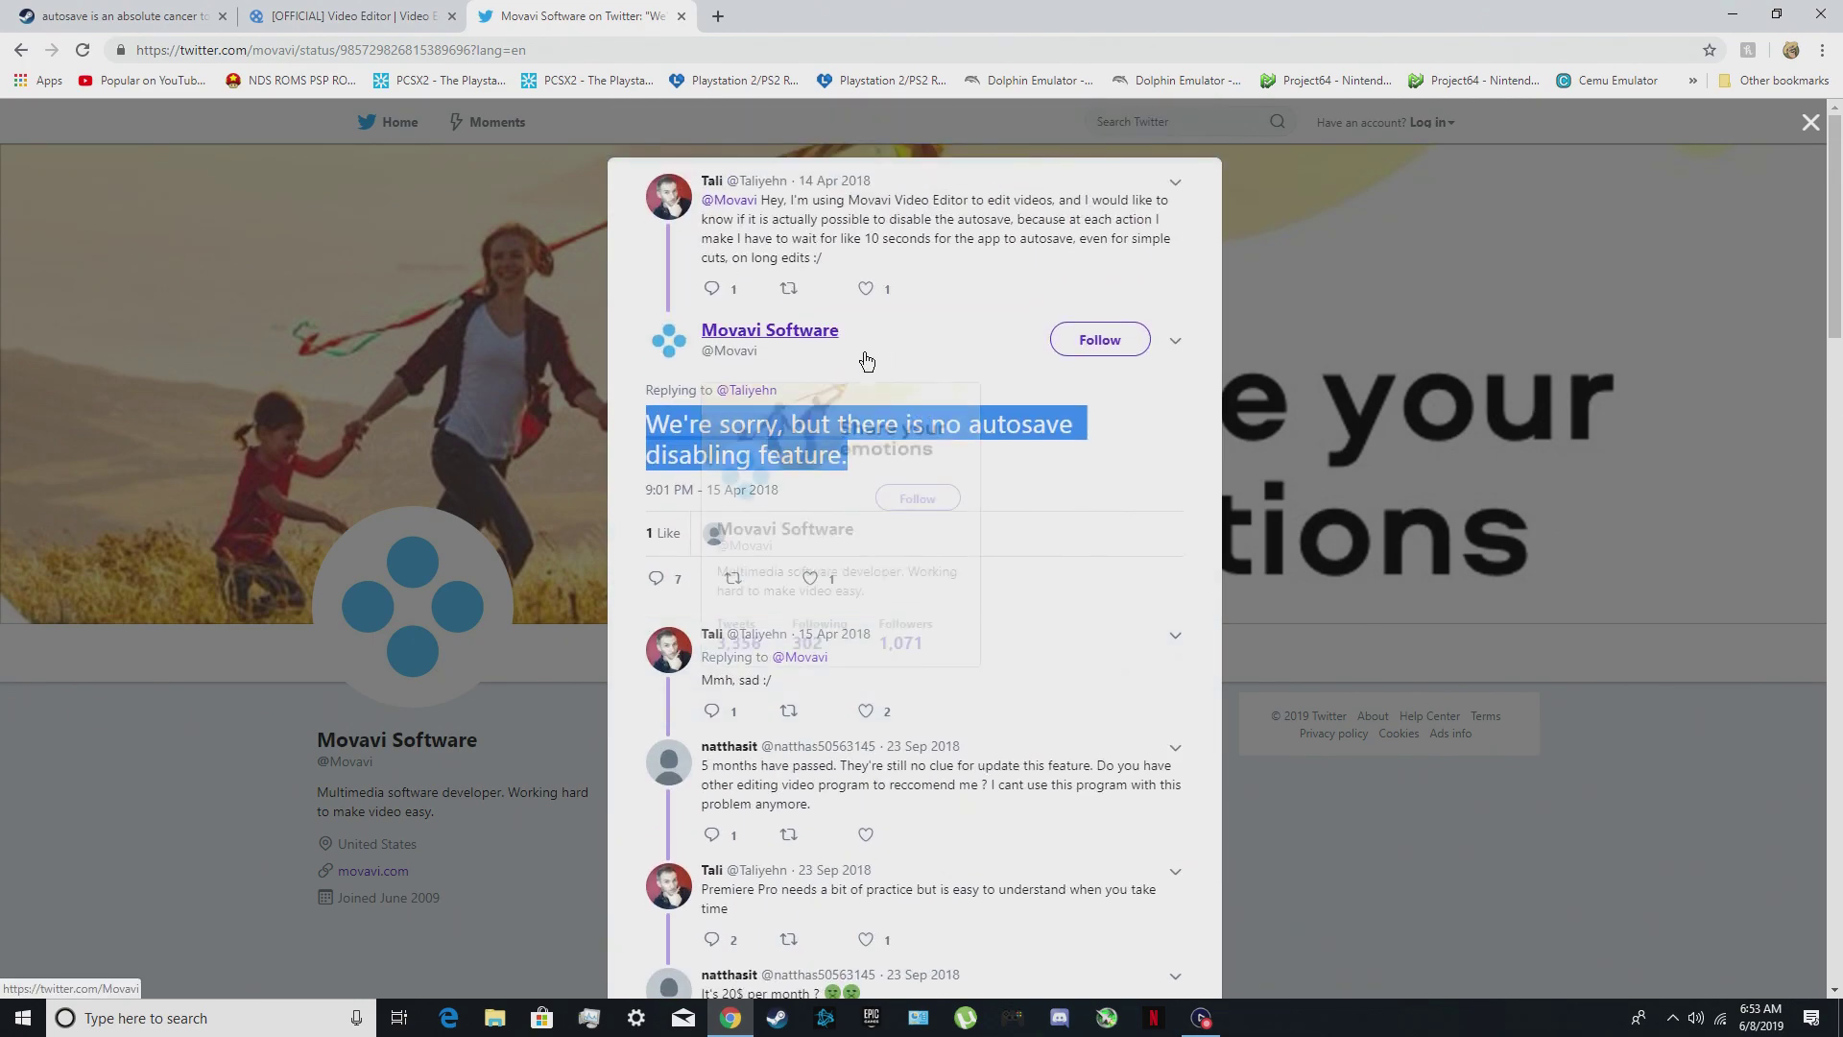
{"action": "scroll", "coordinate": [942, 507], "scroll_direction": "down", "scroll_amount": 6}
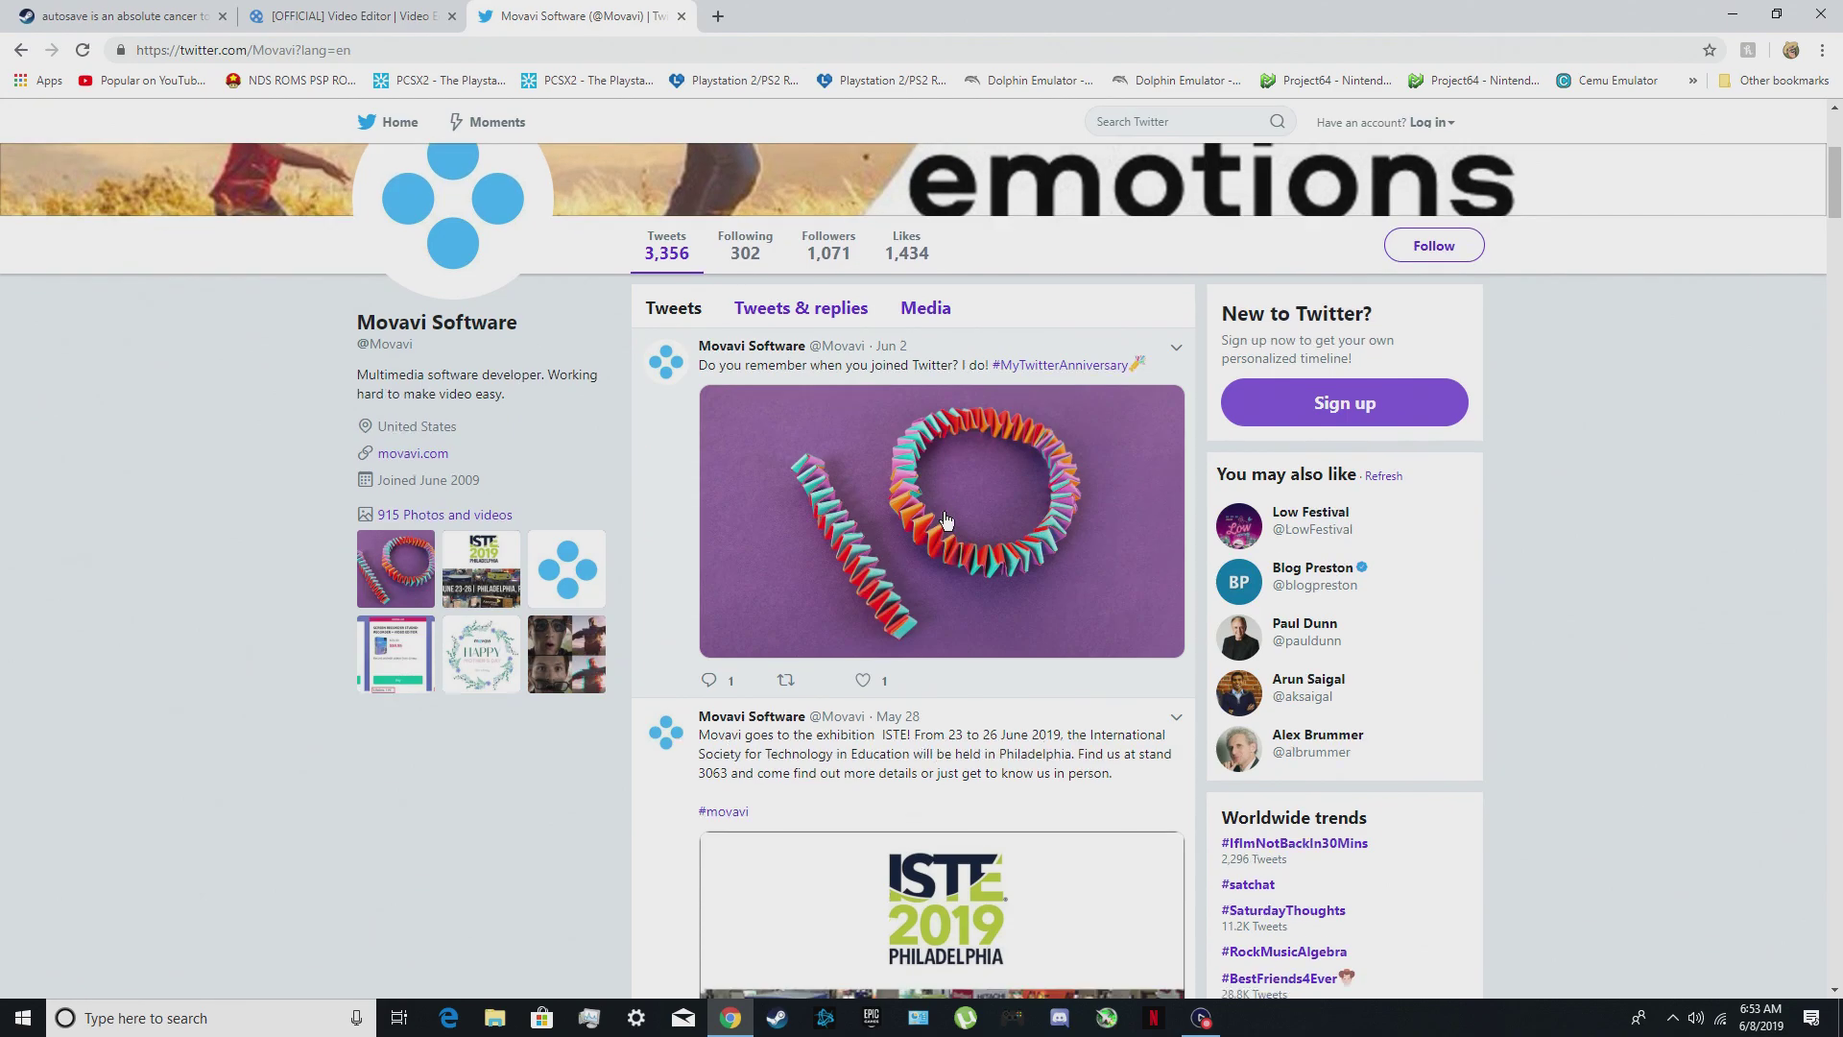
- Return to the no-autosave-disabling tweet, reread it, then switch to the Steam autosave discussion tab
{"action": "key", "text": "alt+Left"}
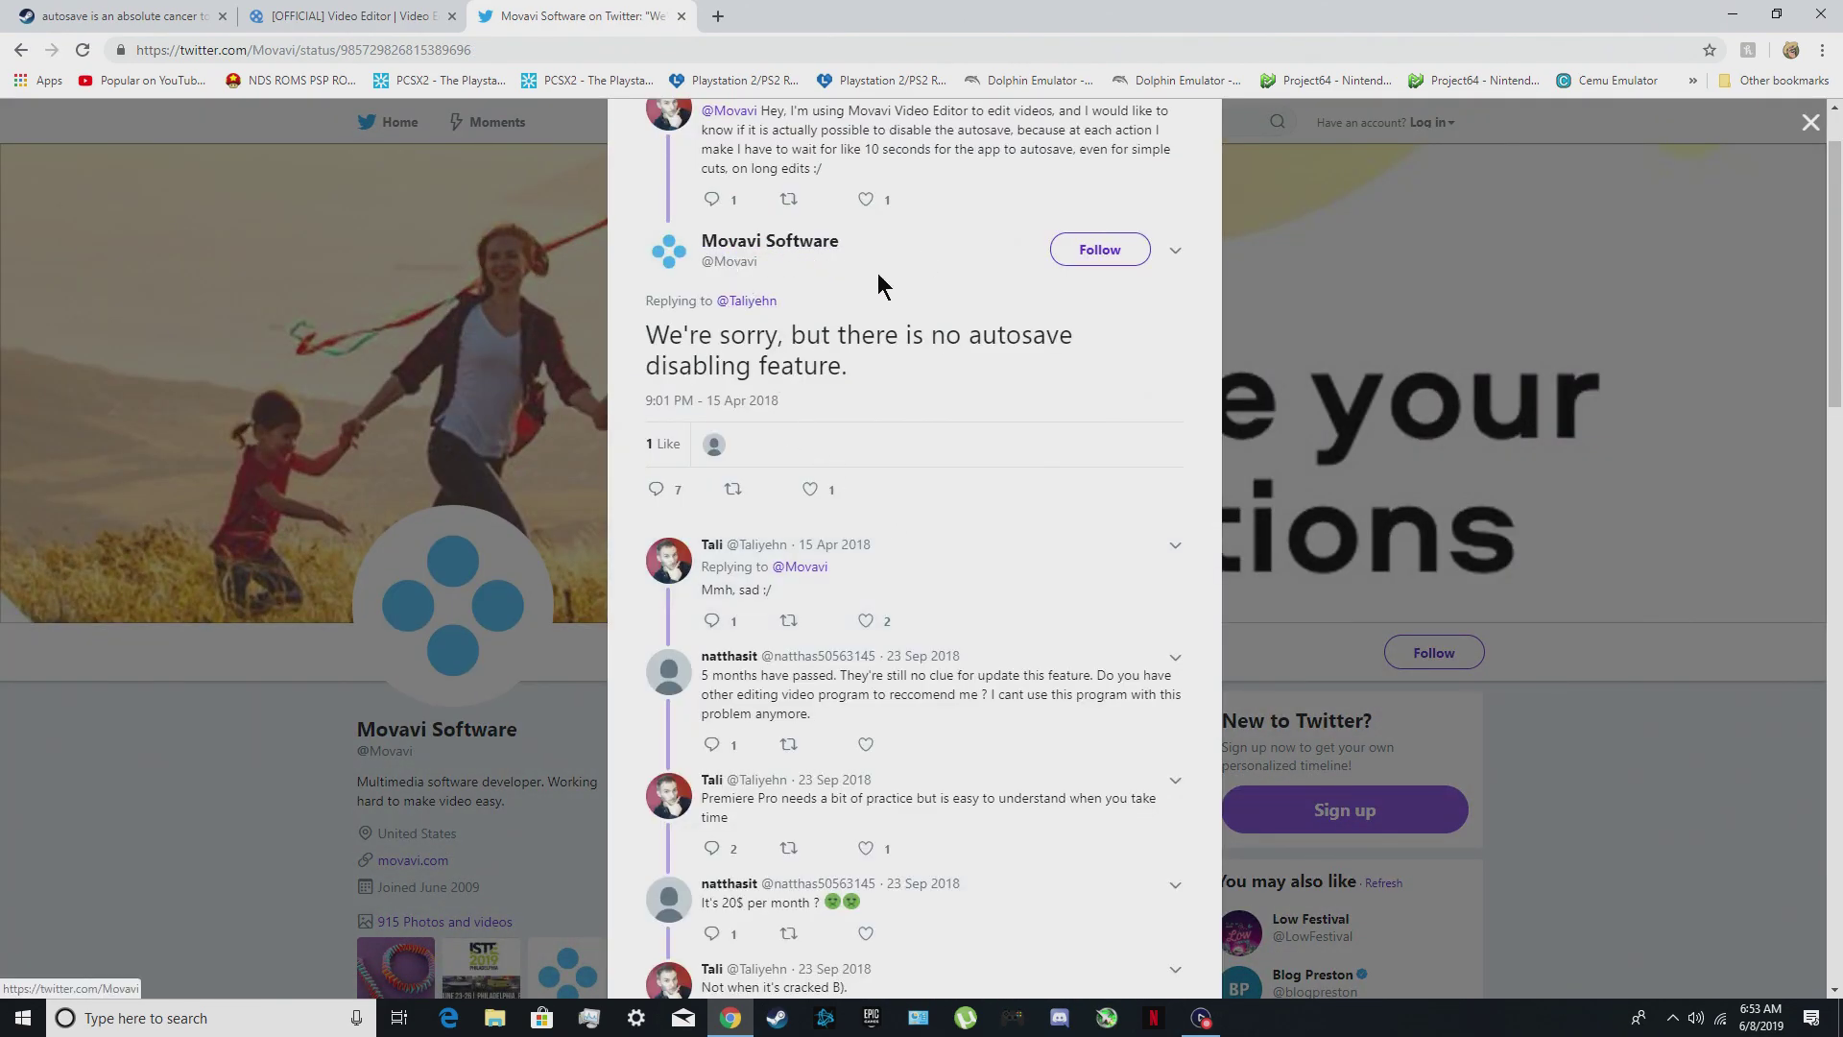
{"action": "scroll", "coordinate": [759, 485], "scroll_direction": "up", "scroll_amount": 1}
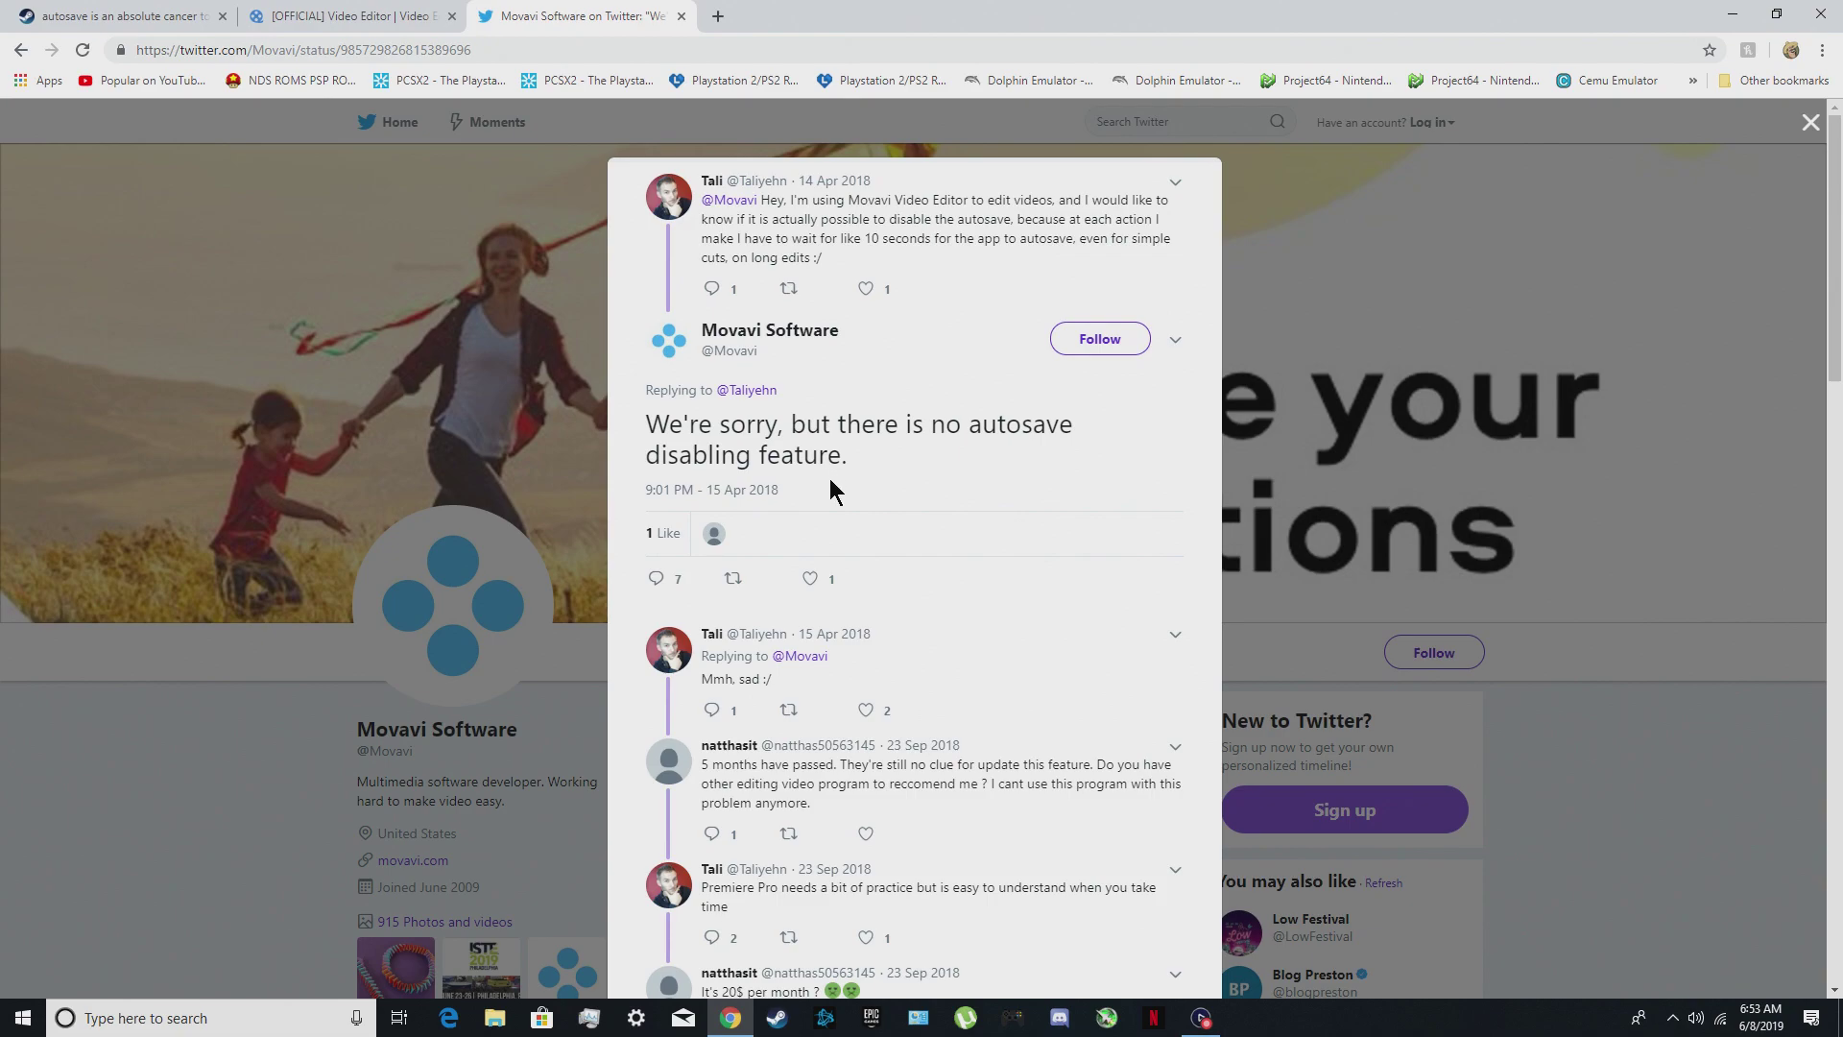
{"action": "scroll", "coordinate": [899, 586], "scroll_direction": "down", "scroll_amount": 2}
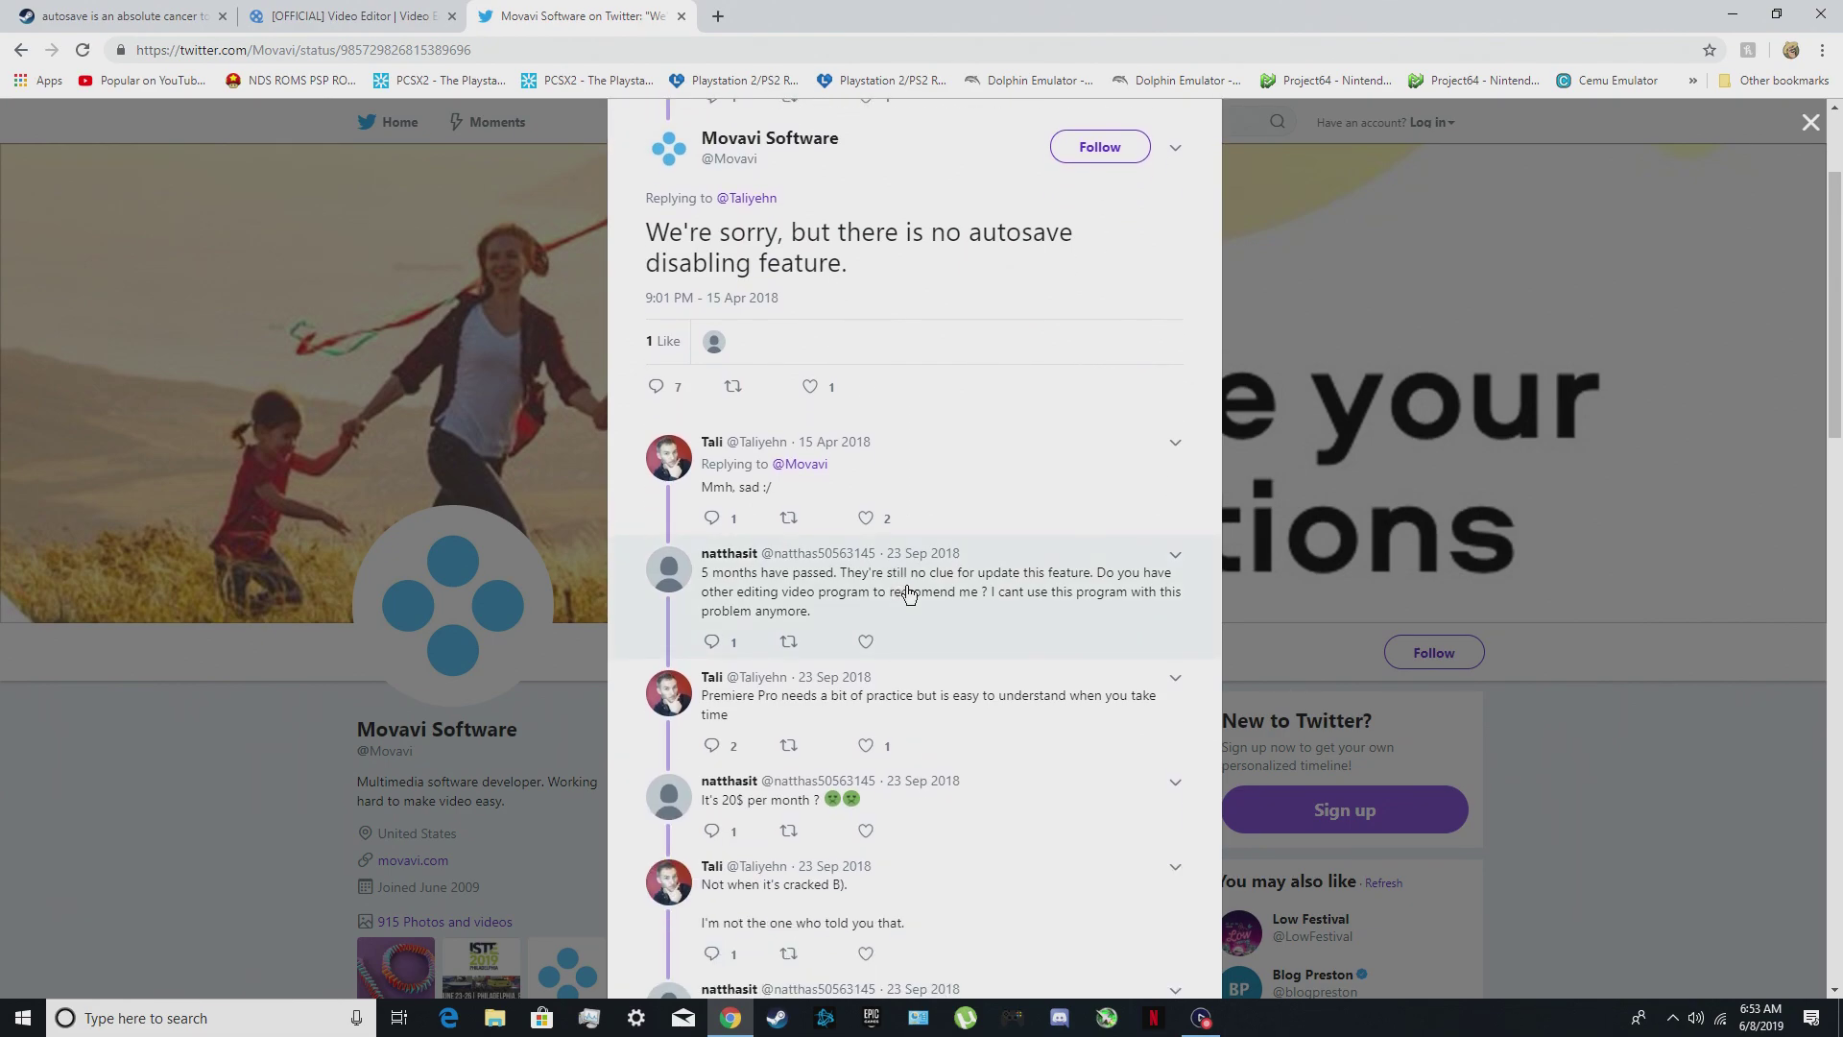
{"action": "scroll", "coordinate": [908, 591], "scroll_direction": "up", "scroll_amount": 2}
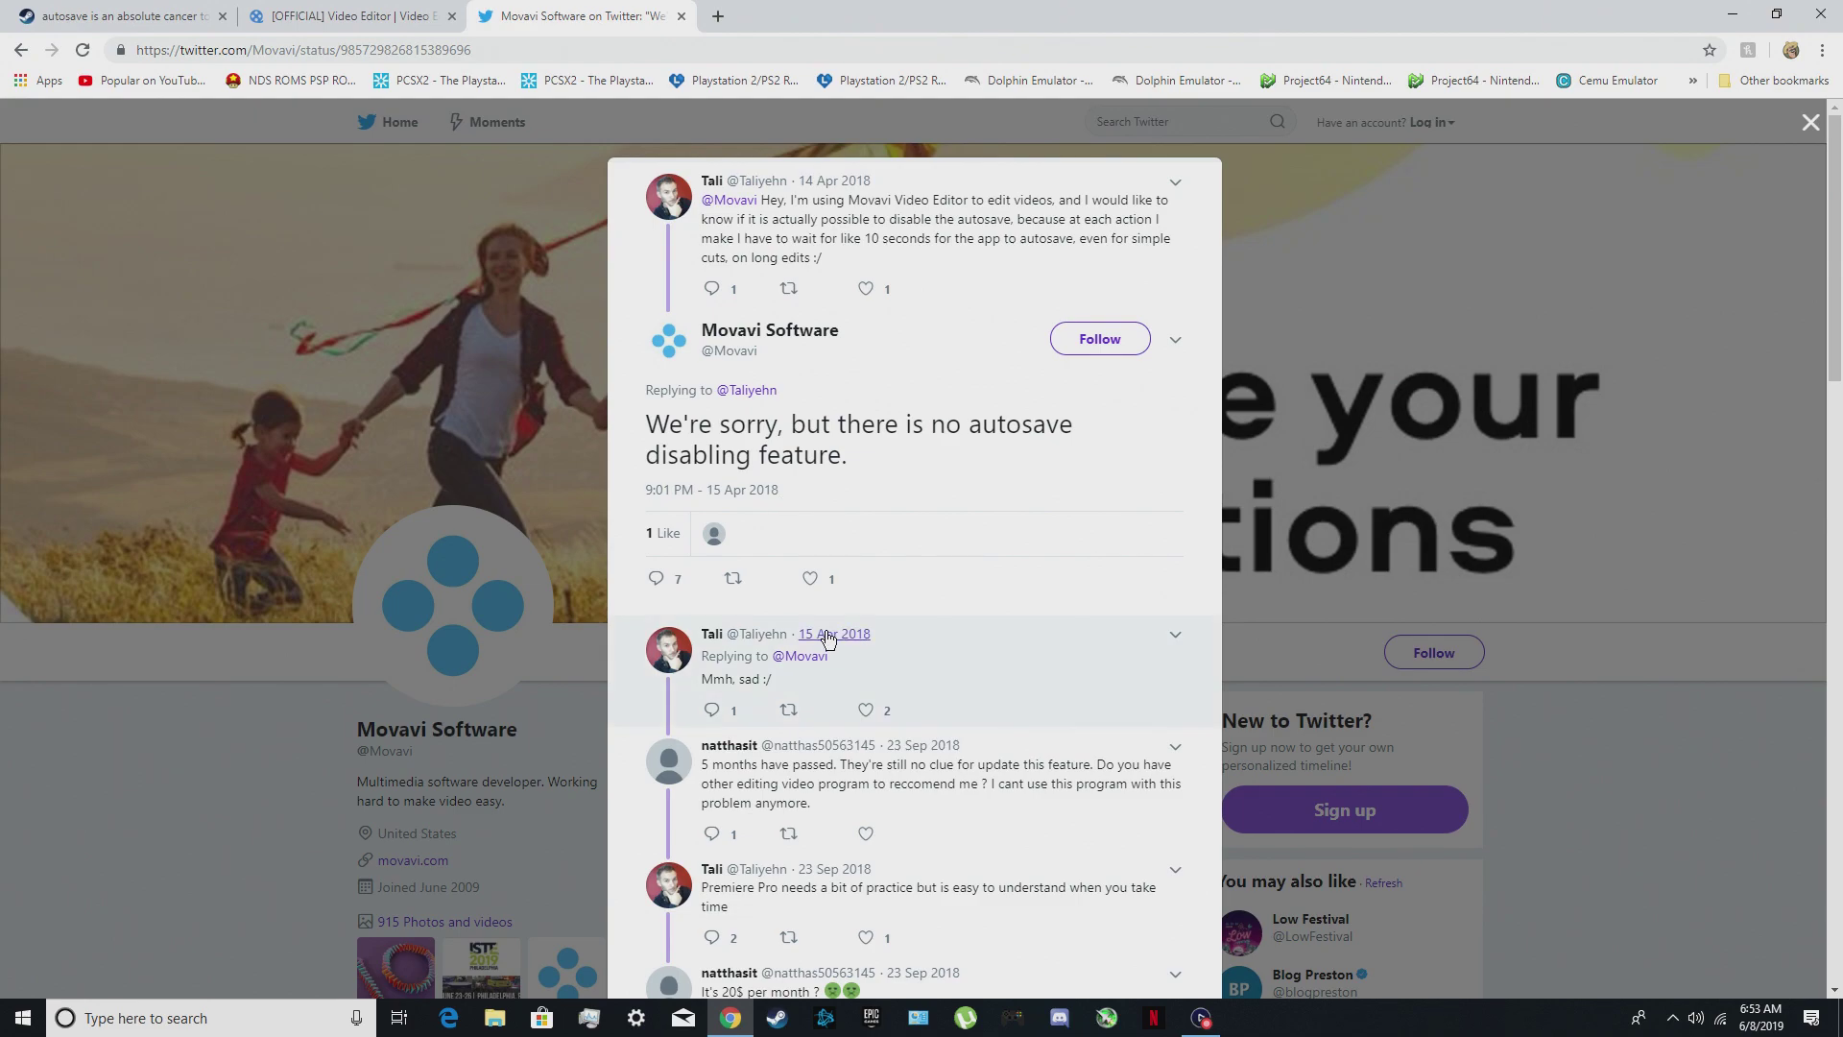
{"action": "scroll", "coordinate": [823, 640], "scroll_direction": "down", "scroll_amount": 3}
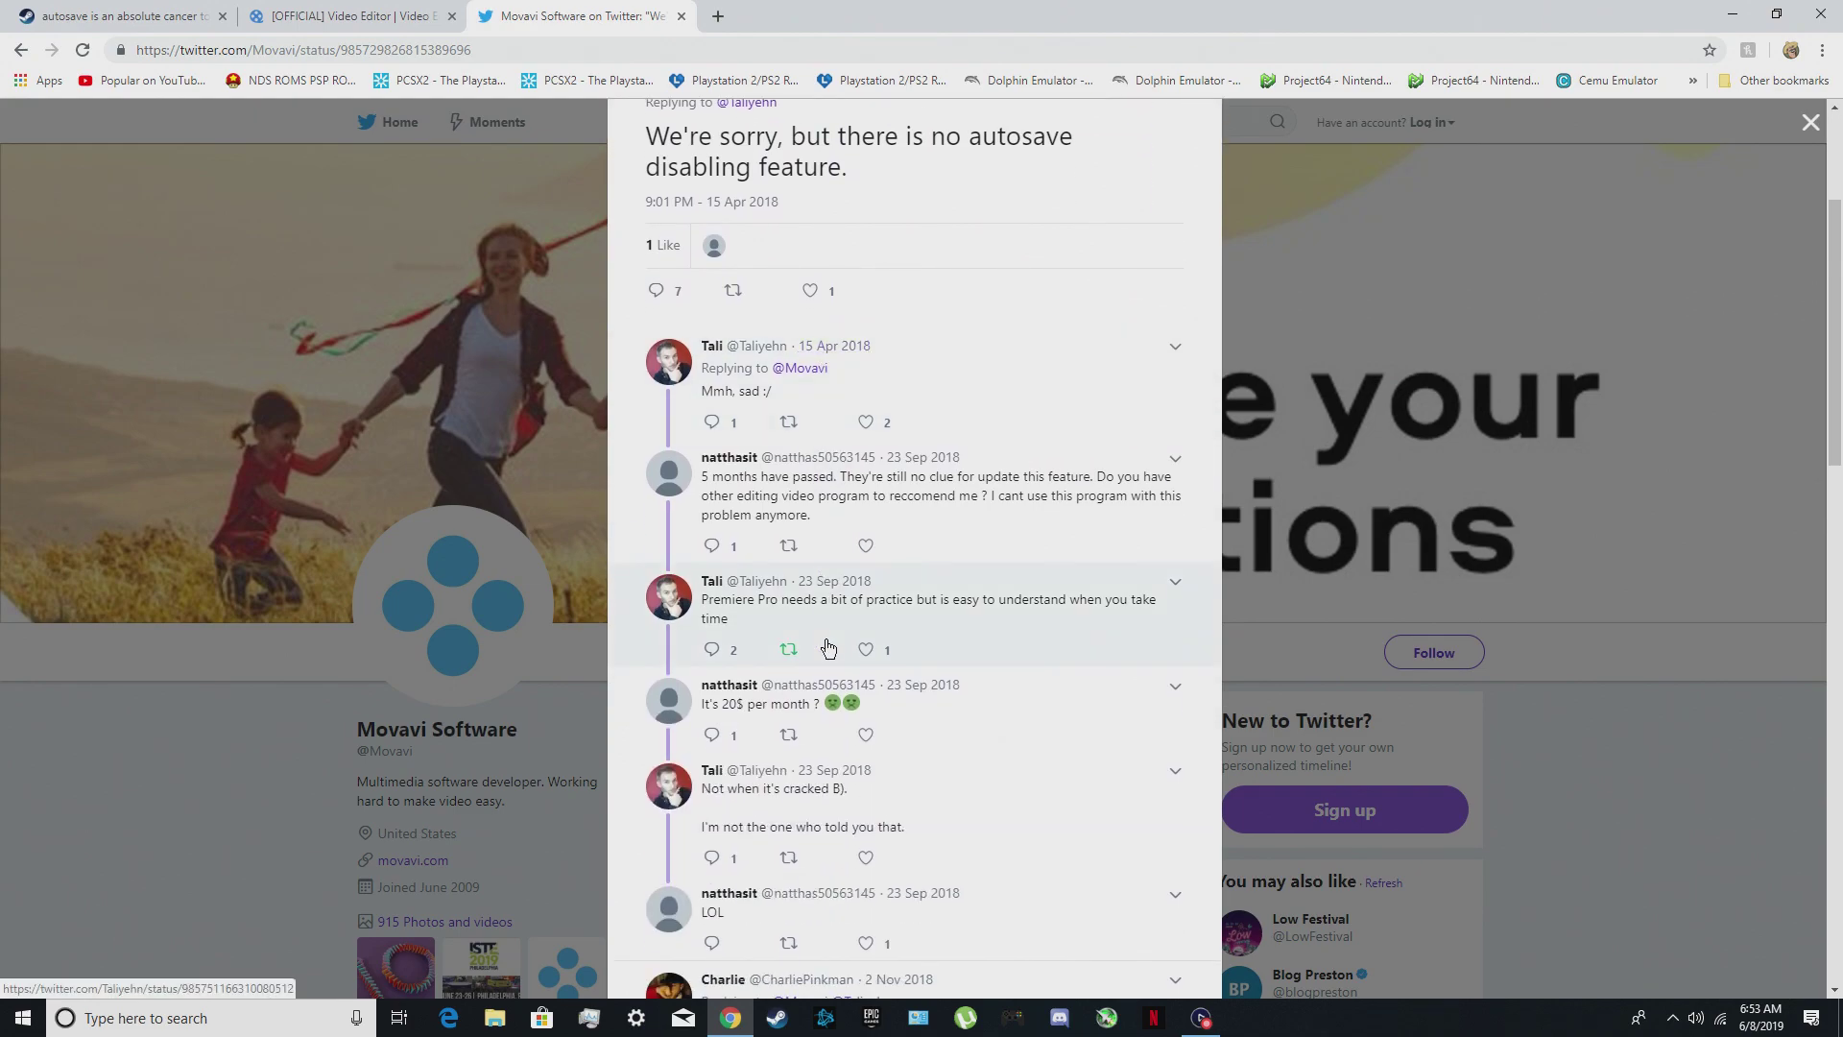
{"action": "left_click", "coordinate": [177, 24]}
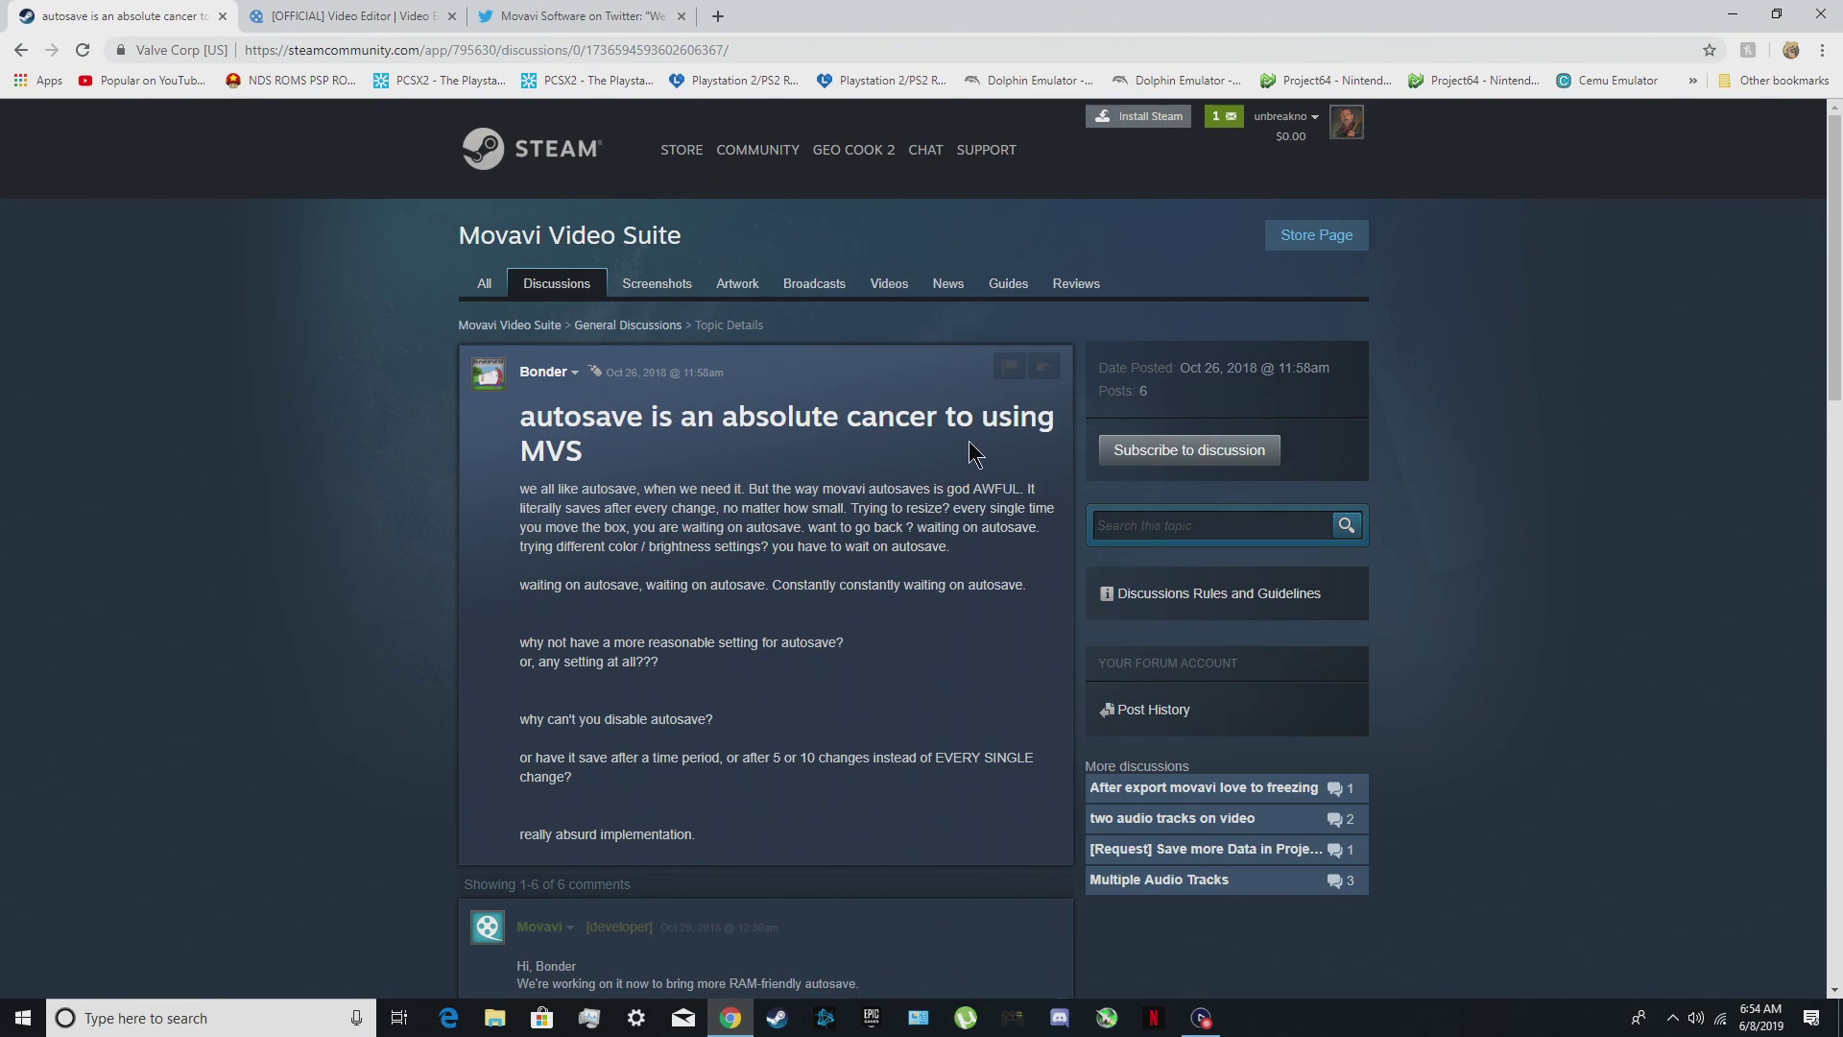
{"action": "scroll", "coordinate": [750, 649], "scroll_direction": "down", "scroll_amount": 2}
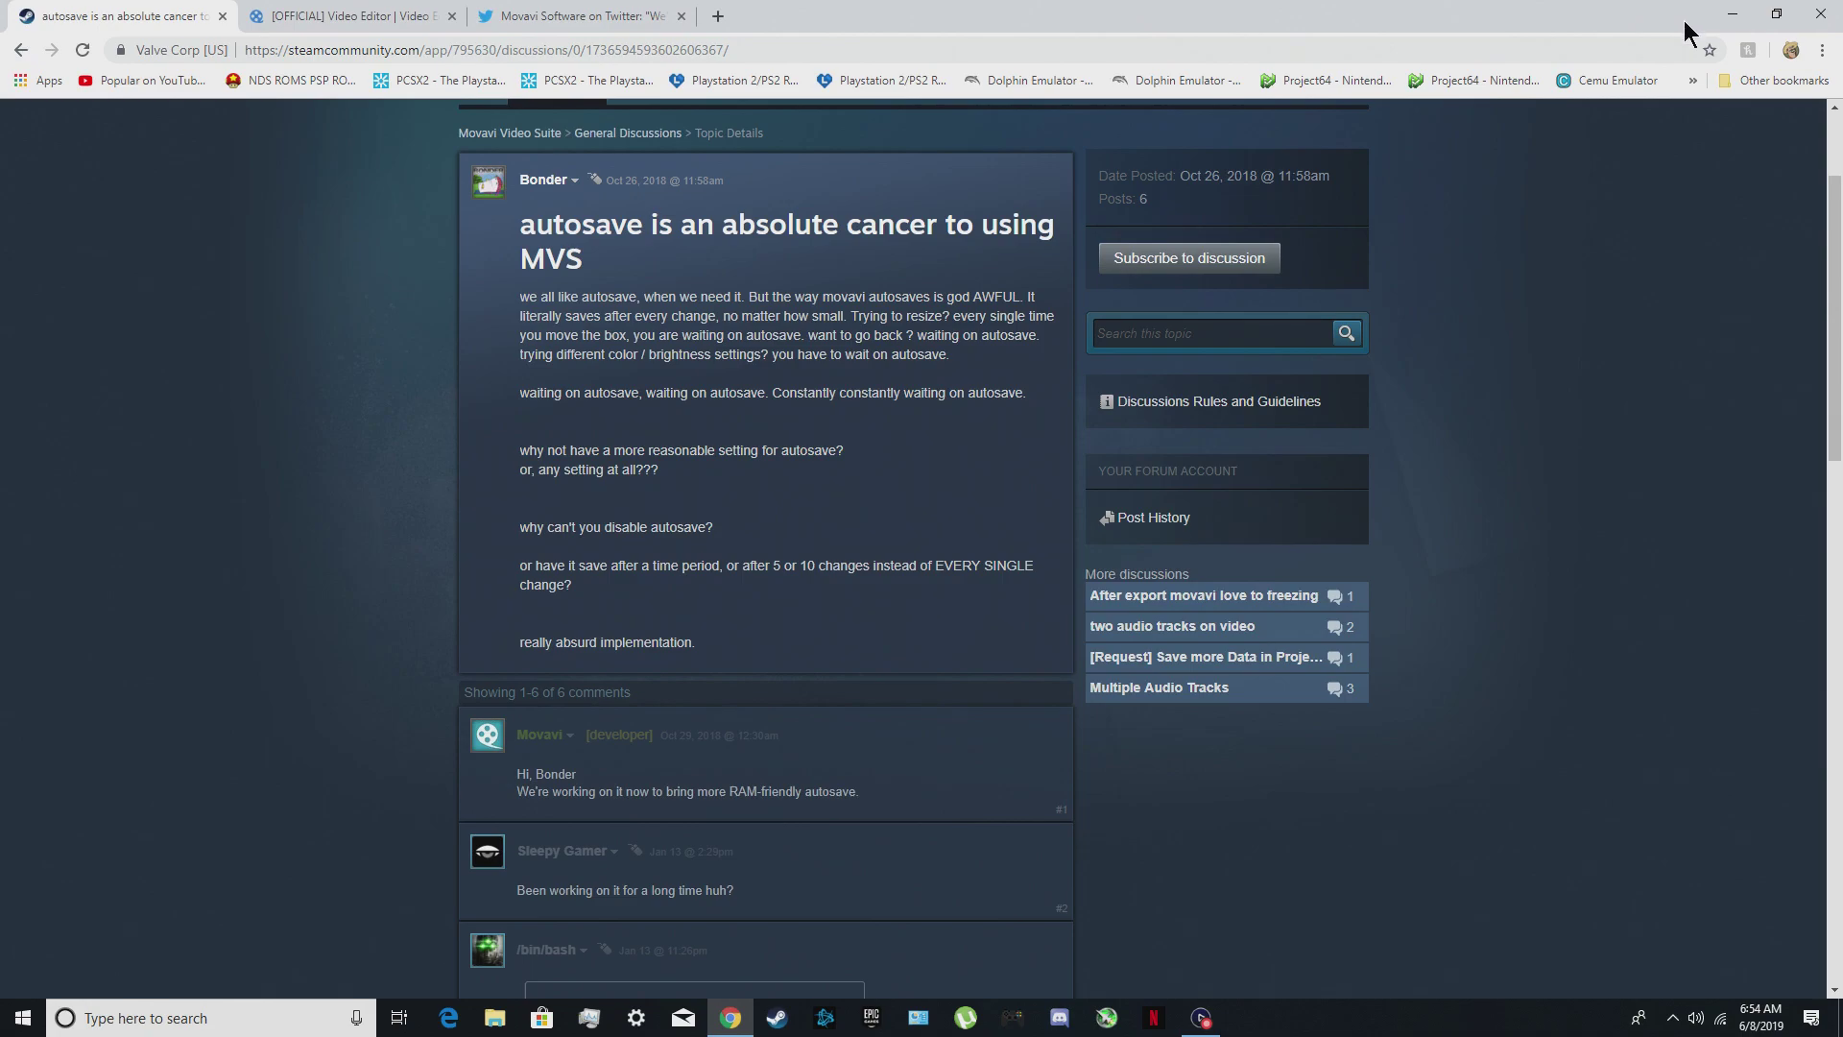
- Minimize Chrome, then briefly restore Game Capture HD and minimize it again
{"action": "left_click", "coordinate": [1734, 14]}
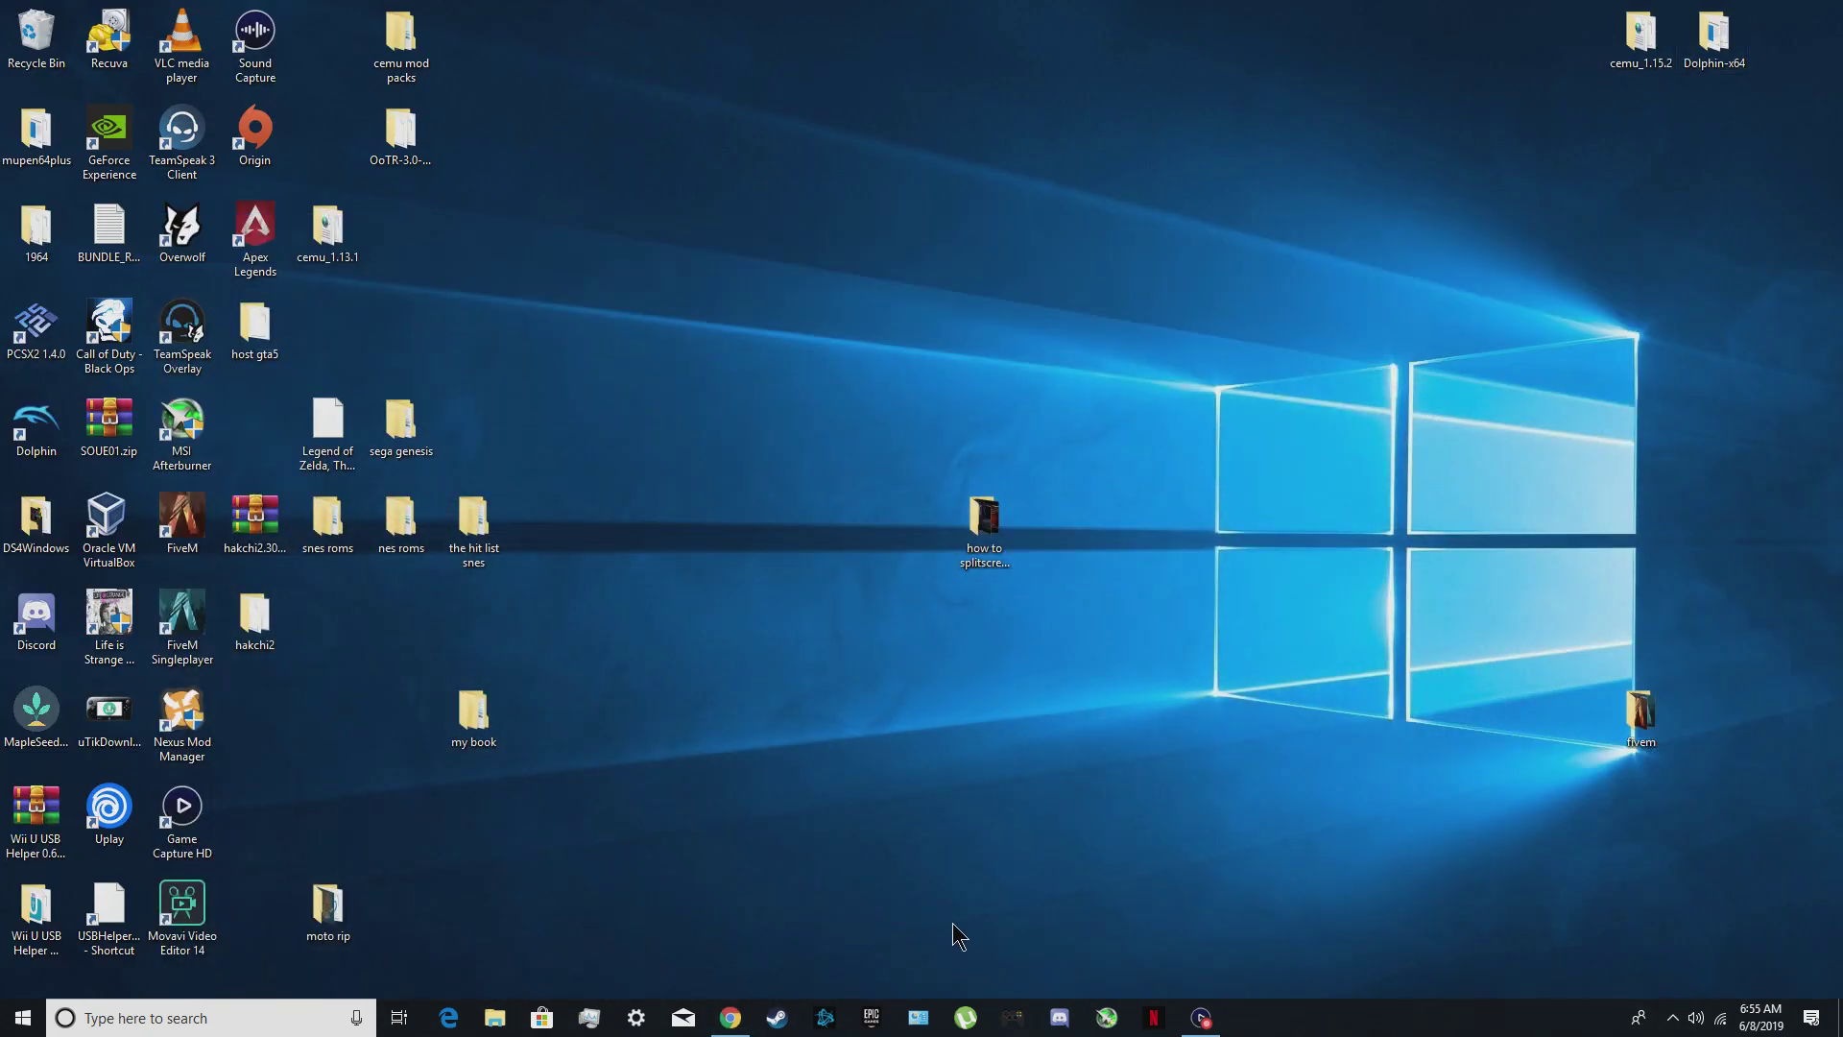
{"action": "left_click", "coordinate": [1201, 1019]}
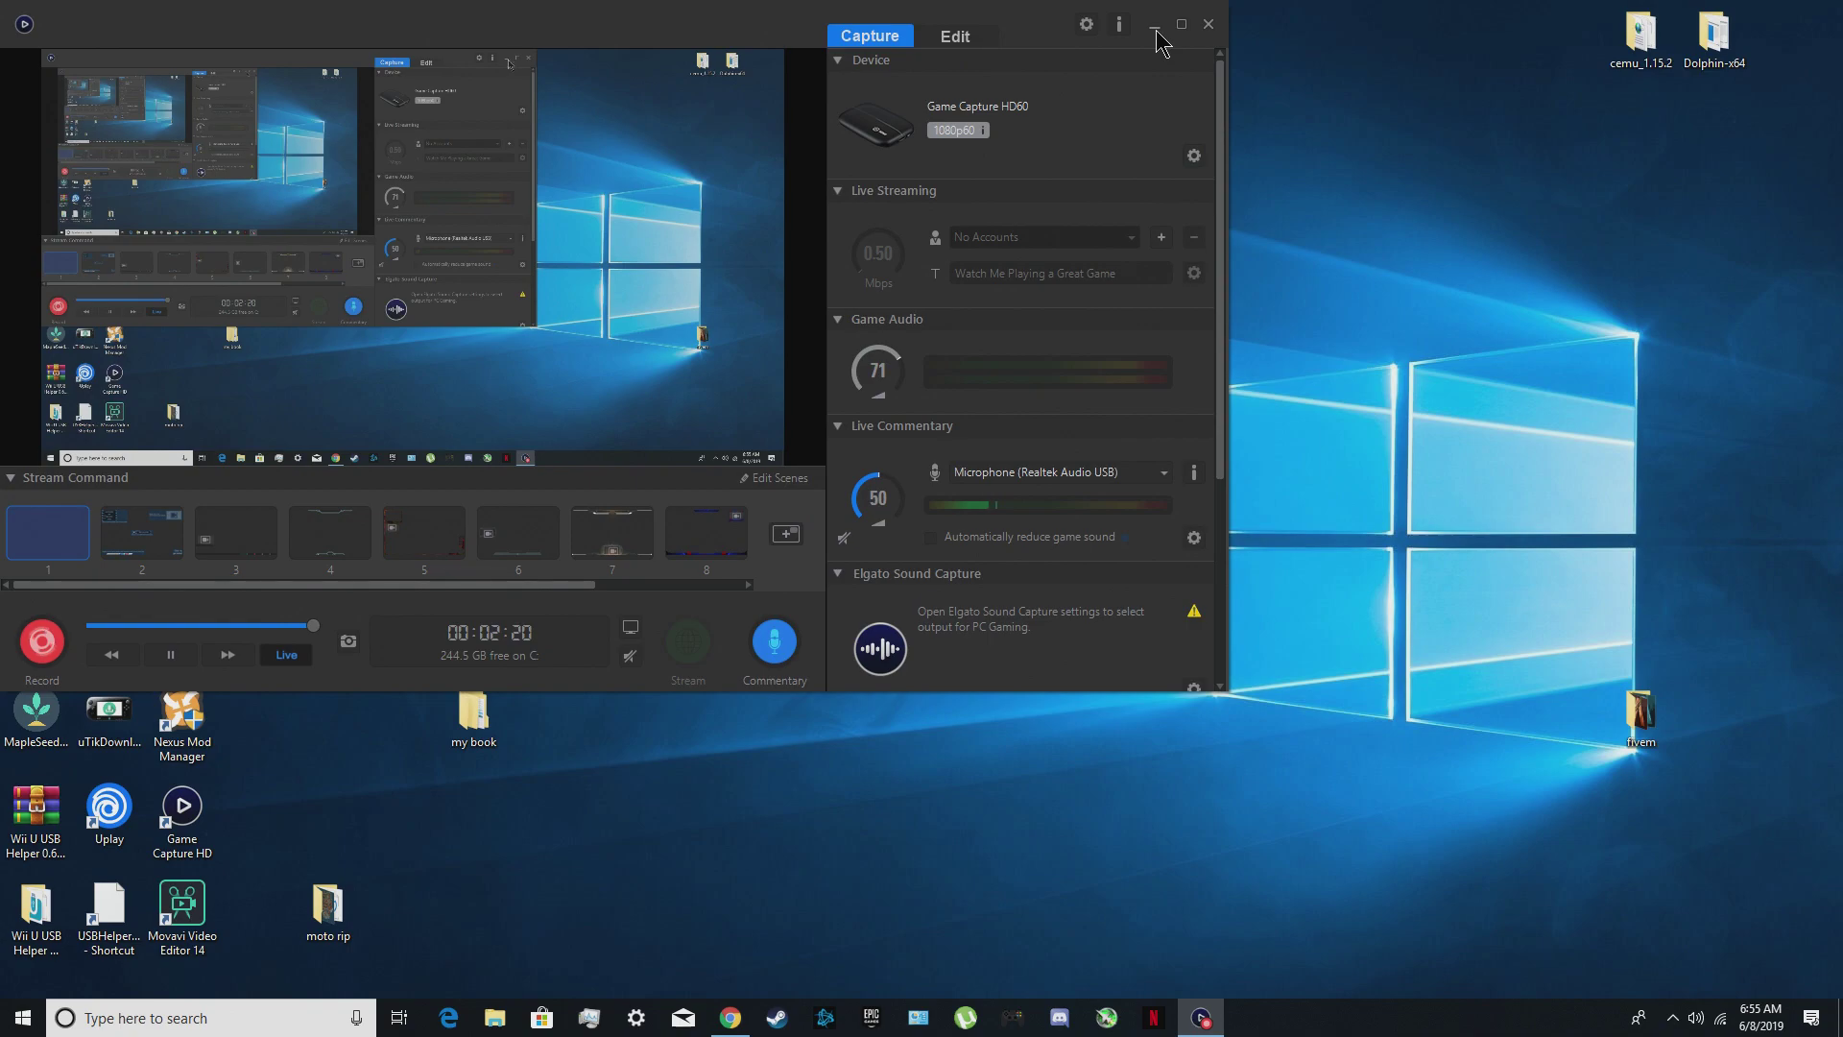
{"action": "left_click", "coordinate": [1159, 29]}
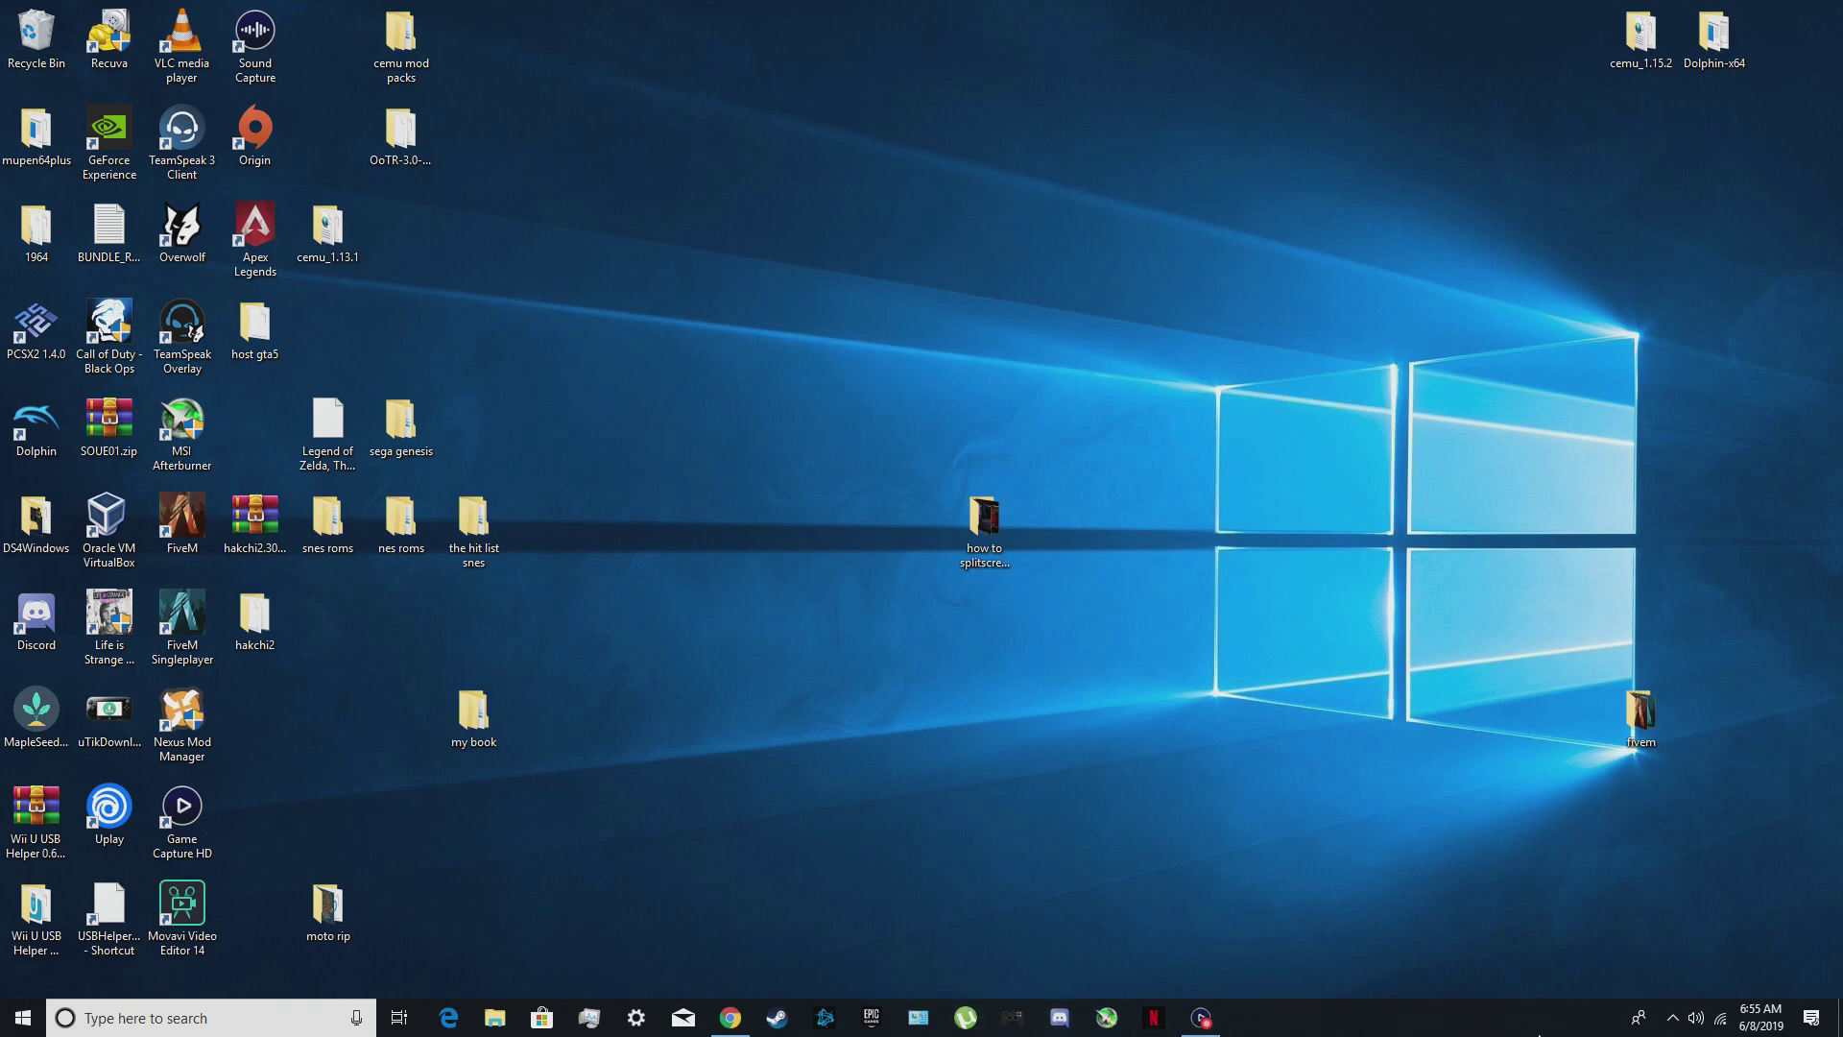
- Launch Movavi Video Editor 14, read the 15.4.0 update notes, and highlight the project-saving cancellation note
{"action": "double_click", "coordinate": [199, 928]}
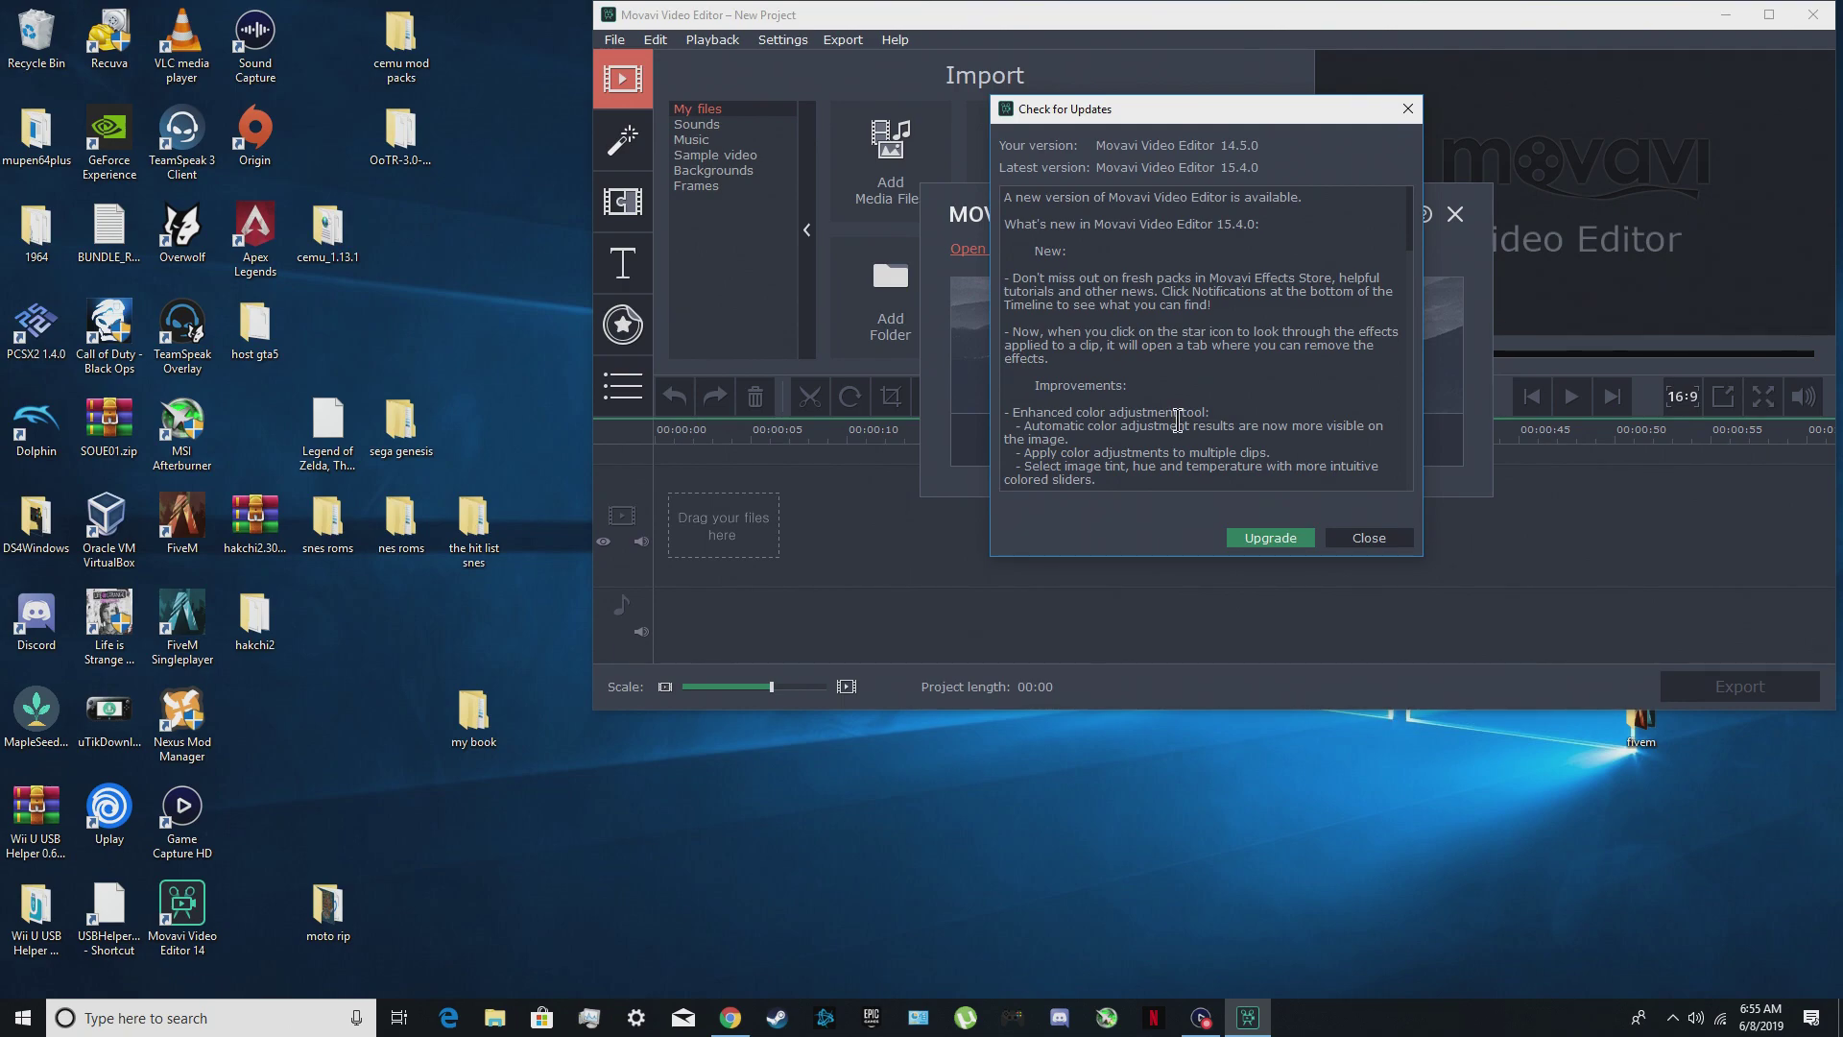
{"action": "scroll", "coordinate": [1179, 421], "scroll_direction": "down", "scroll_amount": 2}
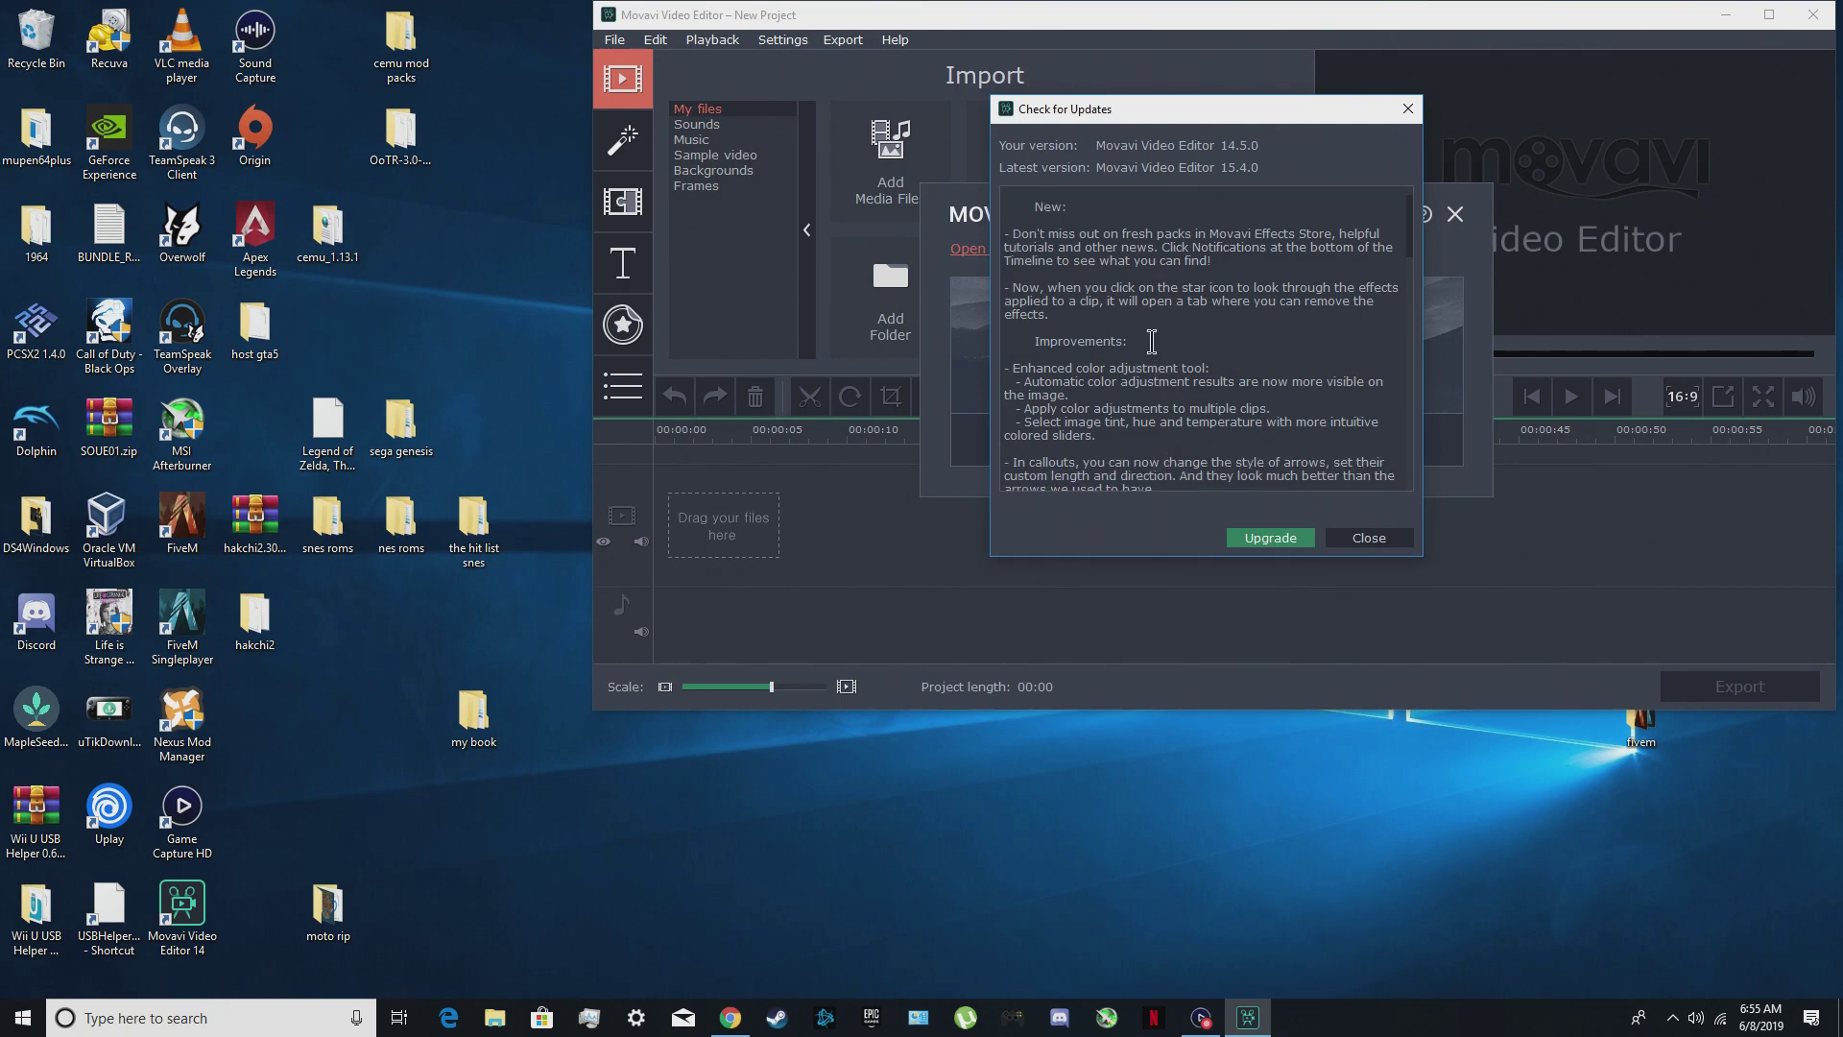
{"action": "scroll", "coordinate": [1152, 345], "scroll_direction": "down", "scroll_amount": 3}
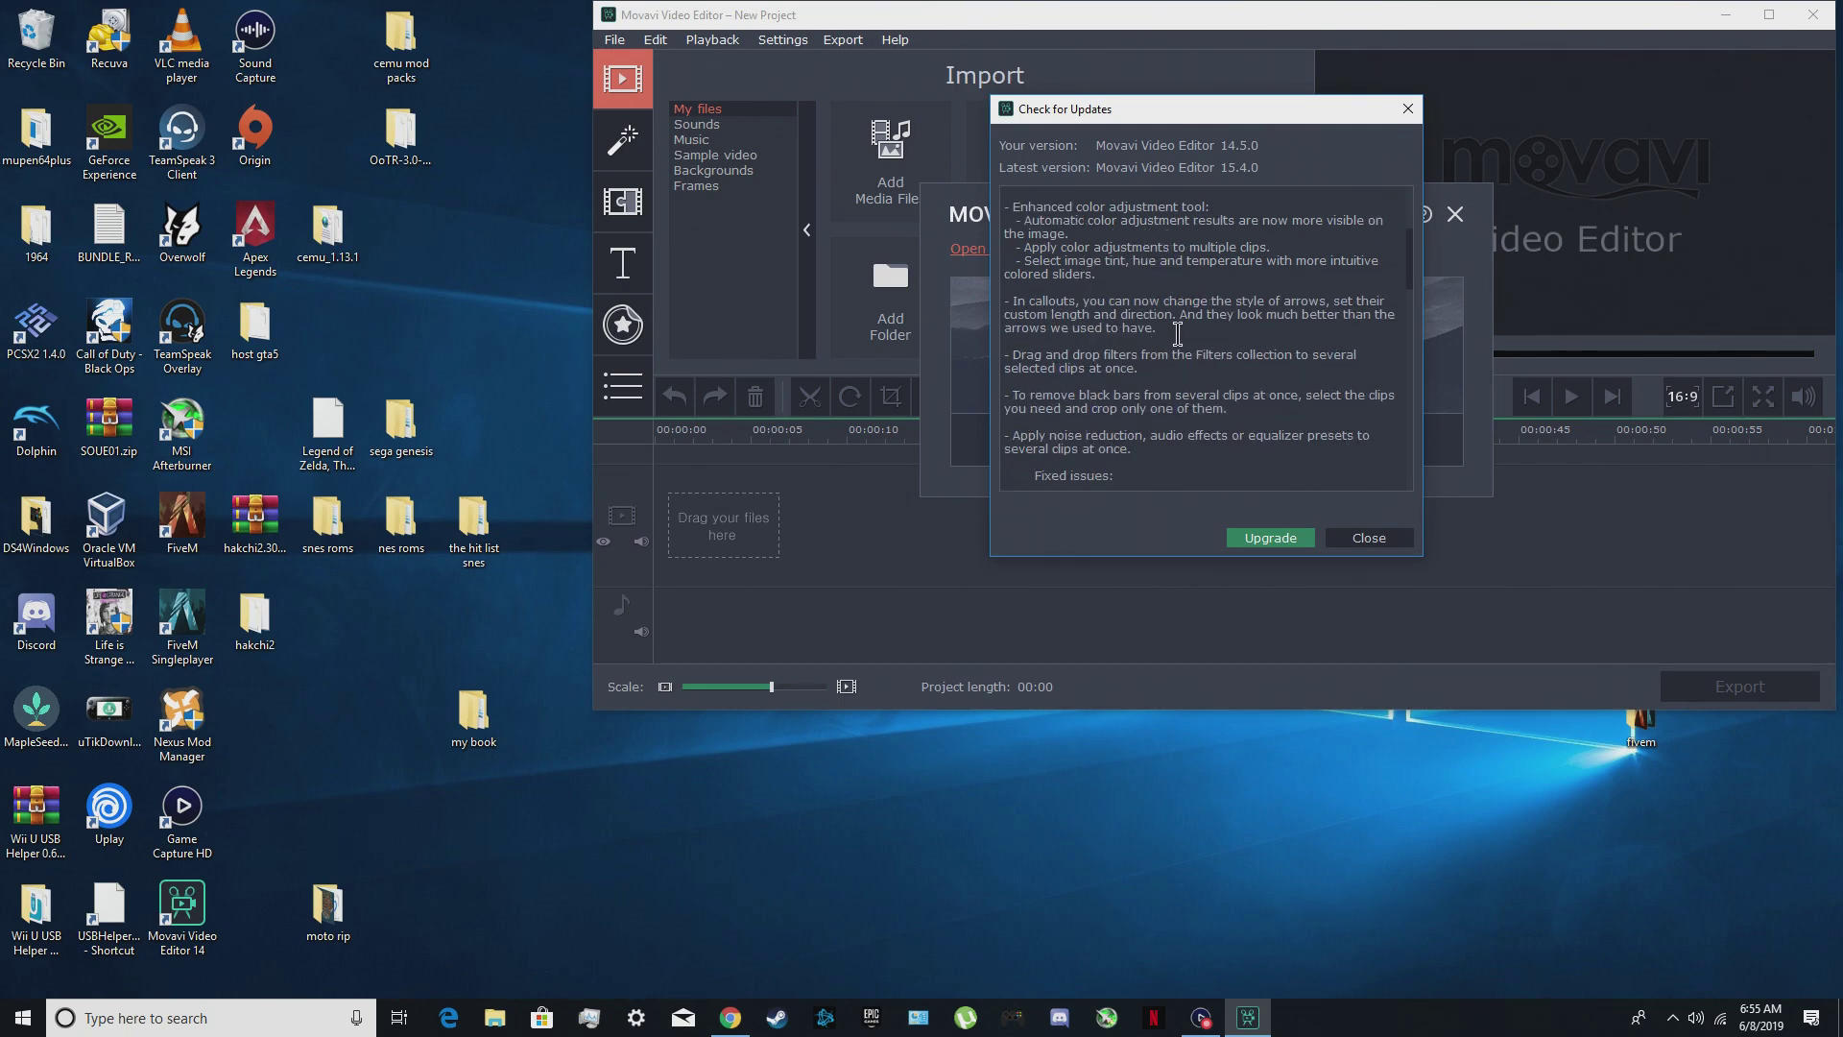
{"action": "scroll", "coordinate": [1181, 343], "scroll_direction": "down", "scroll_amount": 3}
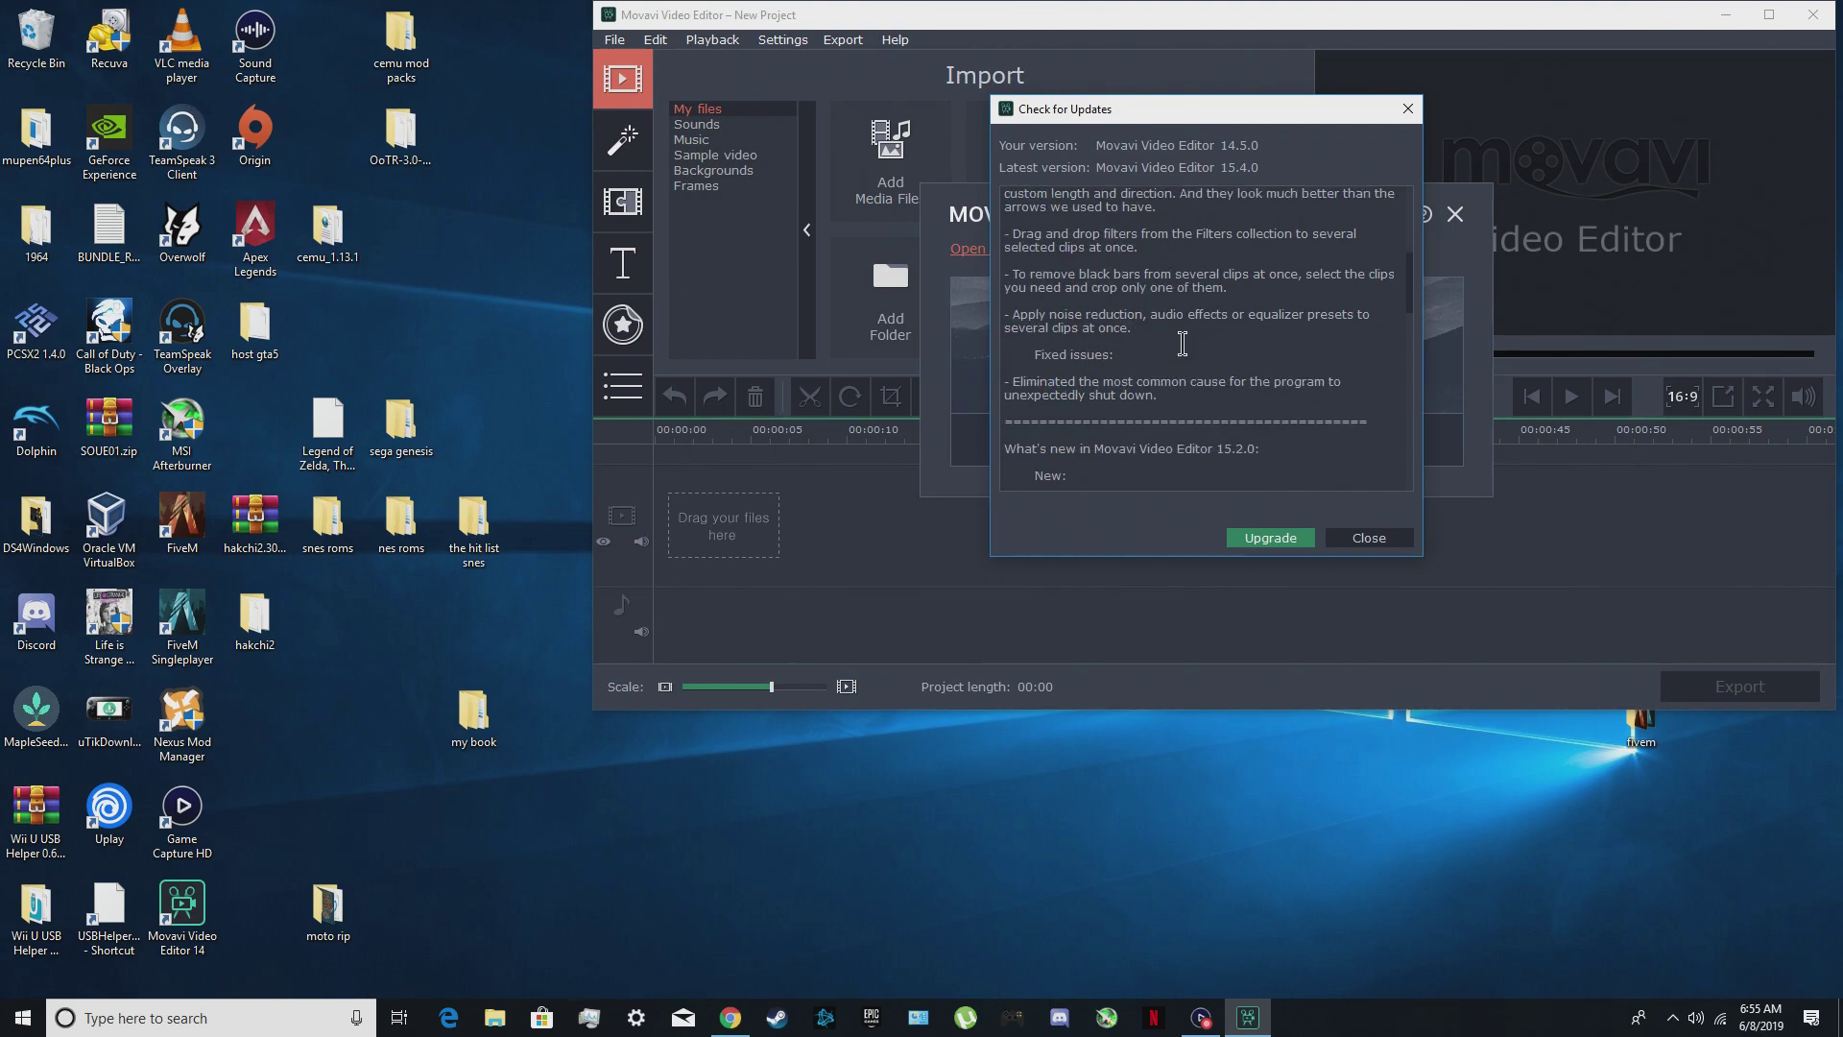
{"action": "scroll", "coordinate": [1183, 342], "scroll_direction": "down", "scroll_amount": 12}
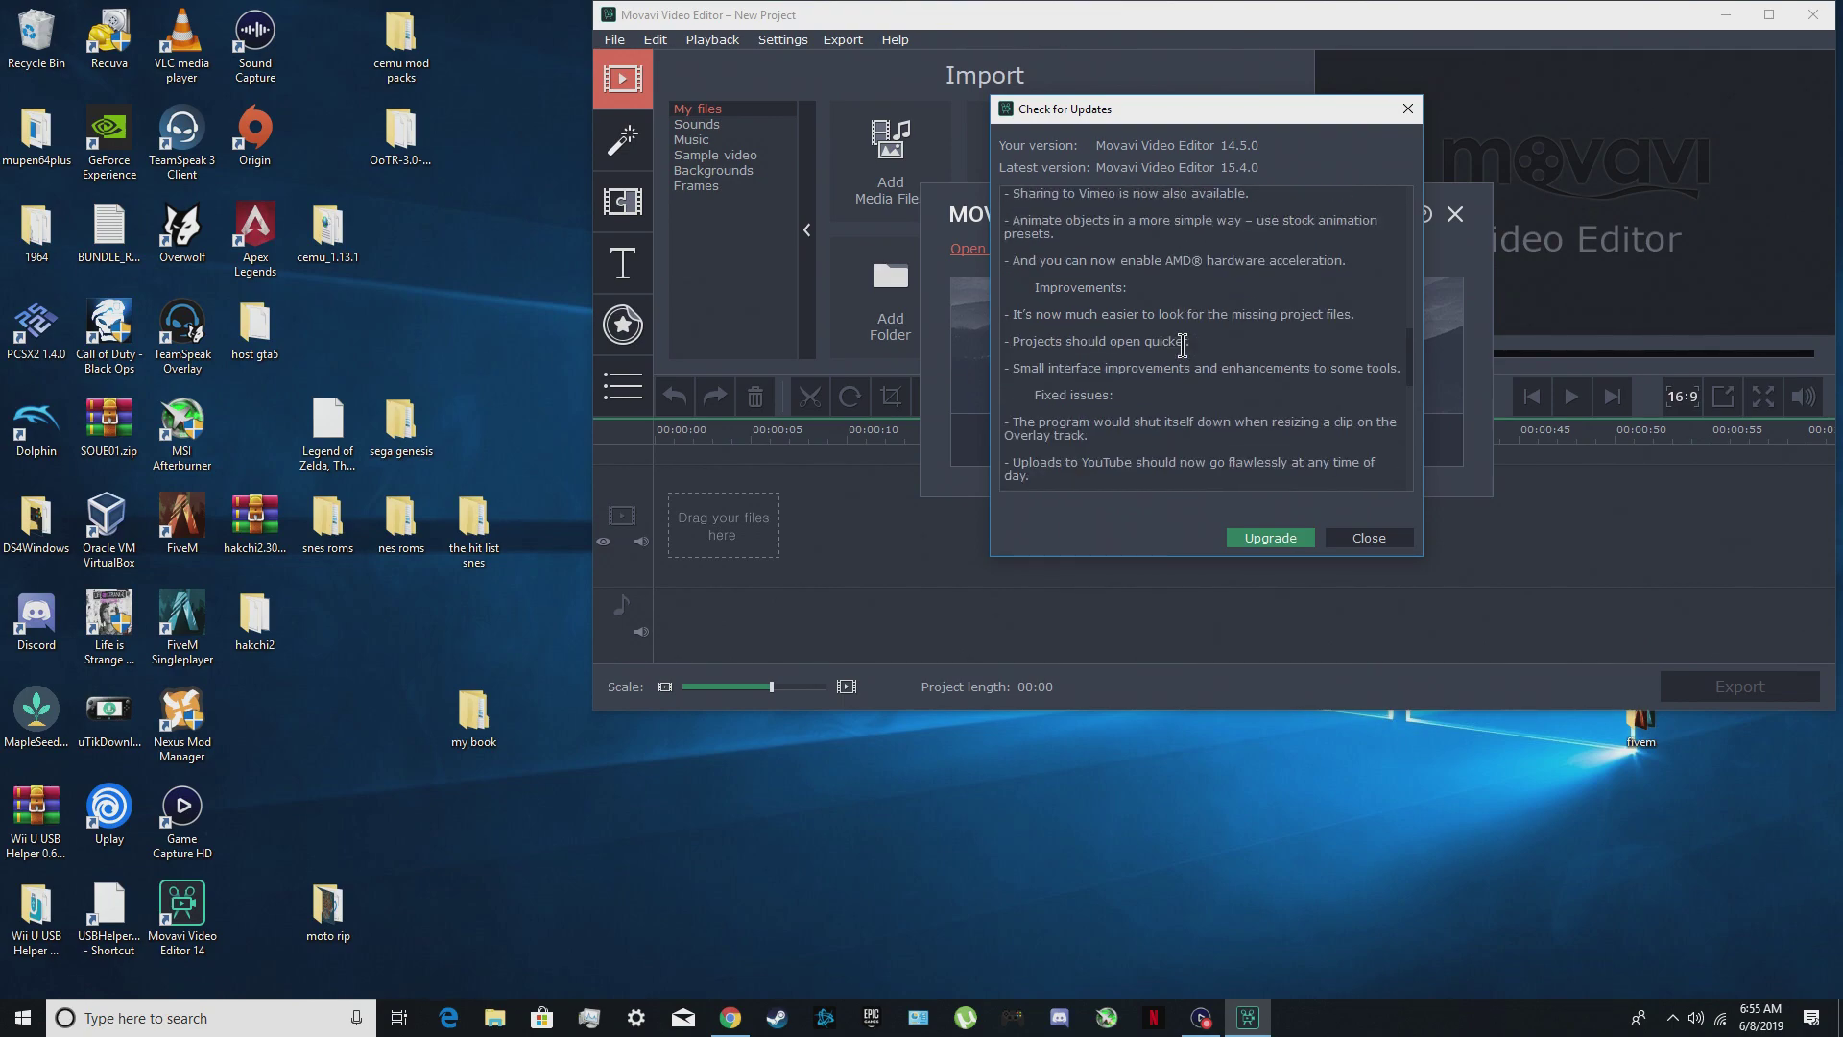
{"action": "scroll", "coordinate": [1183, 346], "scroll_direction": "down", "scroll_amount": 8}
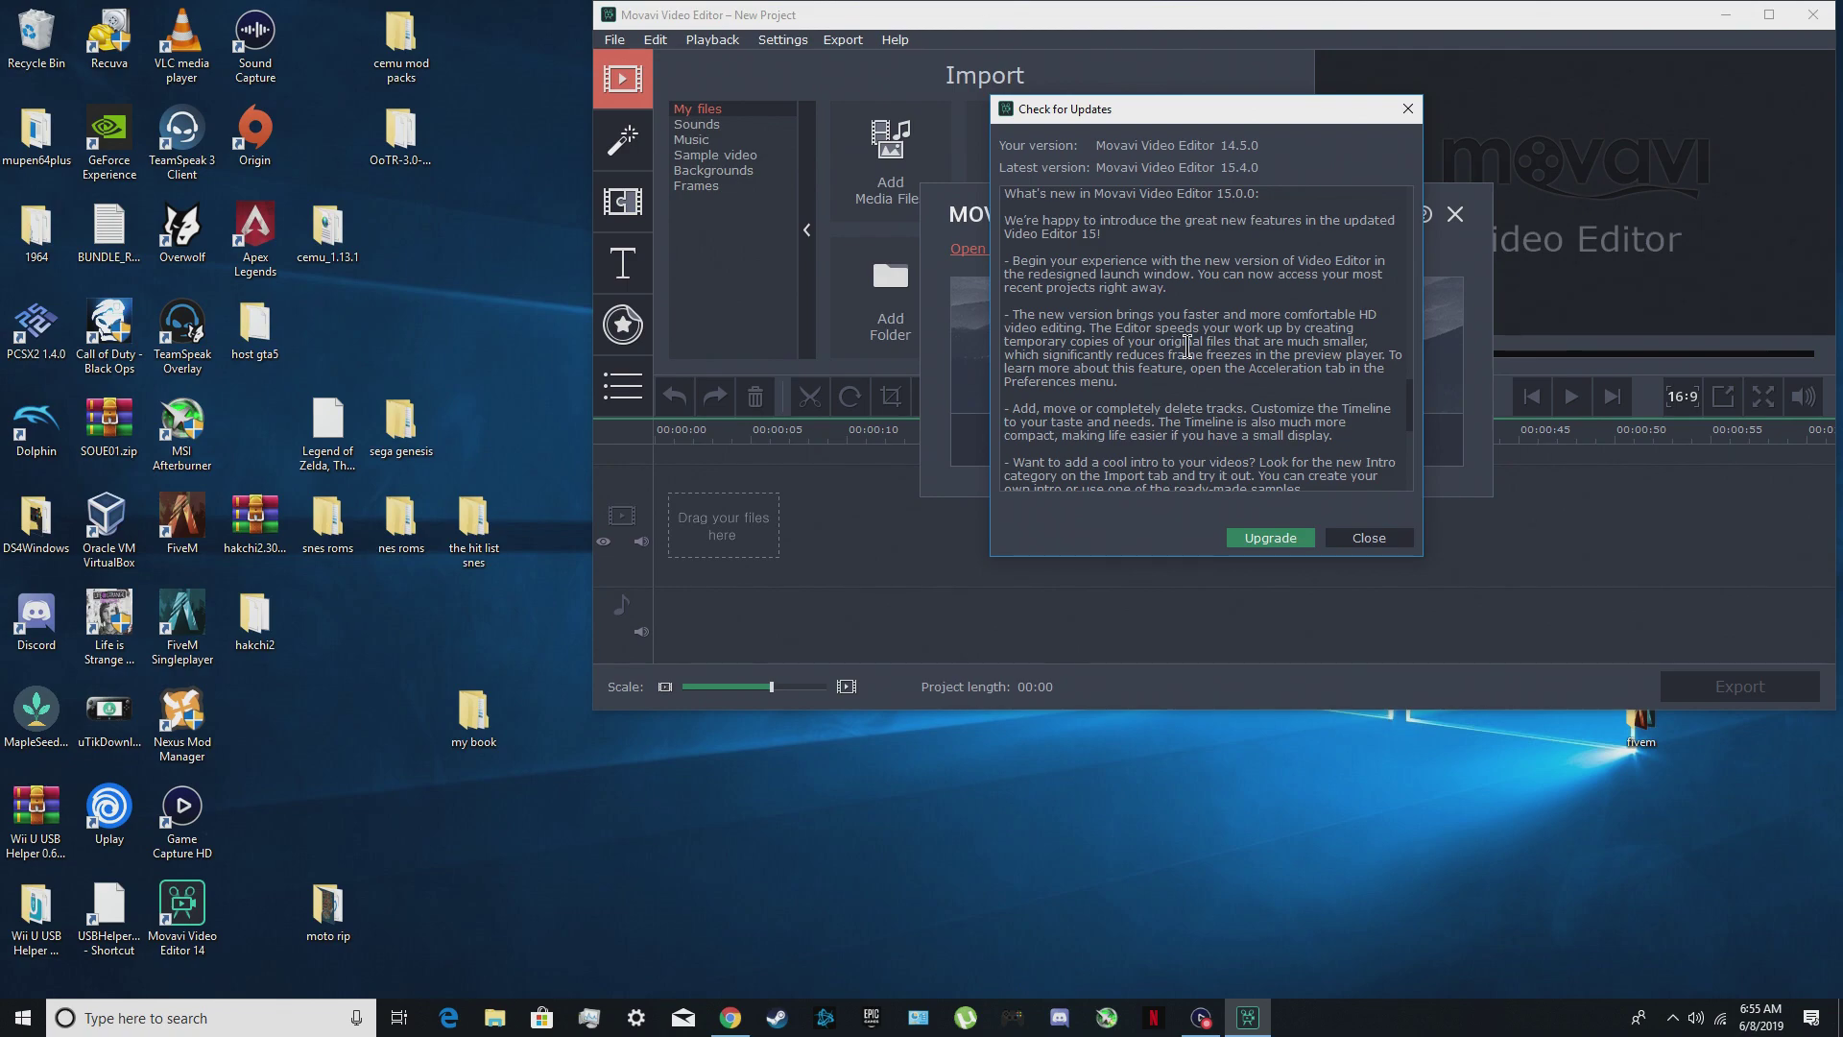
{"action": "scroll", "coordinate": [1190, 340], "scroll_direction": "down", "scroll_amount": 6}
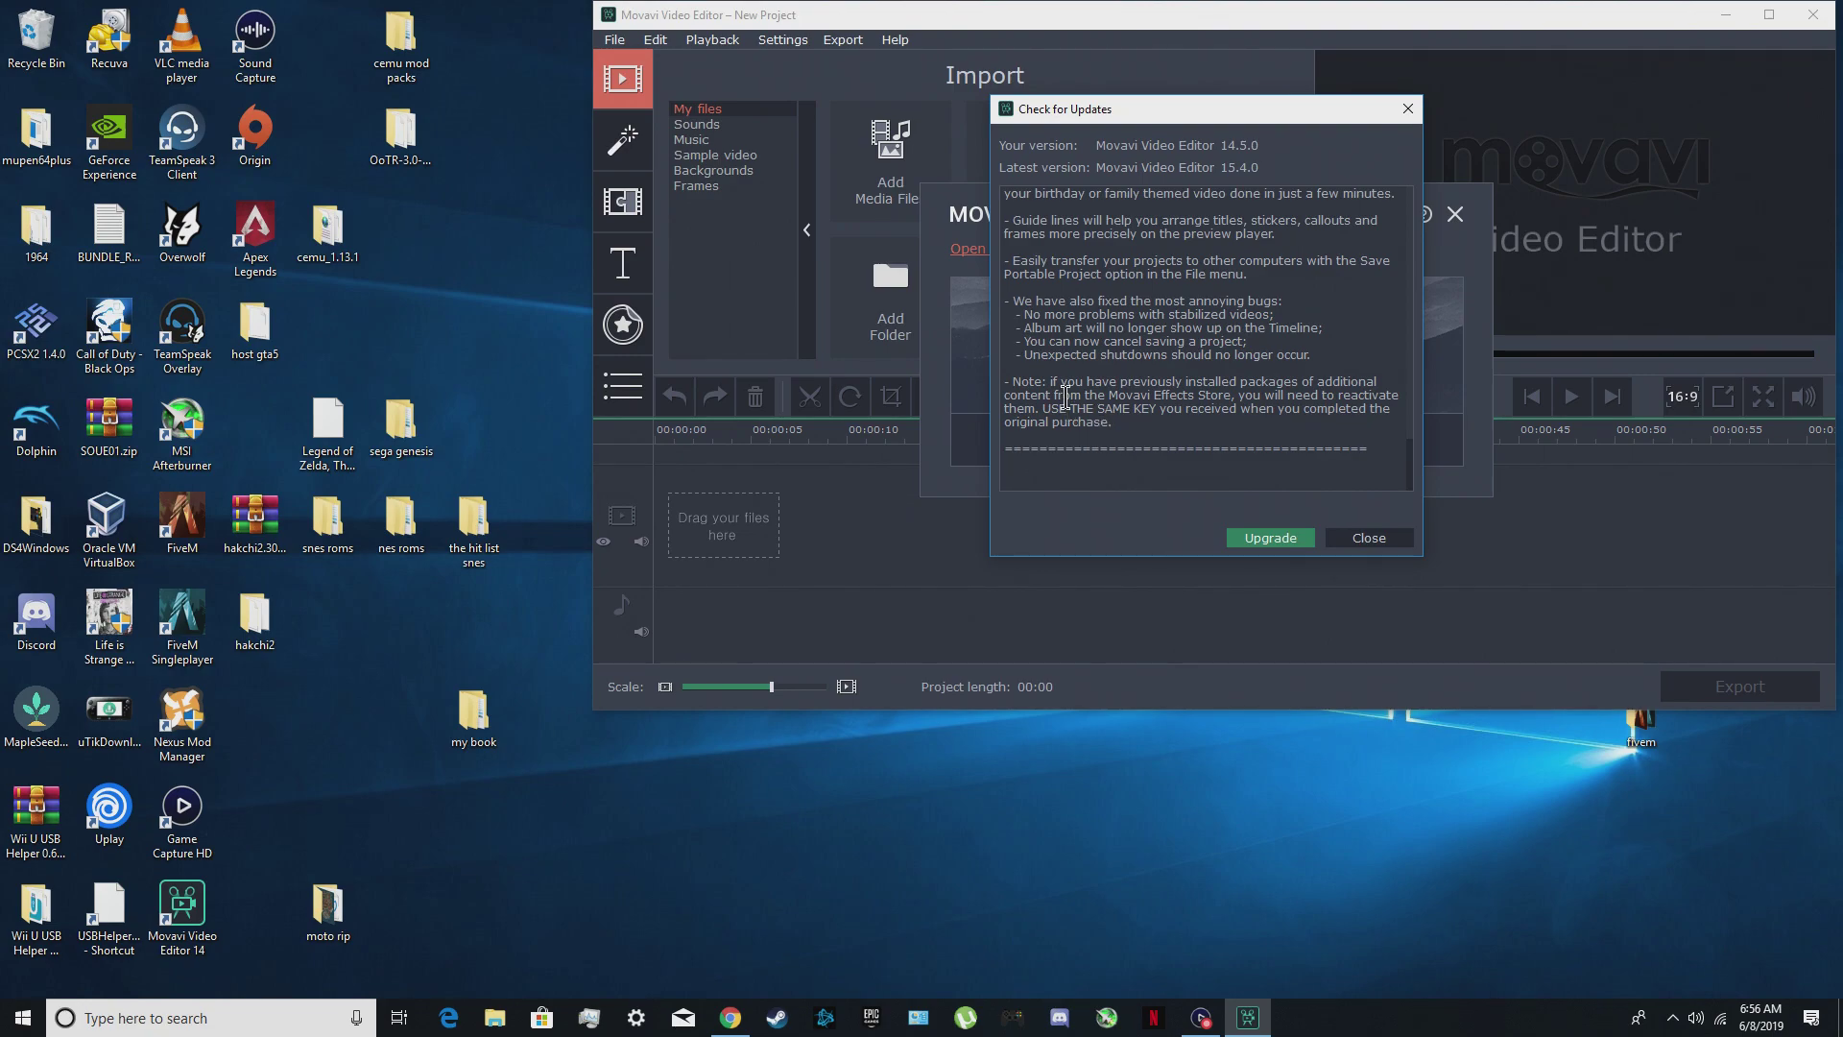
{"action": "left_click_drag", "start_coordinate": [1025, 341], "coordinate": [1255, 342]}
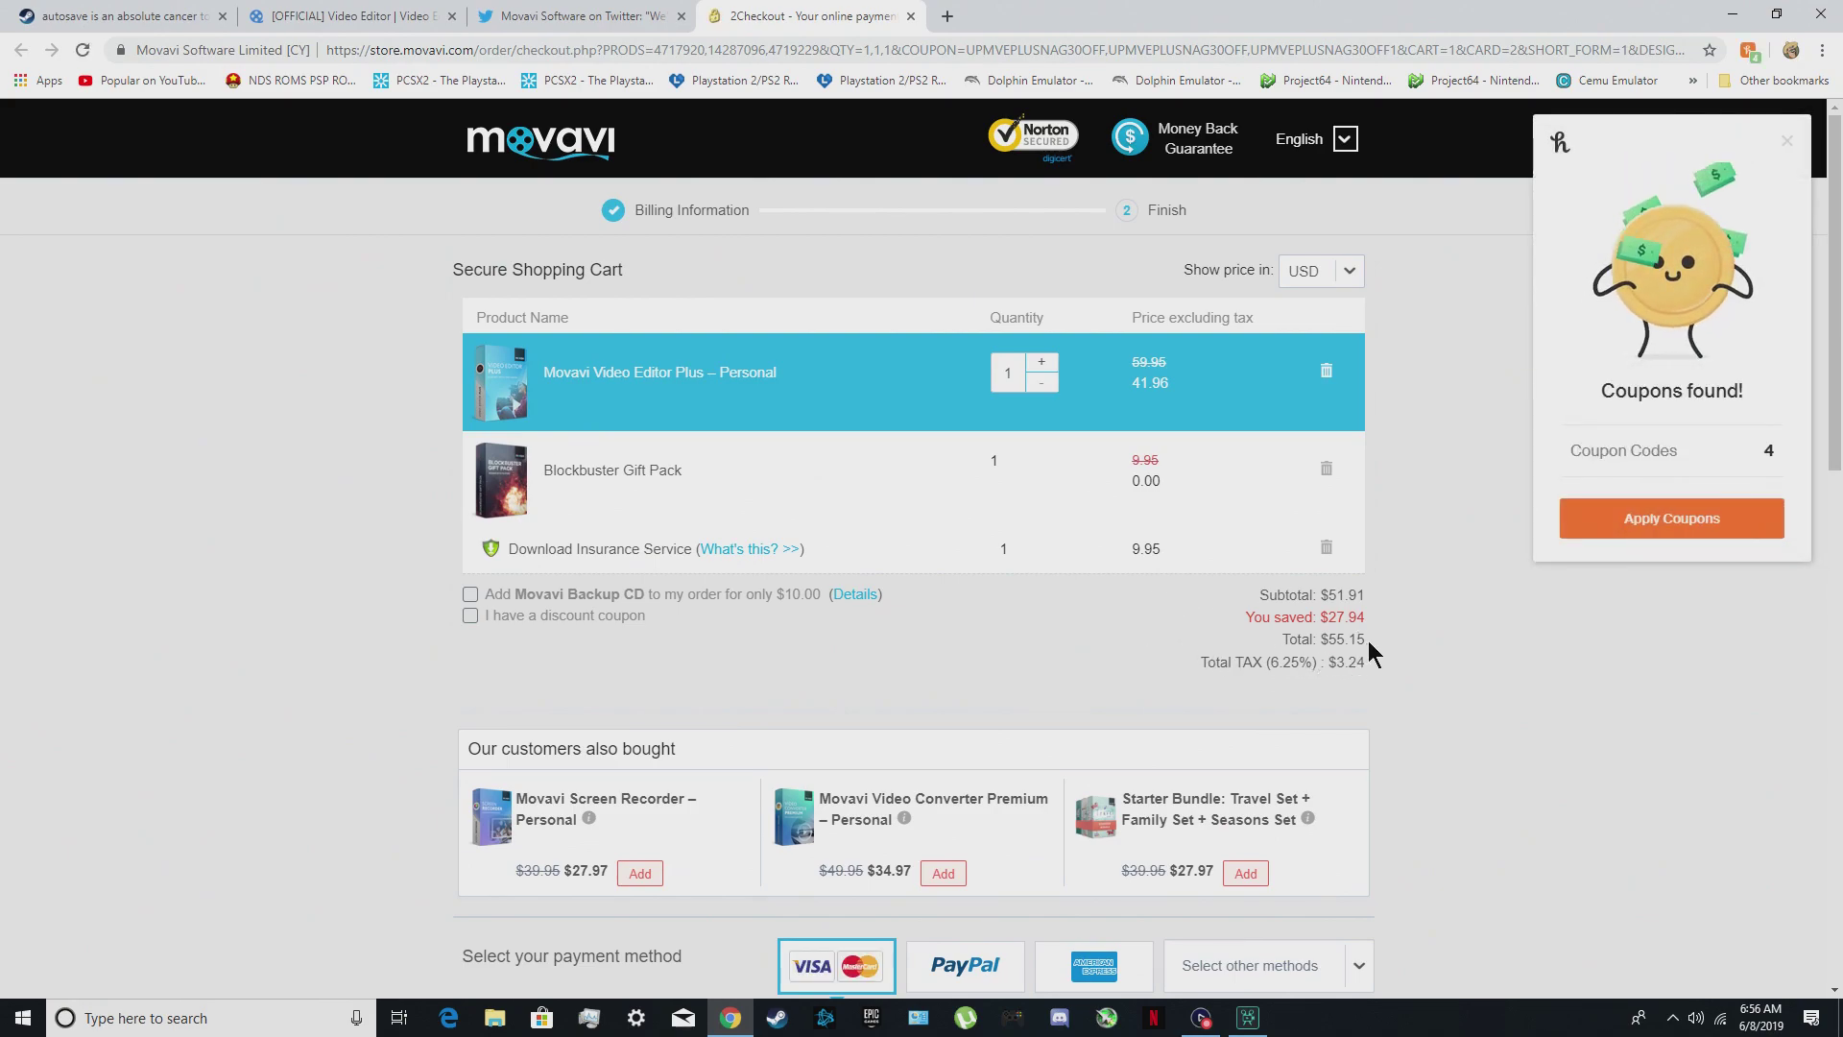
- Highlight the $55.15 order total on the Movavi Store checkout cart
{"action": "mouse_move", "coordinate": [1358, 639]}
{"action": "left_mouse_down"}
{"action": "mouse_move", "coordinate": [1322, 641]}
{"action": "mouse_move", "coordinate": [1378, 643]}
{"action": "left_mouse_up"}
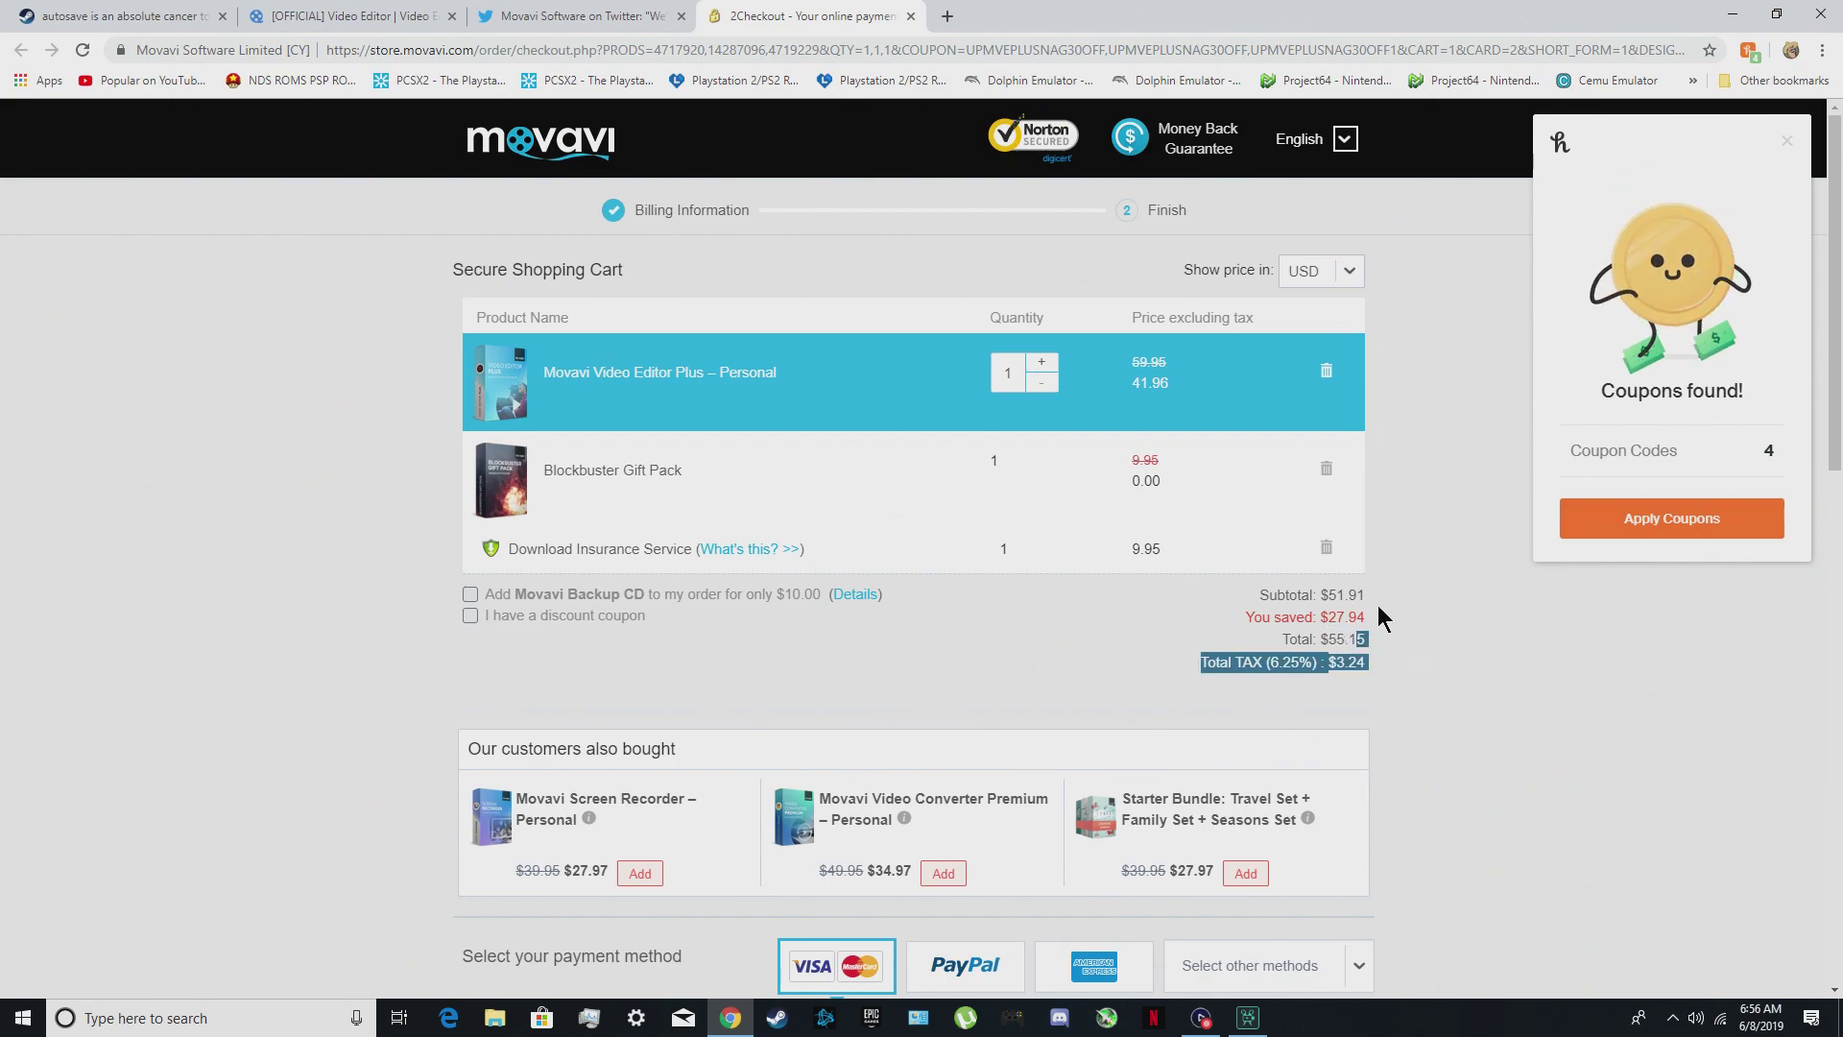
{"action": "scroll", "coordinate": [1225, 504], "scroll_direction": "down", "scroll_amount": 3}
{"action": "scroll", "coordinate": [1211, 551], "scroll_direction": "up", "scroll_amount": 3}
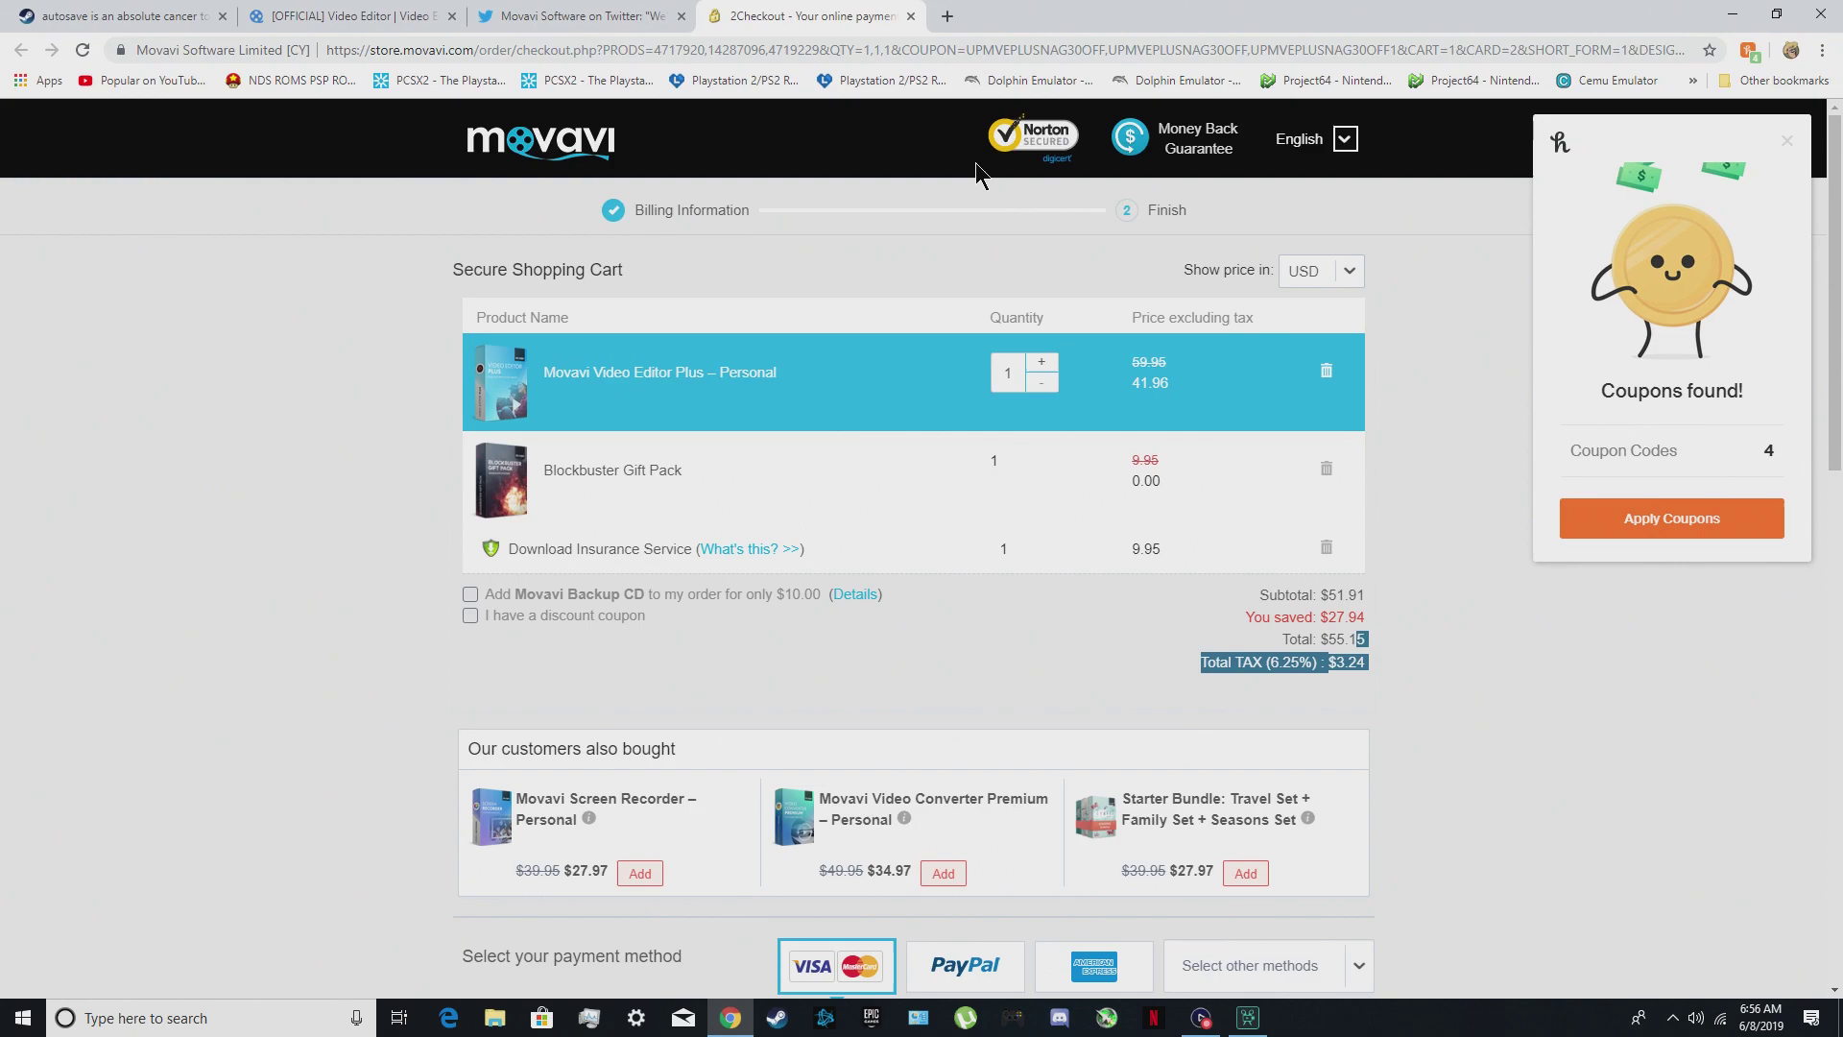
- Minimize Chrome, dismiss the update notice, and start the editor in Full-Feature Mode
{"action": "left_click", "coordinate": [1719, 17]}
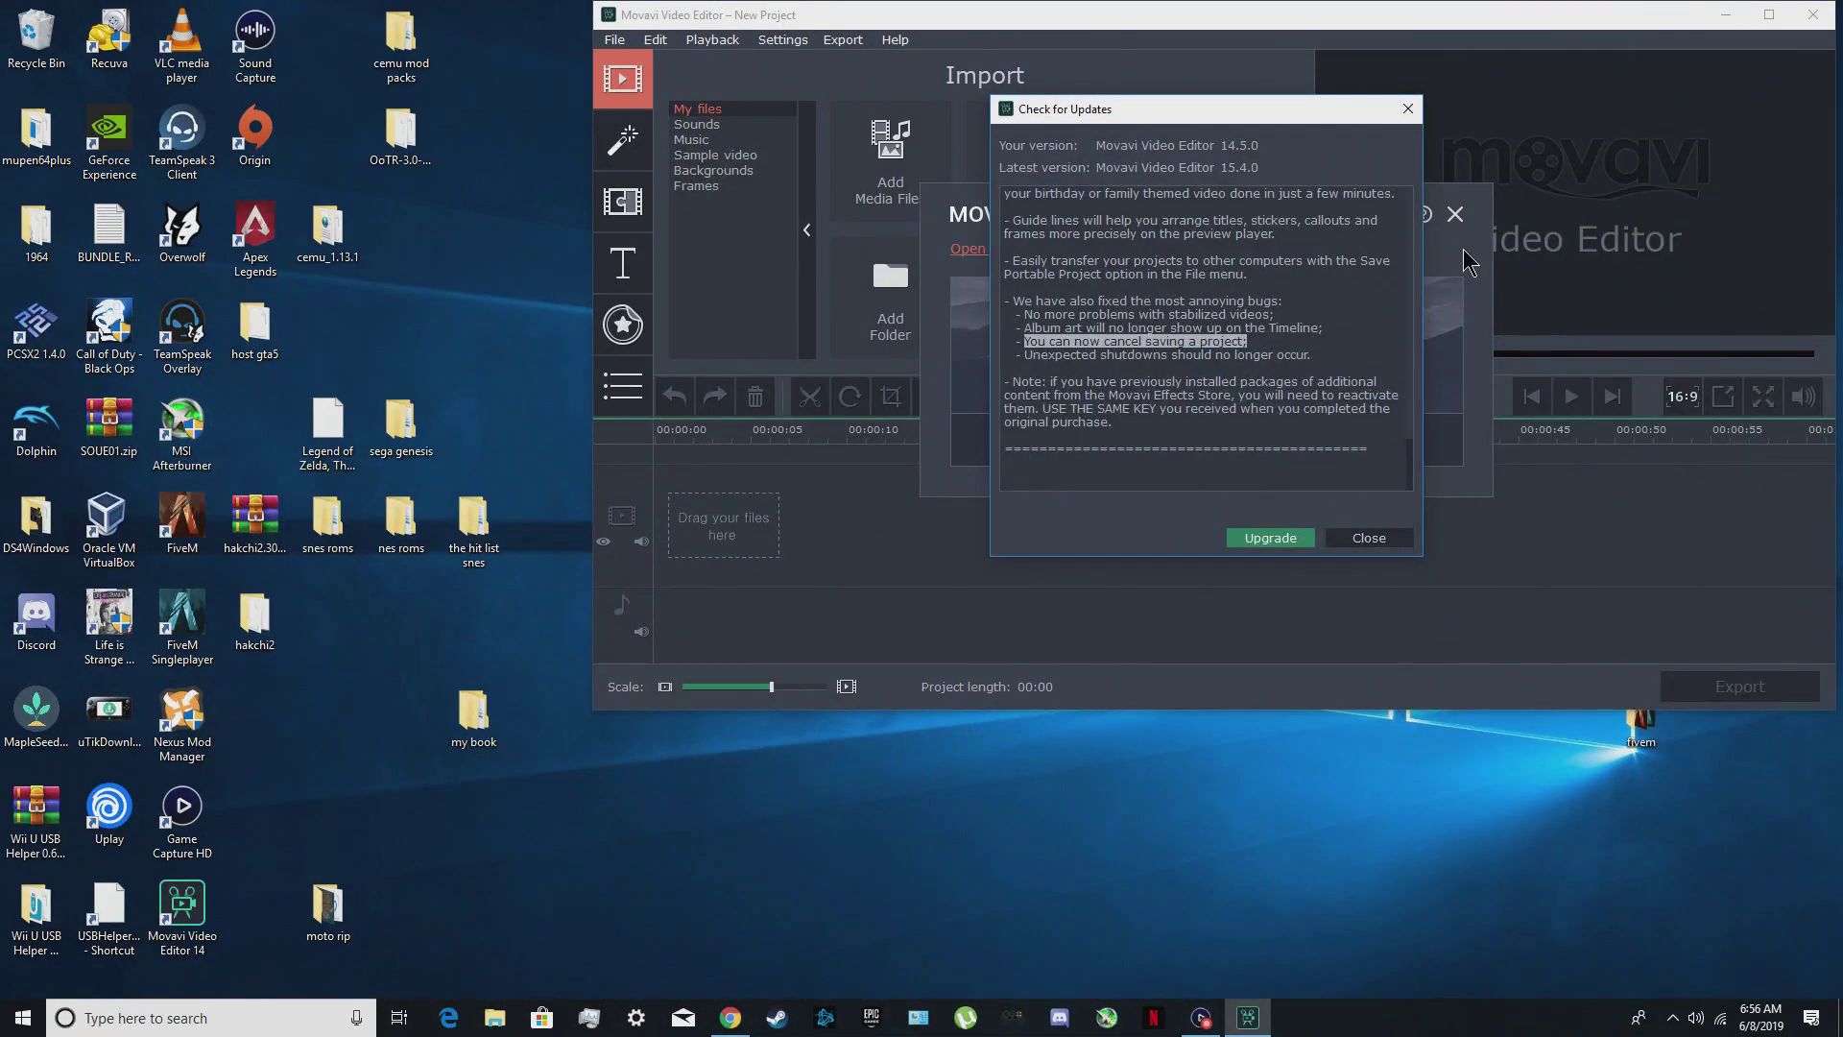
{"action": "left_click", "coordinate": [1369, 538]}
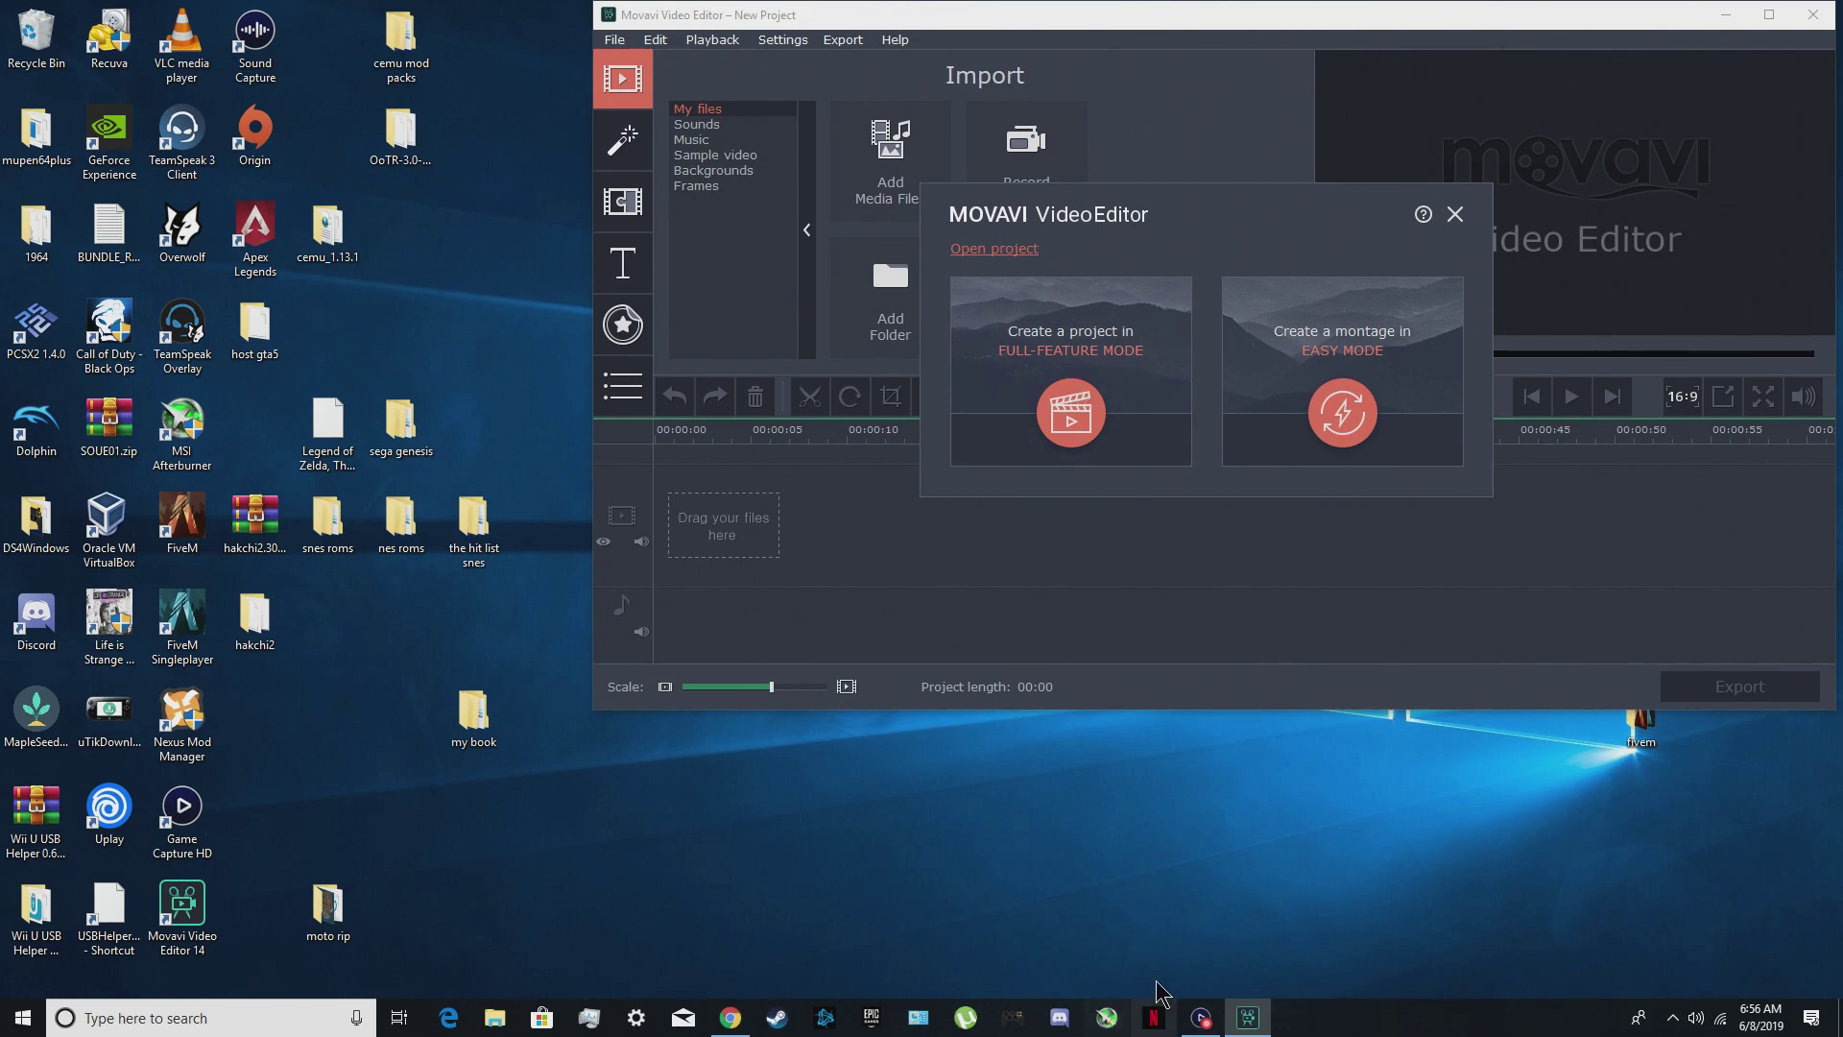
{"action": "left_click", "coordinate": [1212, 1005]}
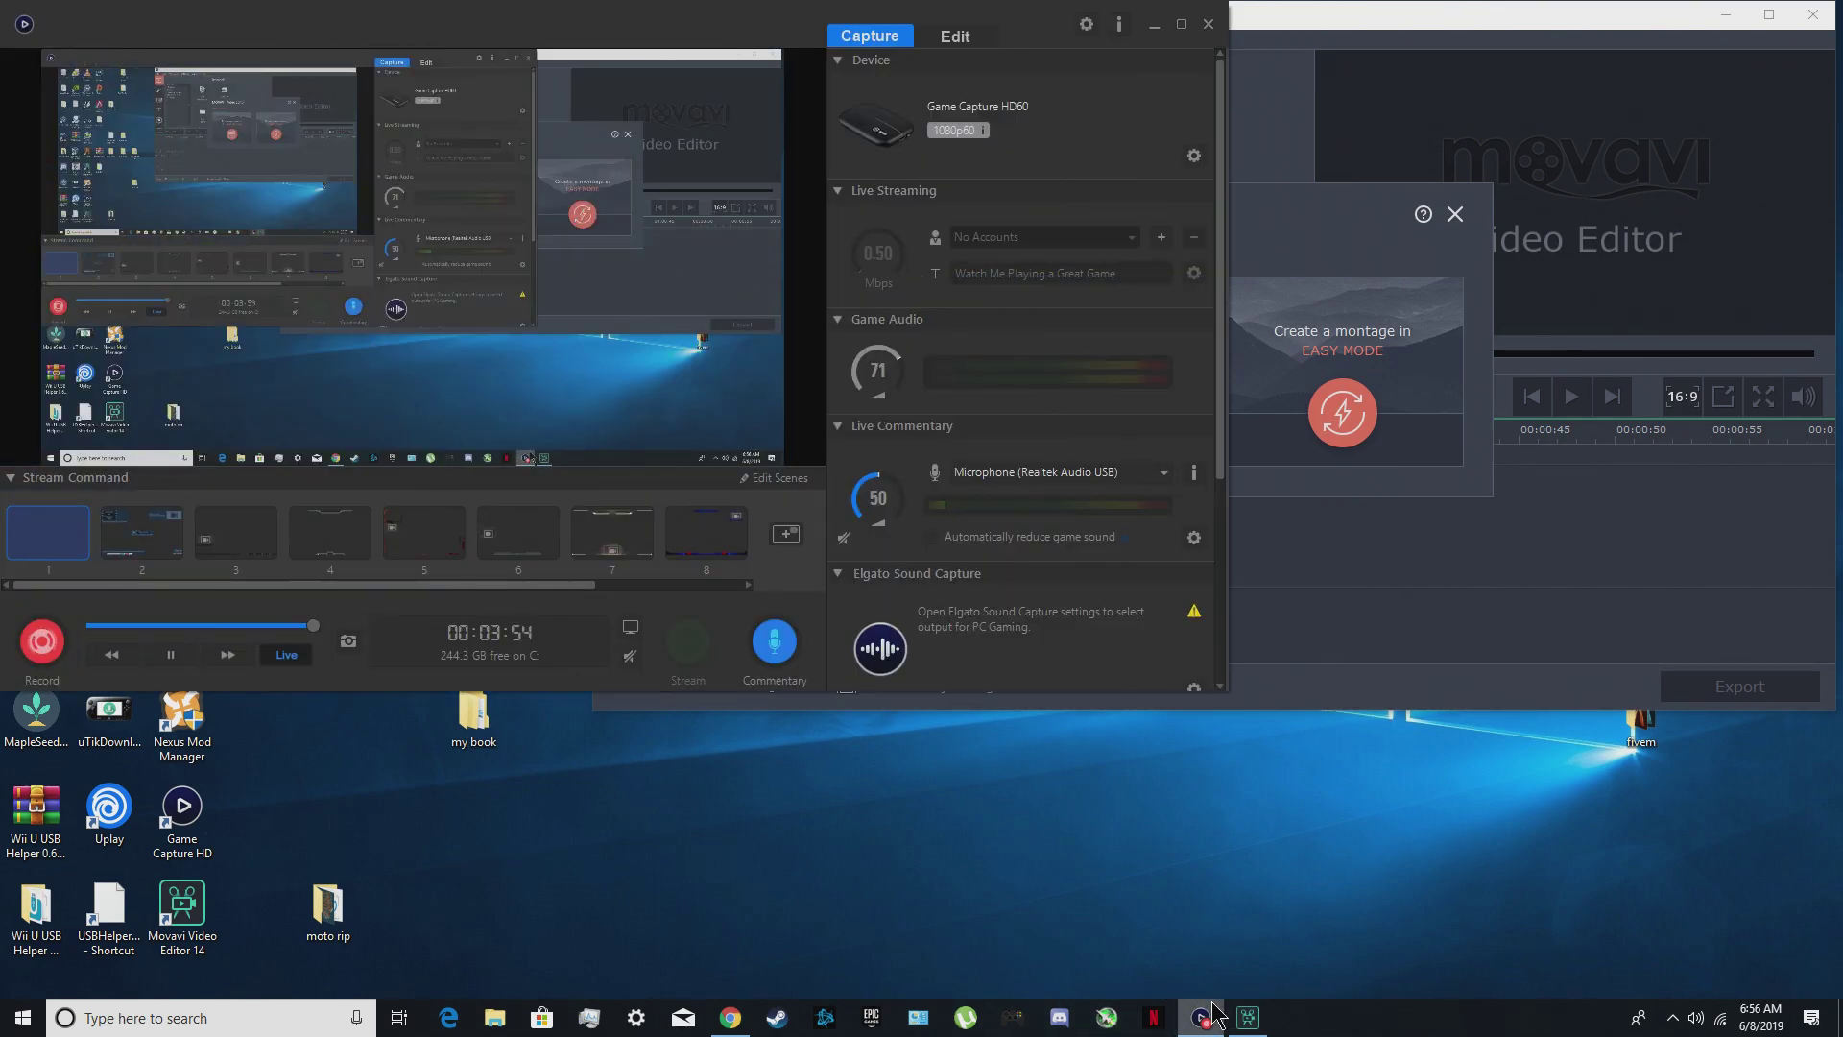
{"action": "left_click", "coordinate": [1155, 24]}
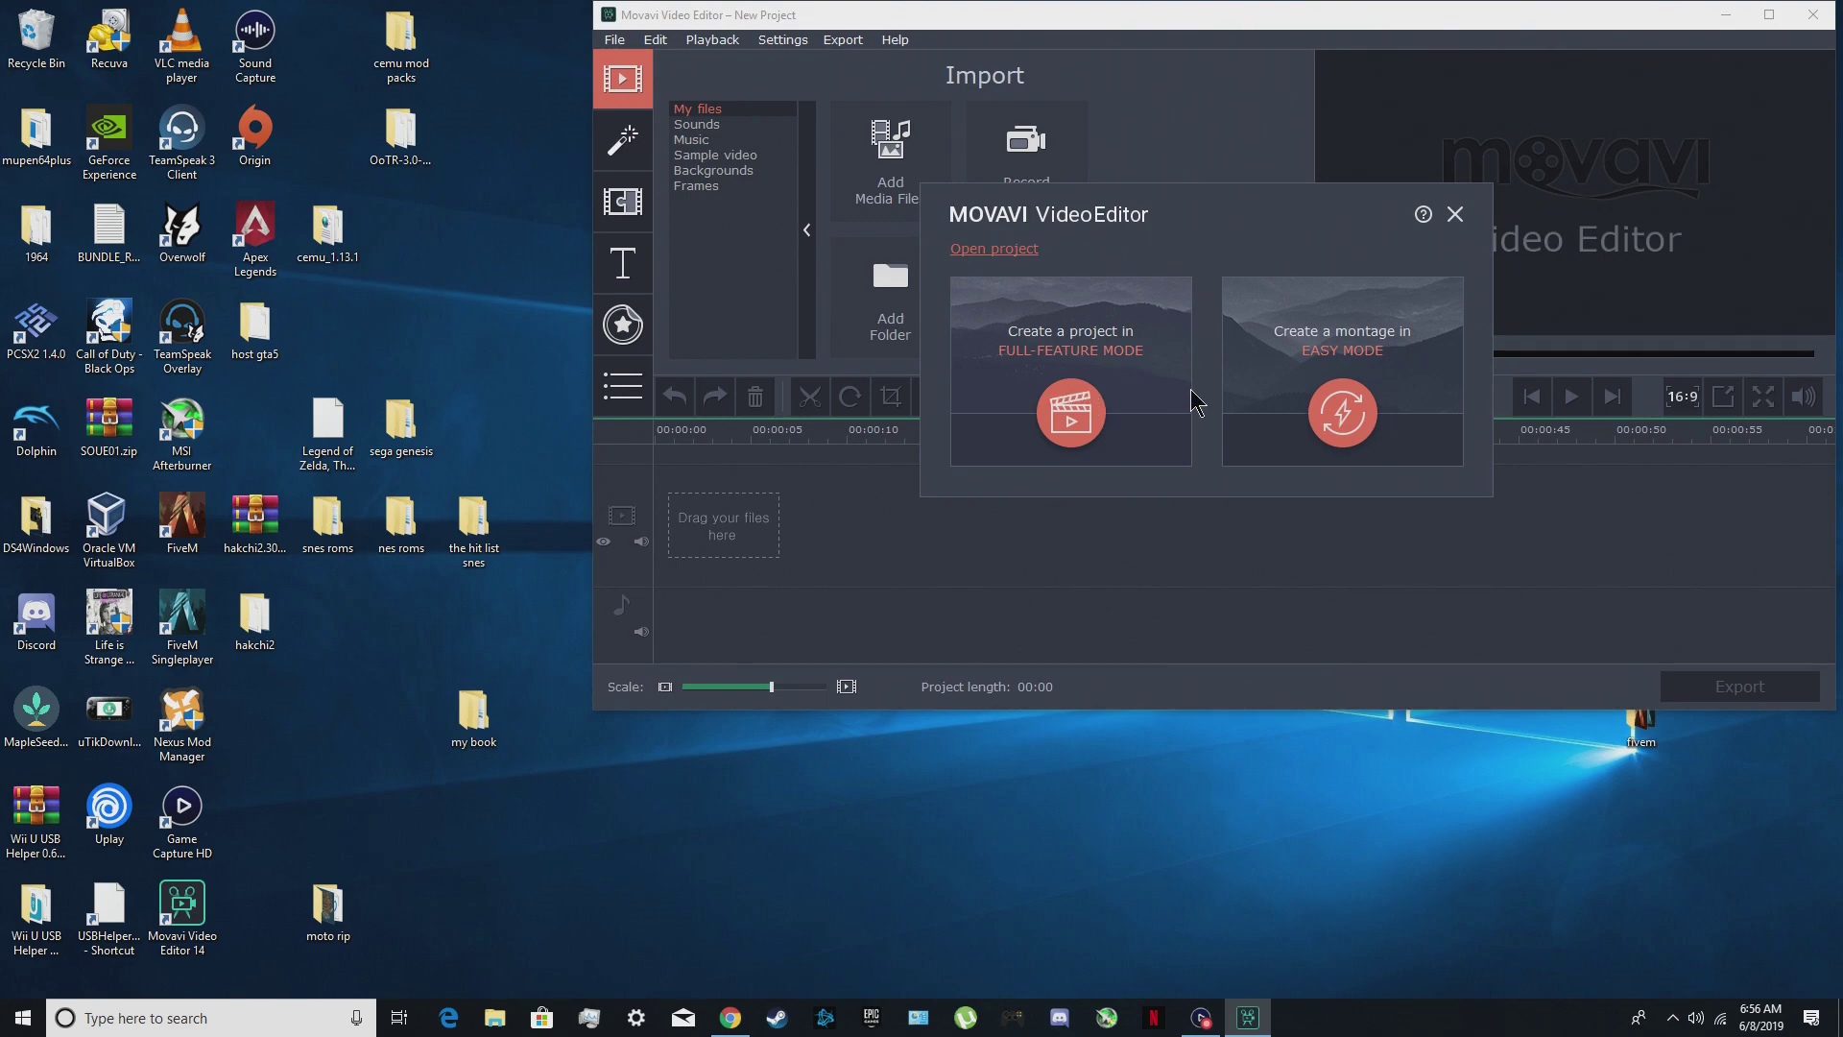
{"action": "left_click", "coordinate": [1071, 395]}
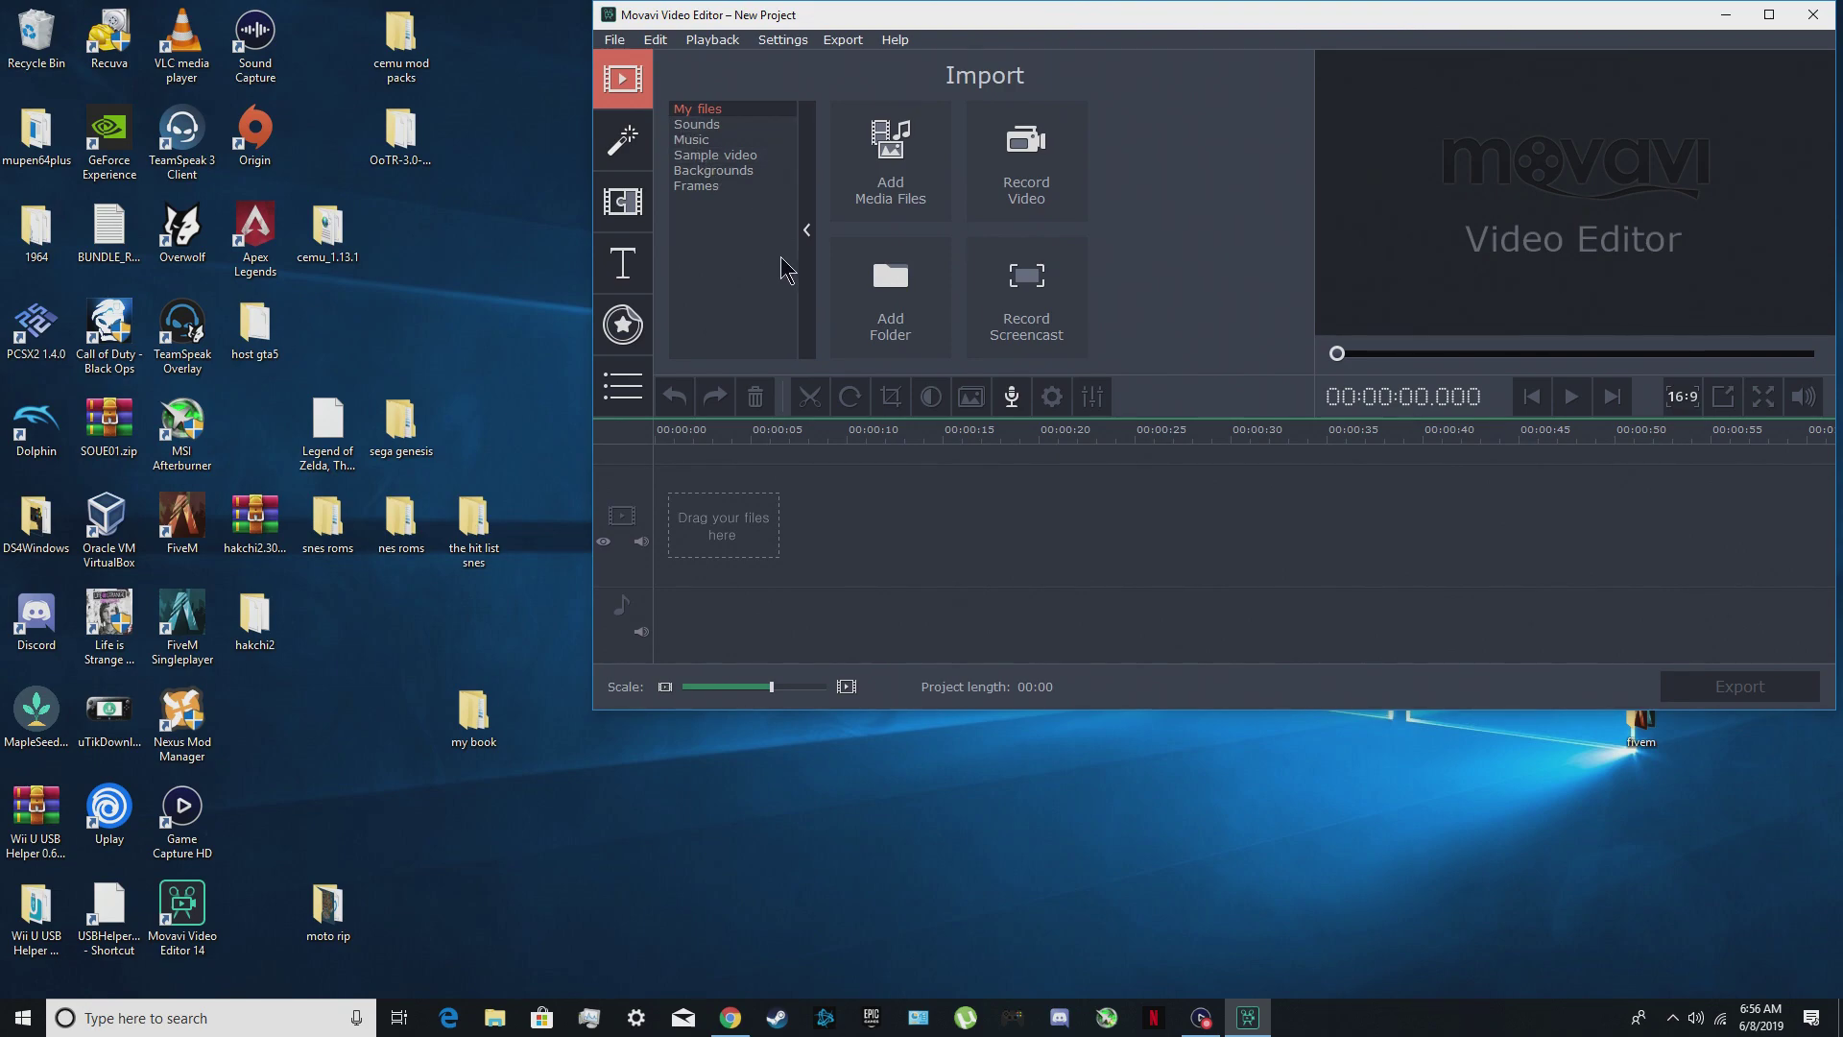
- Use File > Open Project to select geo.mepb in the Projects folder
{"action": "left_click", "coordinate": [614, 41]}
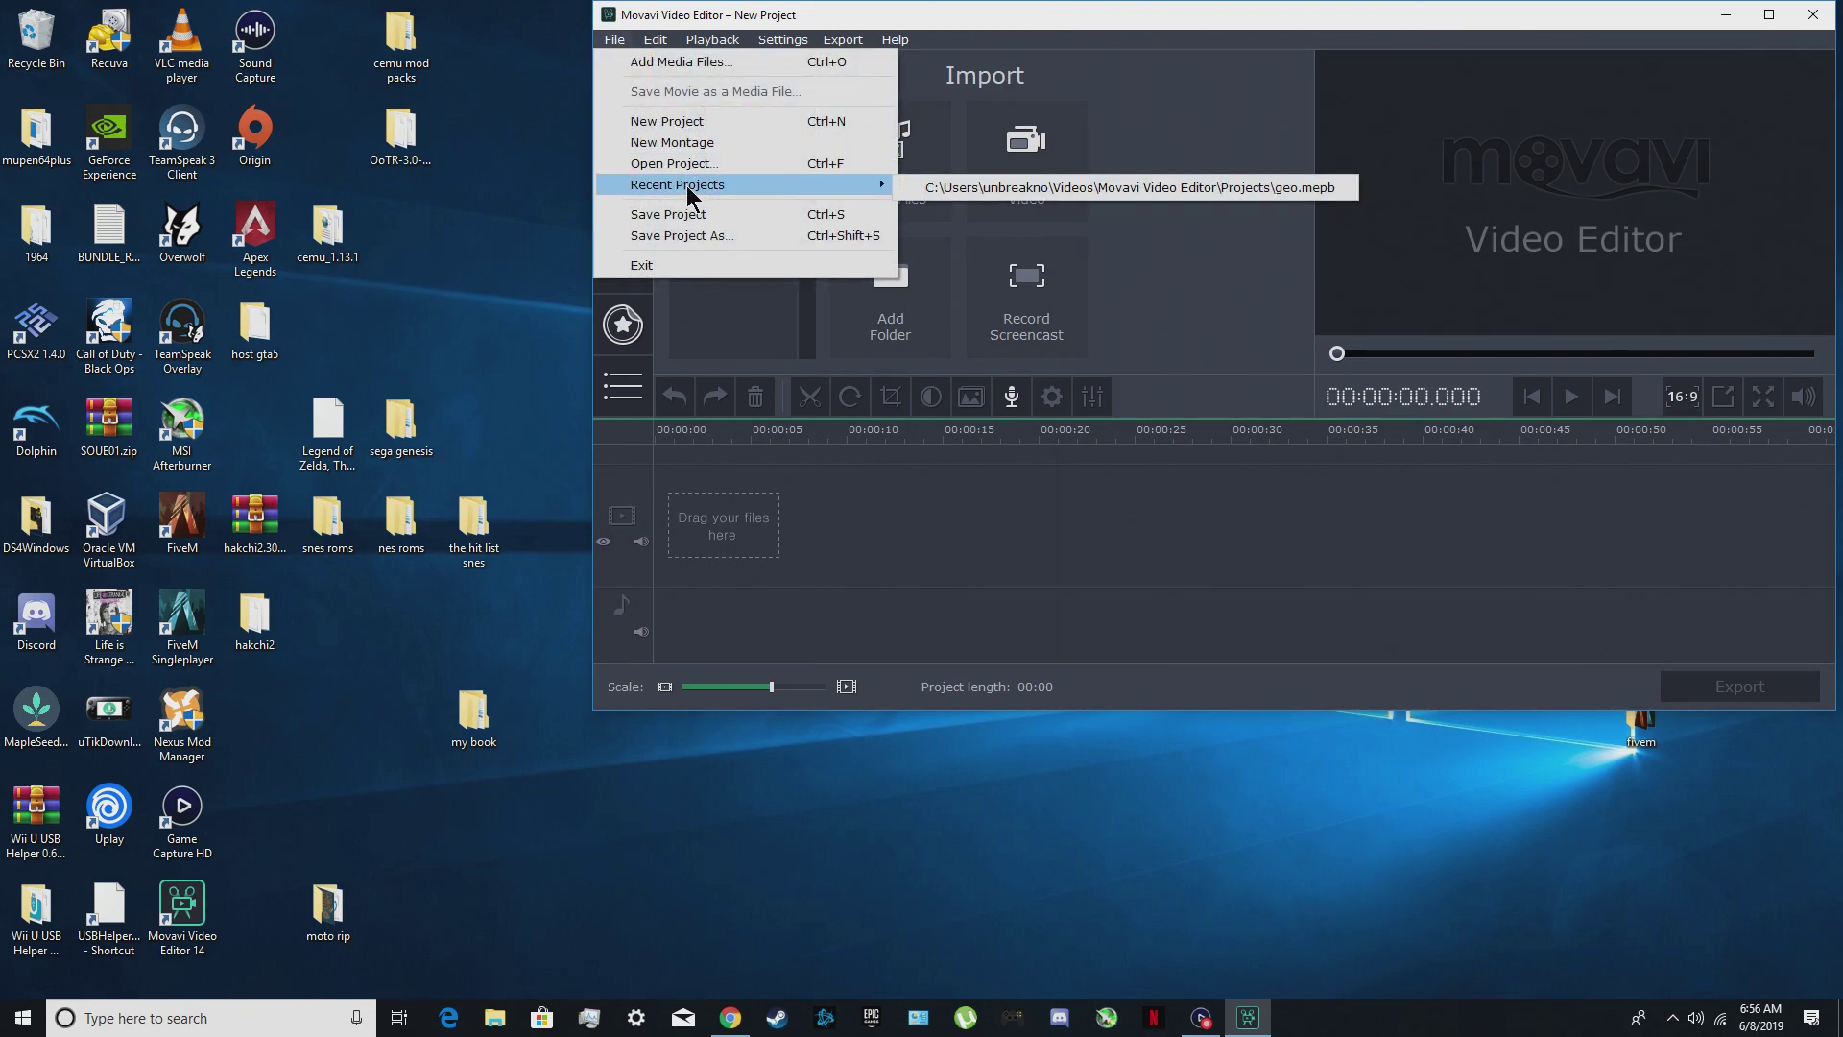
{"action": "left_click", "coordinate": [708, 166]}
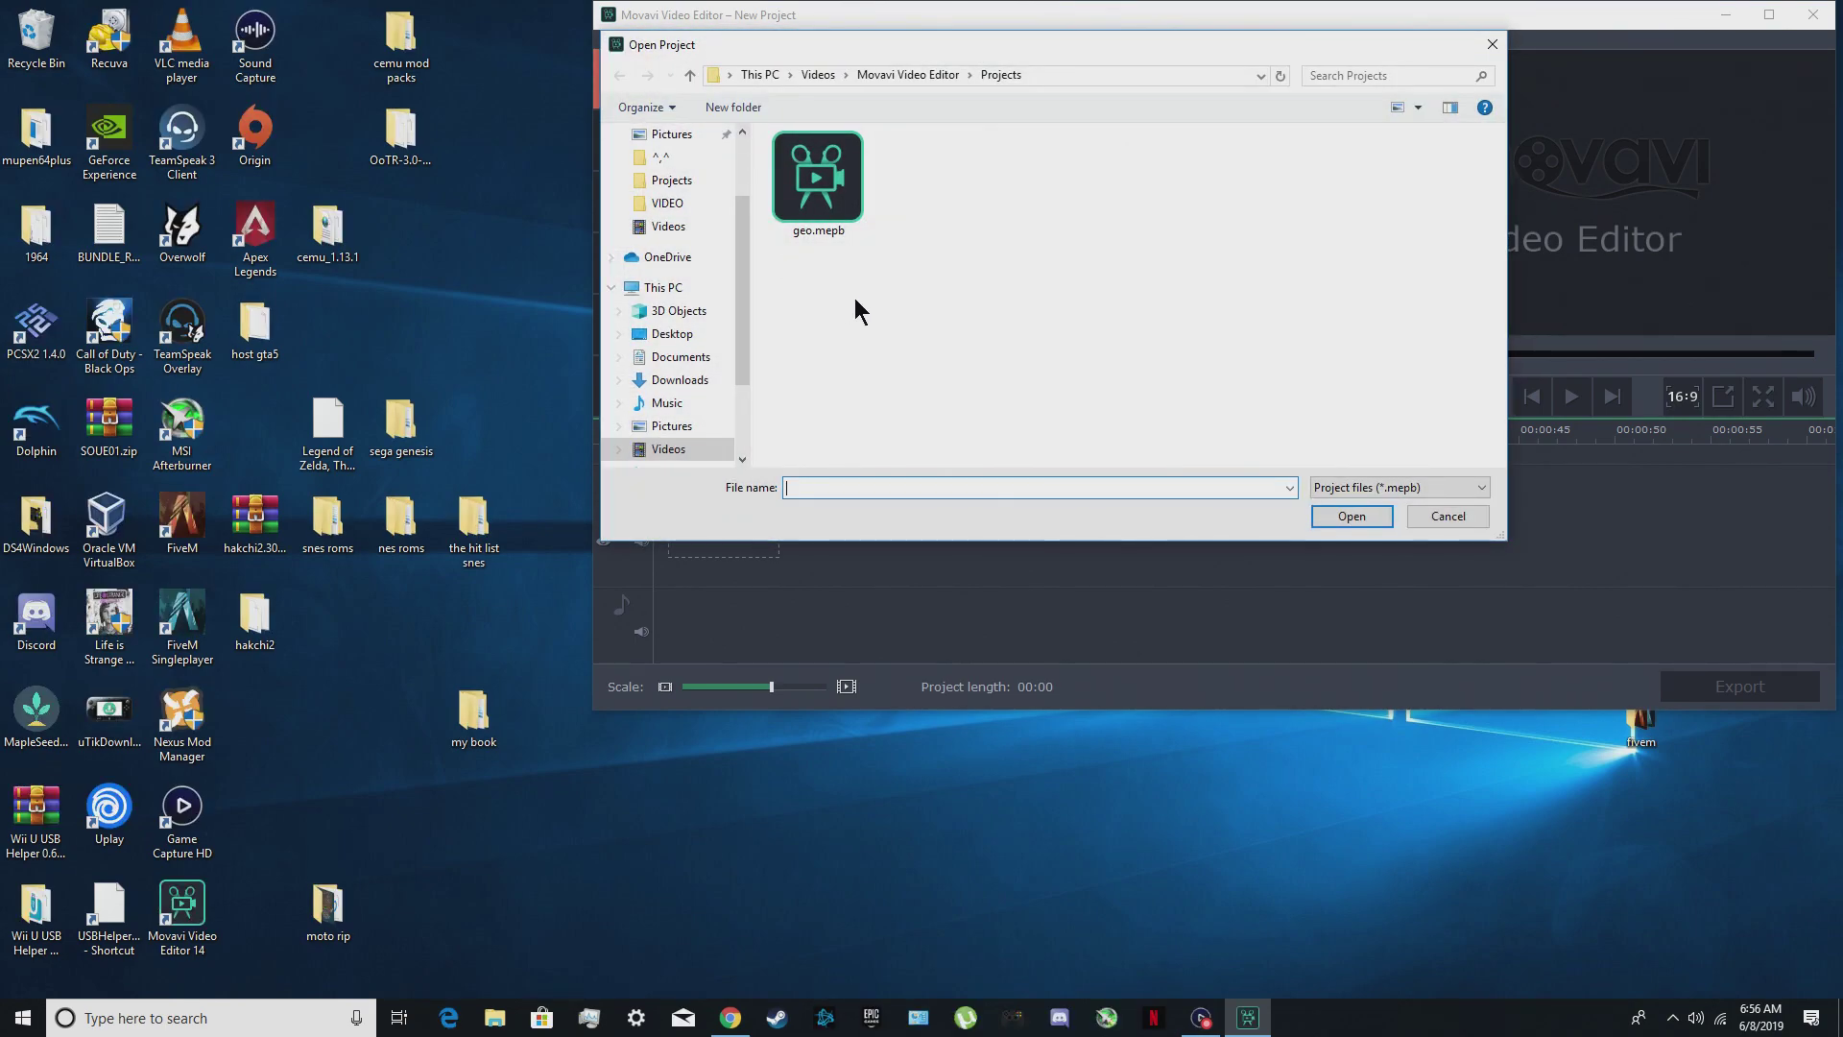
{"action": "left_click", "coordinate": [844, 198]}
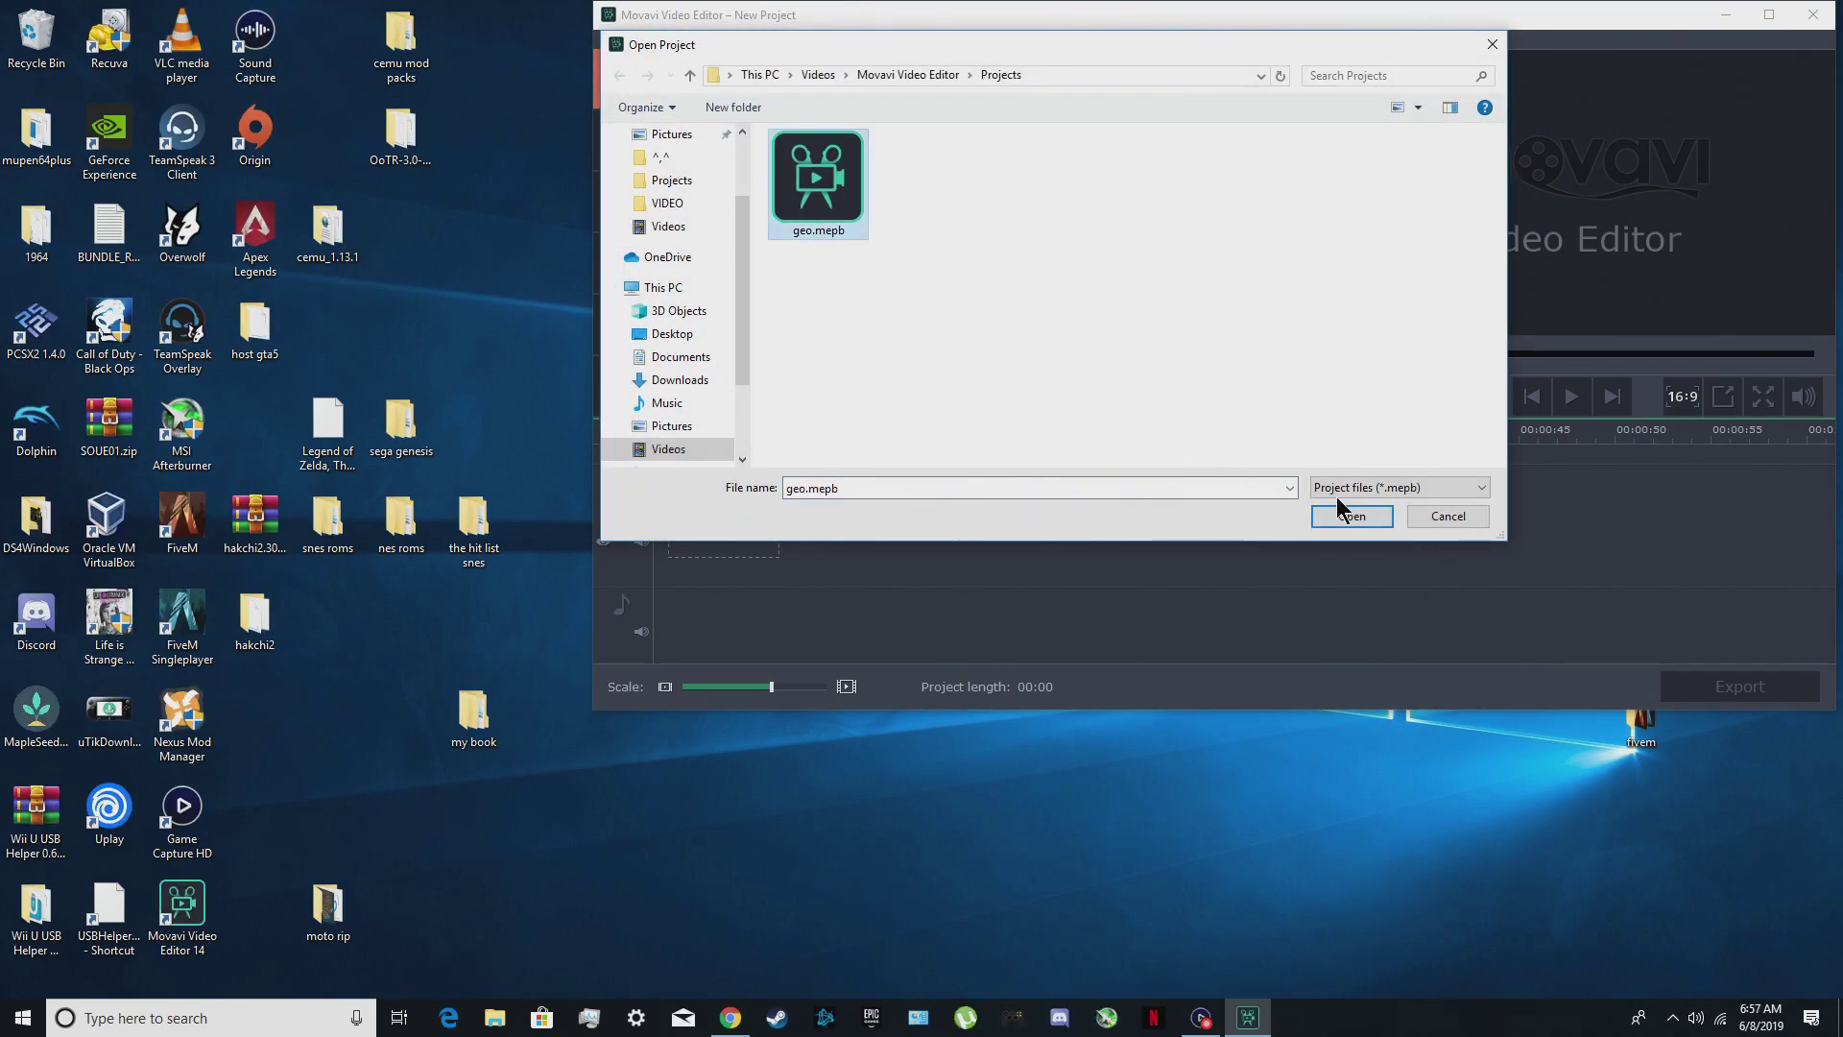
- Open the geo project and delete the clip near 00:00:25 on the timeline
{"action": "left_click", "coordinate": [1349, 519]}
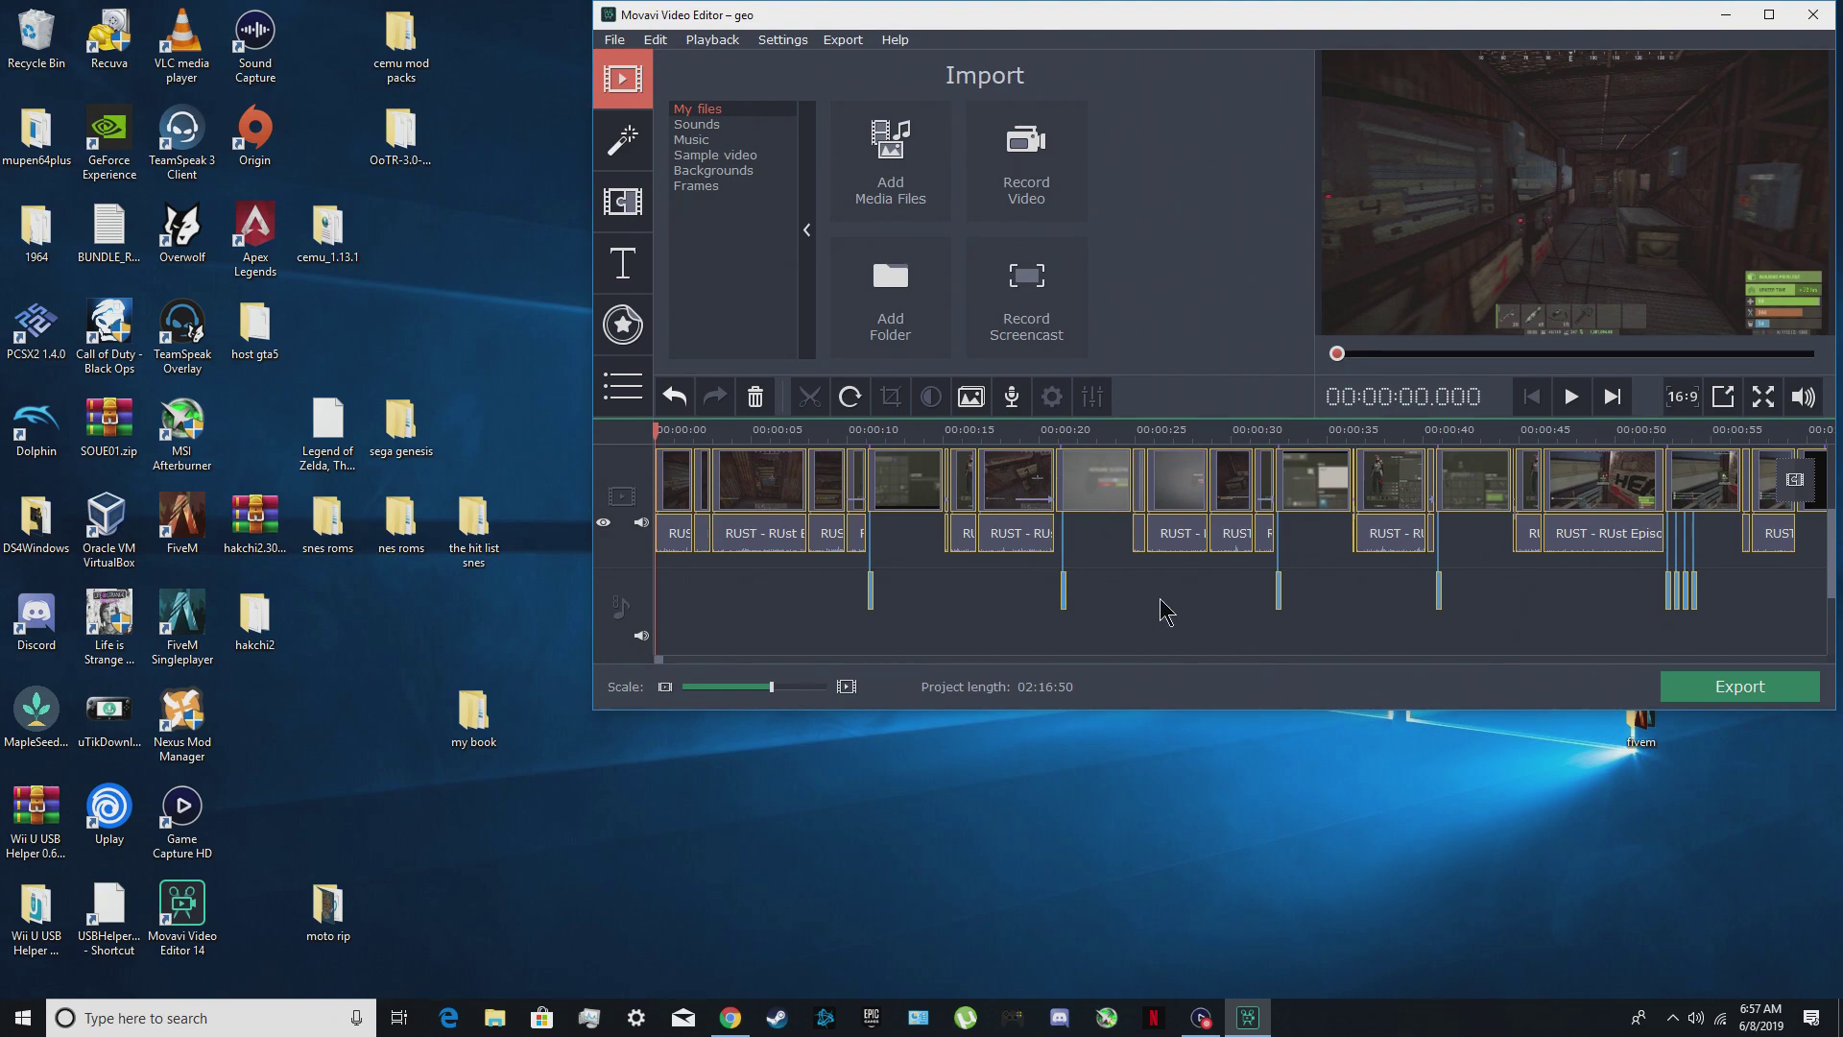
{"action": "left_click", "coordinate": [1166, 500]}
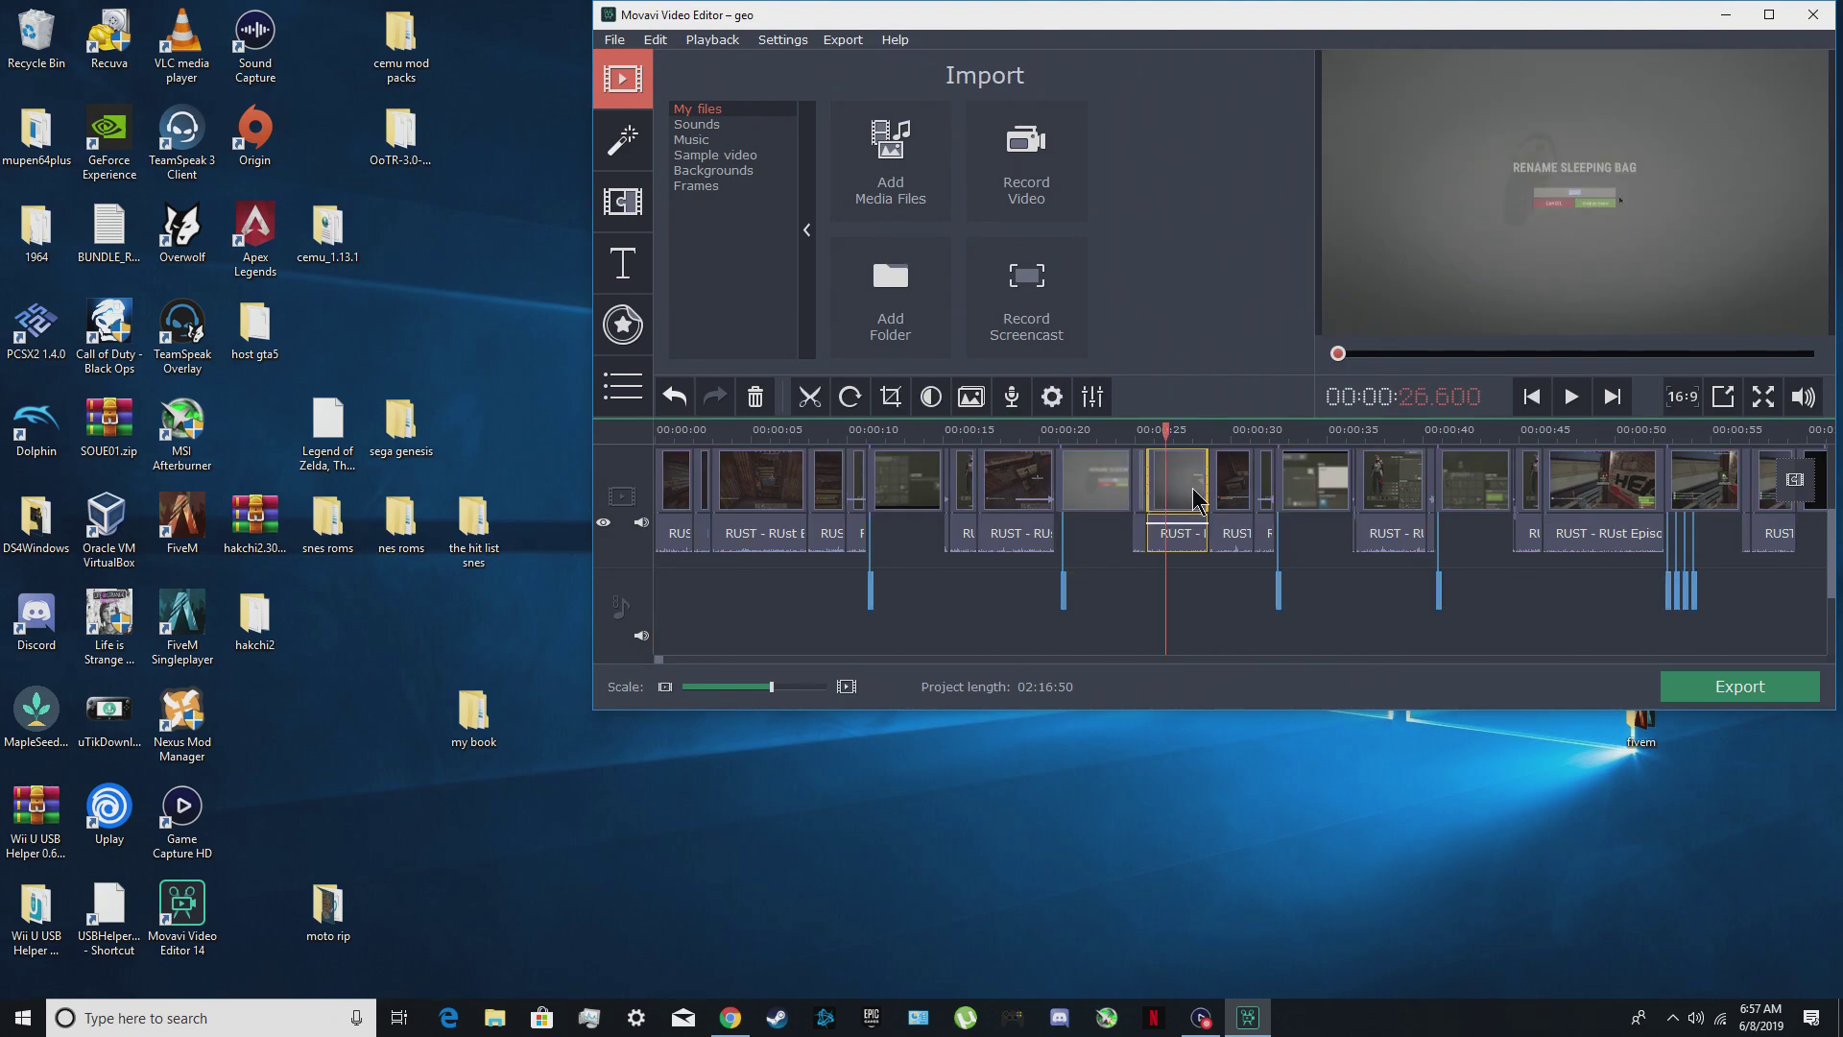
{"action": "right_click", "coordinate": [1194, 489]}
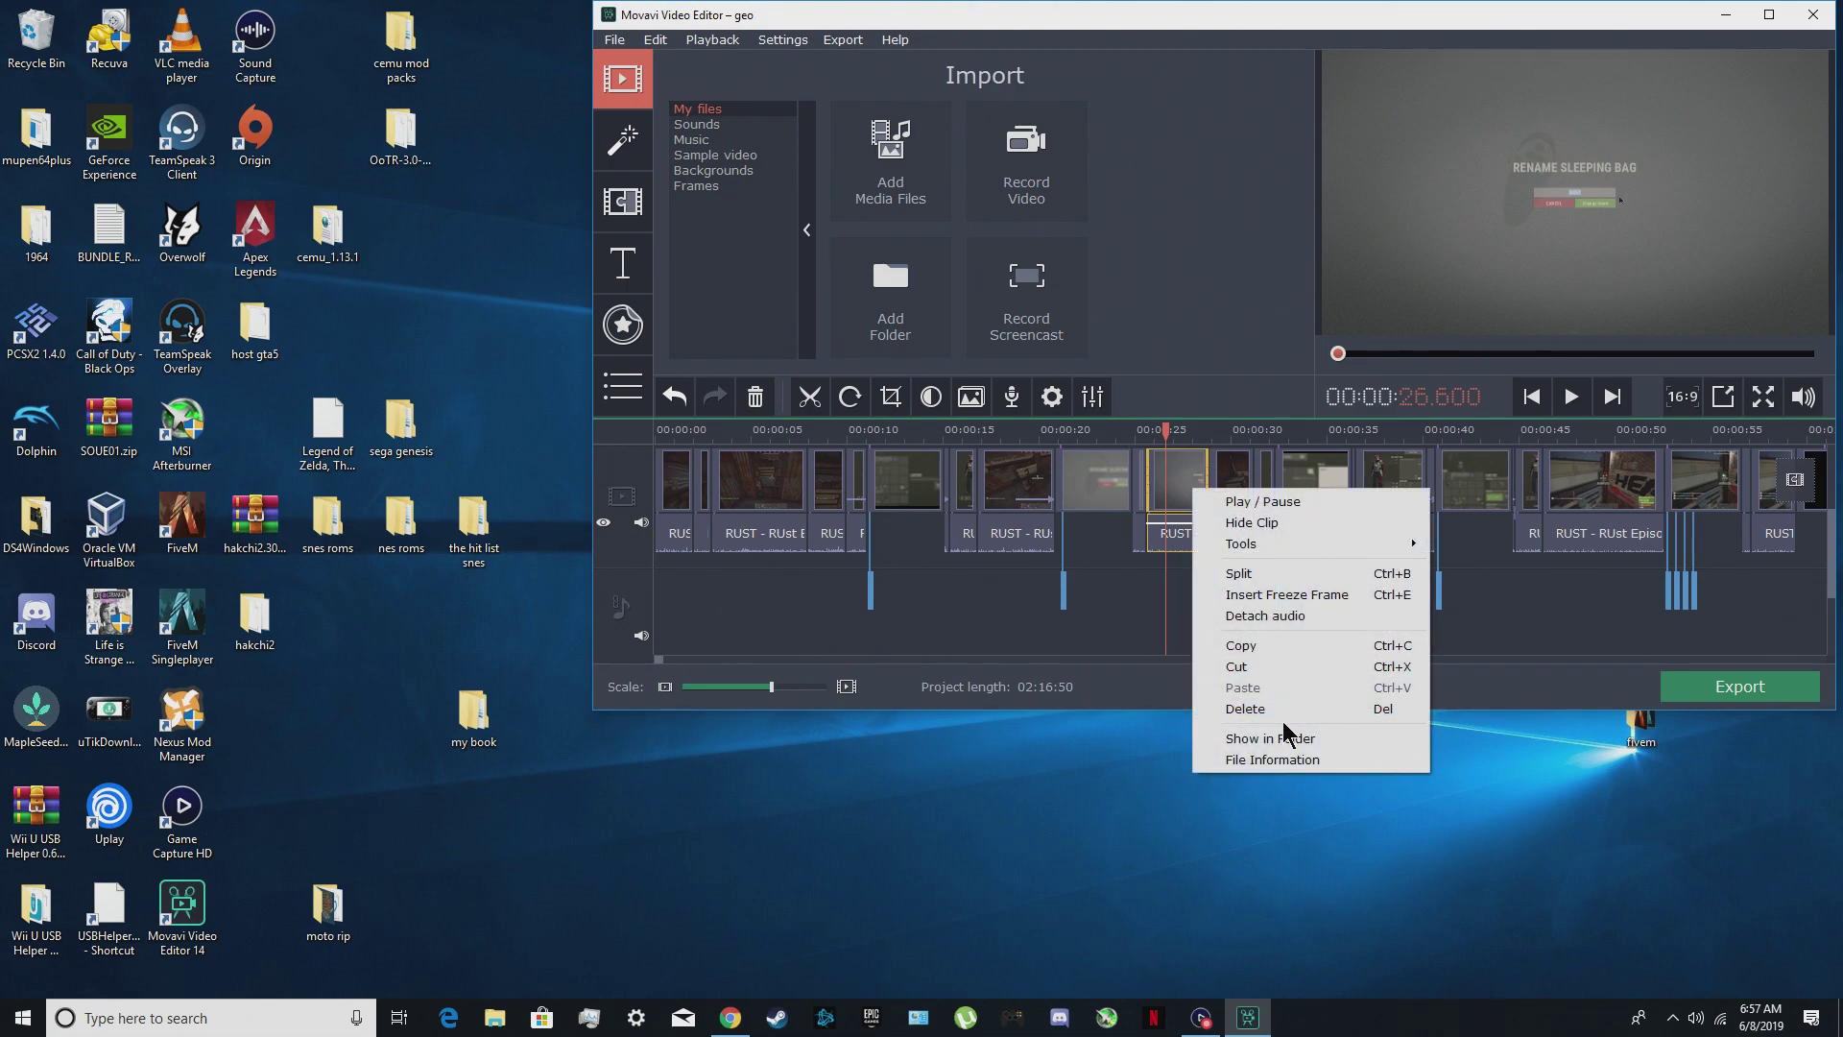
{"action": "left_click", "coordinate": [1255, 709]}
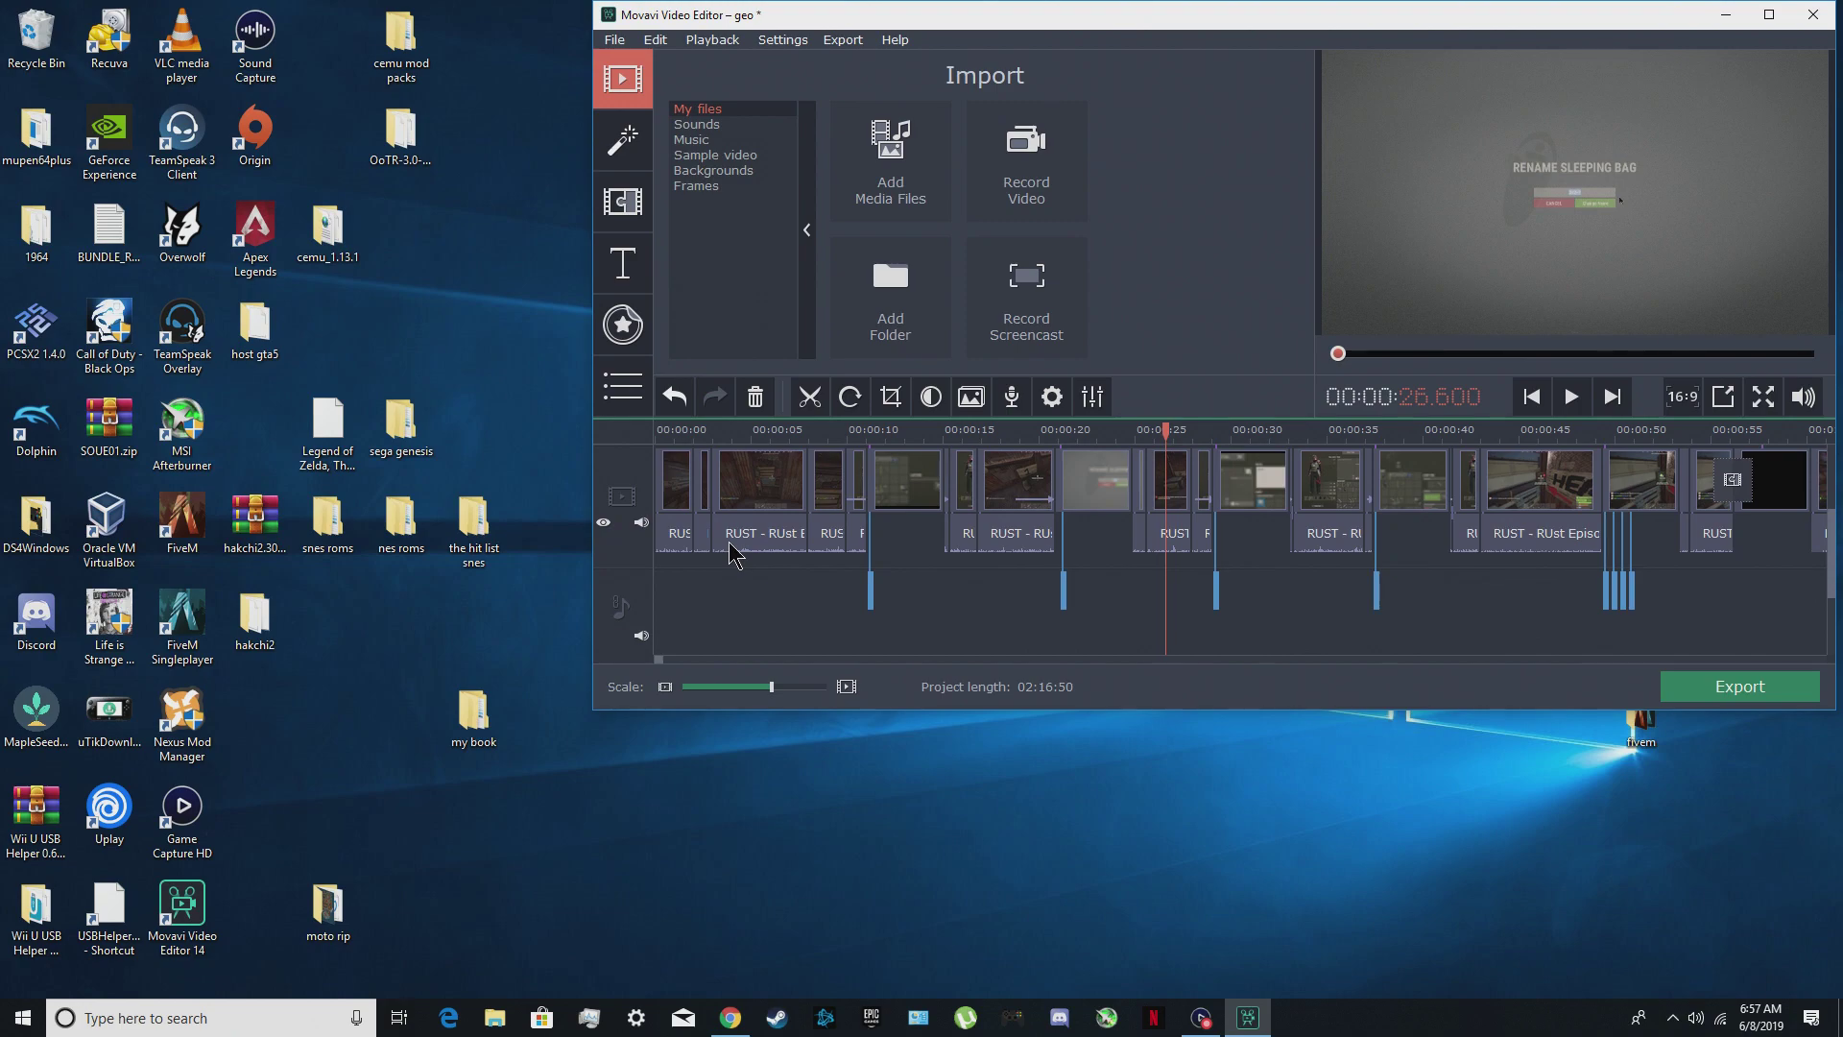
- Undo and redo the edits until all RUST clips are back on the timeline
{"action": "left_click", "coordinate": [676, 400]}
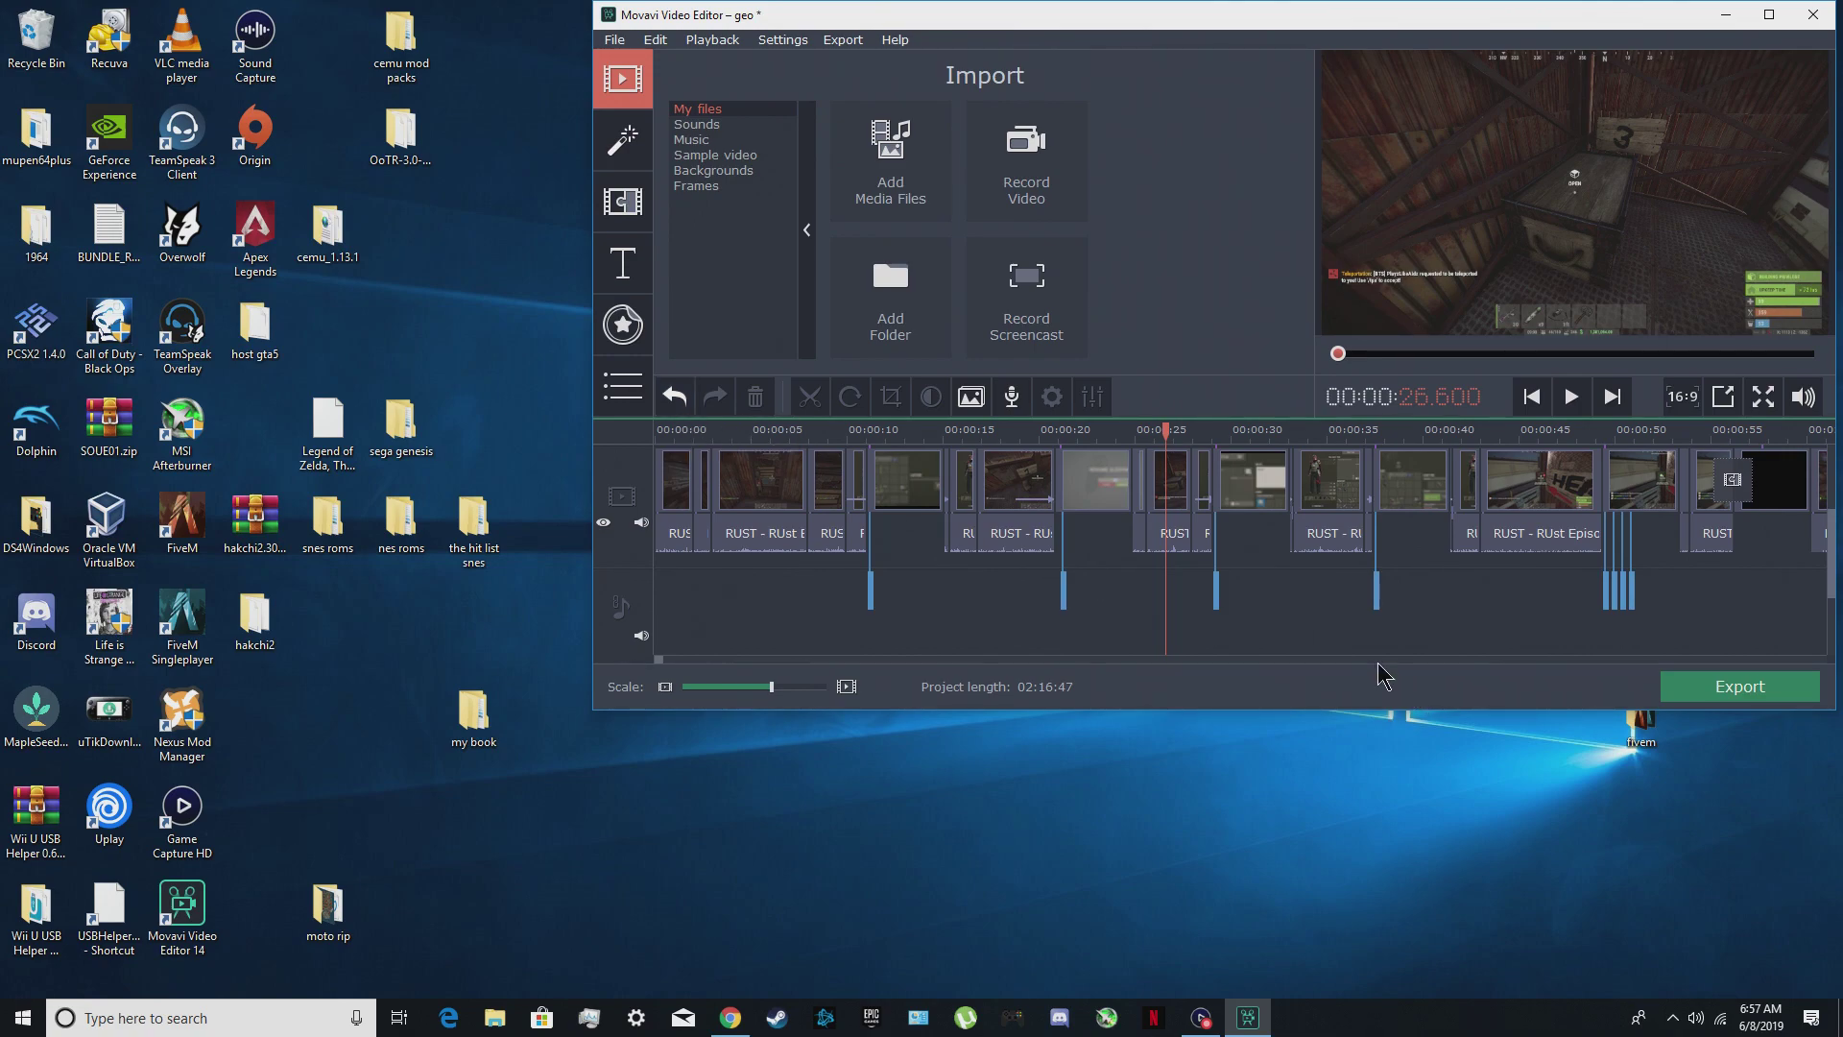
{"action": "left_click", "coordinate": [676, 397]}
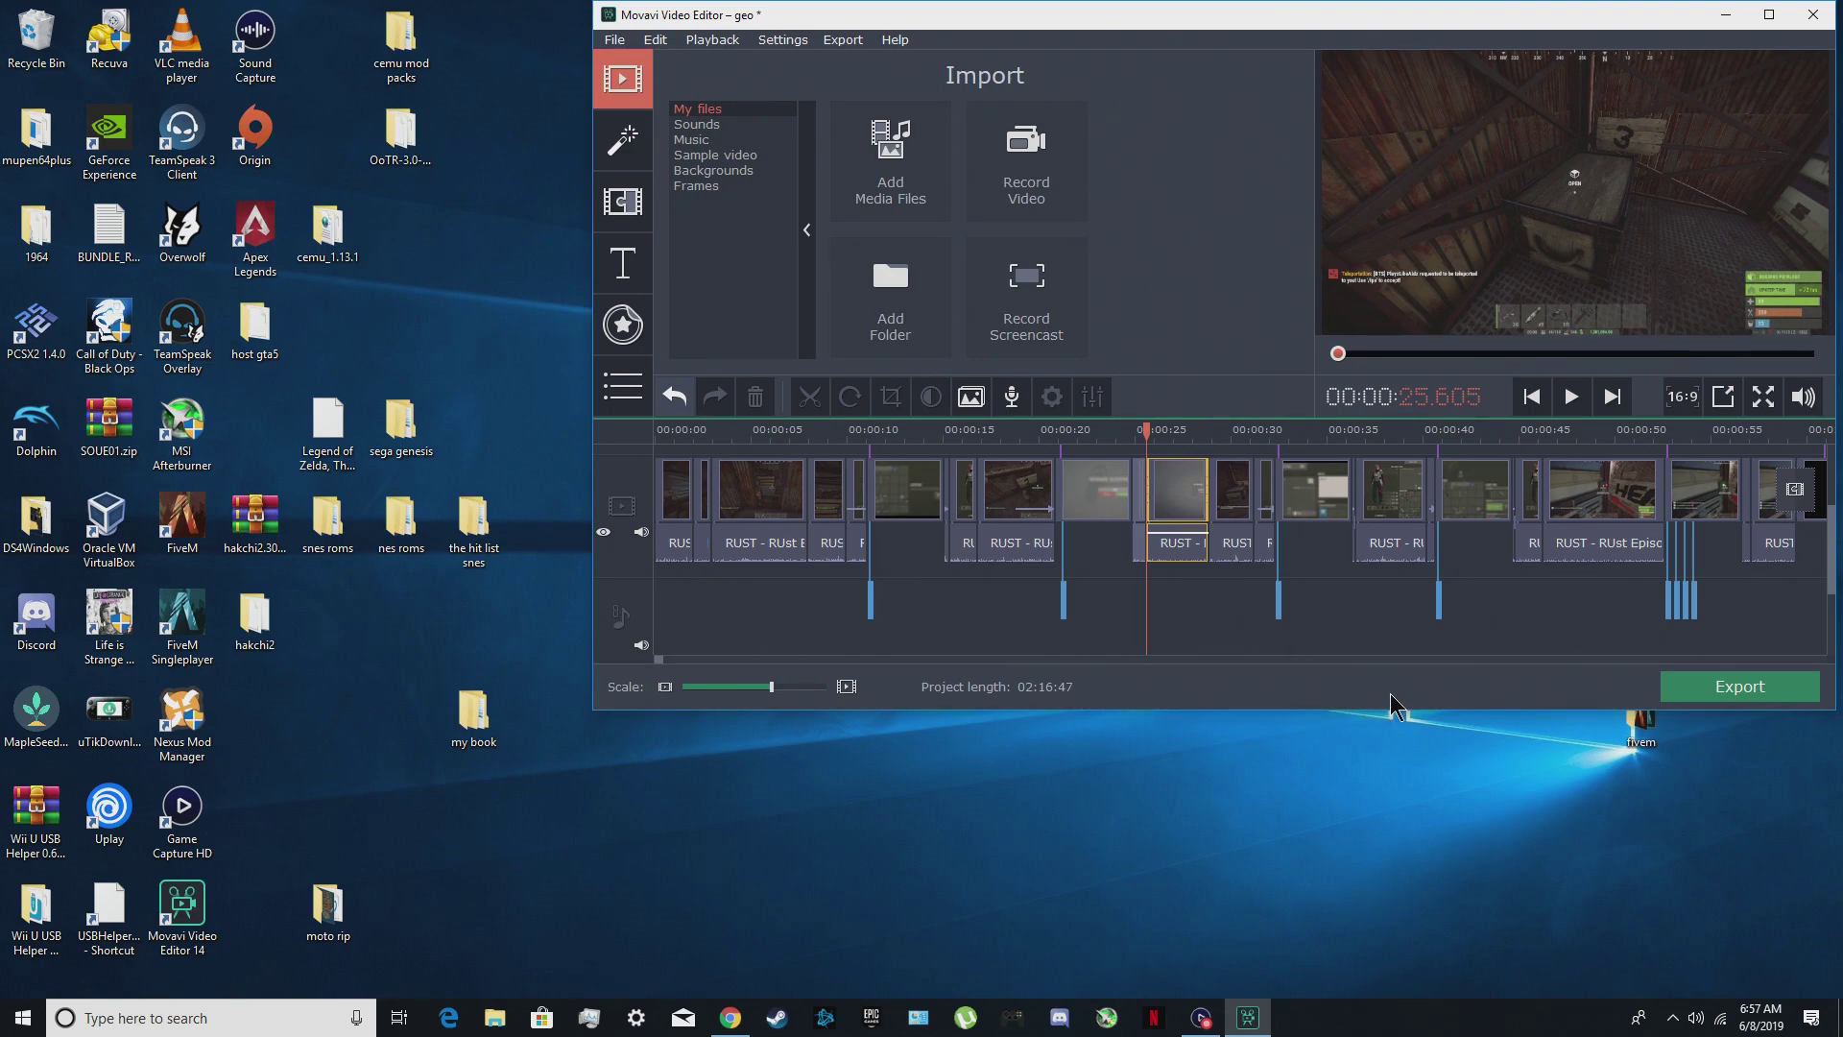
{"action": "key", "text": "ctrl+z"}
{"action": "key", "text": "ctrl+z"}
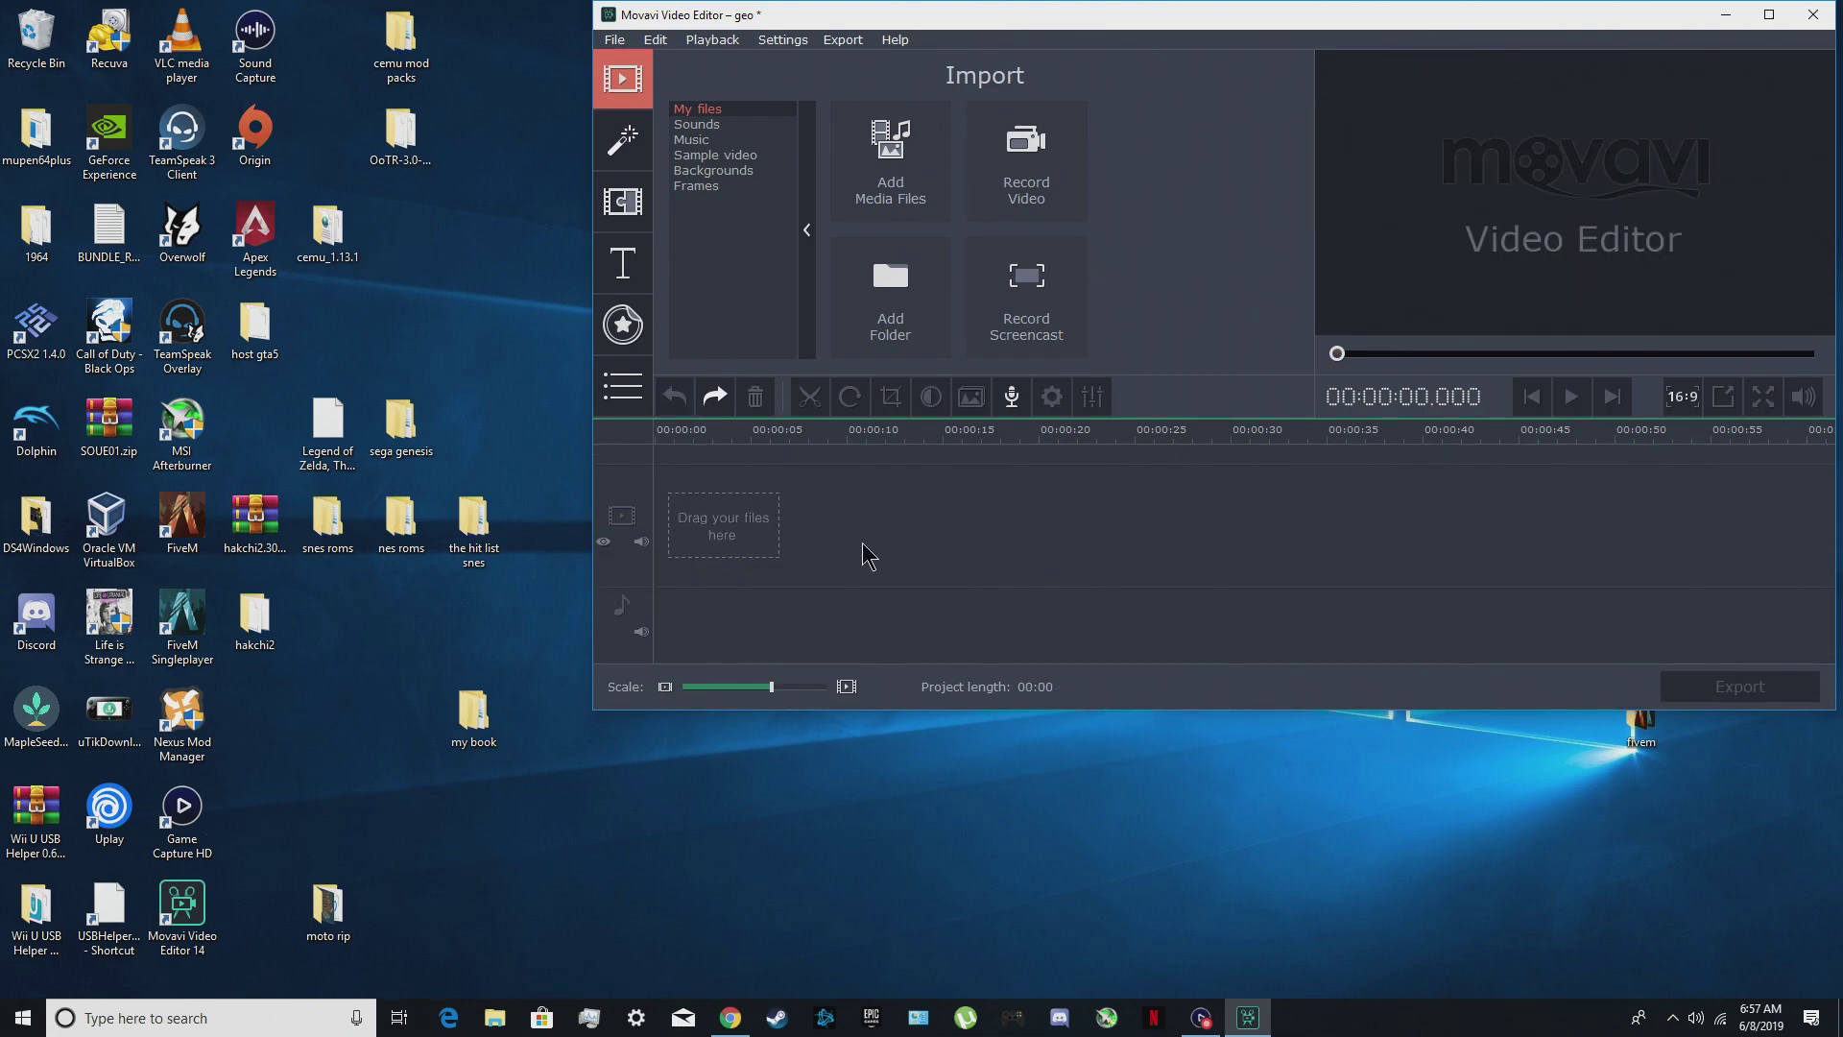
{"action": "left_click", "coordinate": [715, 397]}
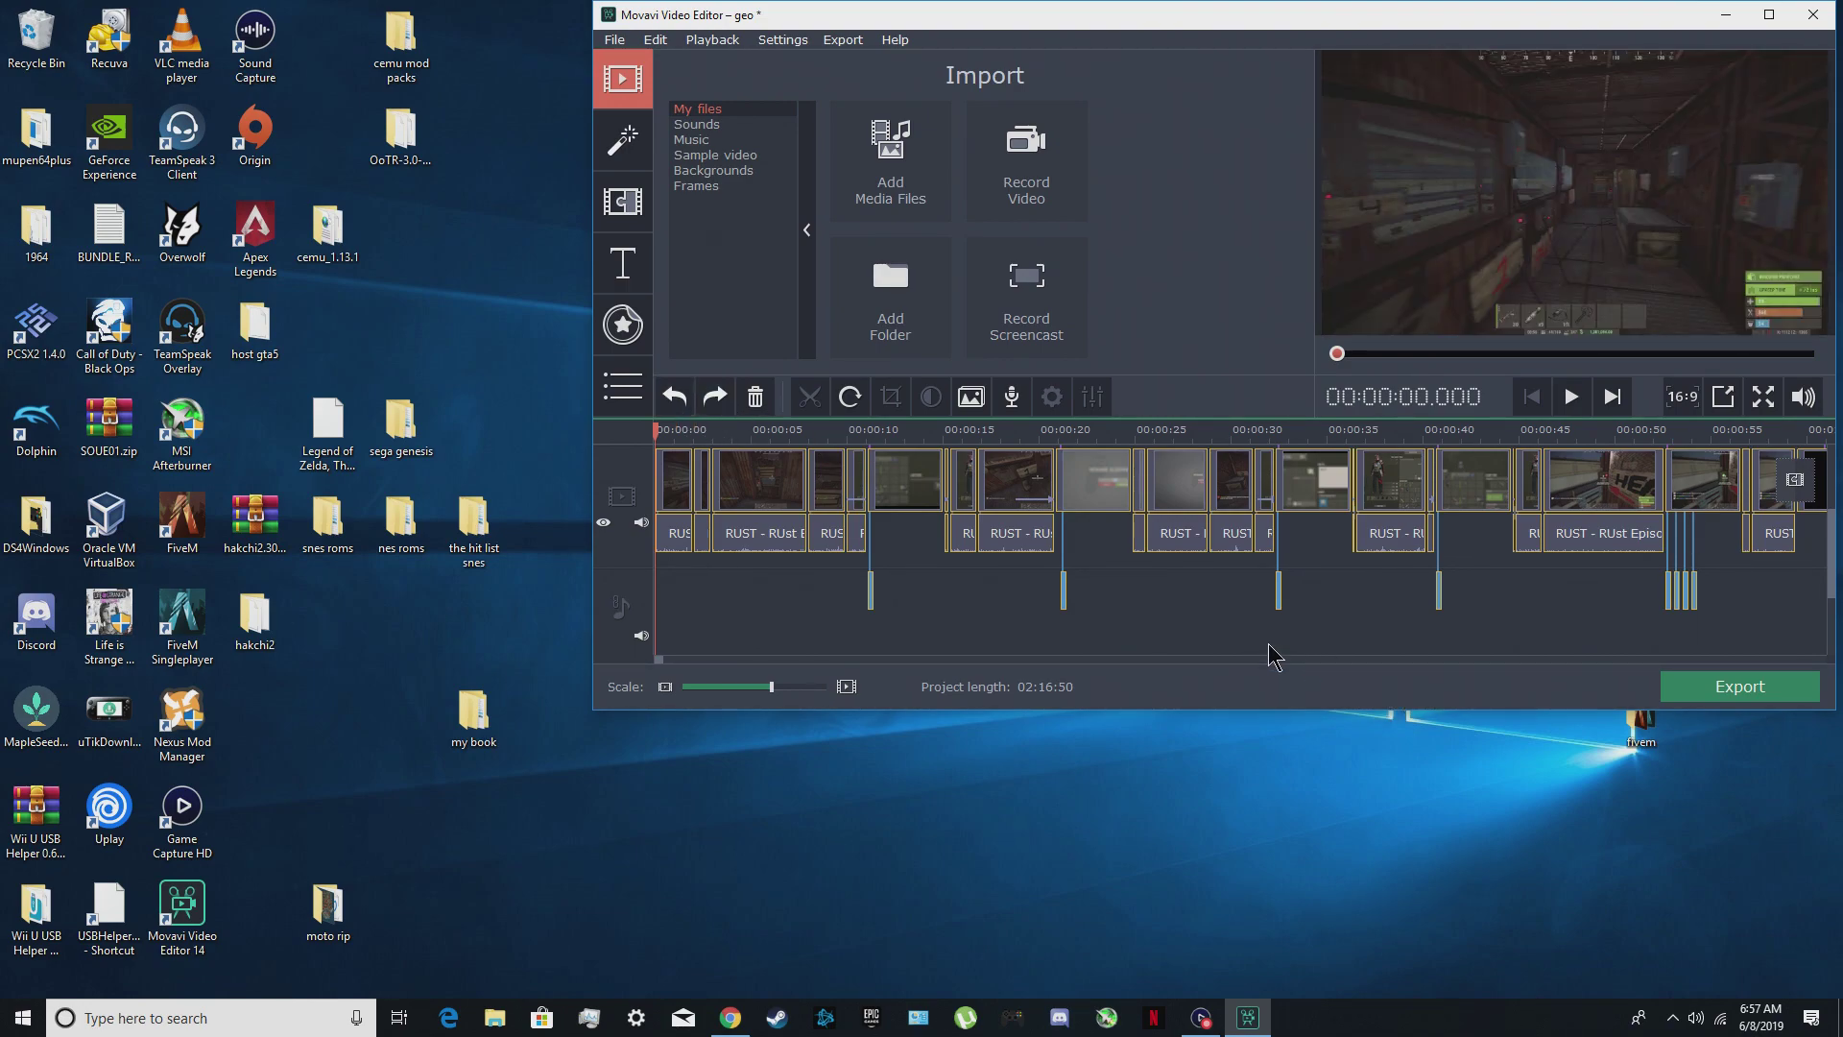
{"action": "left_click", "coordinate": [680, 398]}
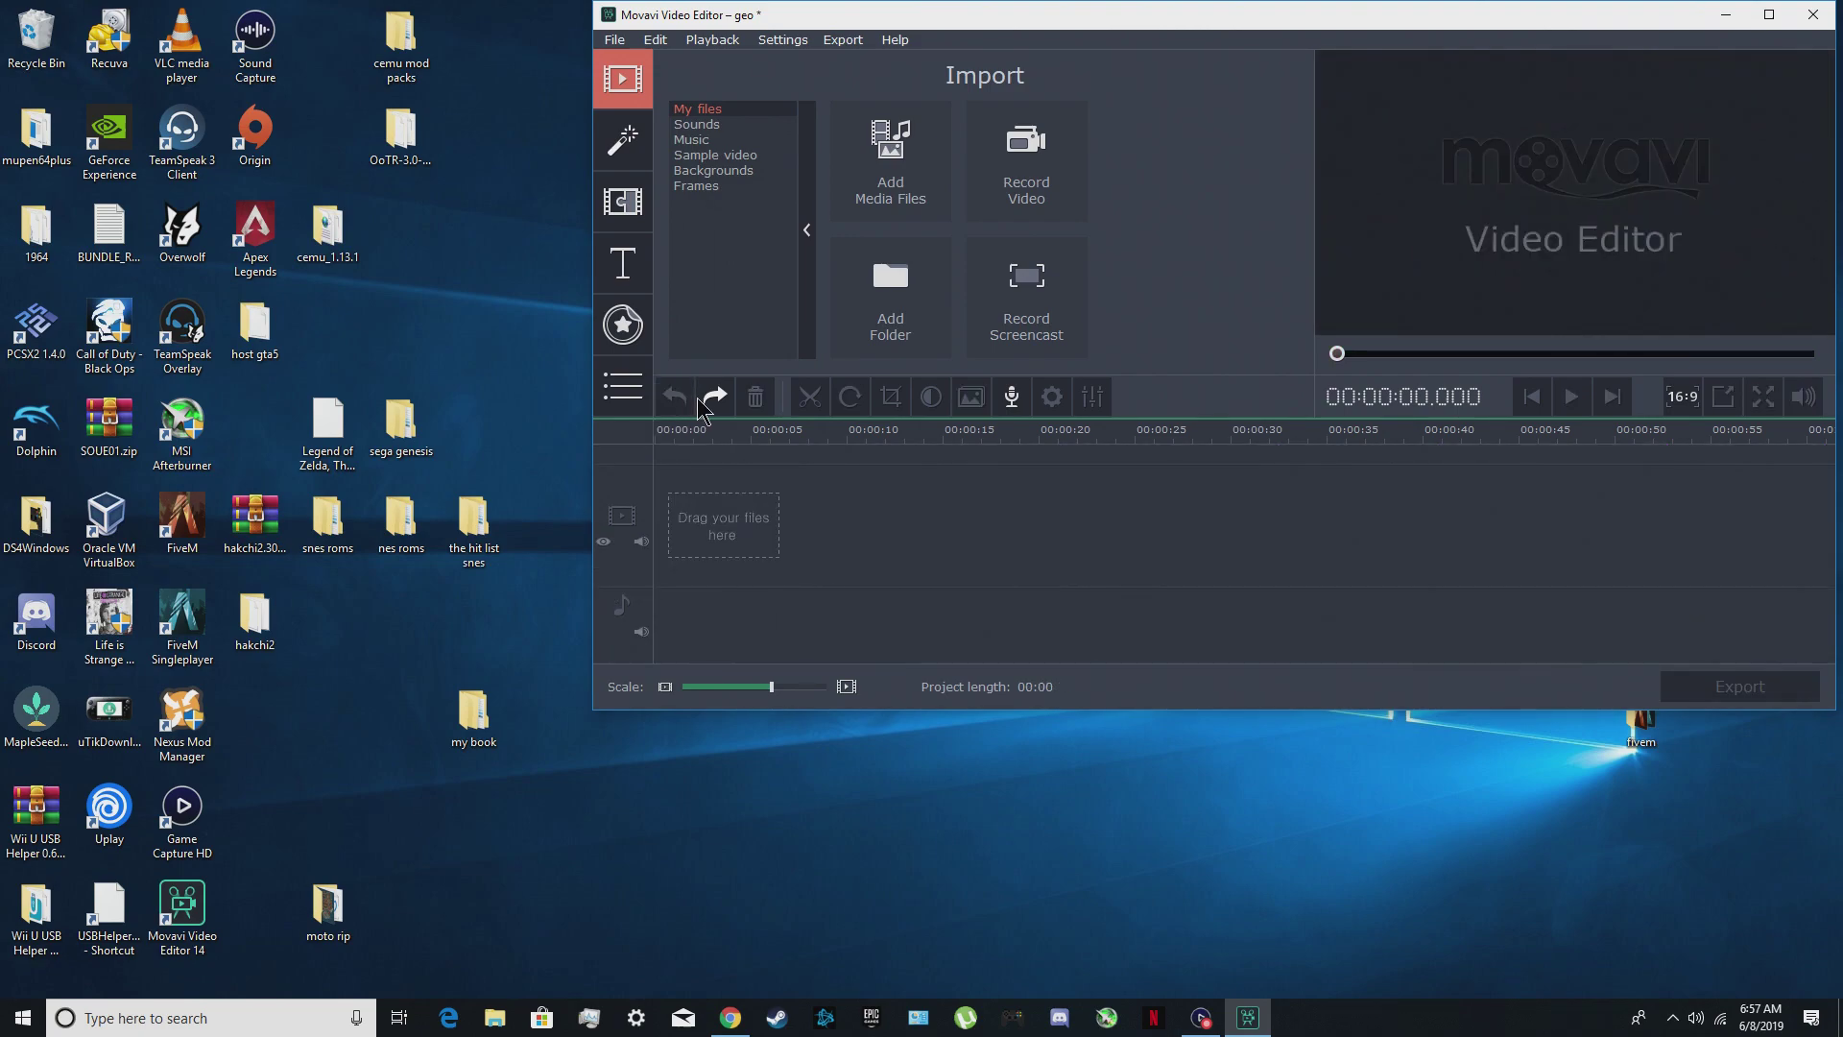
{"action": "left_click", "coordinate": [715, 396]}
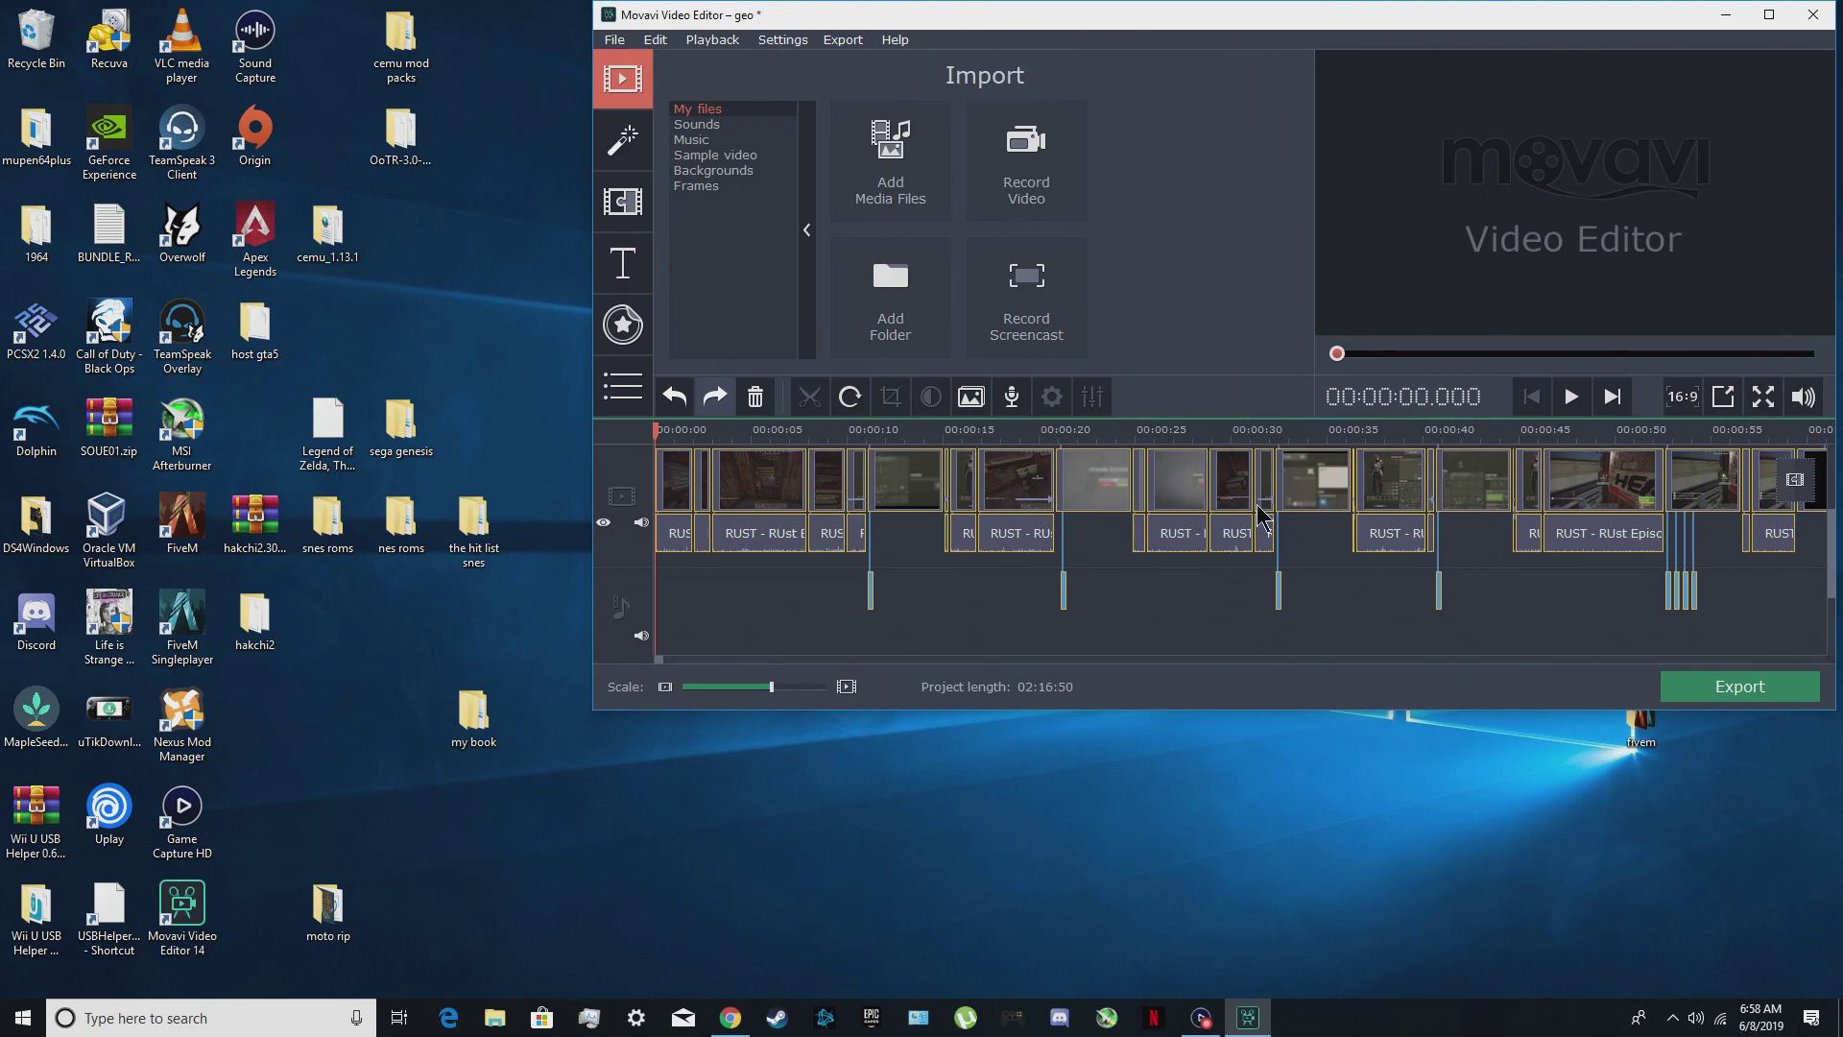
- Start File > Open Project and discard the unsaved changes with Don't Save
{"action": "left_click", "coordinate": [614, 42]}
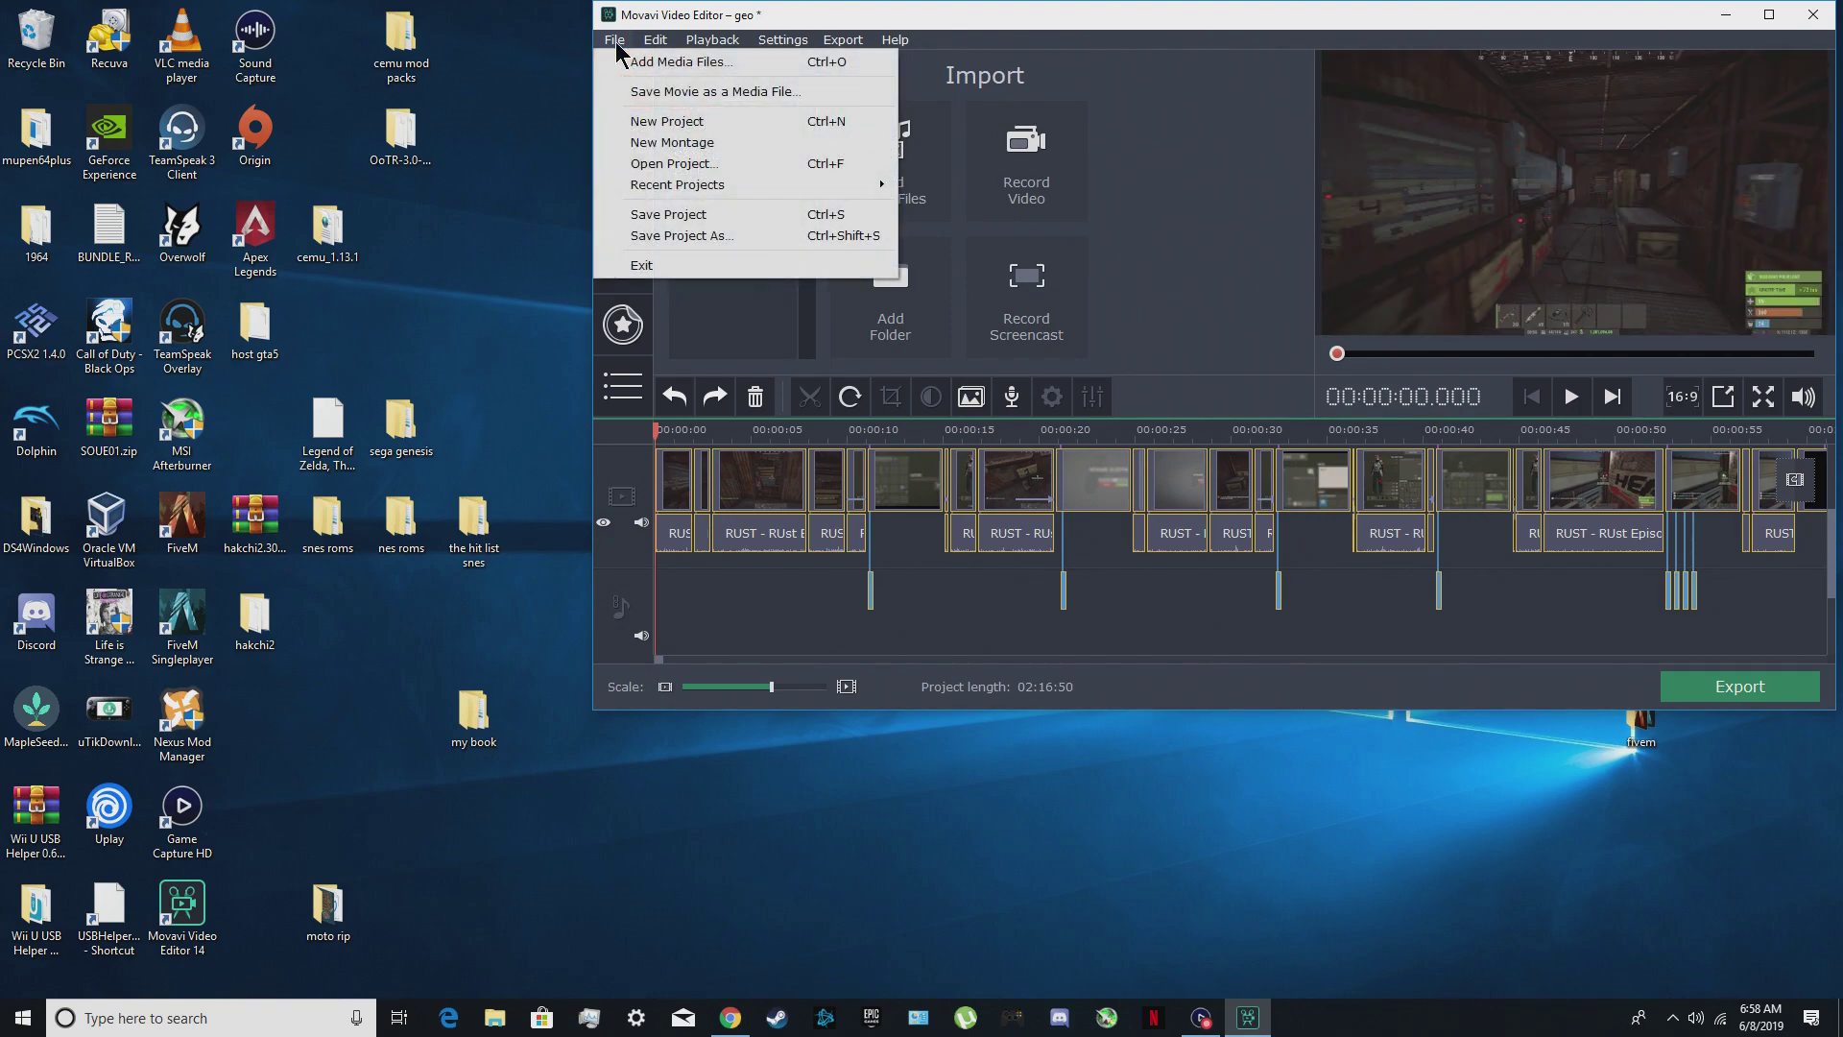
{"action": "left_click", "coordinate": [674, 168]}
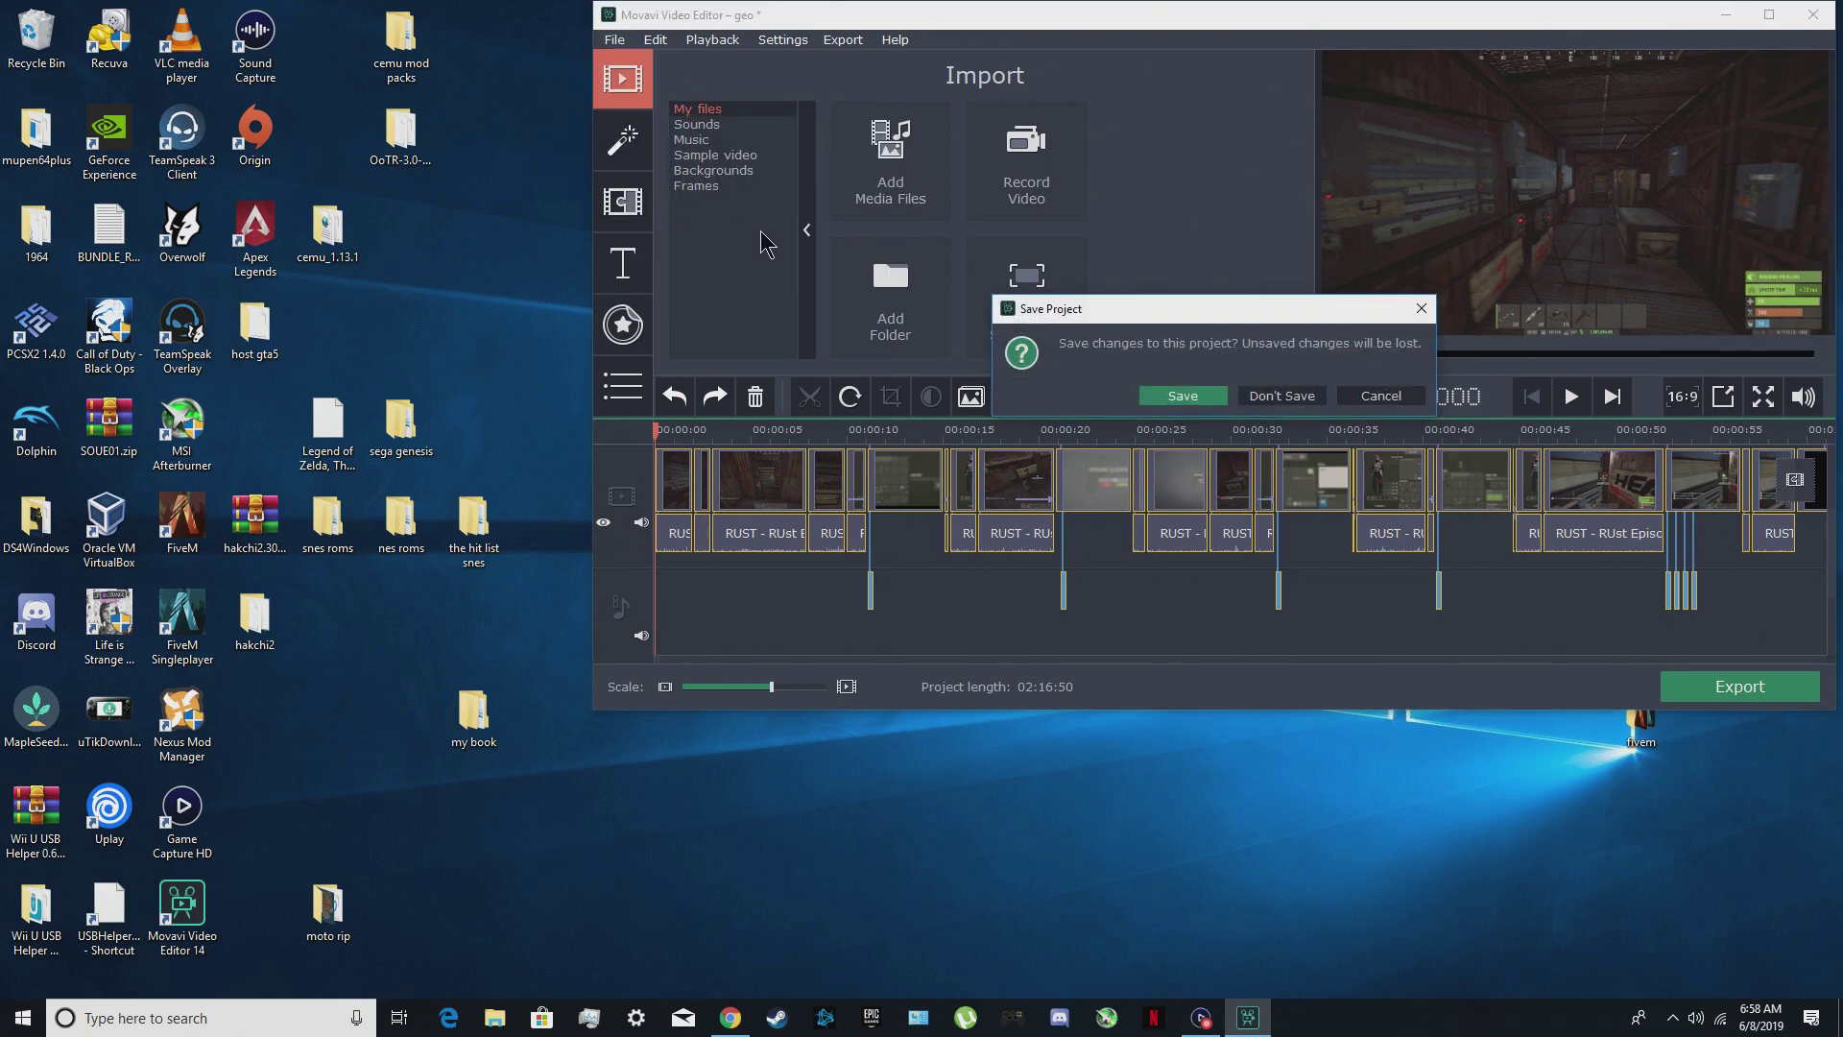
{"action": "left_click", "coordinate": [1283, 397]}
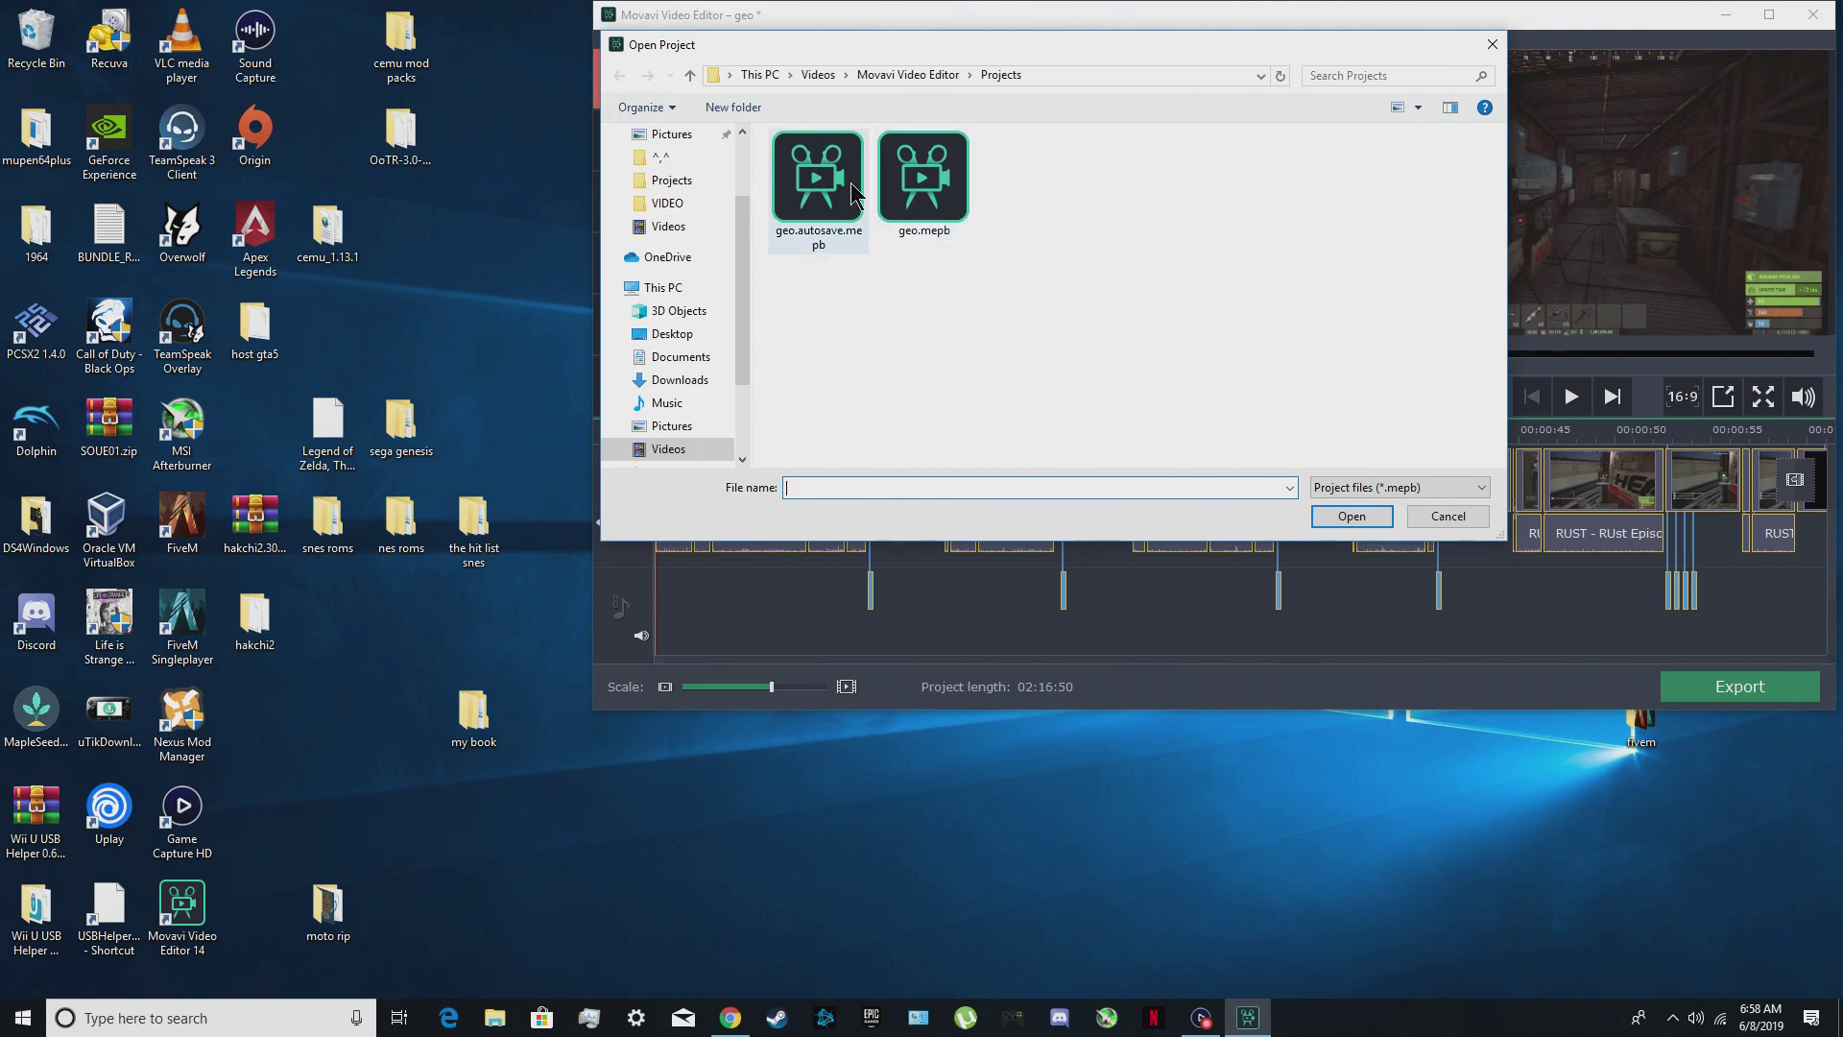
- Navigate from the Projects folder up to the Movavi Video Editor folder
{"action": "left_click", "coordinate": [691, 80]}
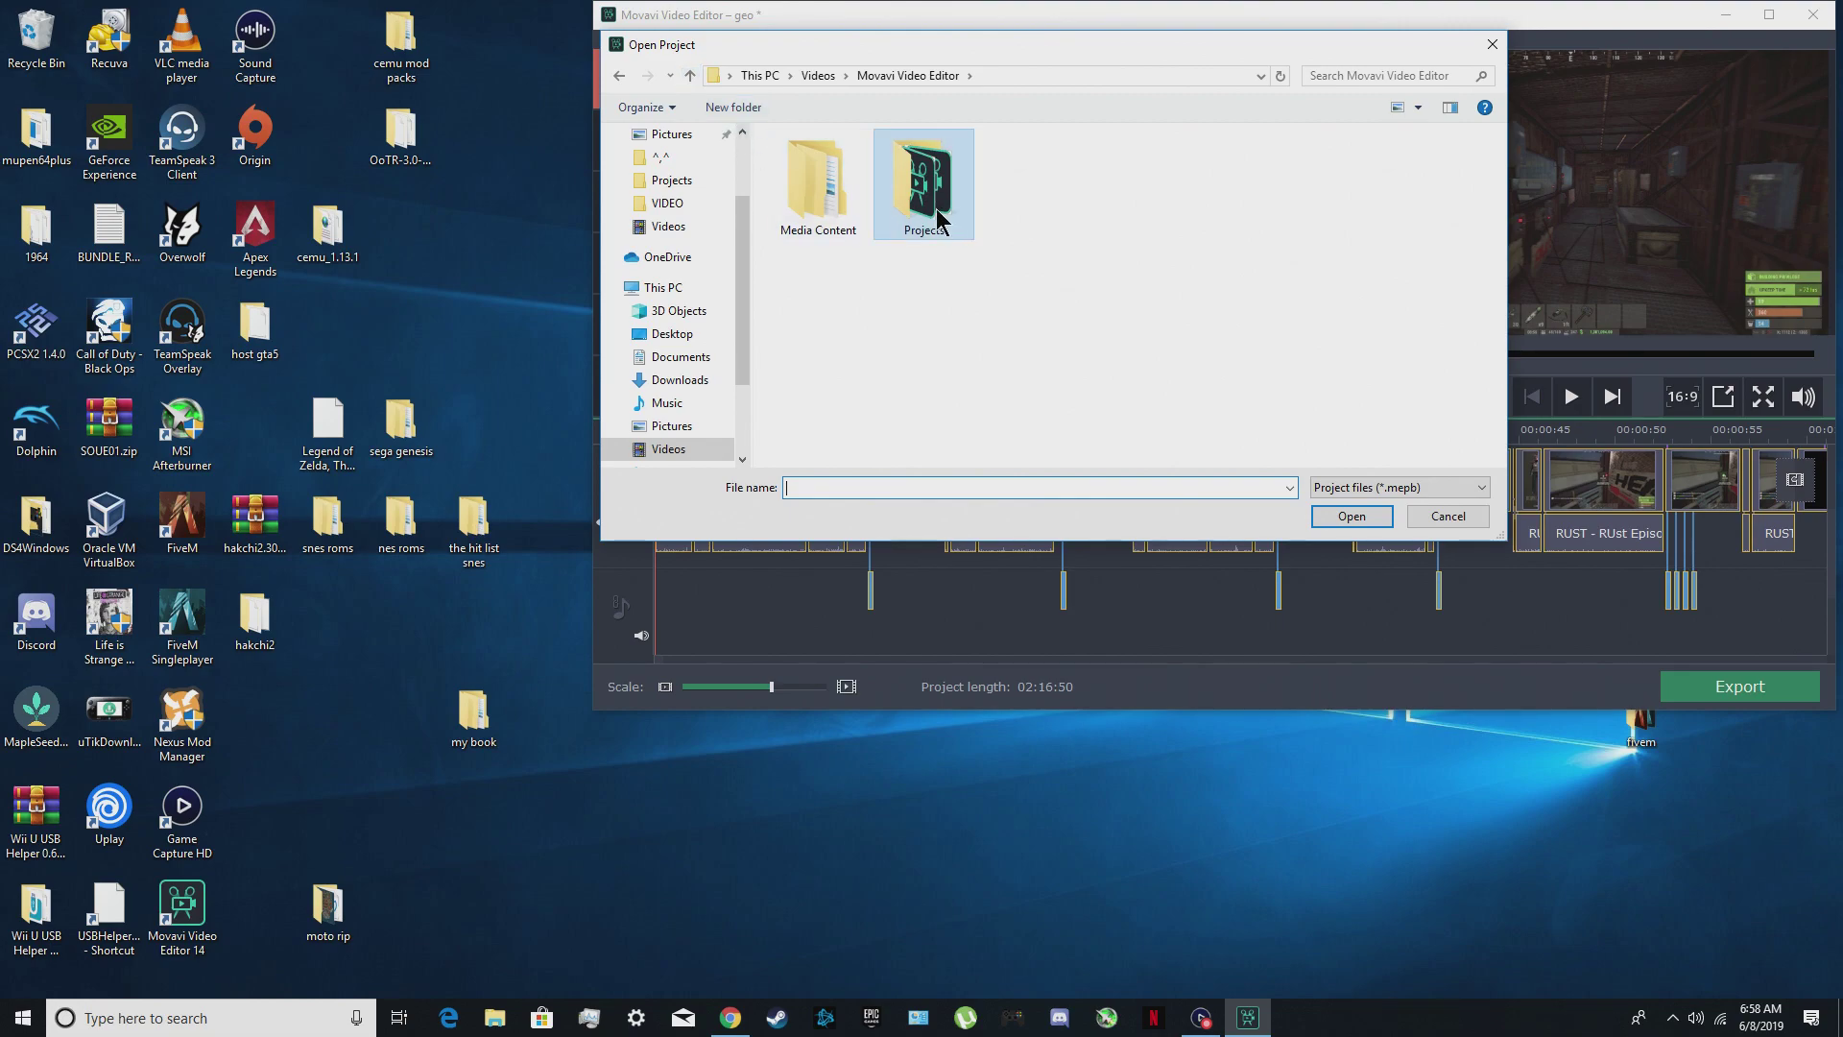
{"action": "left_click", "coordinate": [621, 75]}
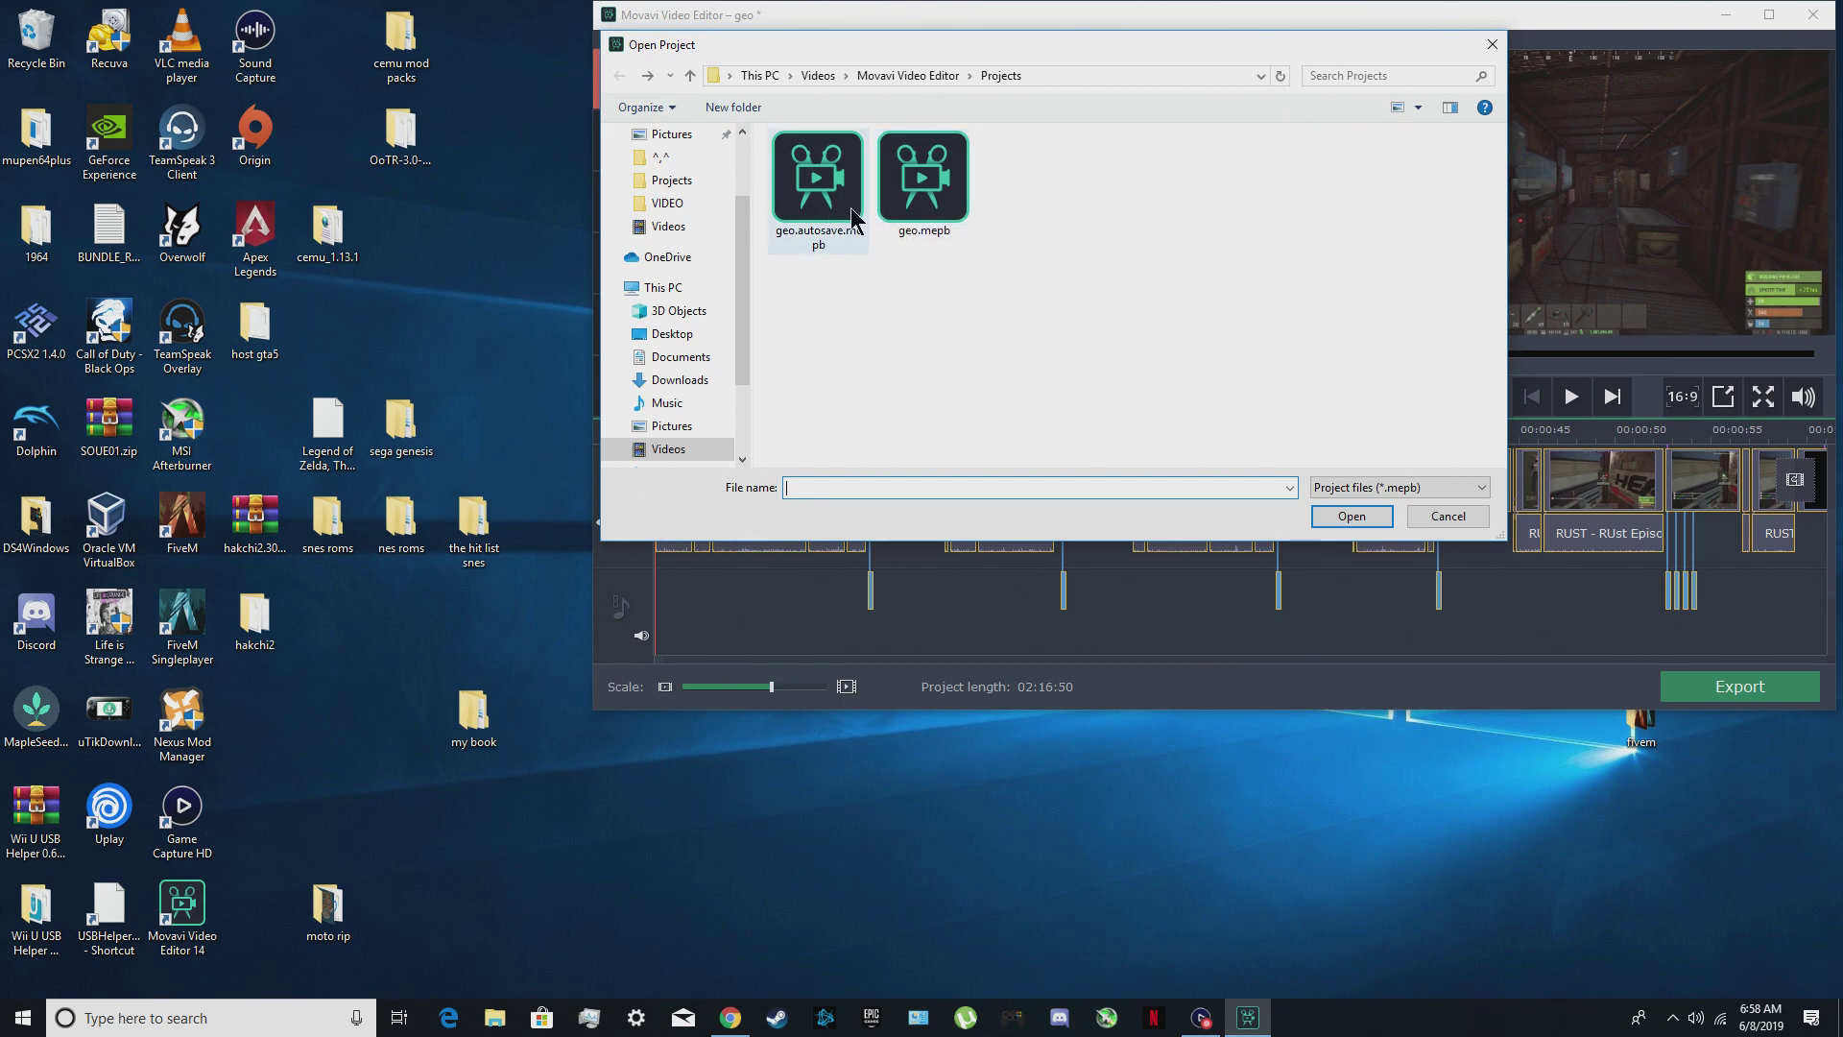
{"action": "left_click", "coordinate": [691, 76]}
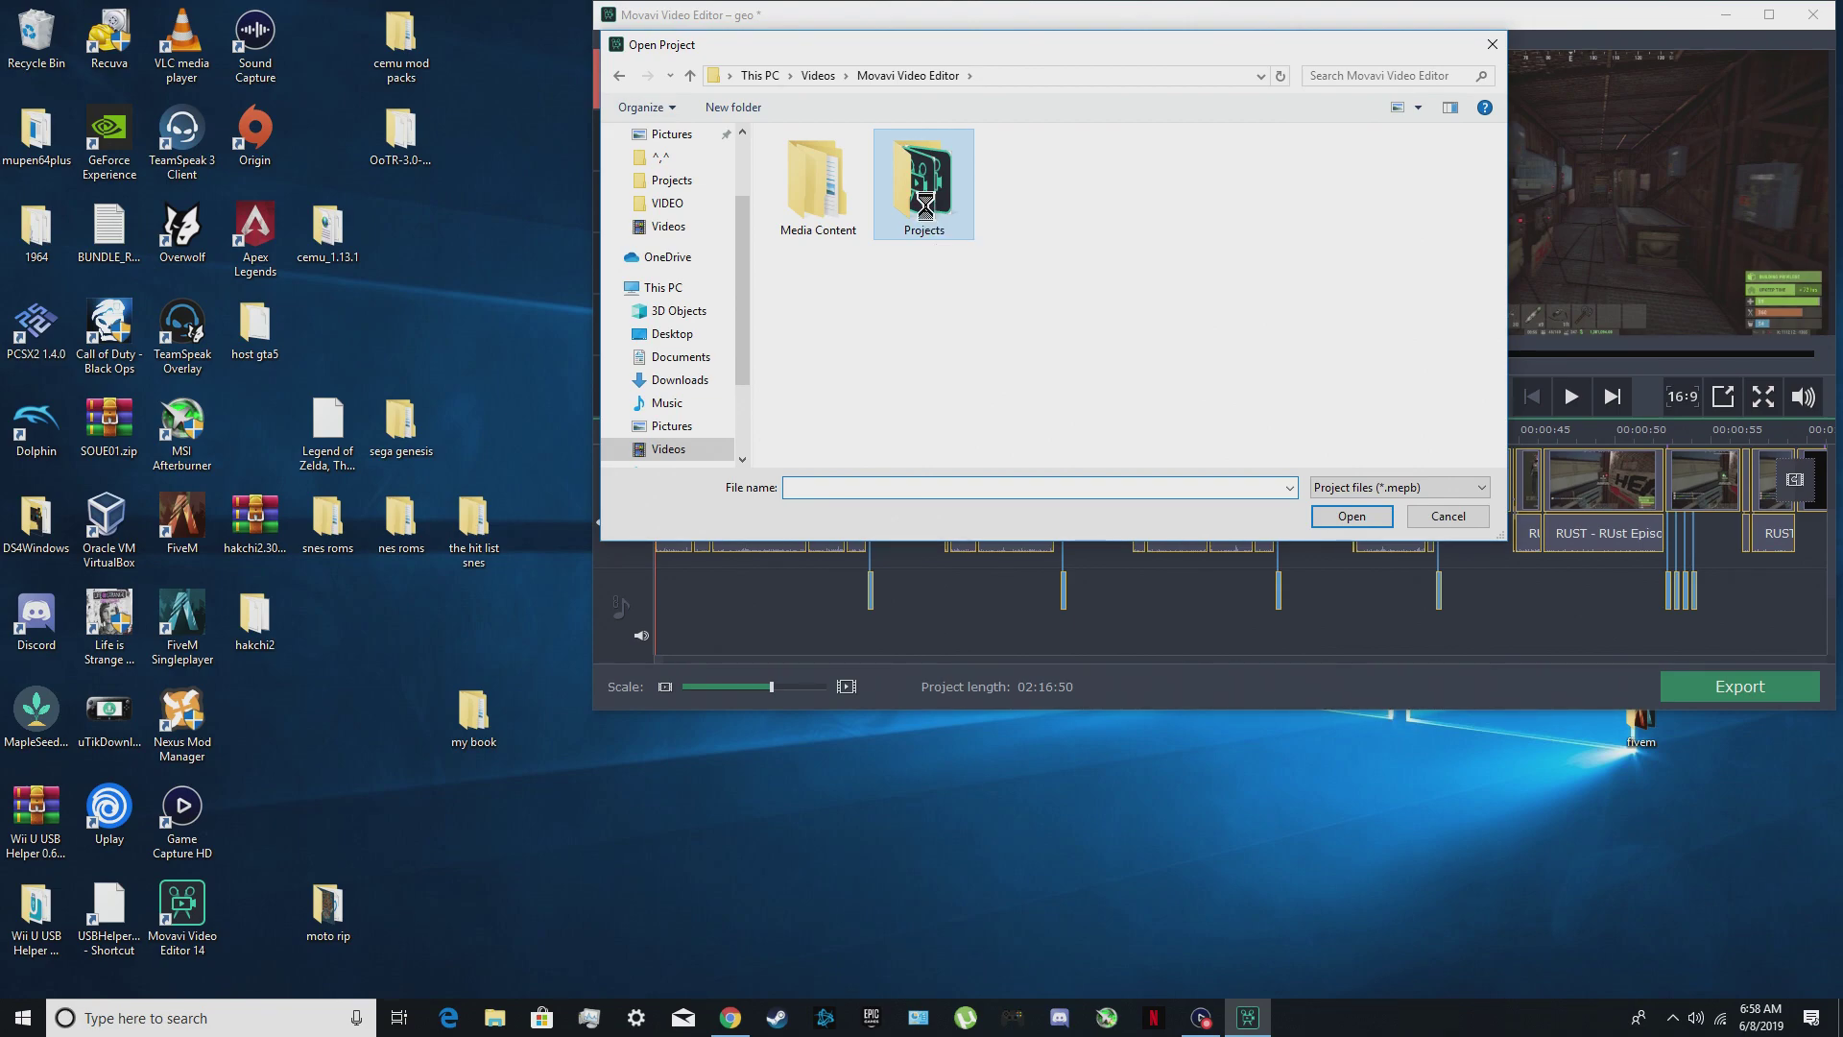
- Open the Projects folder's Properties, Security tab, and Advanced security settings
{"action": "right_click", "coordinate": [926, 210]}
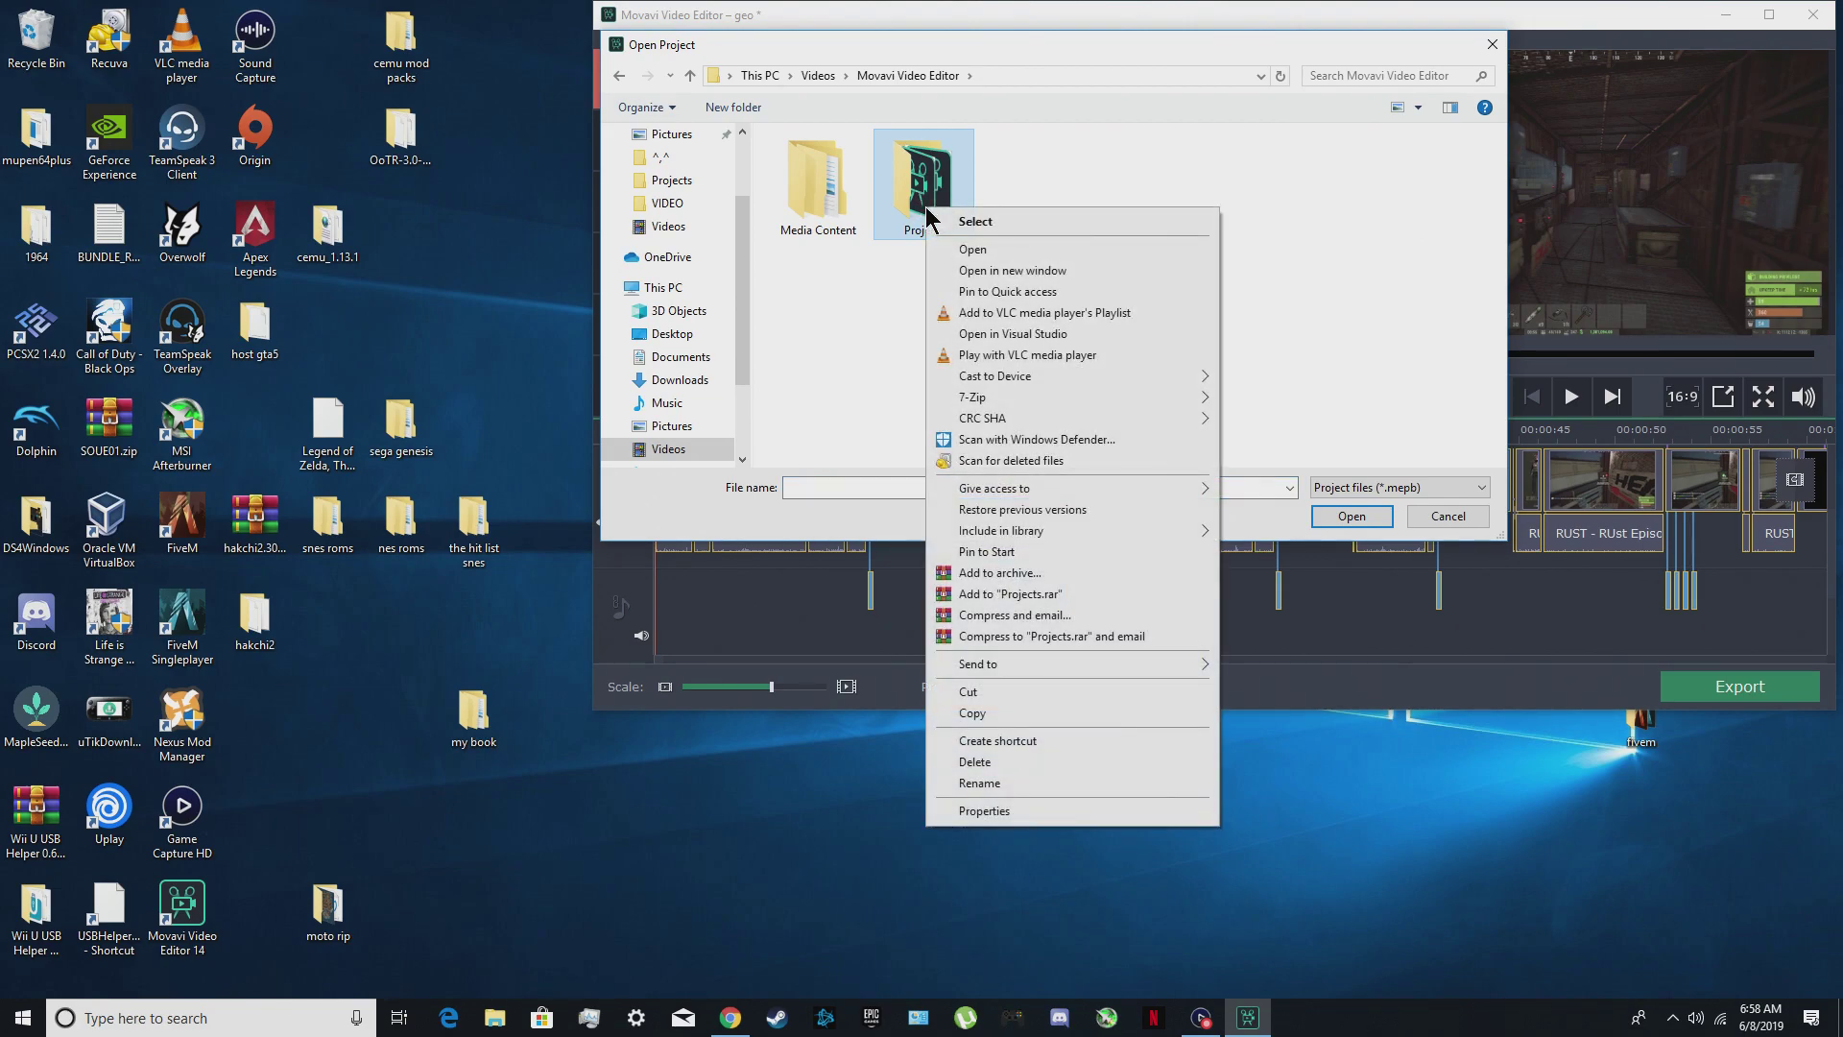
{"action": "left_click", "coordinate": [984, 811]}
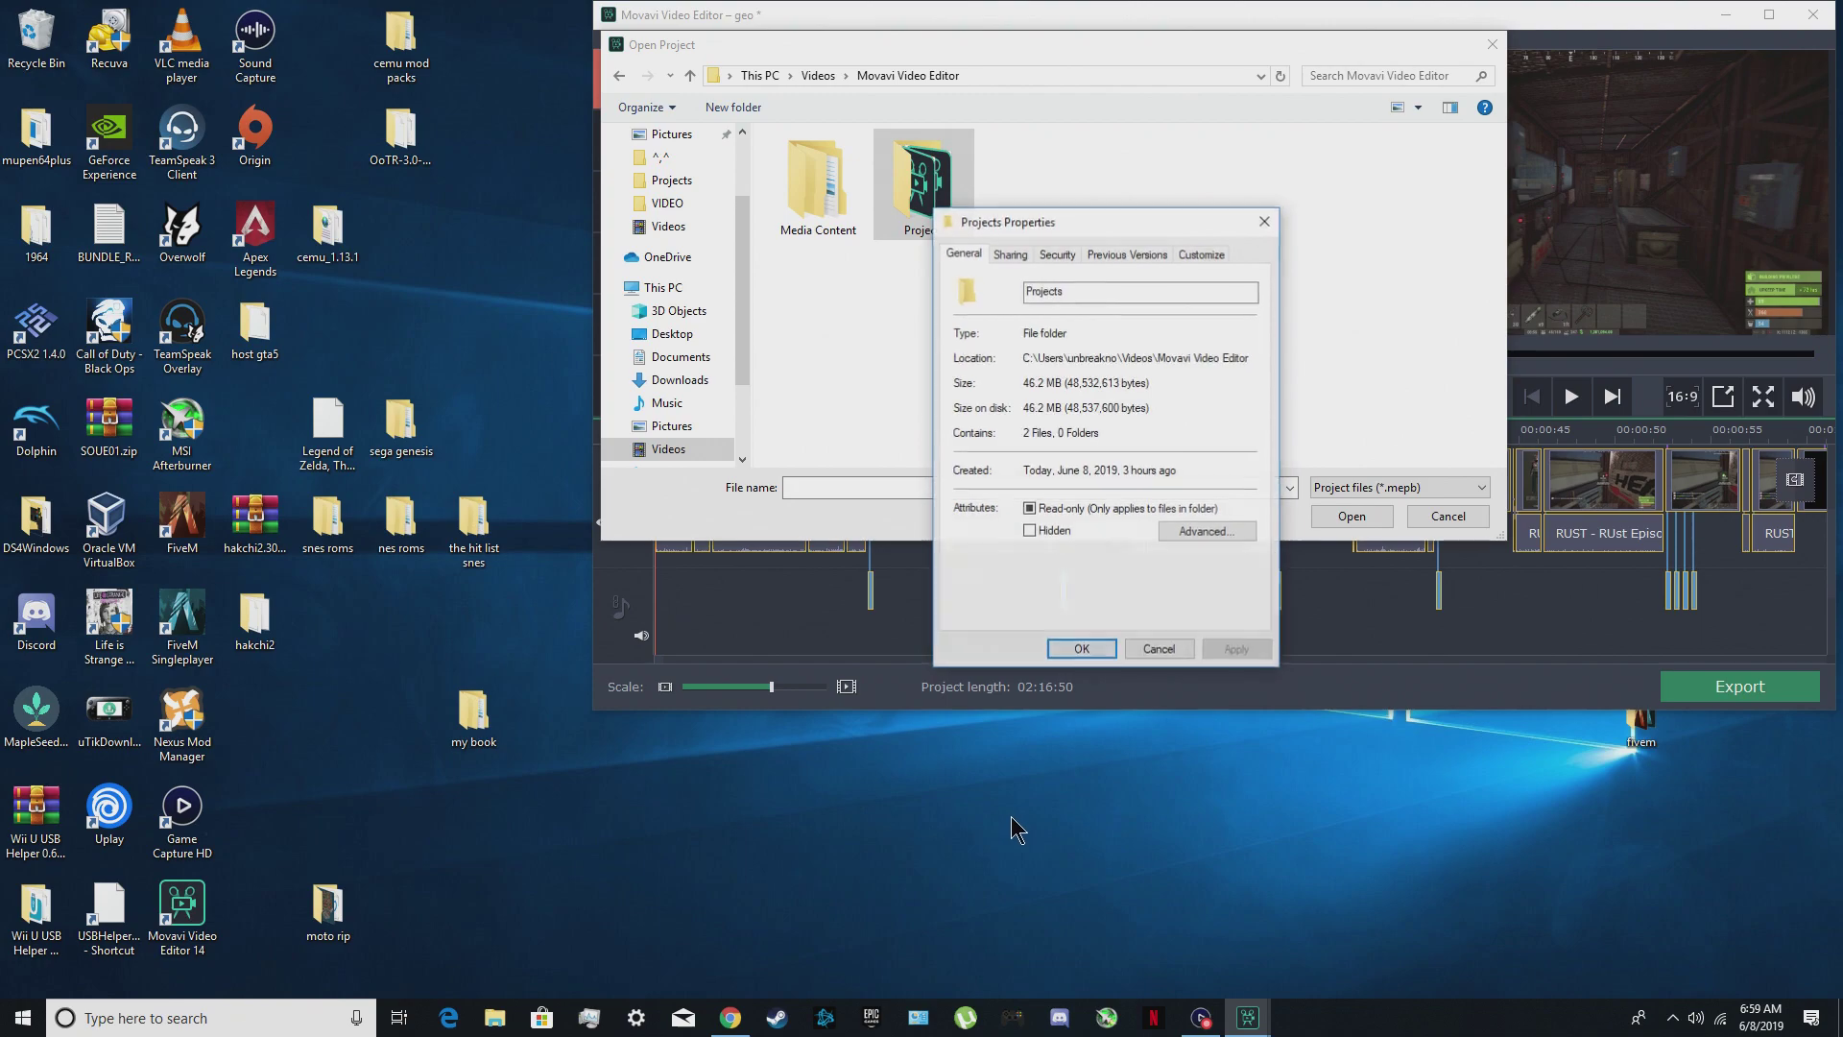
{"action": "left_click", "coordinate": [1055, 257]}
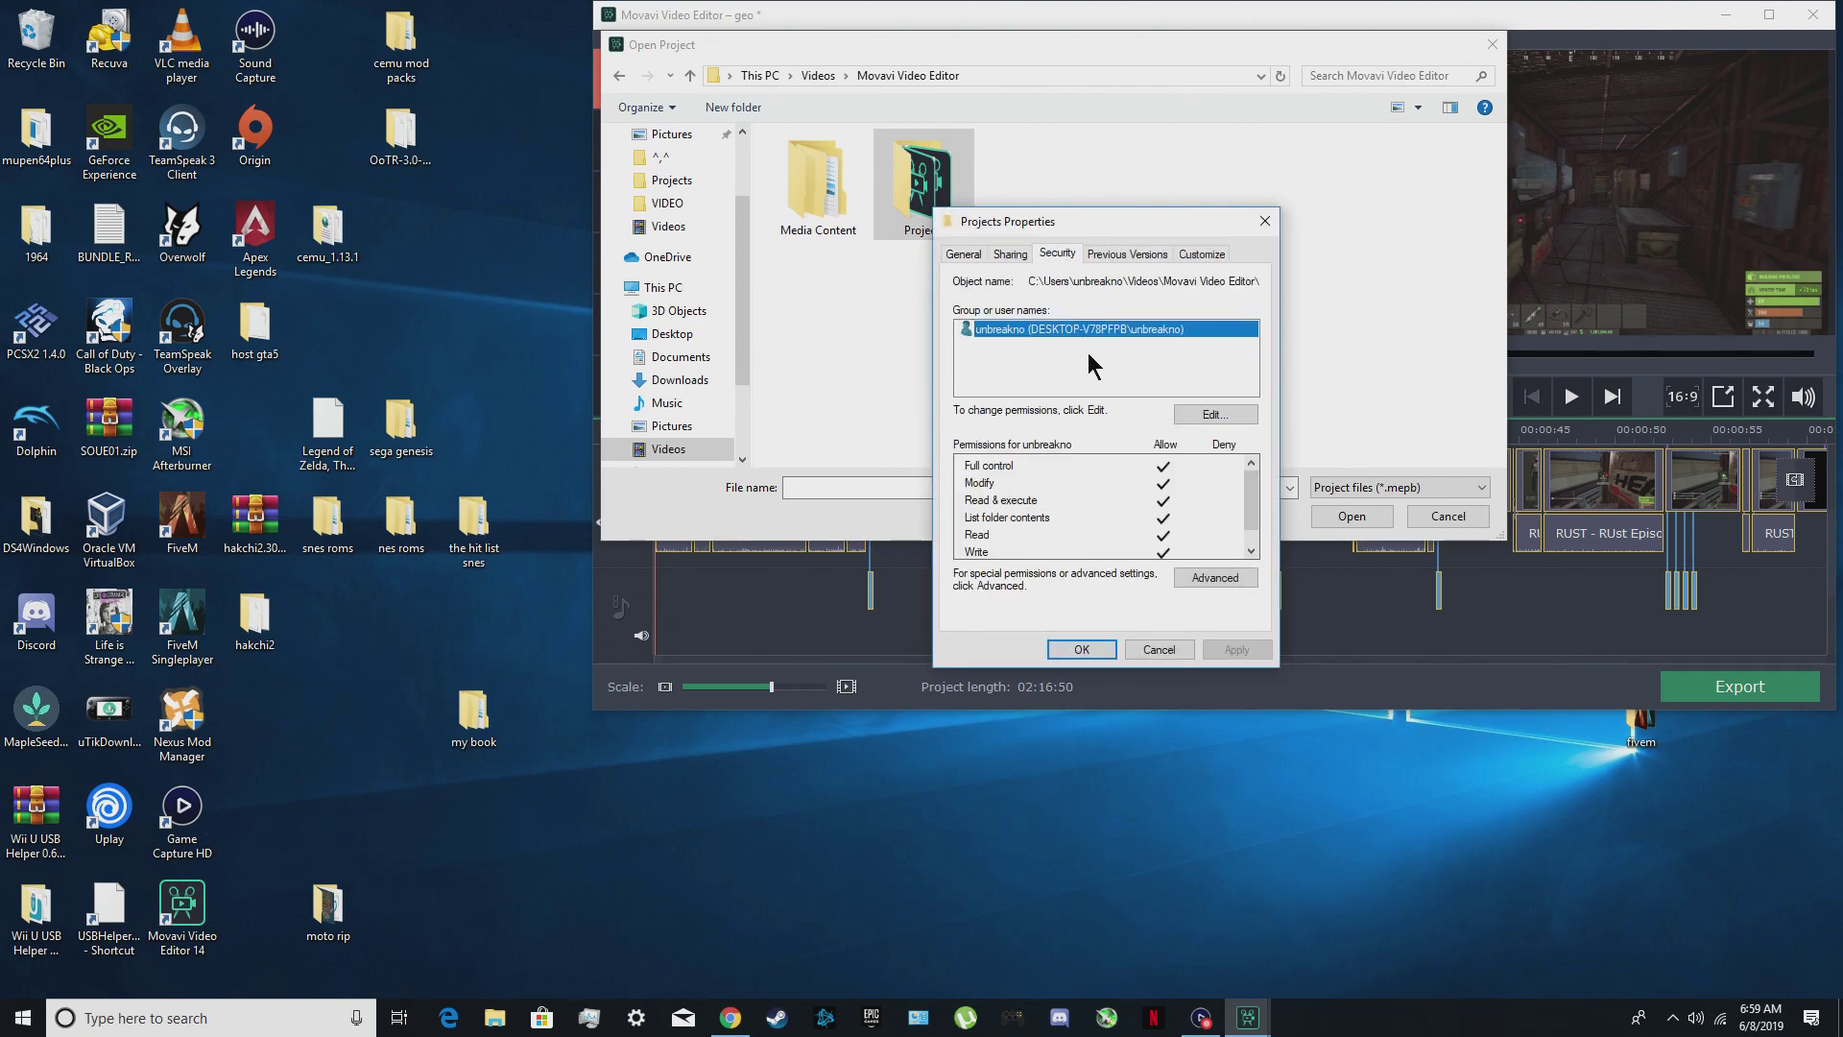
{"action": "left_click", "coordinate": [1227, 579]}
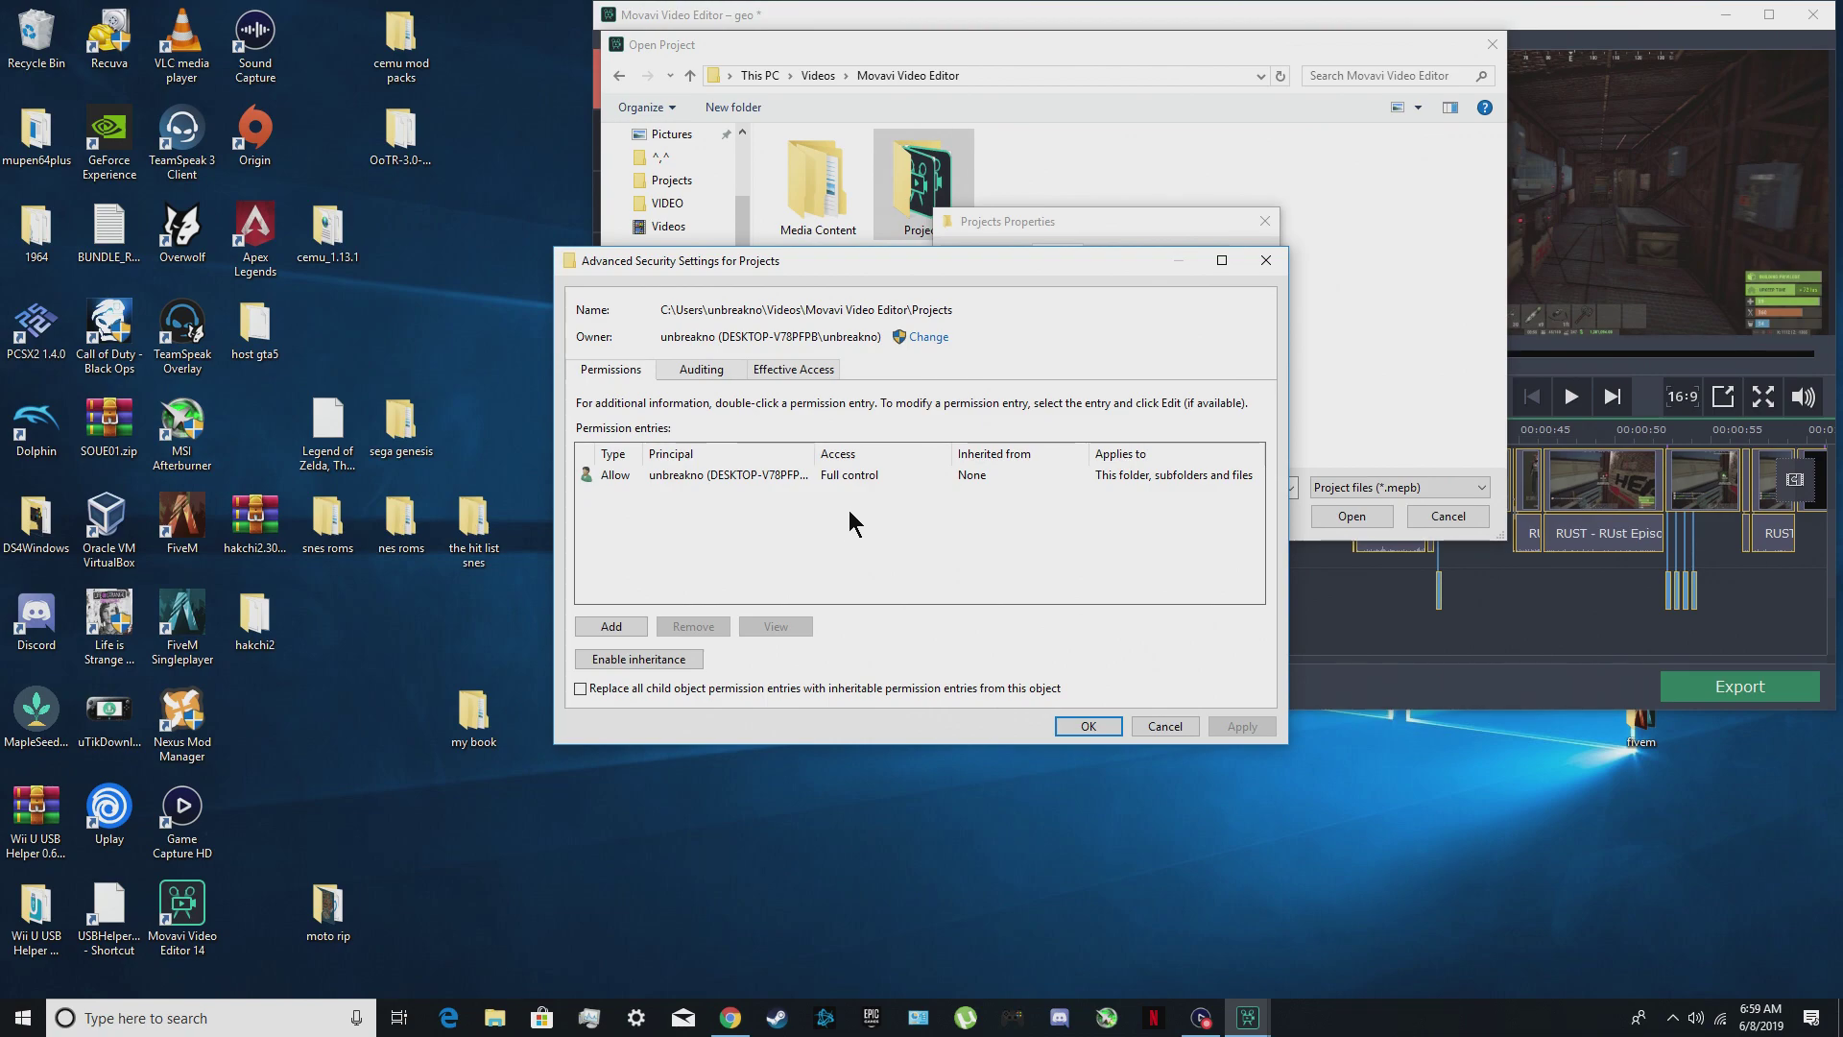
{"action": "left_click", "coordinate": [915, 236]}
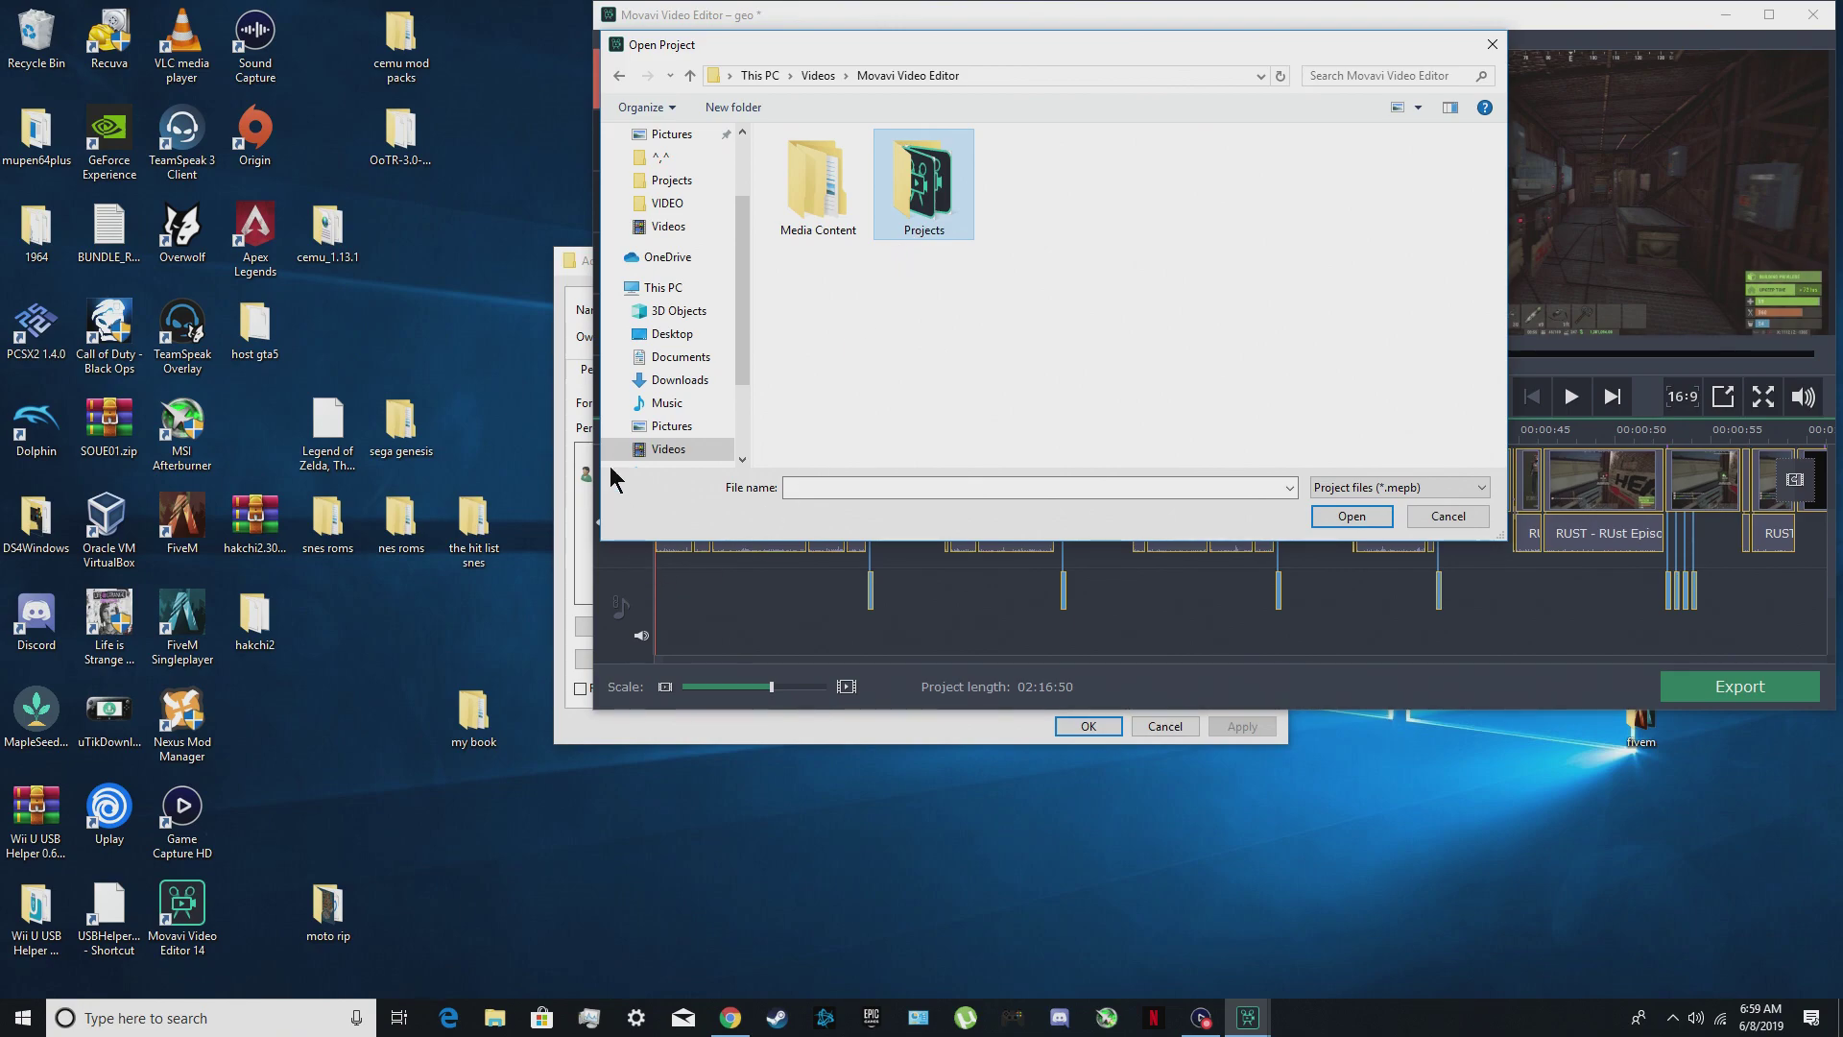
- Remove the Full control Allow entry from Projects and confirm Yes in Windows Security
{"action": "left_click", "coordinate": [578, 315]}
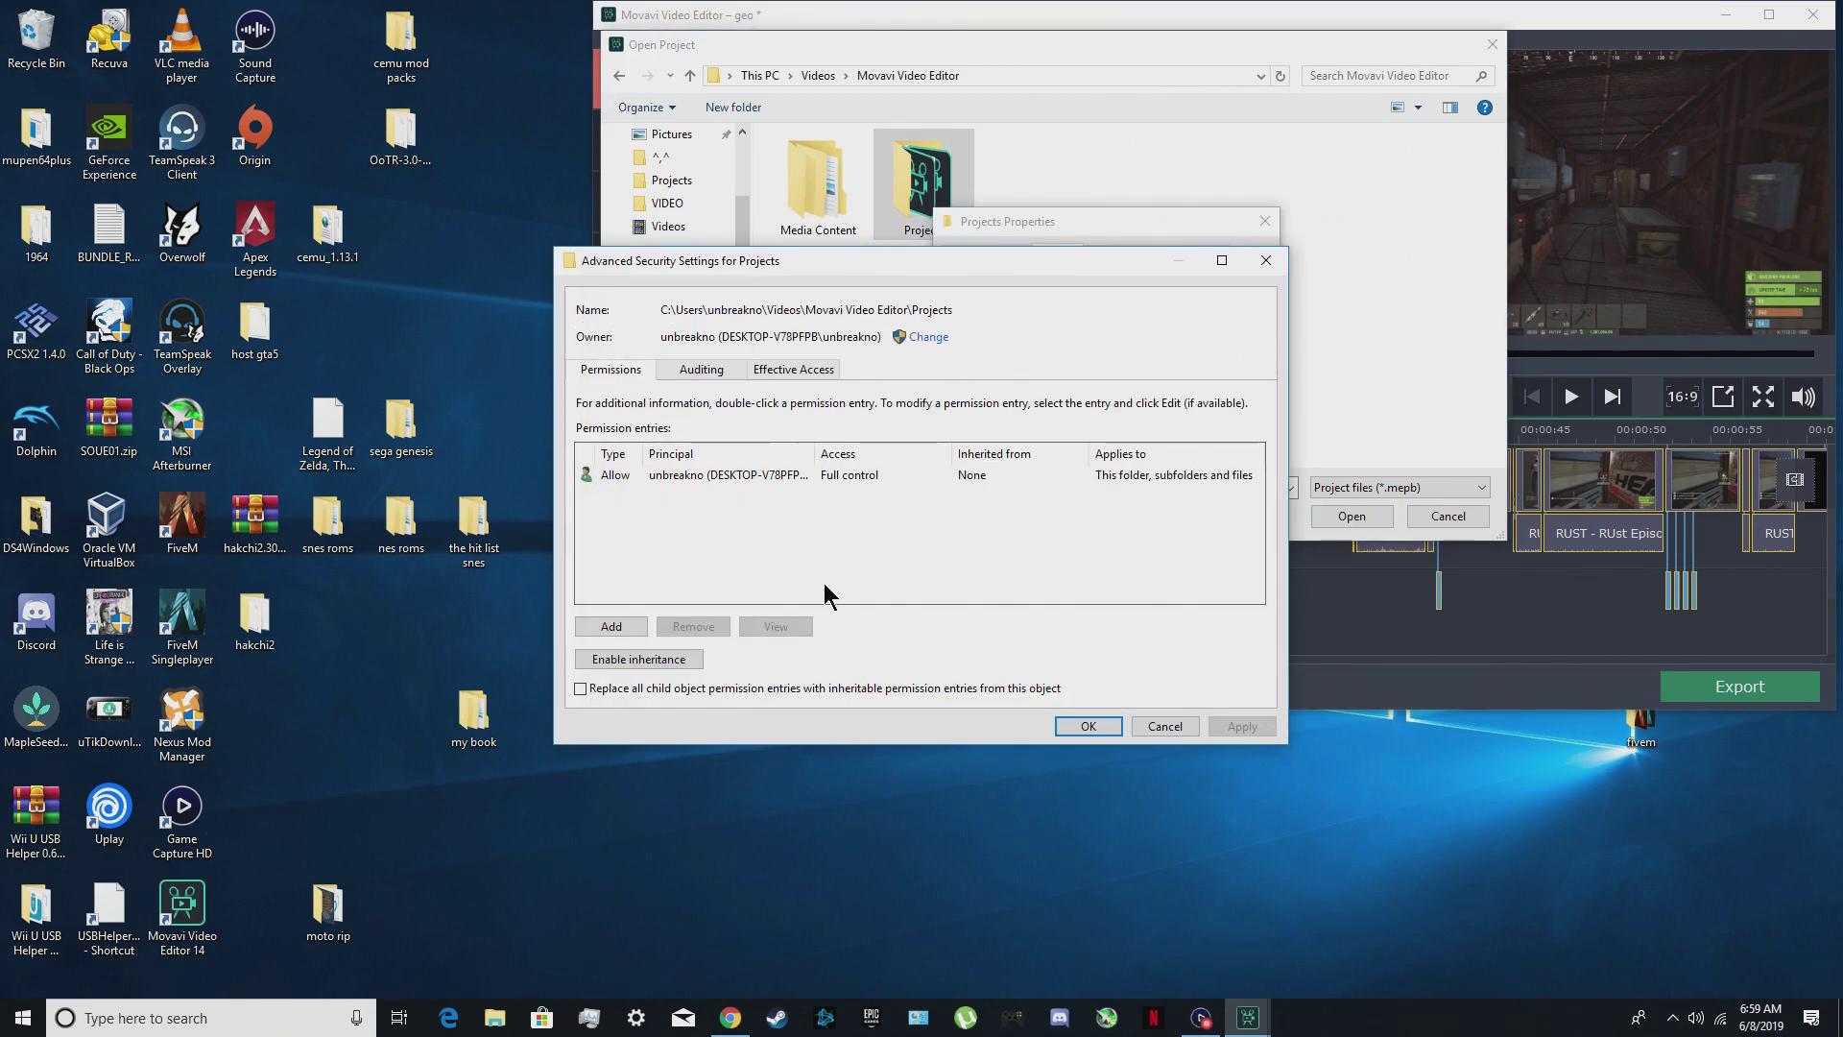
{"action": "left_click", "coordinate": [766, 474]}
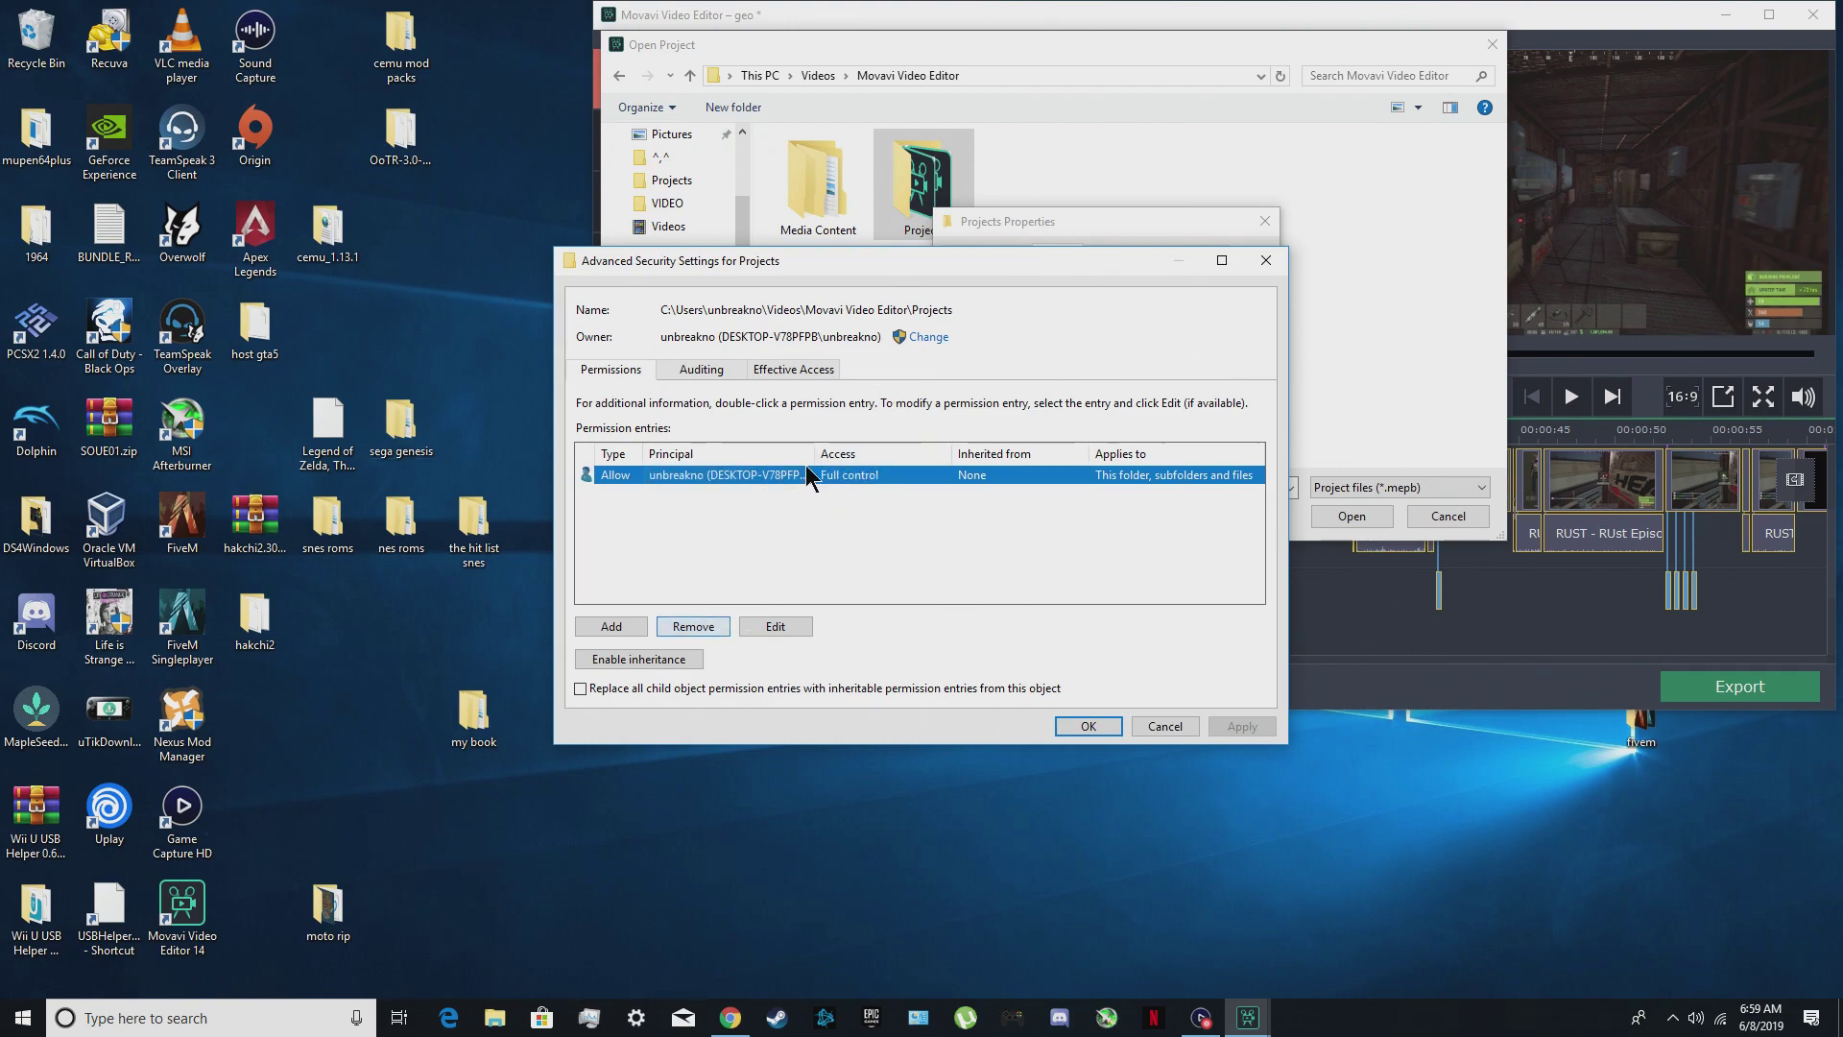
{"action": "left_click", "coordinate": [686, 629]}
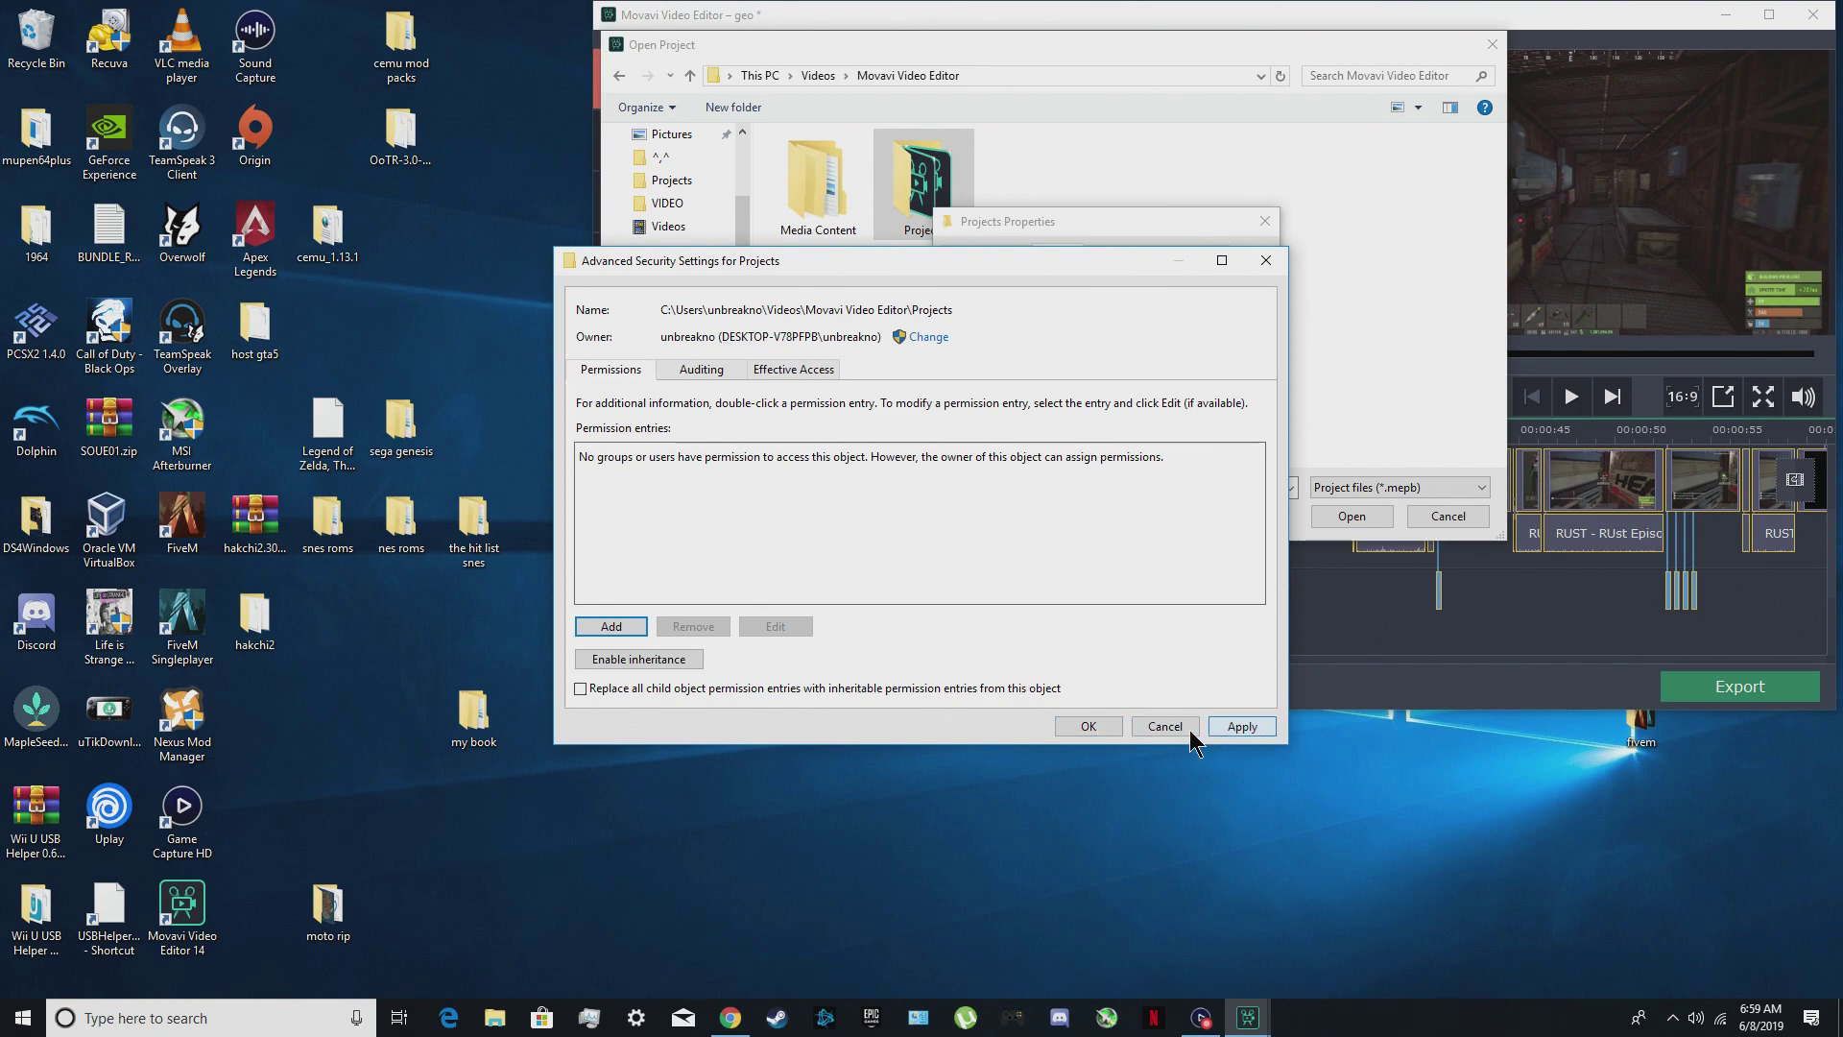
{"action": "left_click", "coordinate": [1095, 727]}
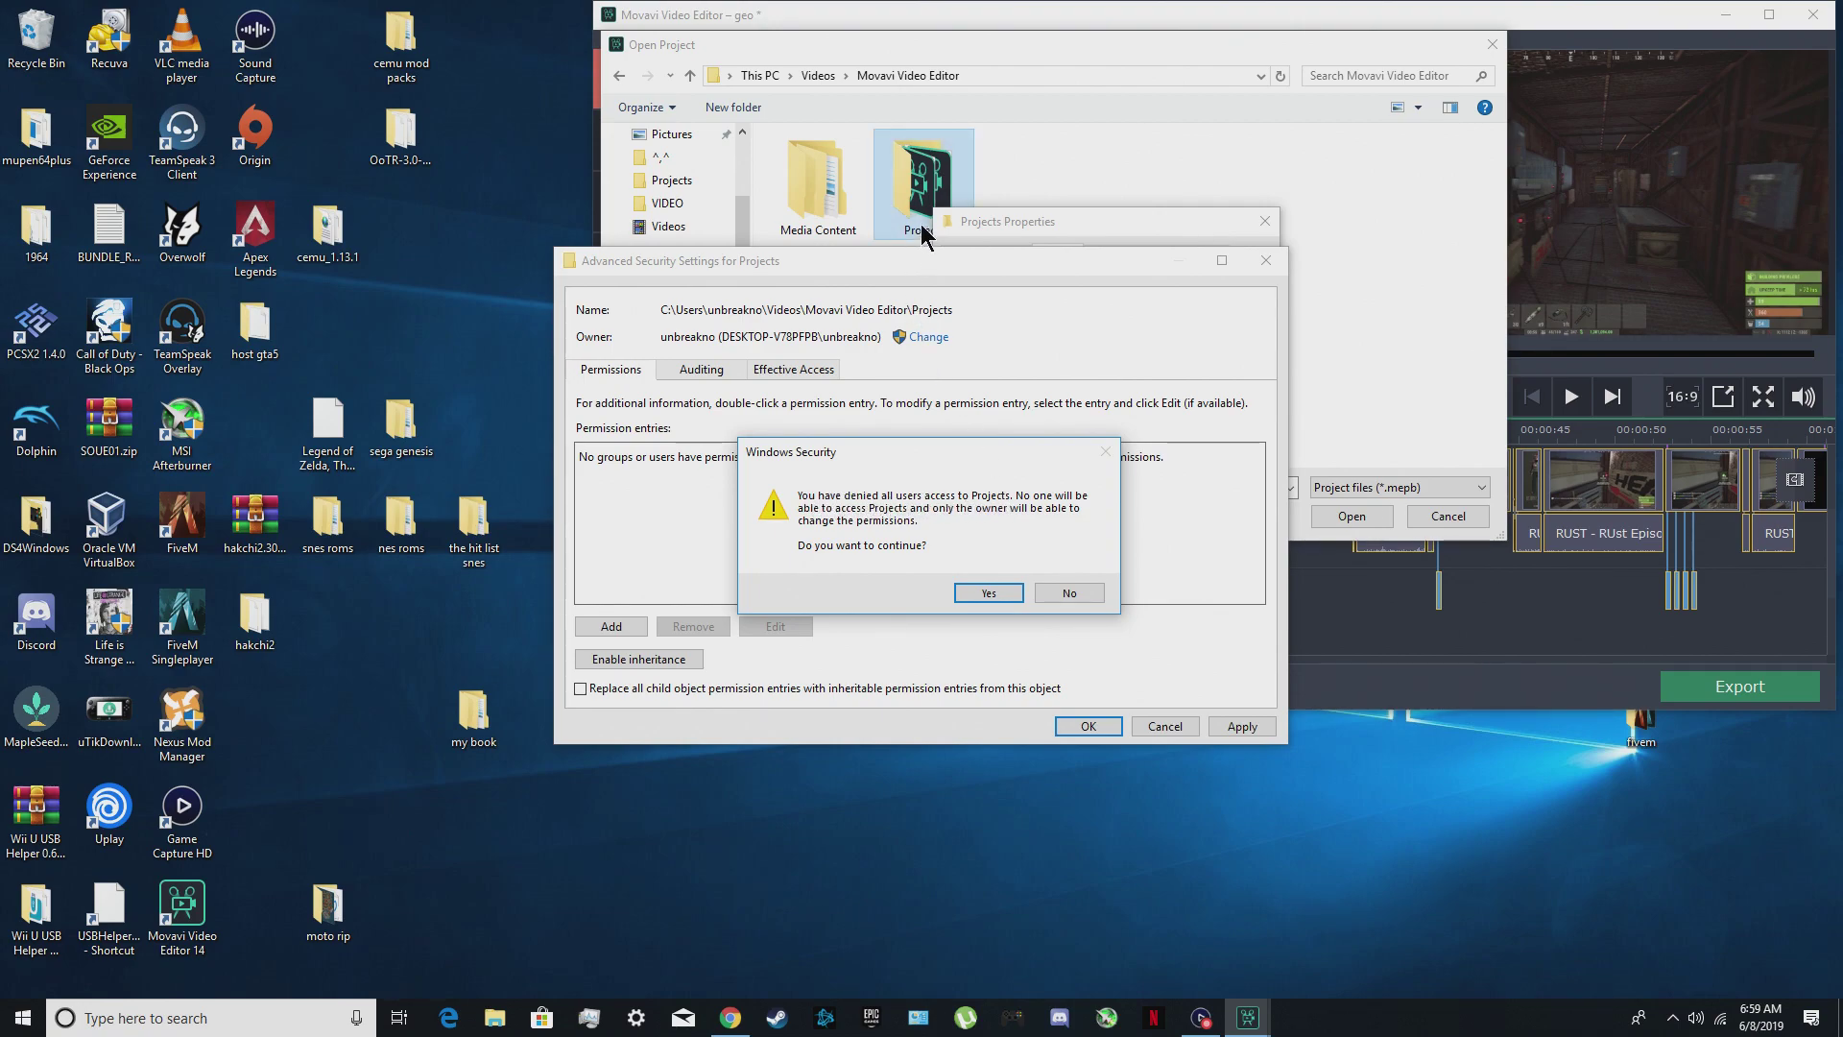
{"action": "left_click", "coordinate": [989, 595]}
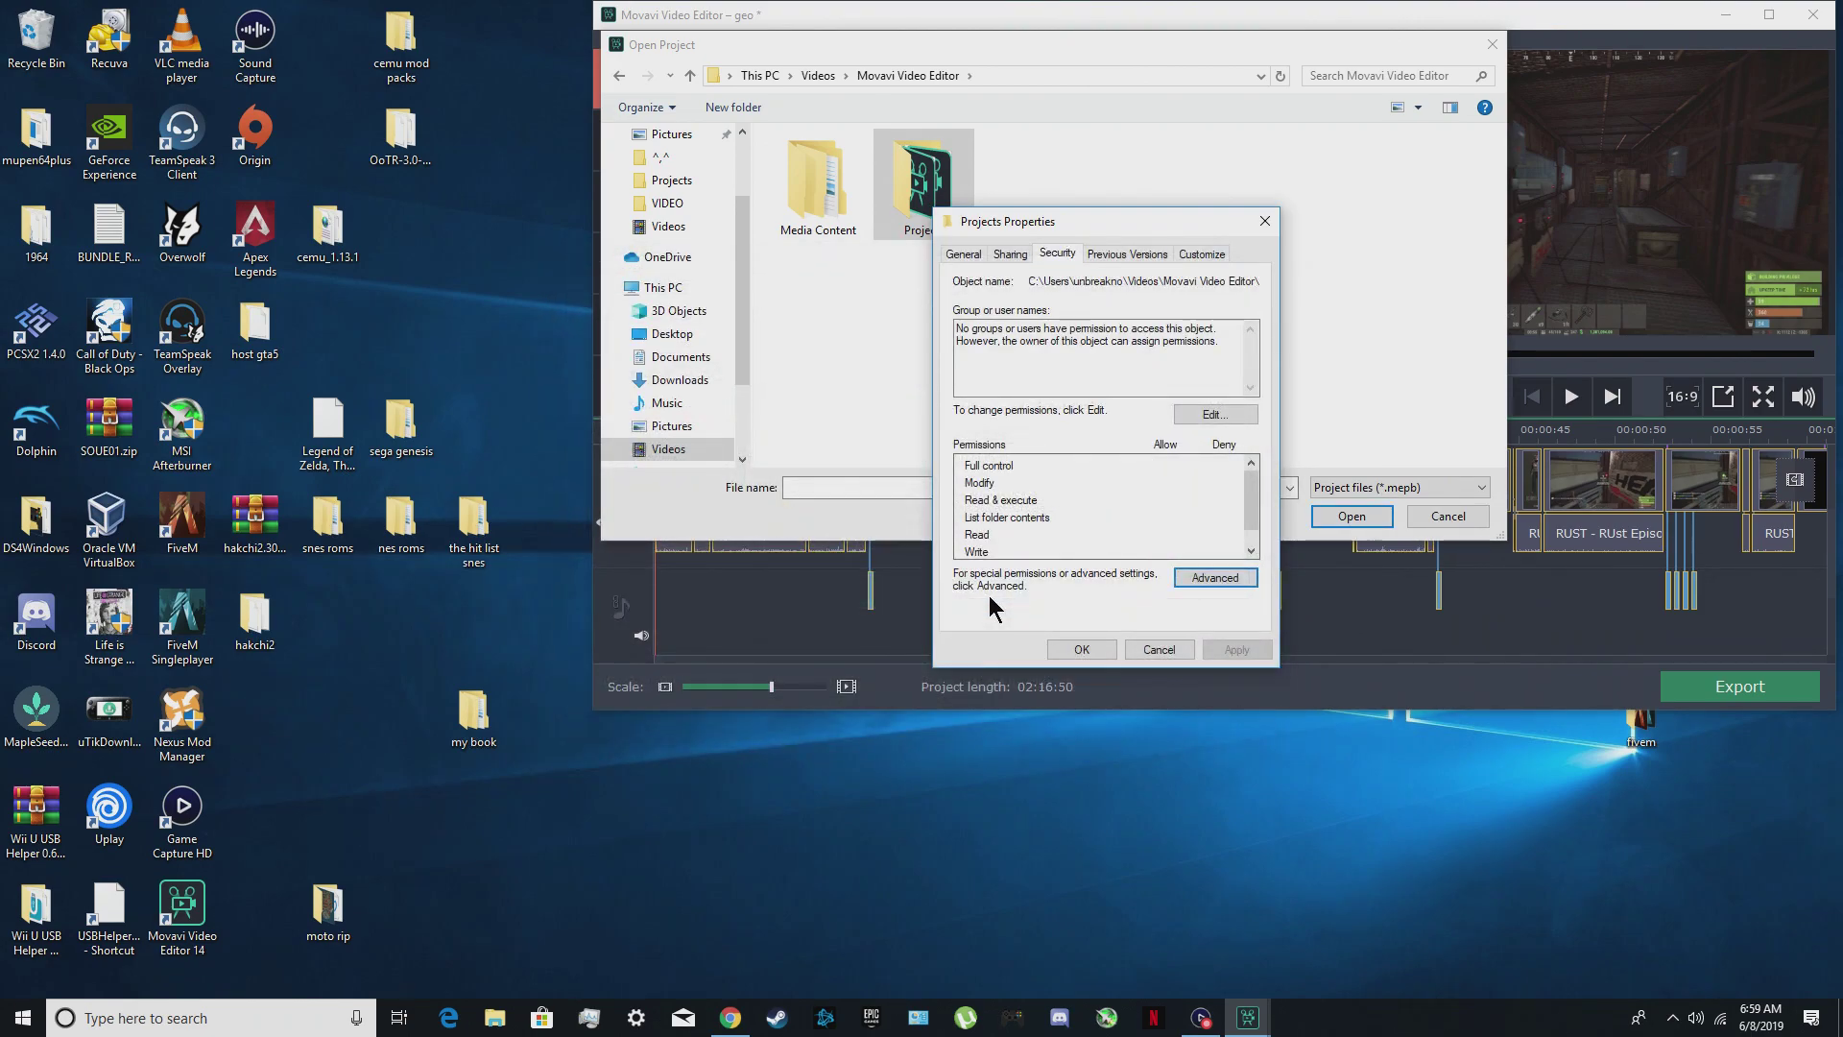
- Close the Projects properties, confirm the folder denies access, and cancel the Open Project dialog
{"action": "left_click", "coordinate": [1081, 650]}
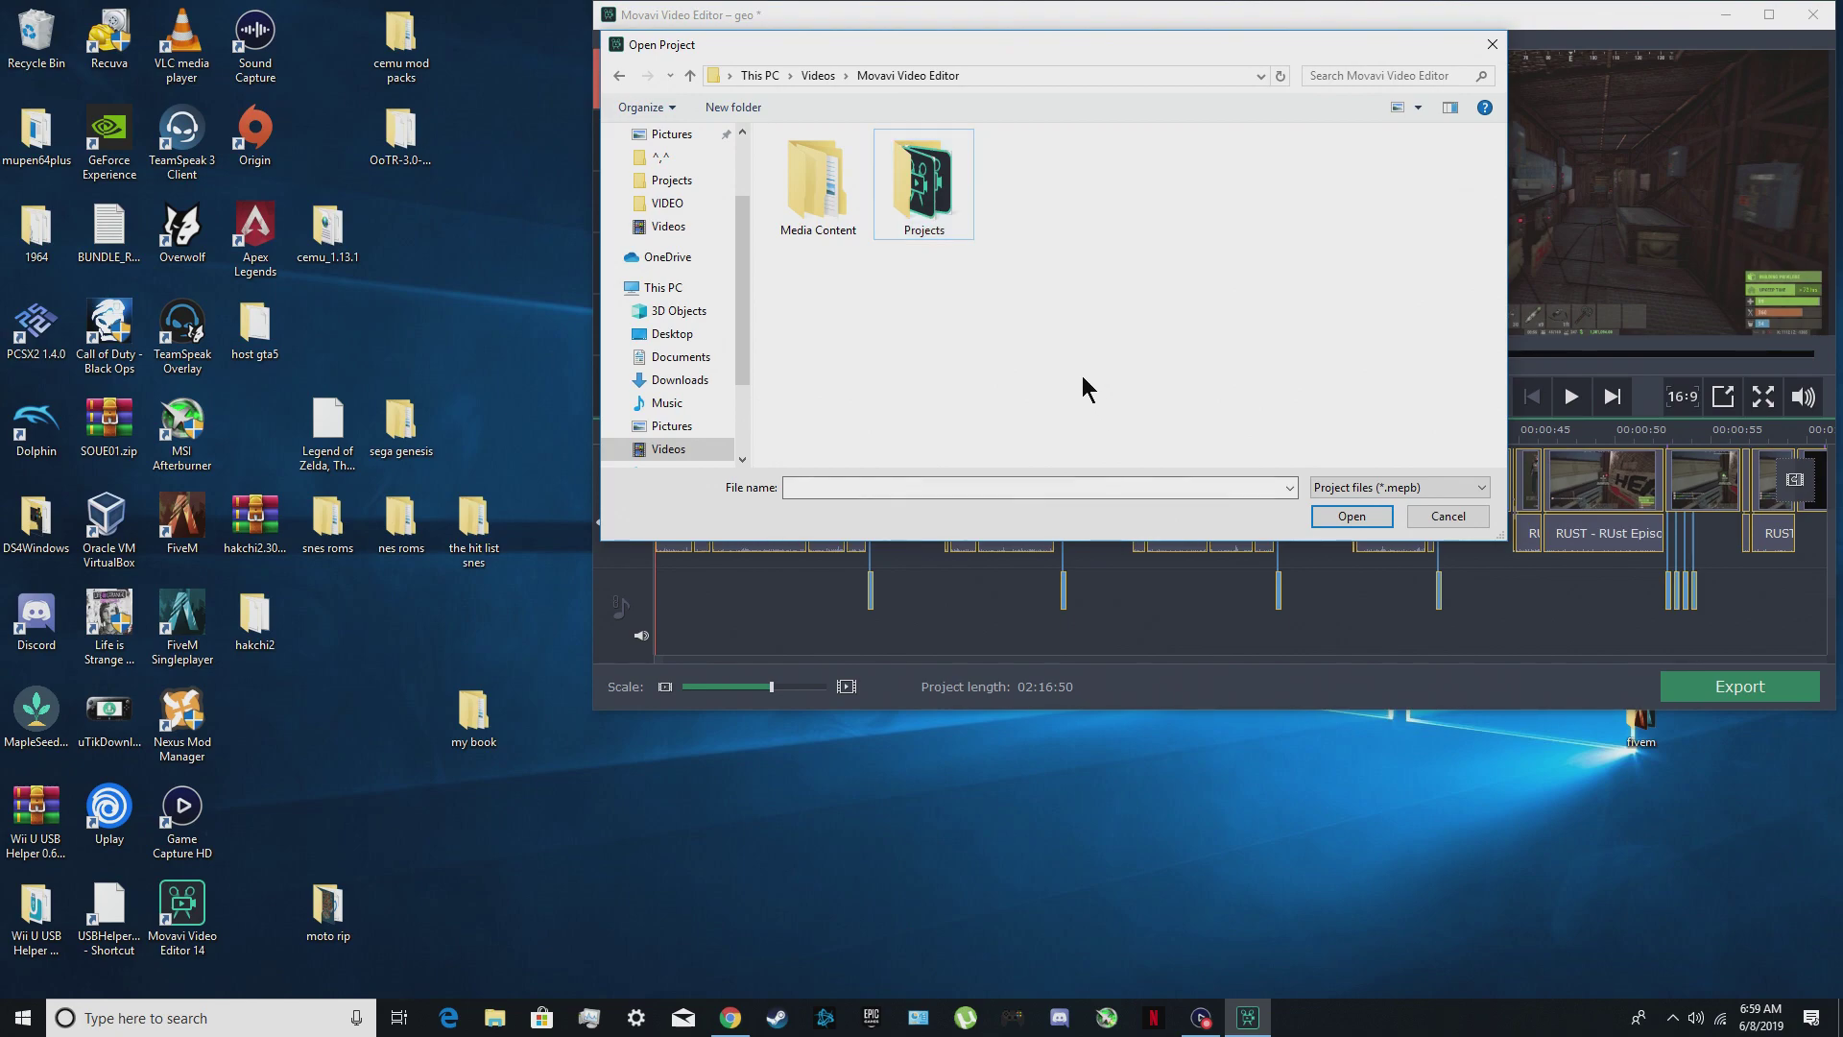
{"action": "double_click", "coordinate": [958, 222]}
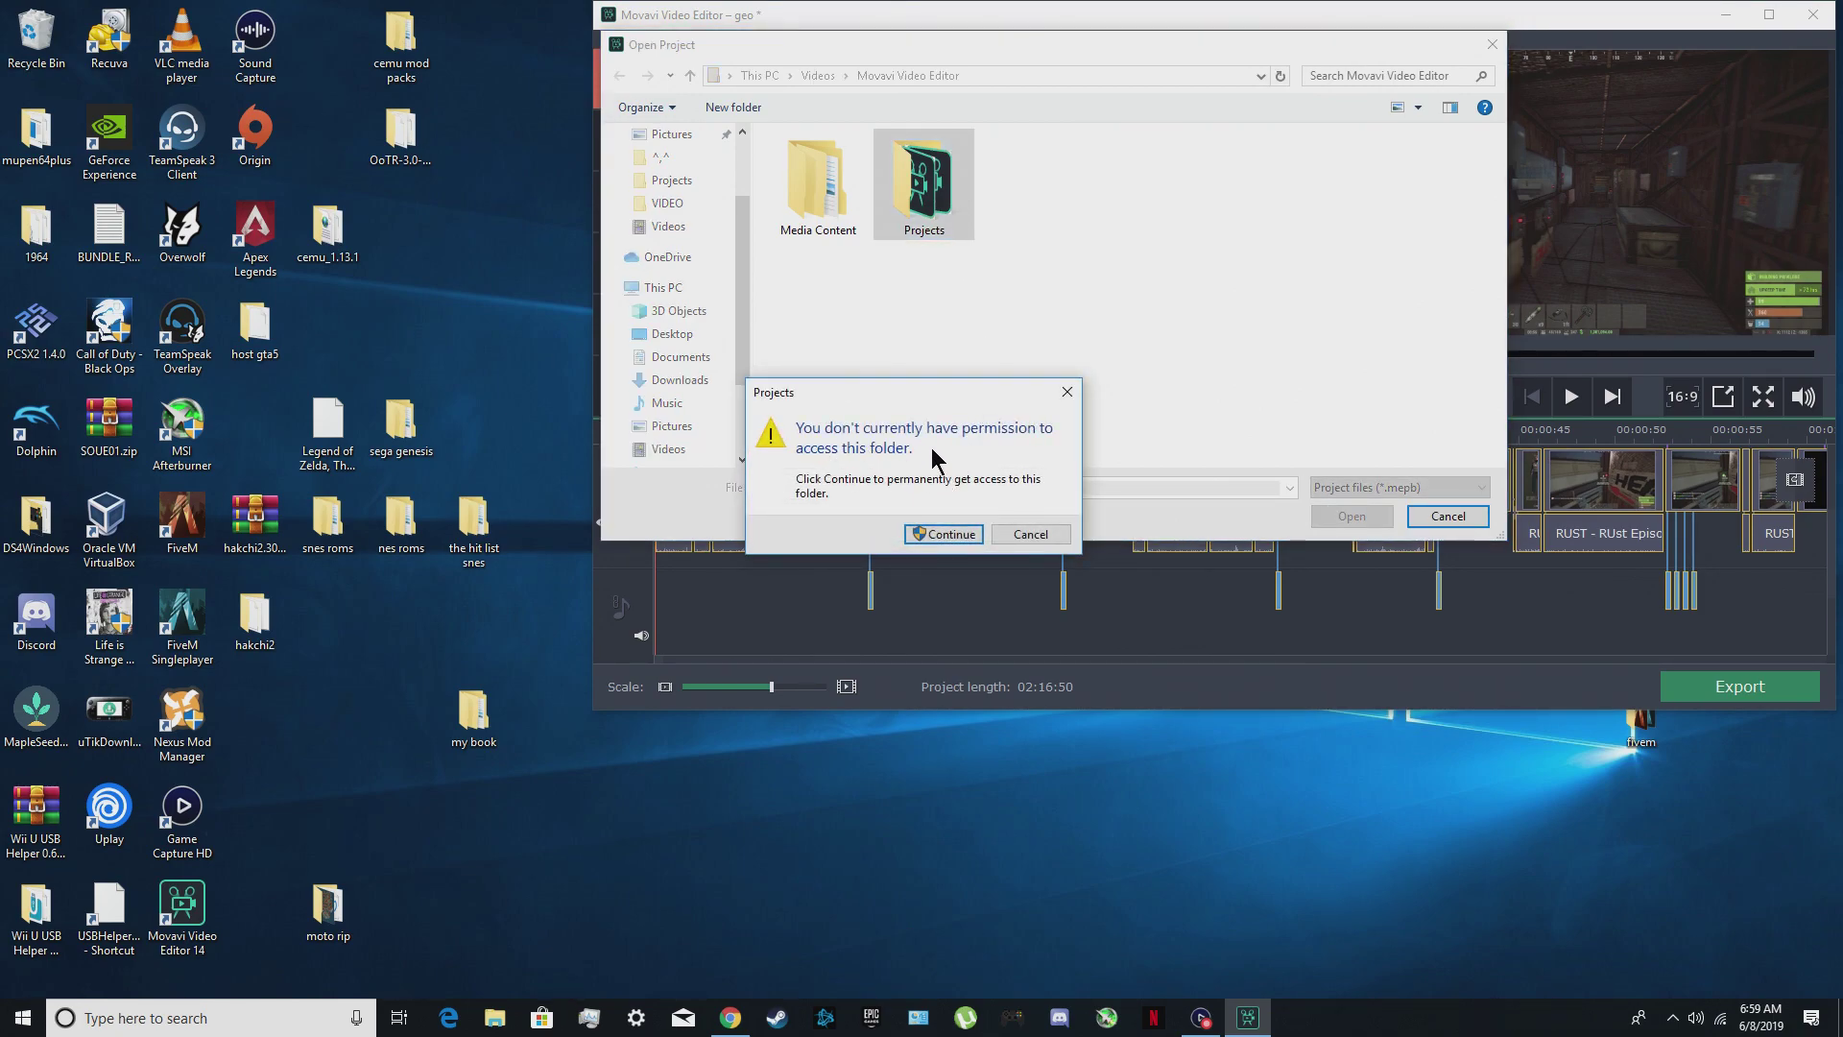
{"action": "left_click", "coordinate": [1031, 534]}
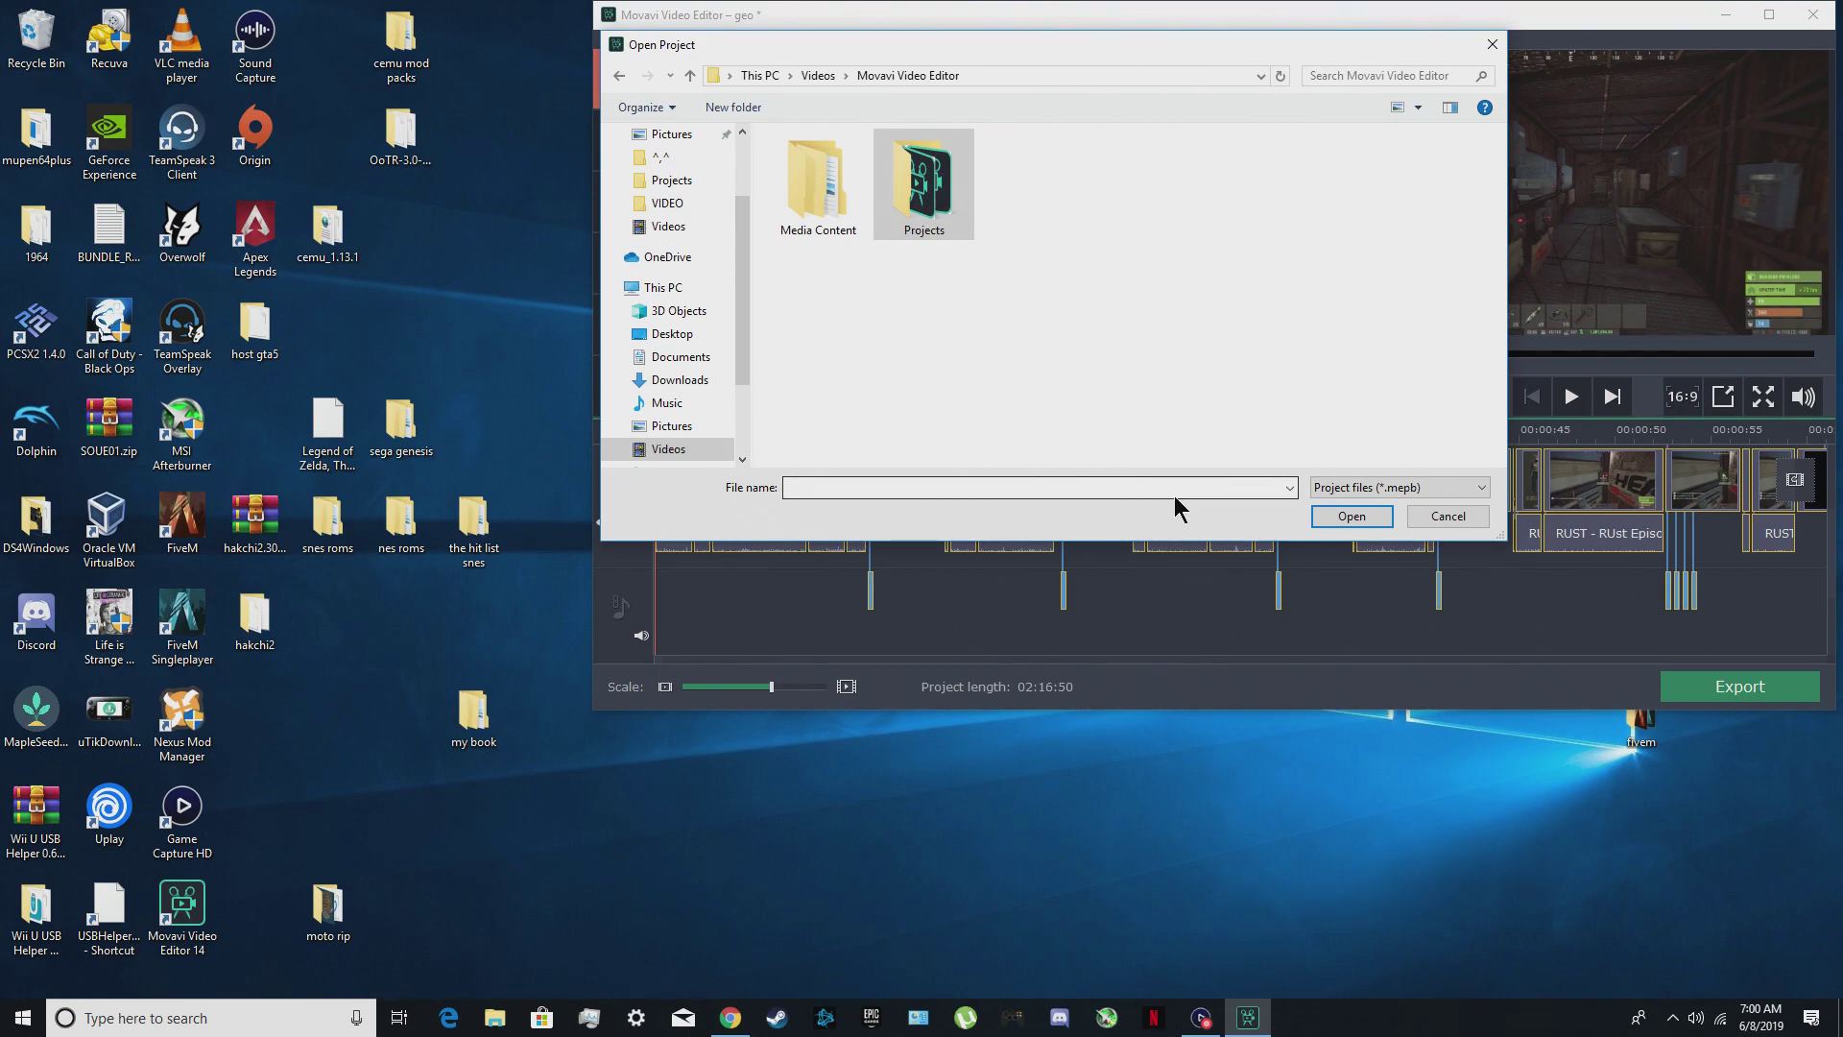
{"action": "left_click", "coordinate": [1428, 527]}
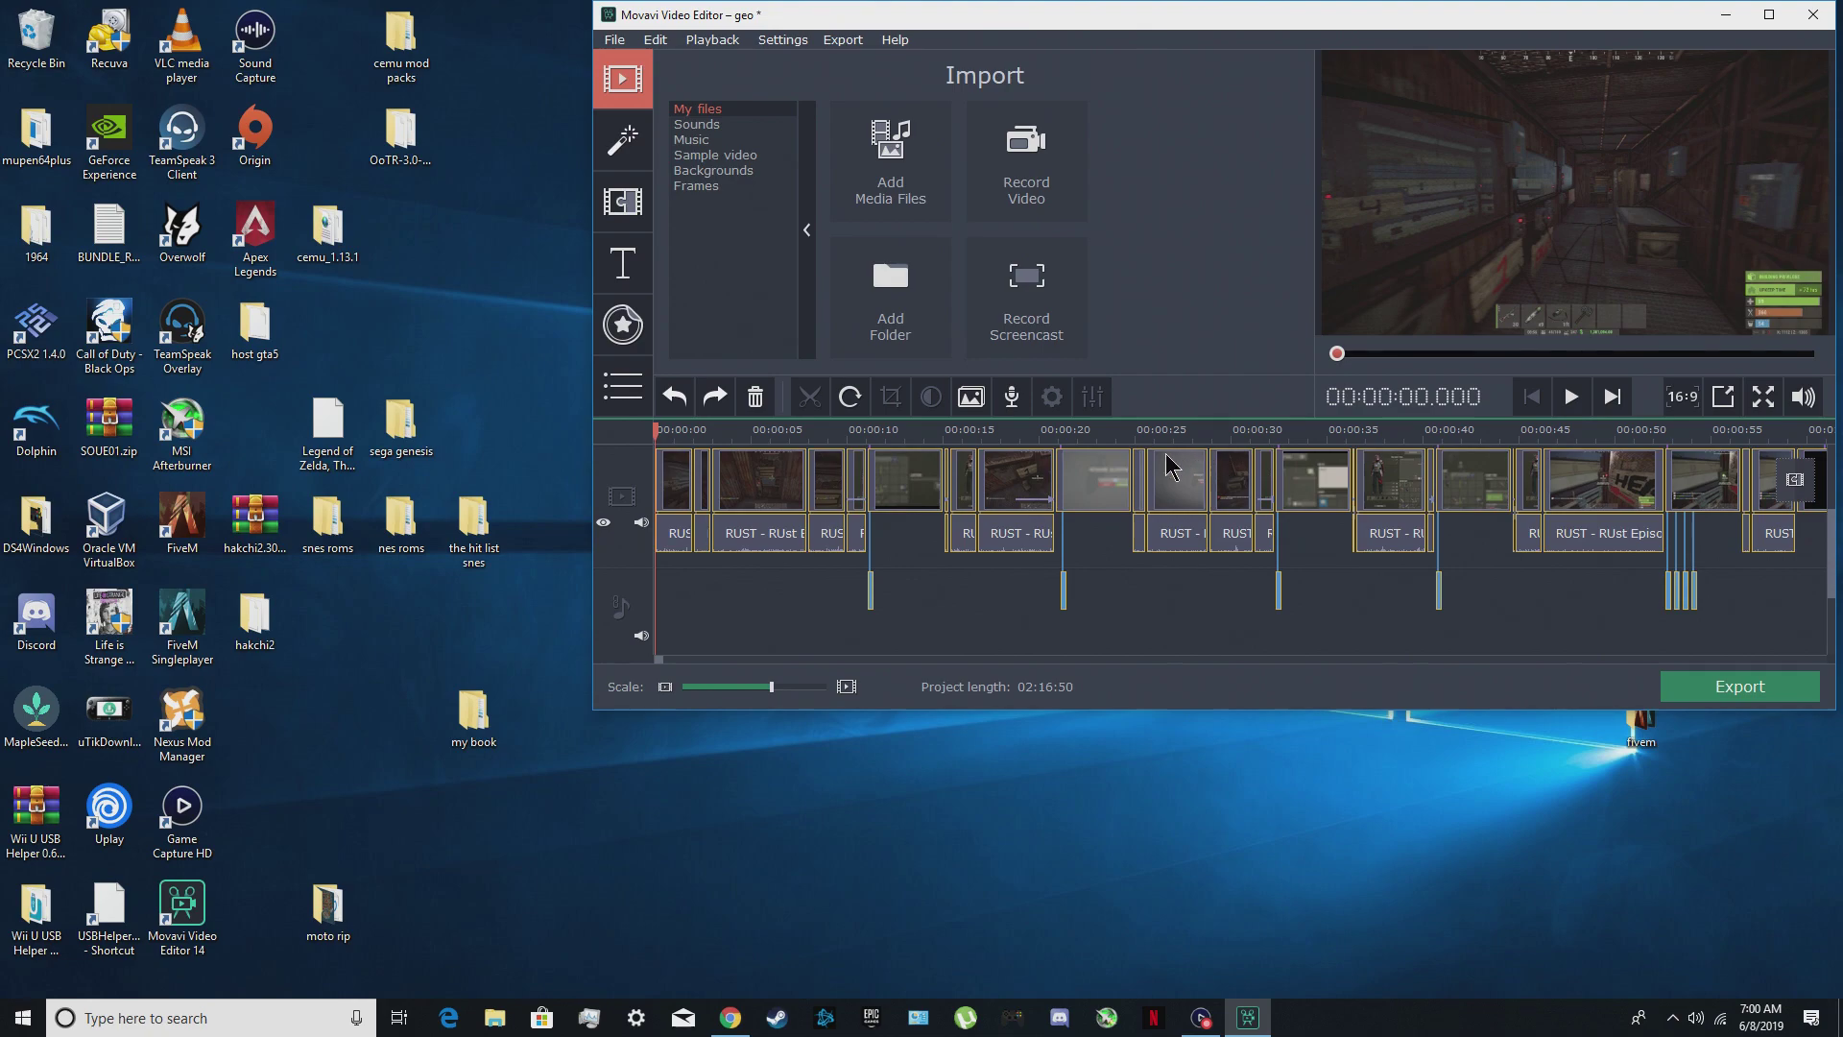
- Delete the clip near 00:00:21 and the next clip, then undo both deletions
{"action": "left_click", "coordinate": [1100, 485]}
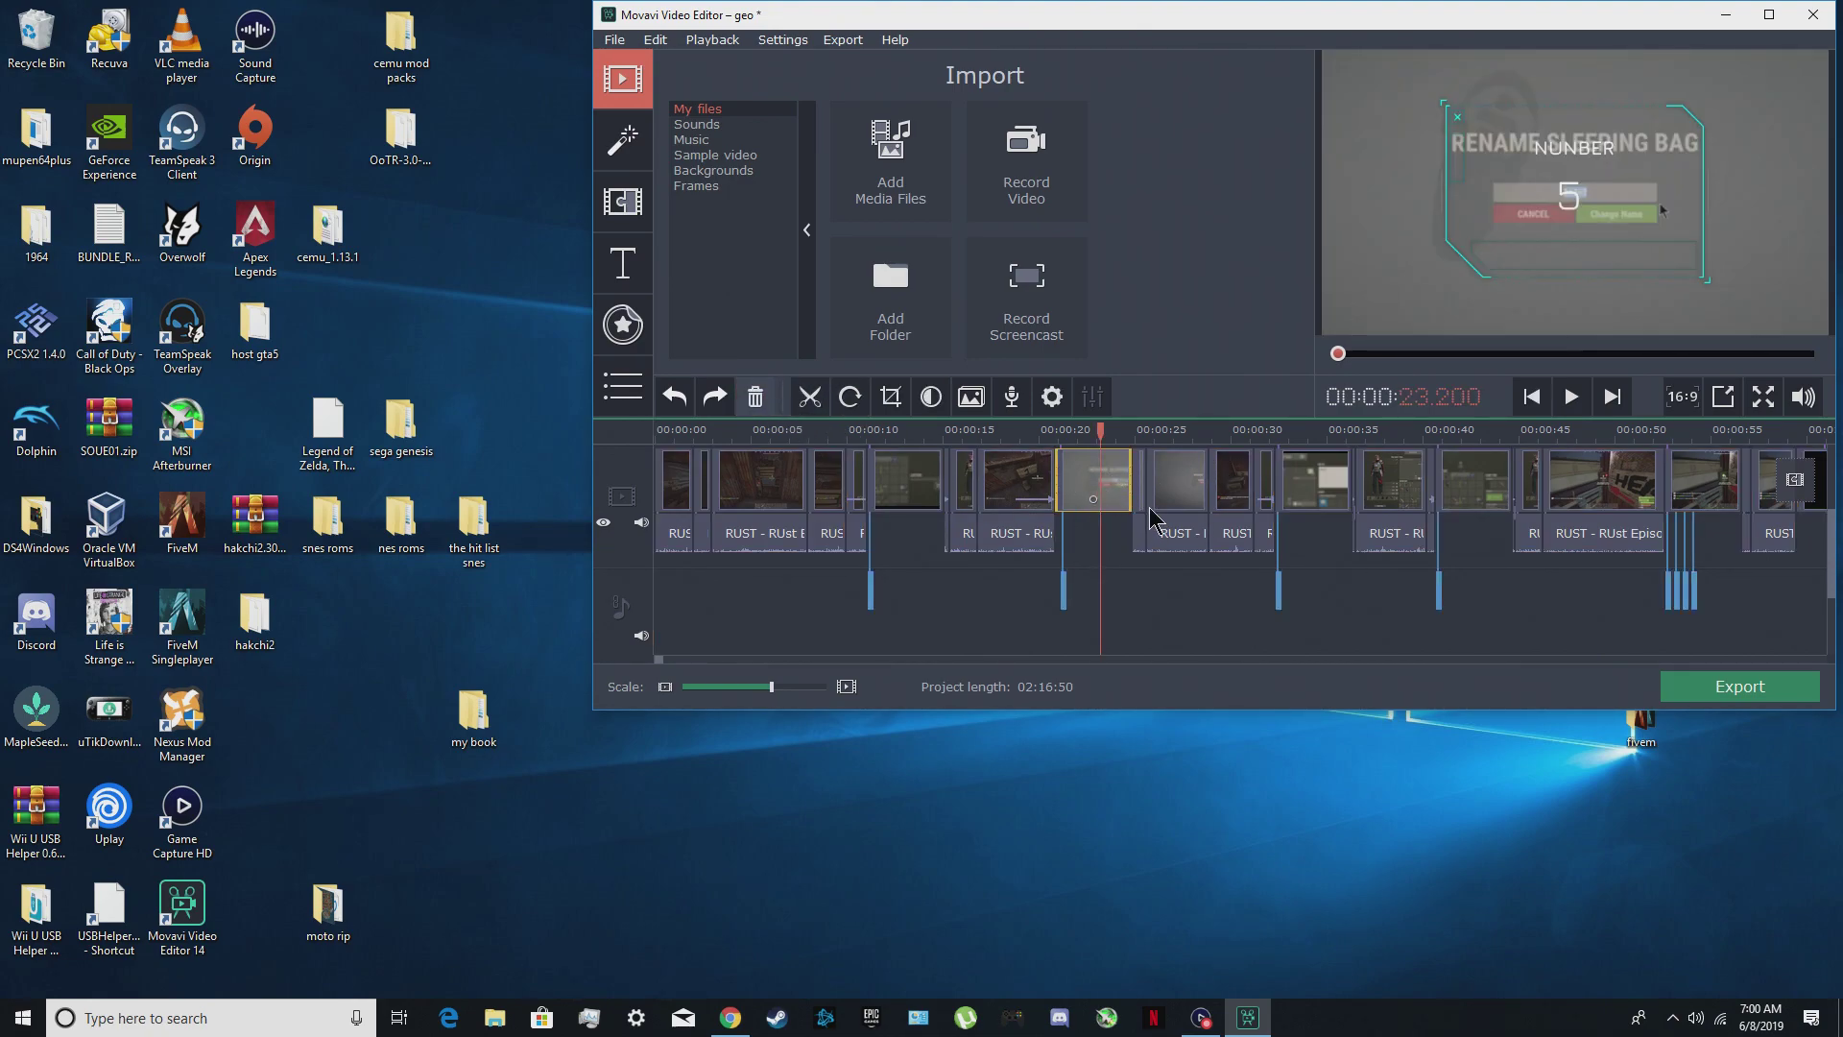
{"action": "key", "text": "Delete"}
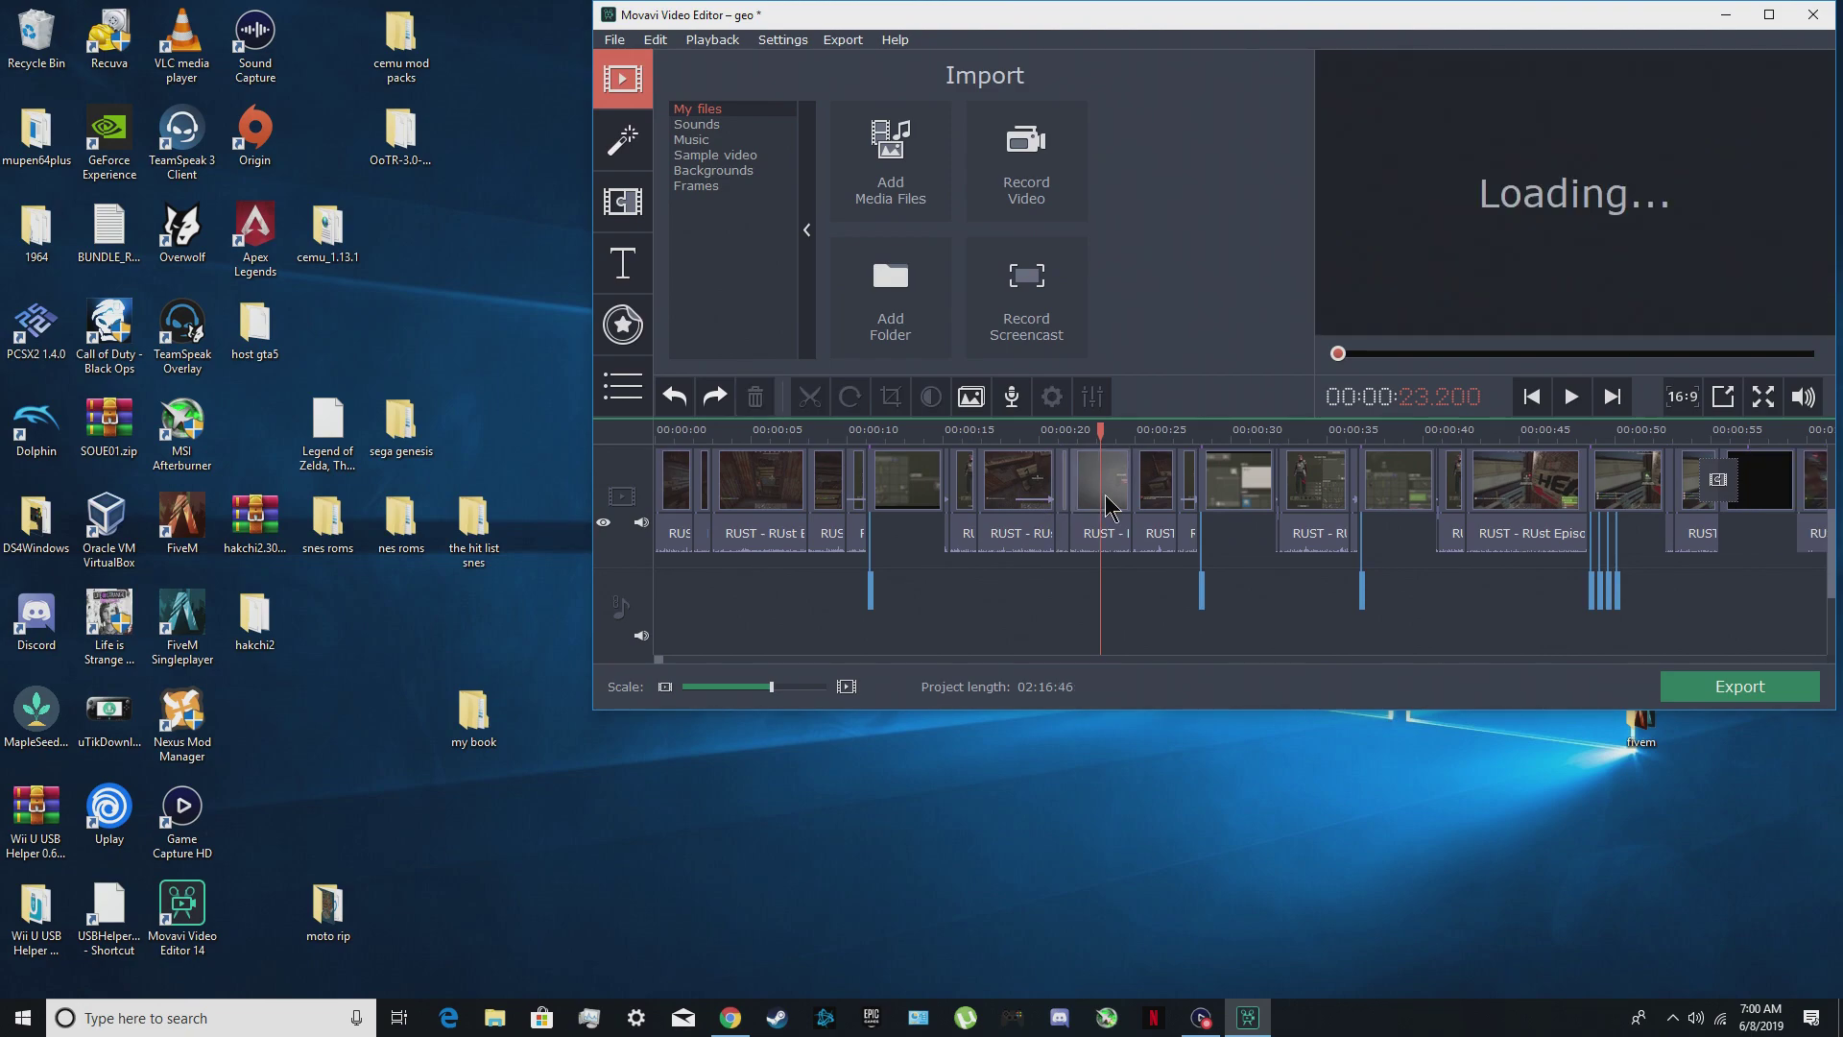
{"action": "left_click", "coordinate": [1116, 500]}
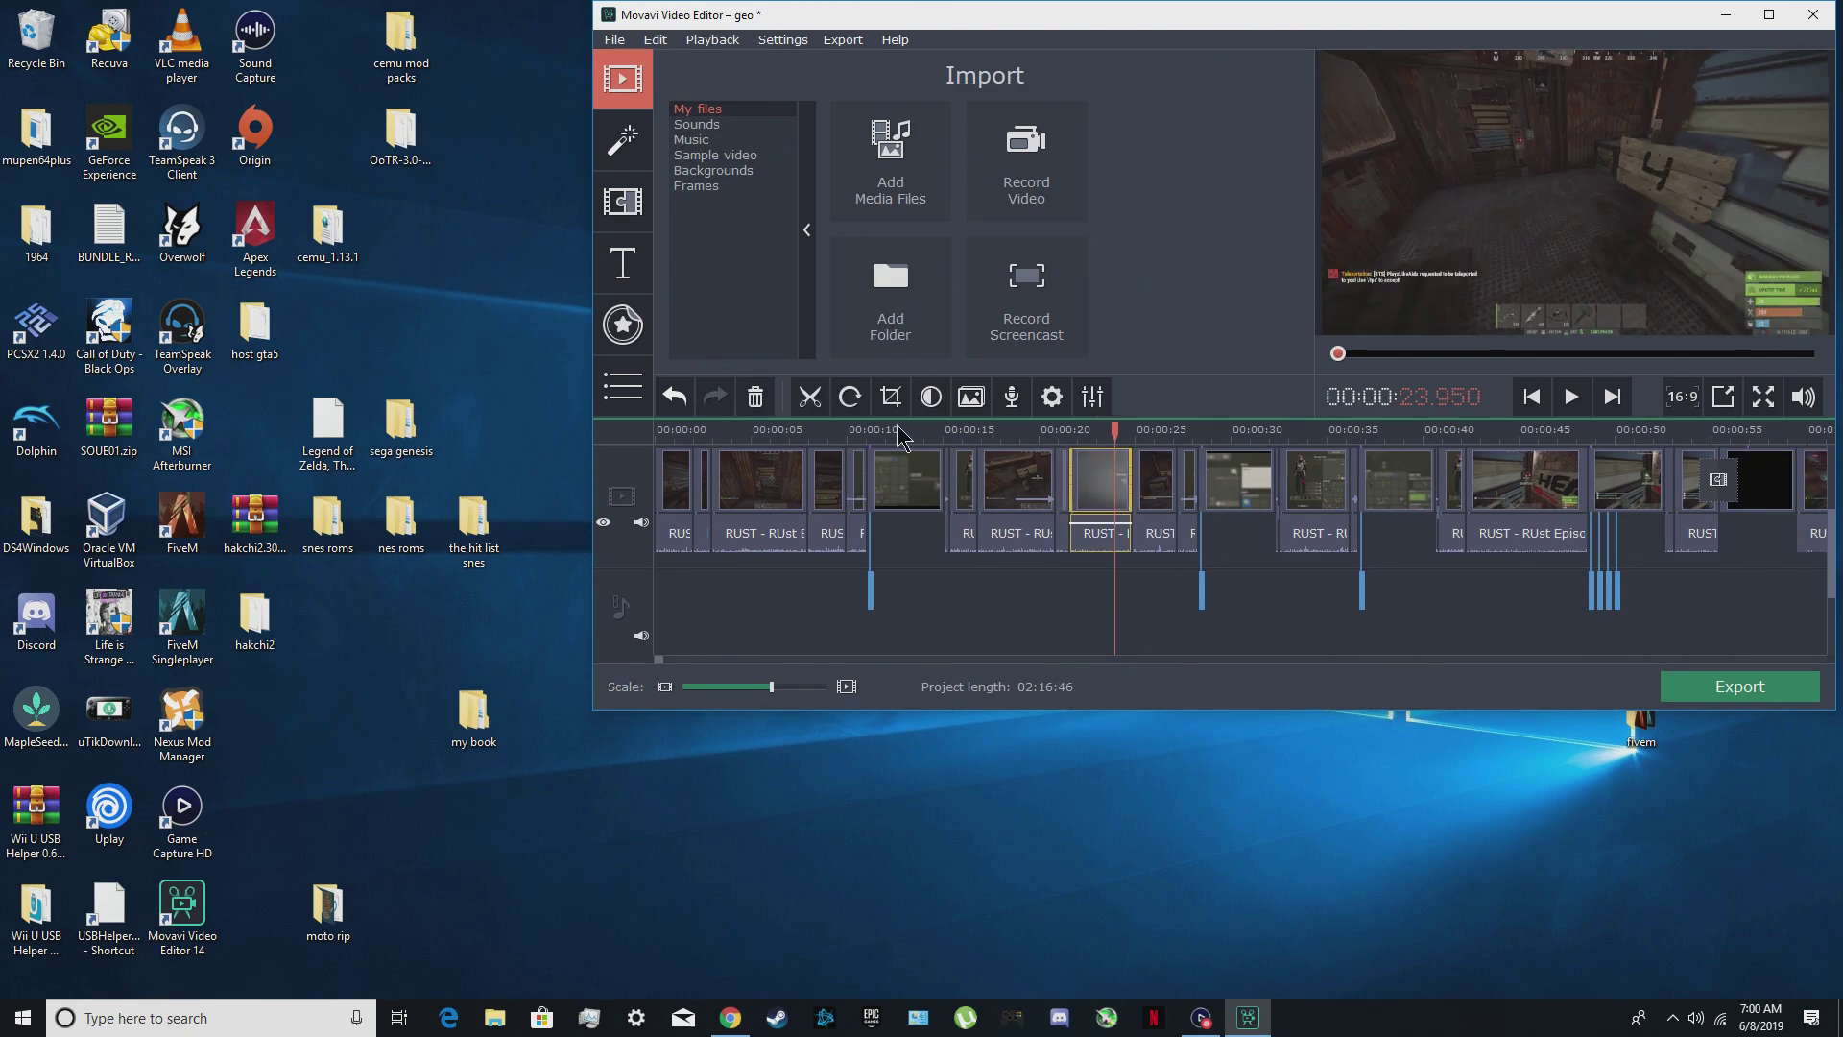
{"action": "left_click", "coordinate": [755, 396]}
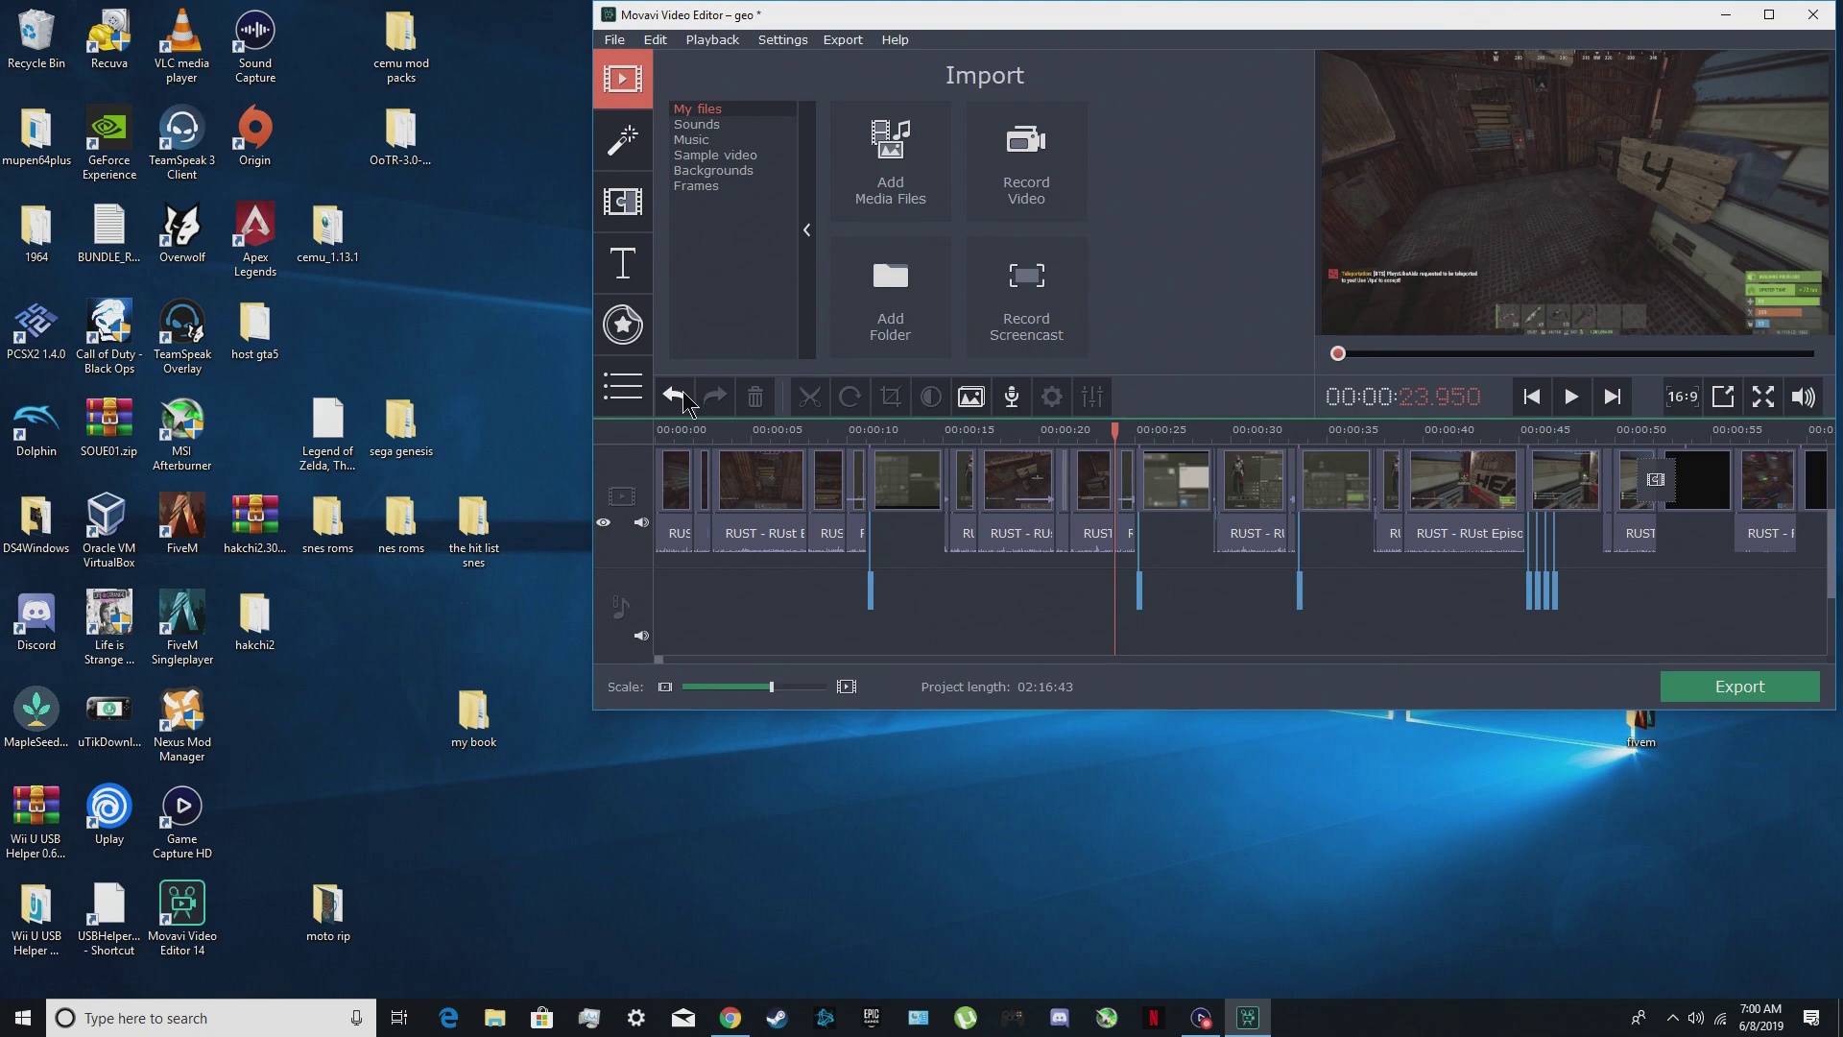
{"action": "left_click", "coordinate": [675, 396]}
{"action": "left_click", "coordinate": [675, 397]}
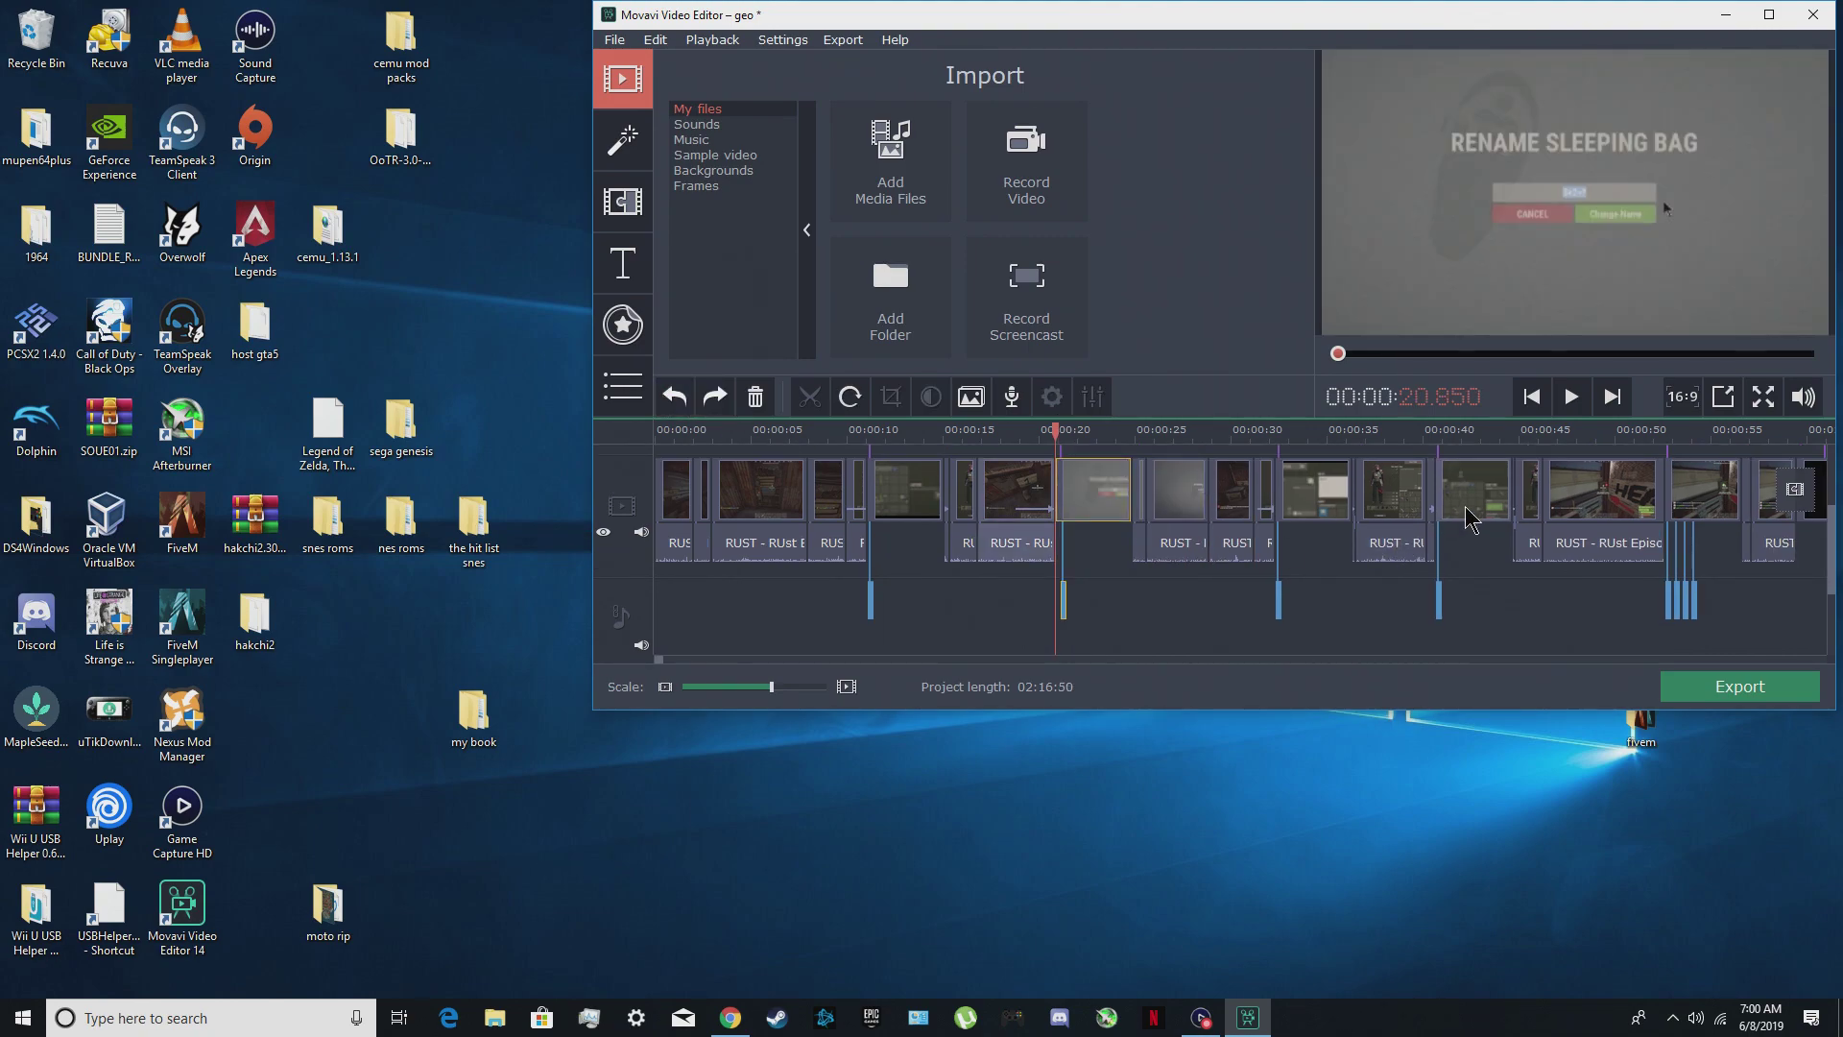
- Delete and undo the clips near 00:00:41 and 00:00:47, then undo to empty and redo
{"action": "right_click", "coordinate": [1474, 497]}
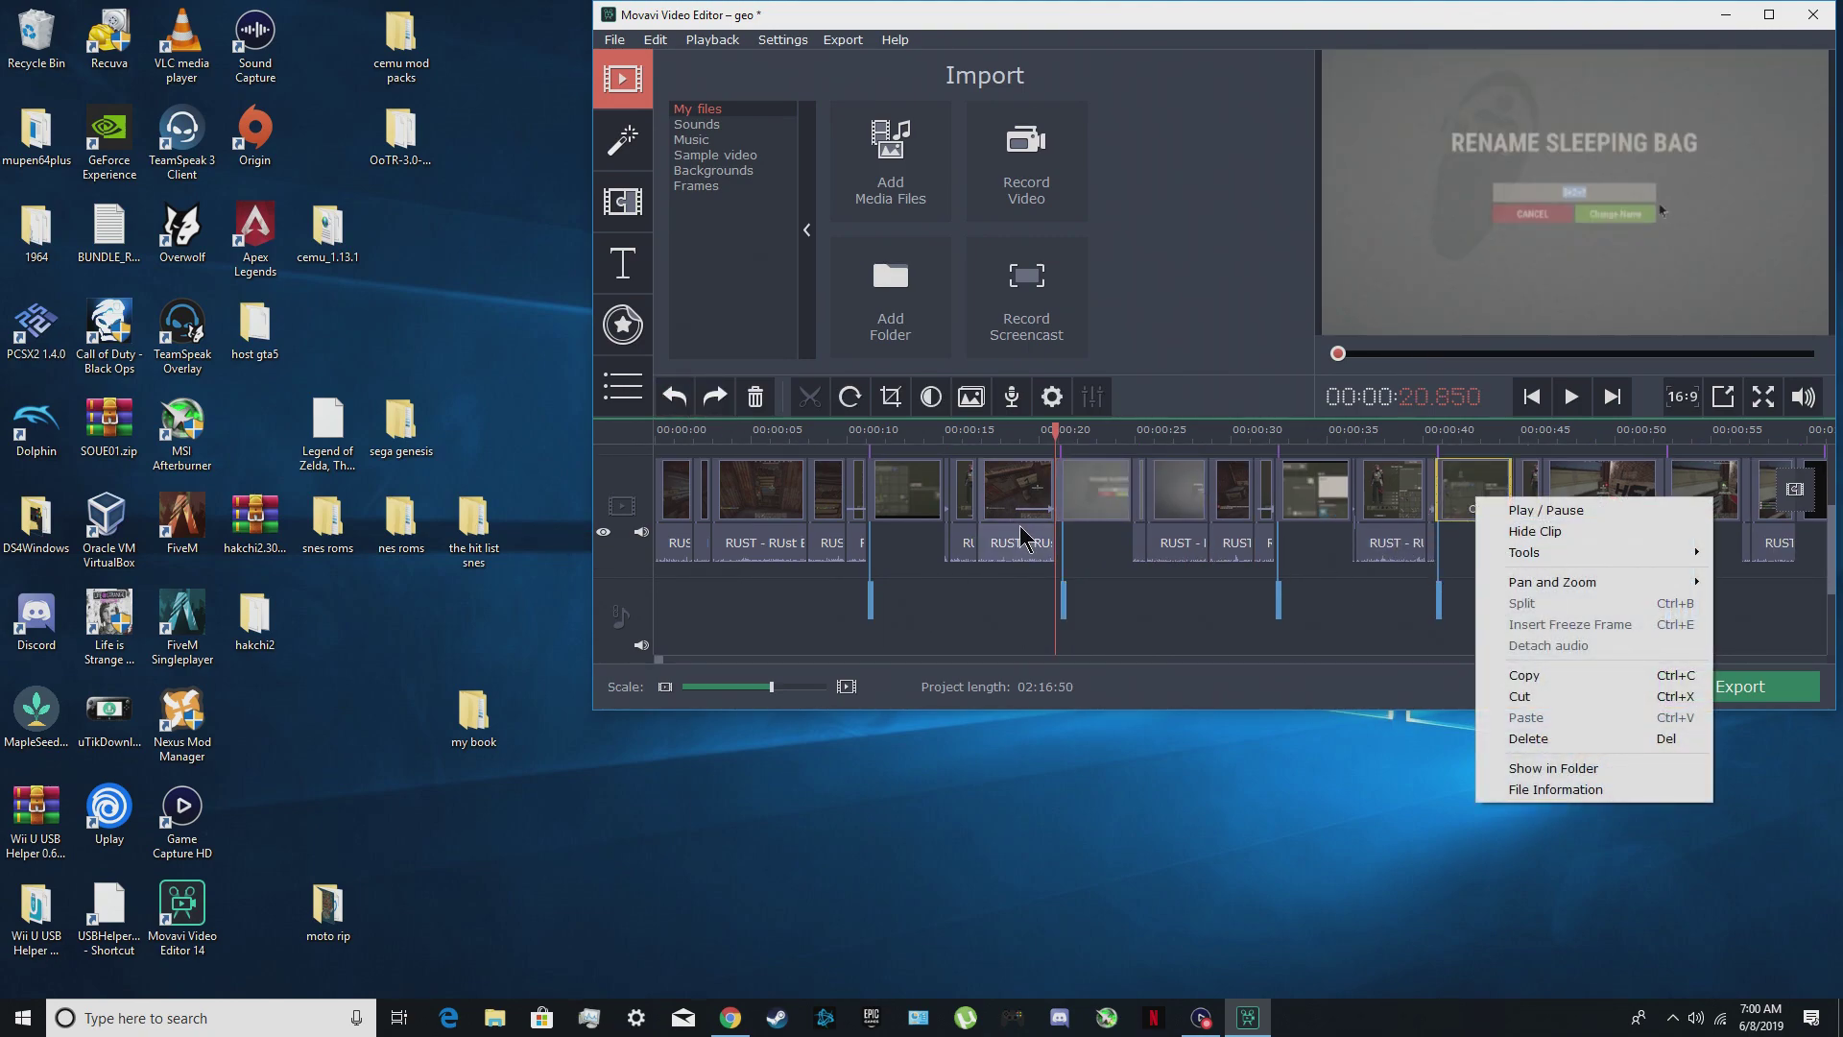
{"action": "left_click", "coordinate": [1536, 738]}
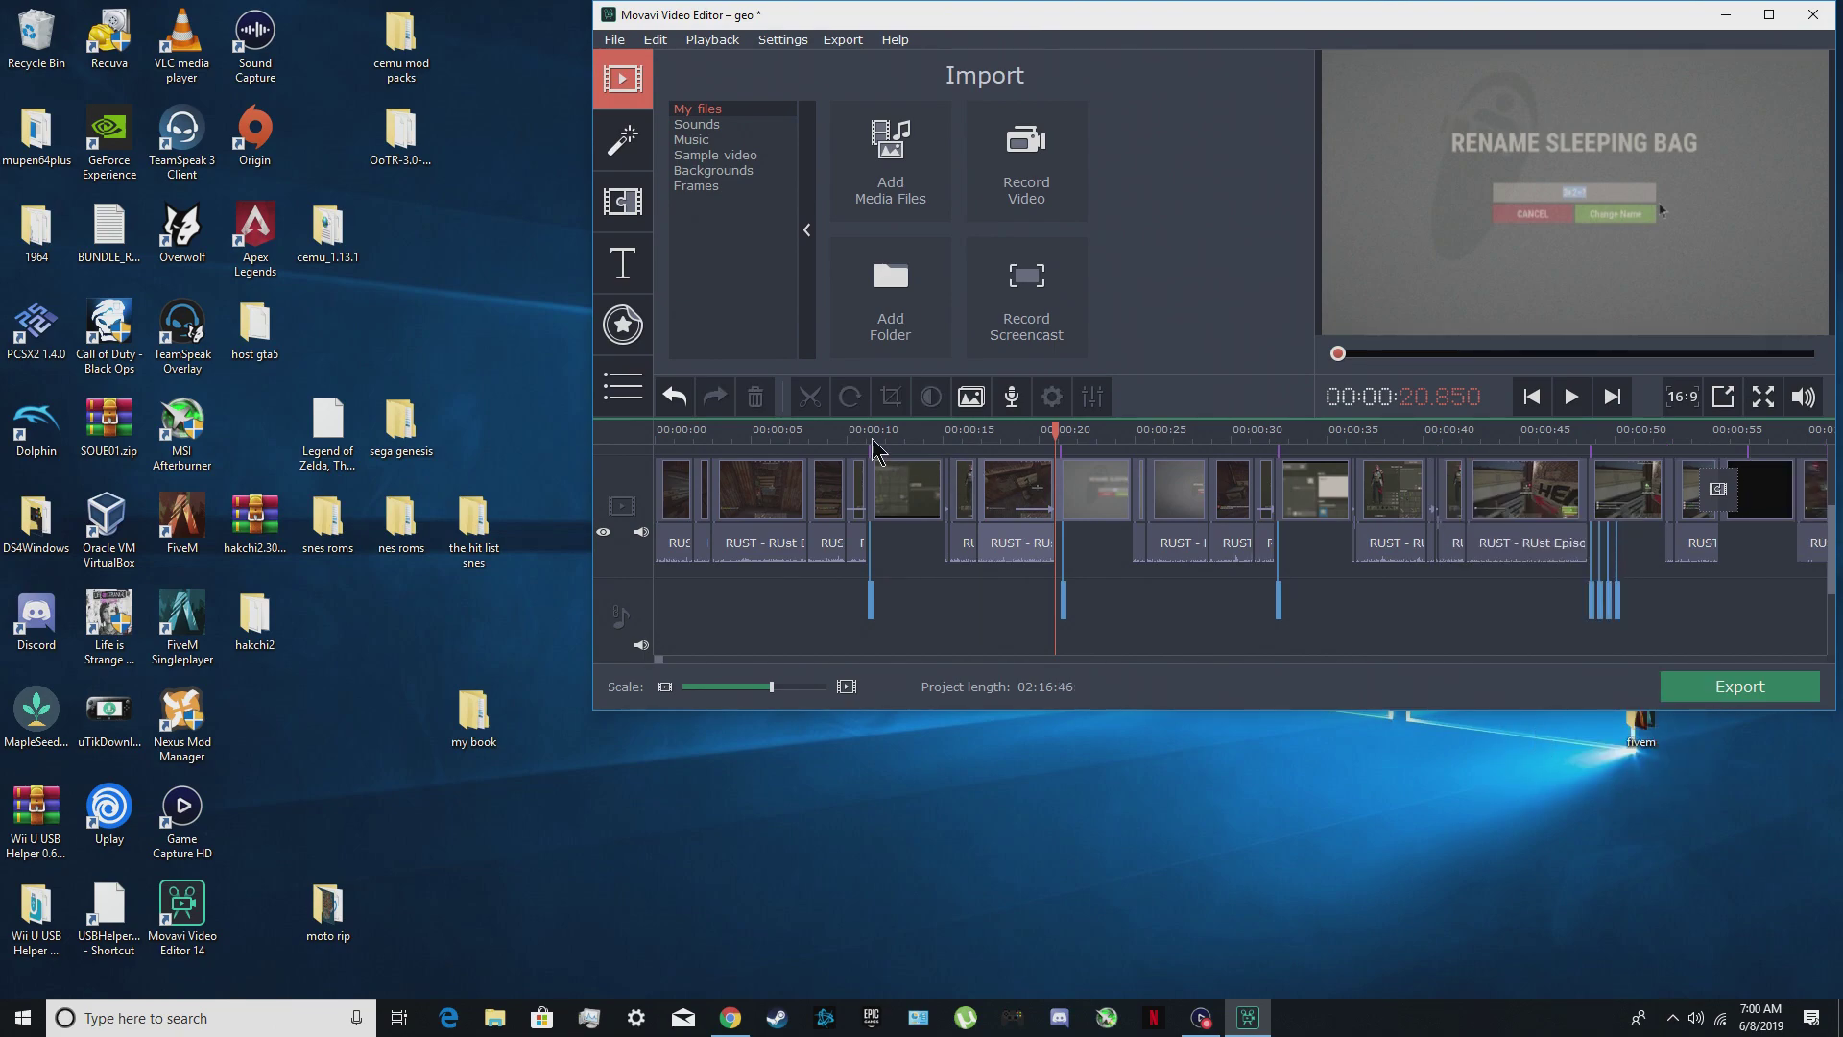
{"action": "left_click", "coordinate": [675, 397]}
{"action": "right_click", "coordinate": [1610, 508]}
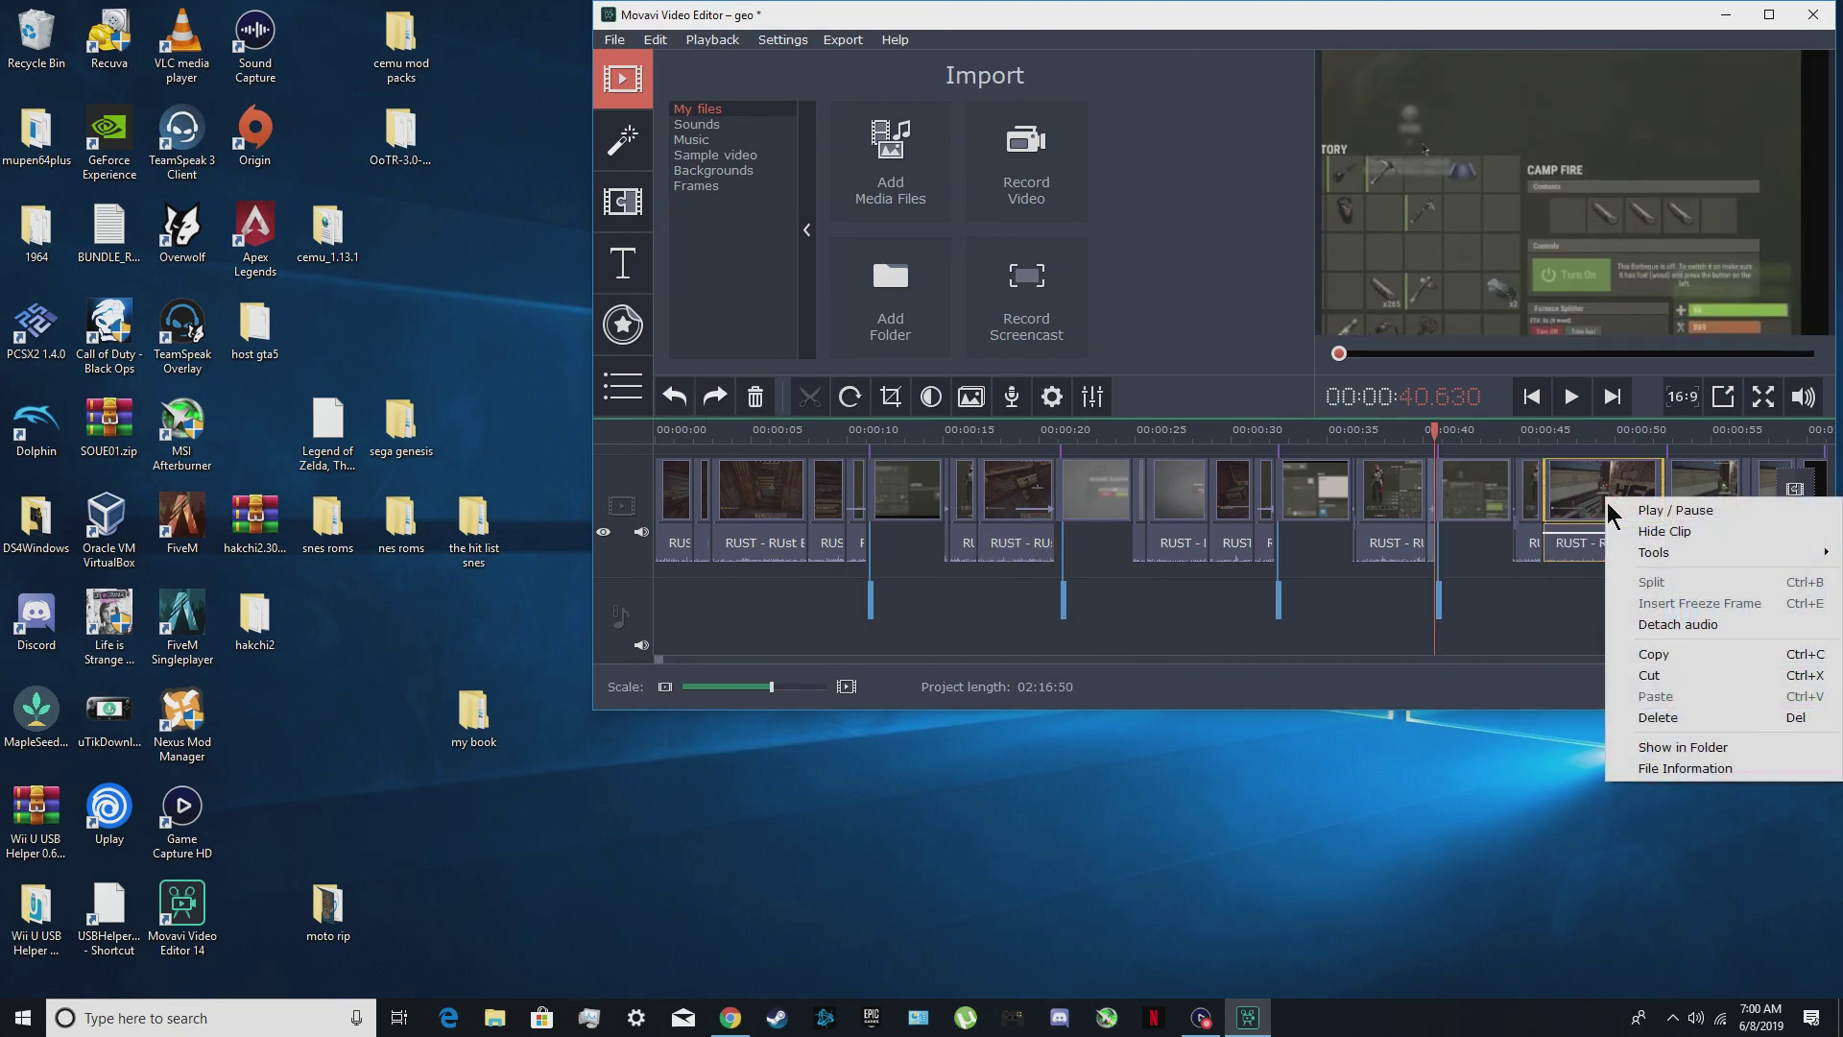
{"action": "left_click", "coordinate": [1686, 727]}
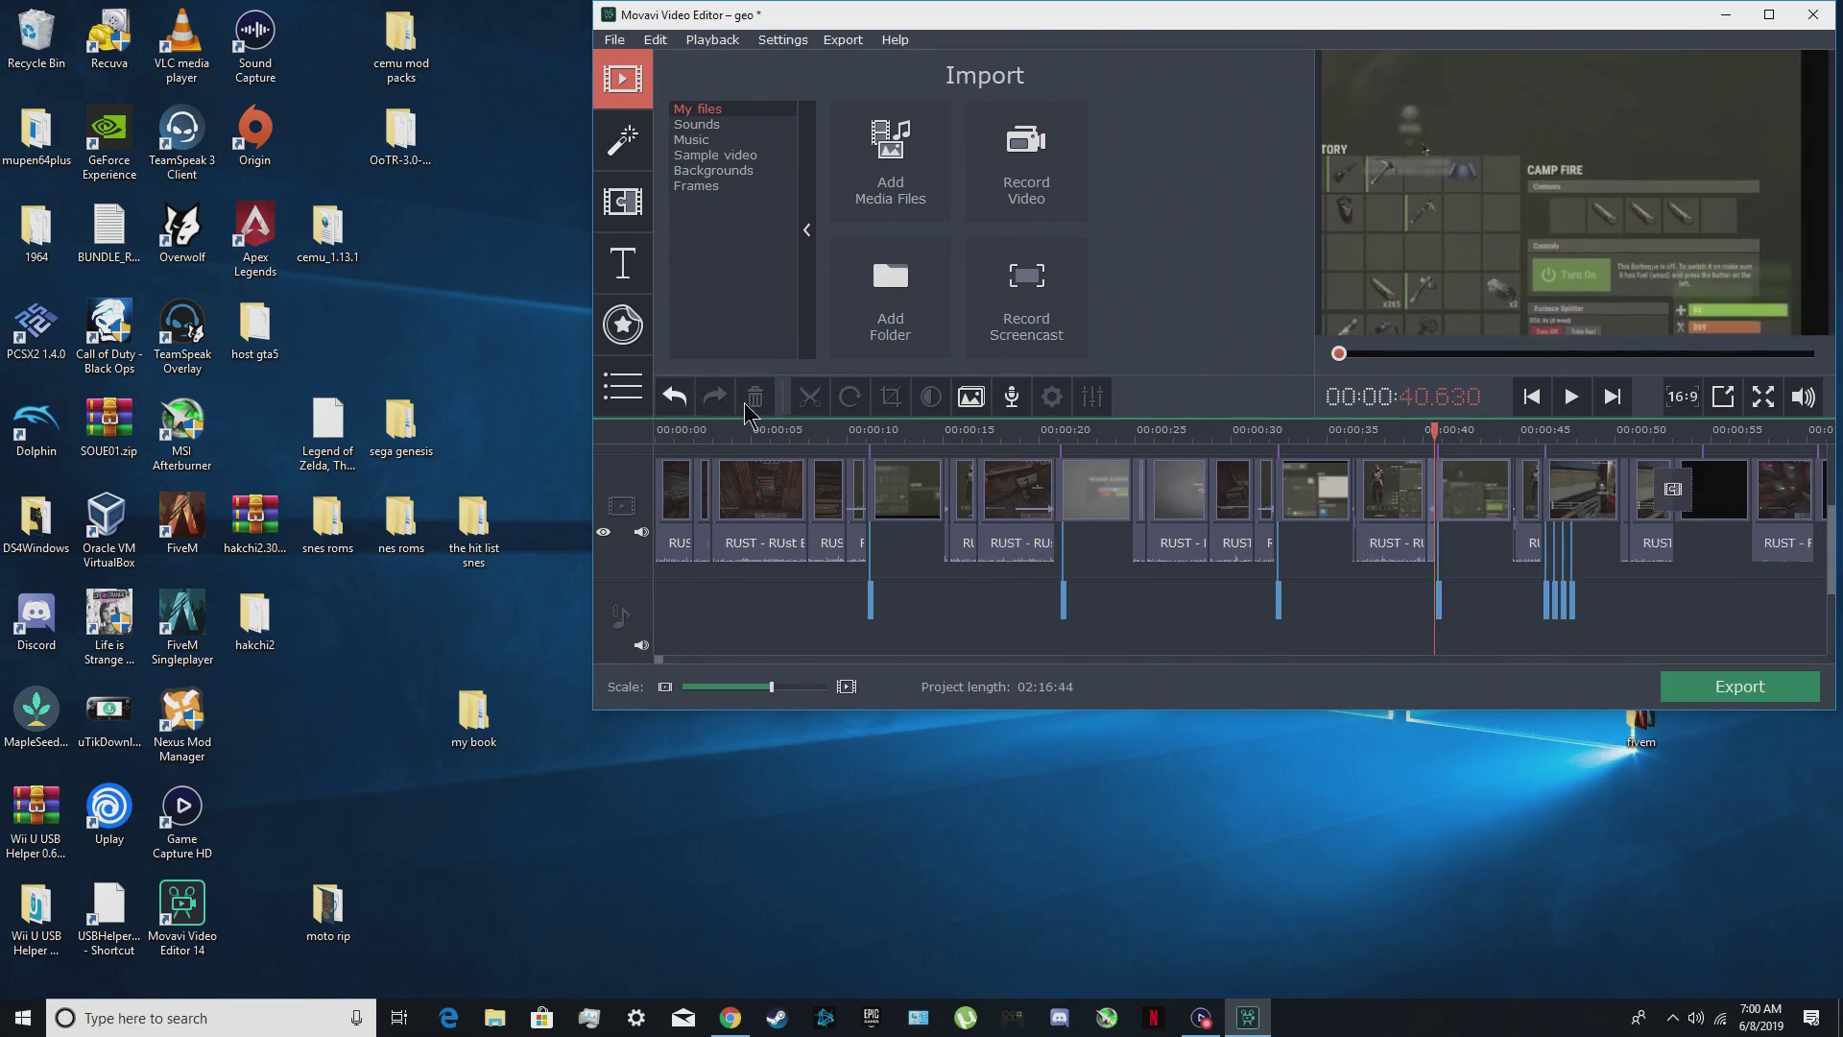
{"action": "left_click", "coordinate": [674, 396]}
{"action": "left_click", "coordinate": [675, 396]}
{"action": "left_click", "coordinate": [716, 397]}
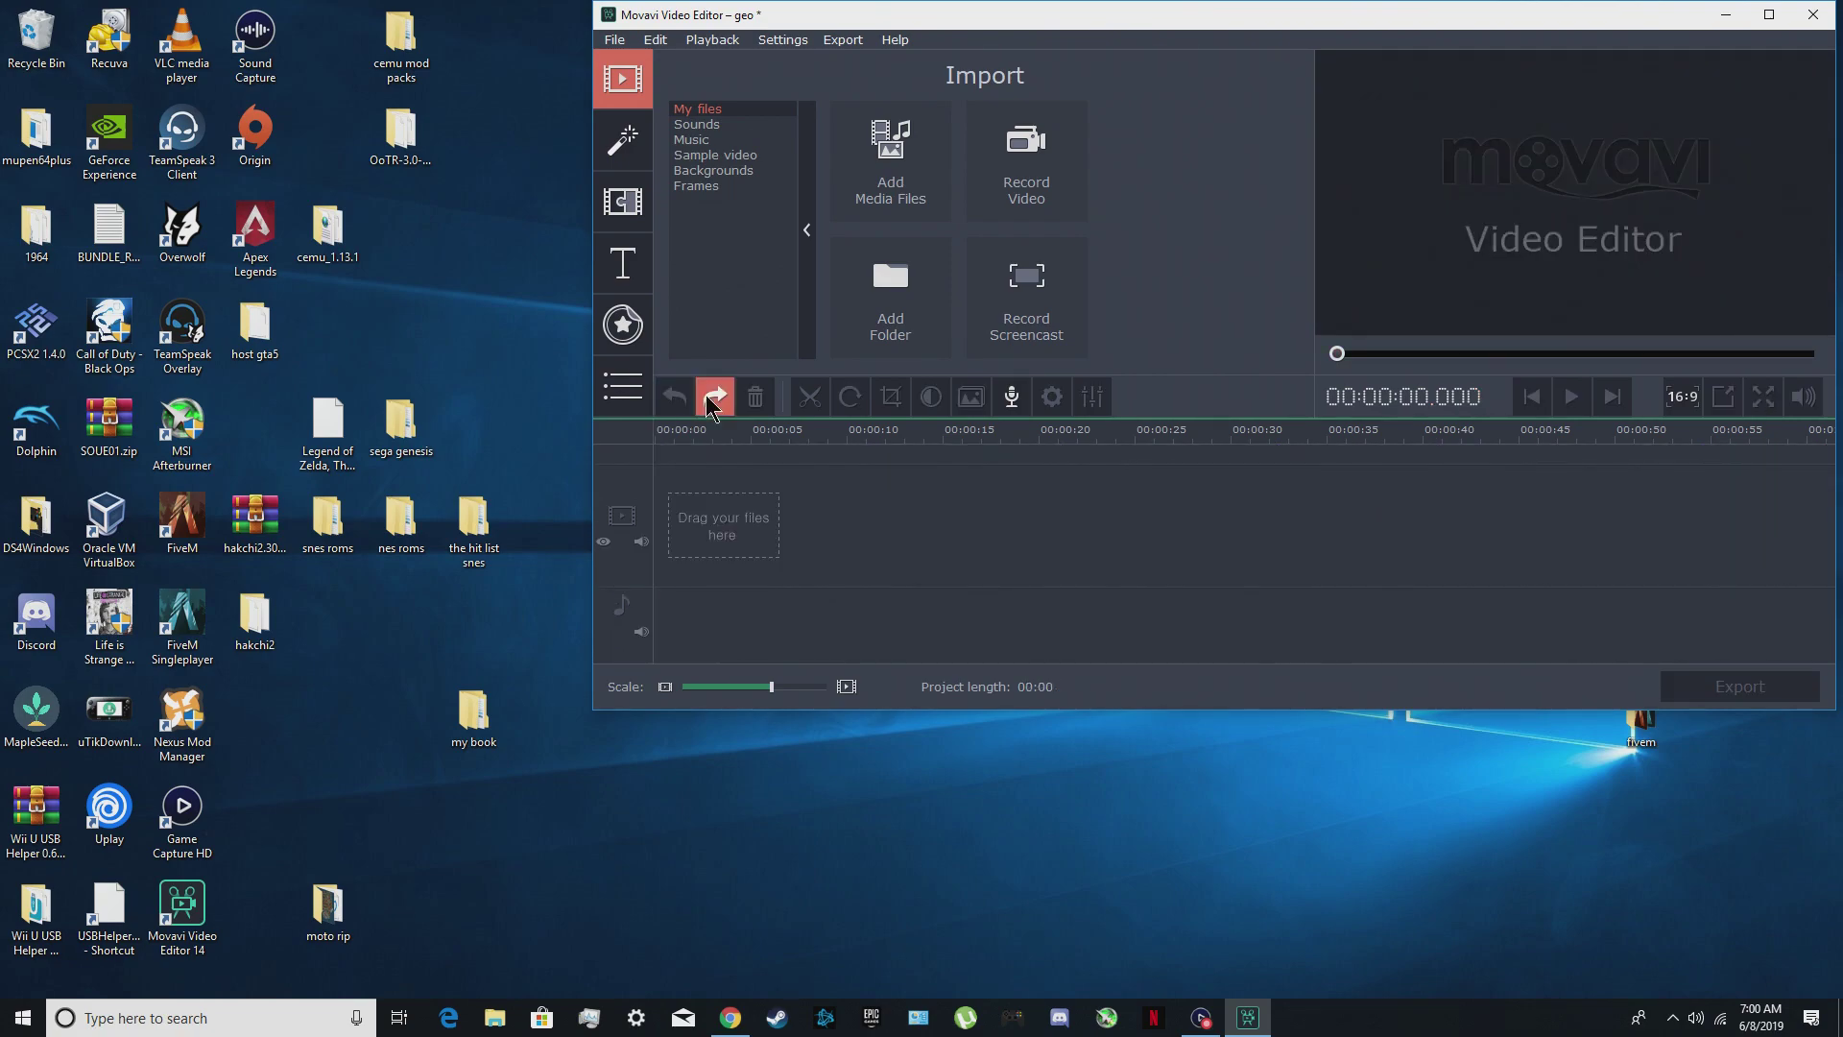
- Delete and restore all clips, split at about 01:38, then delete and restore them again
{"action": "right_click", "coordinate": [1381, 509]}
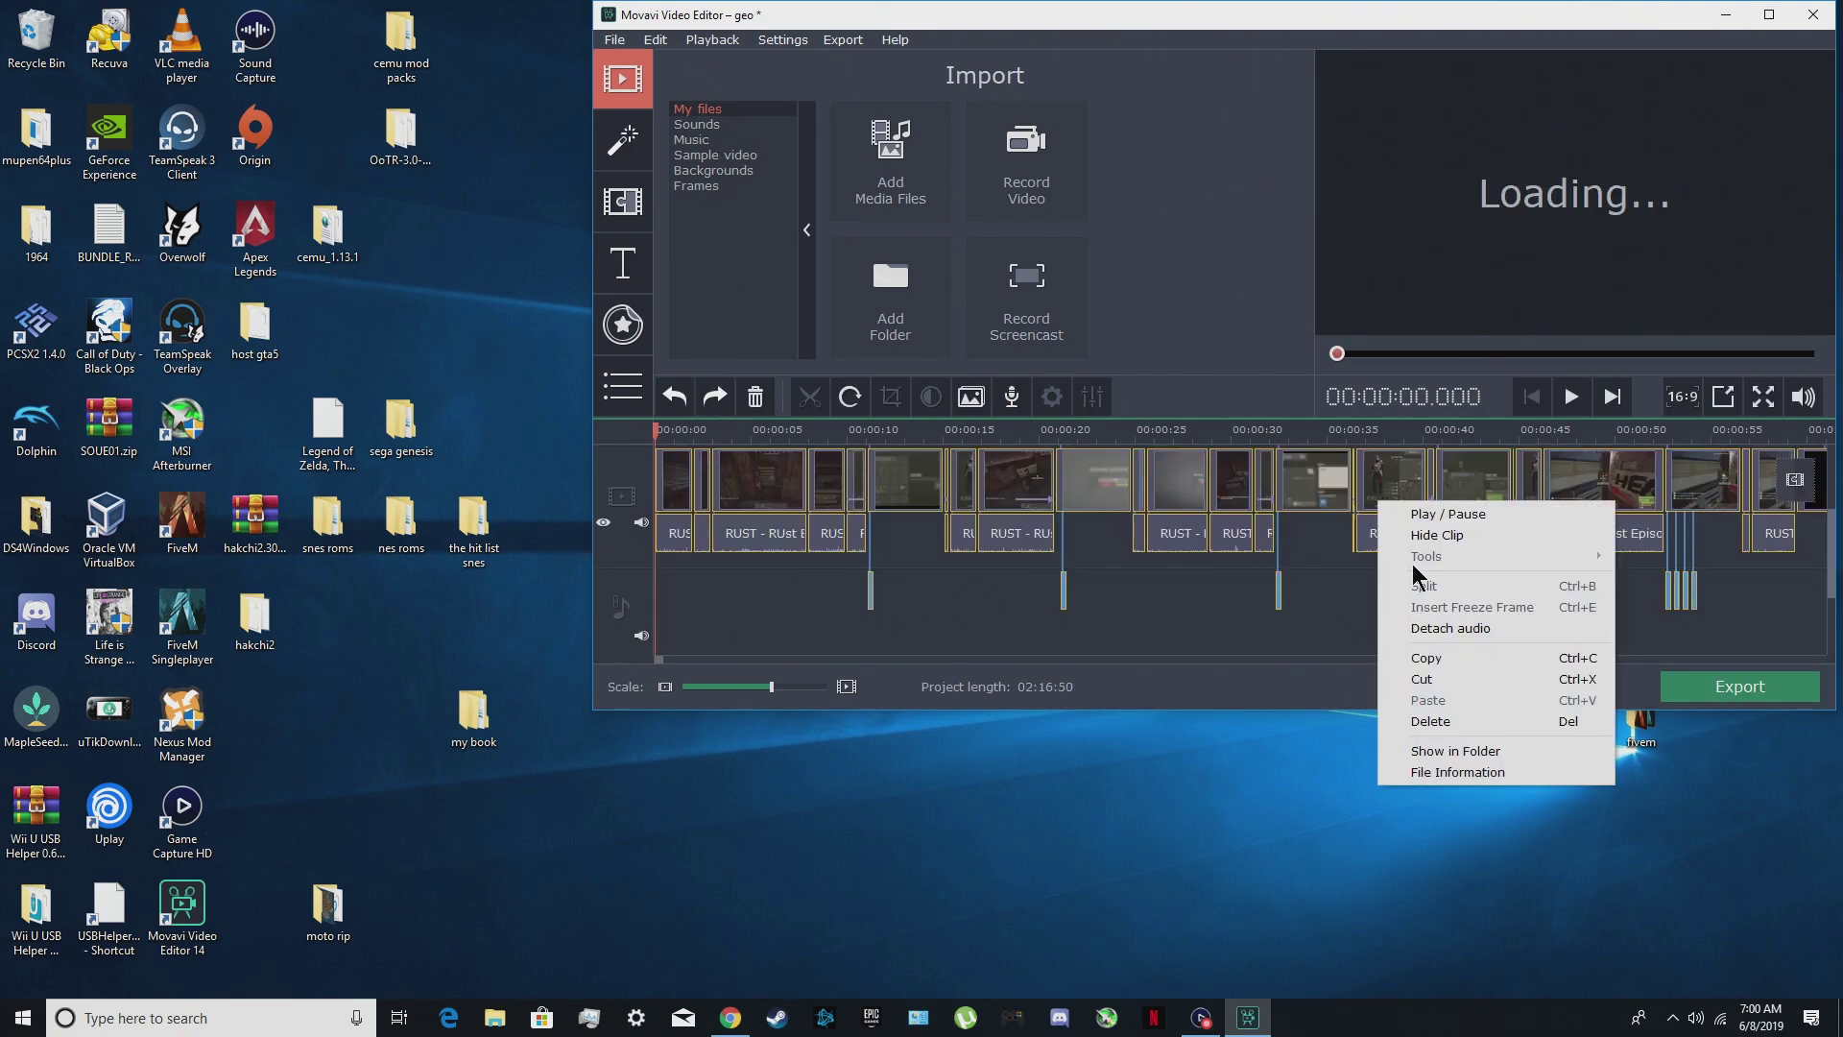
{"action": "left_click", "coordinate": [1452, 720]}
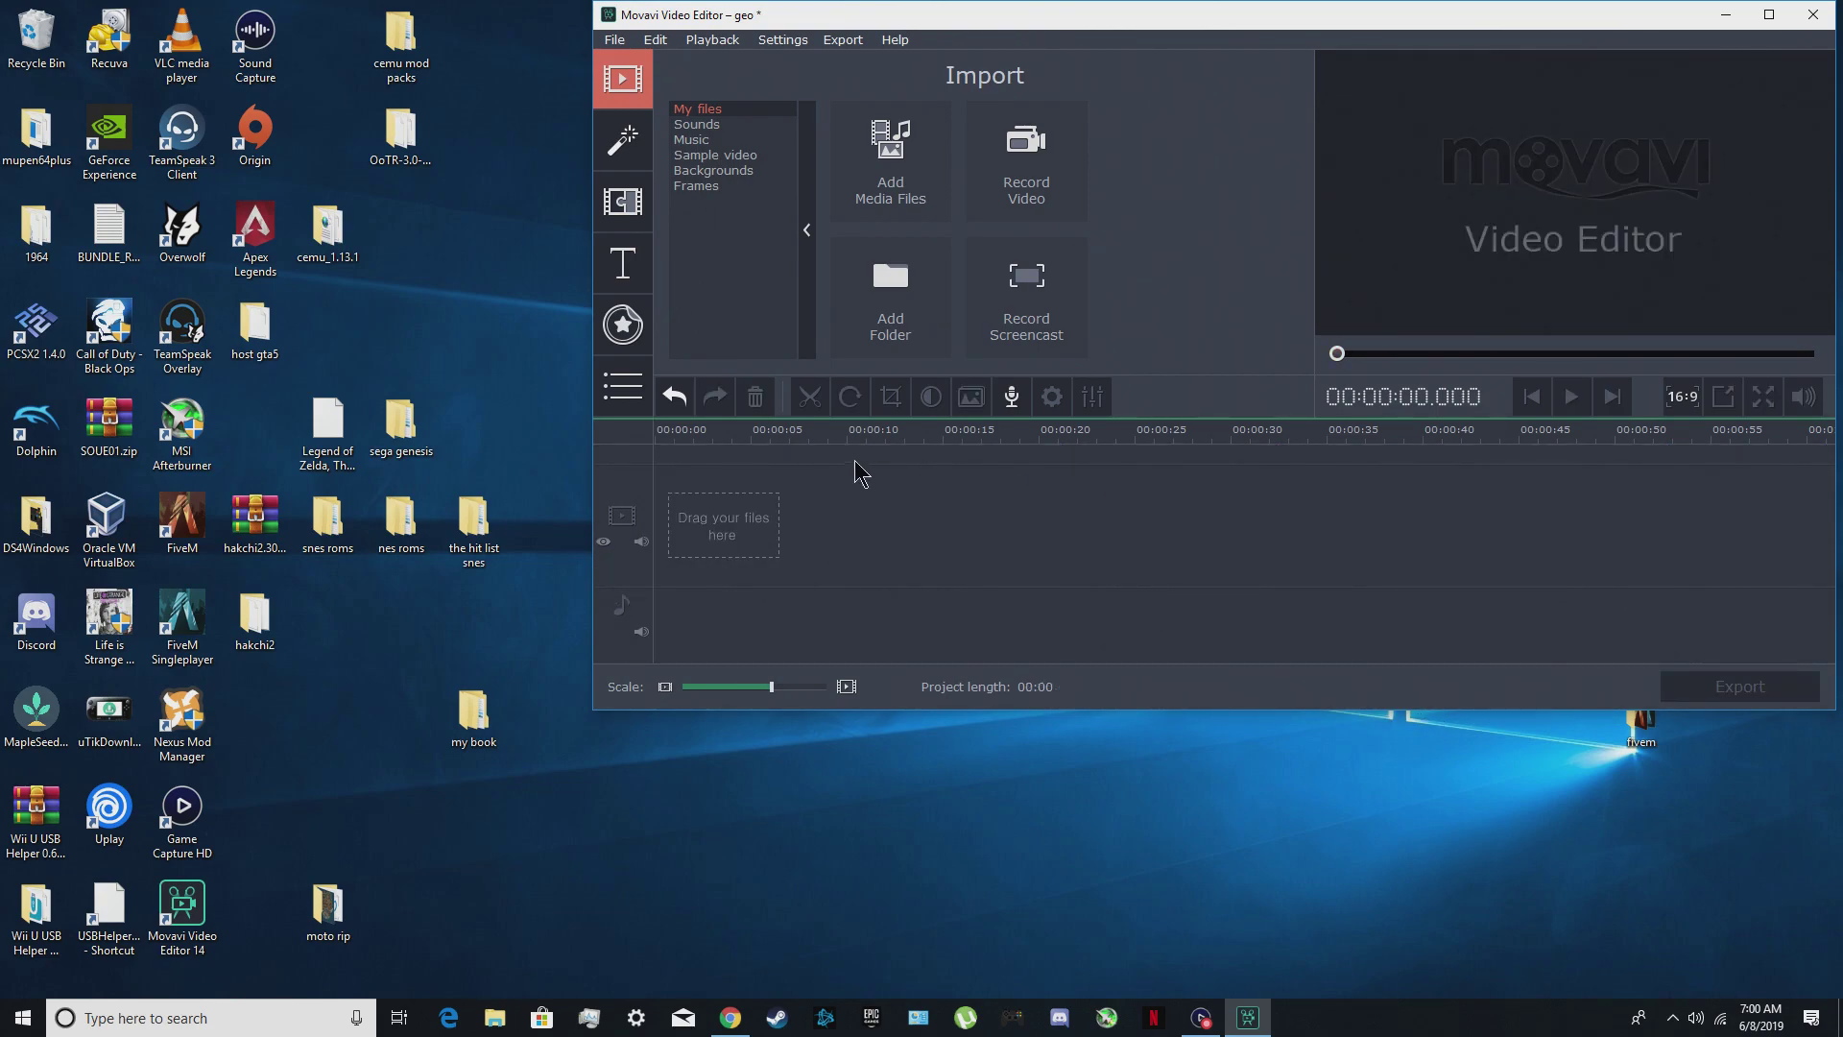
{"action": "left_click", "coordinate": [688, 403]}
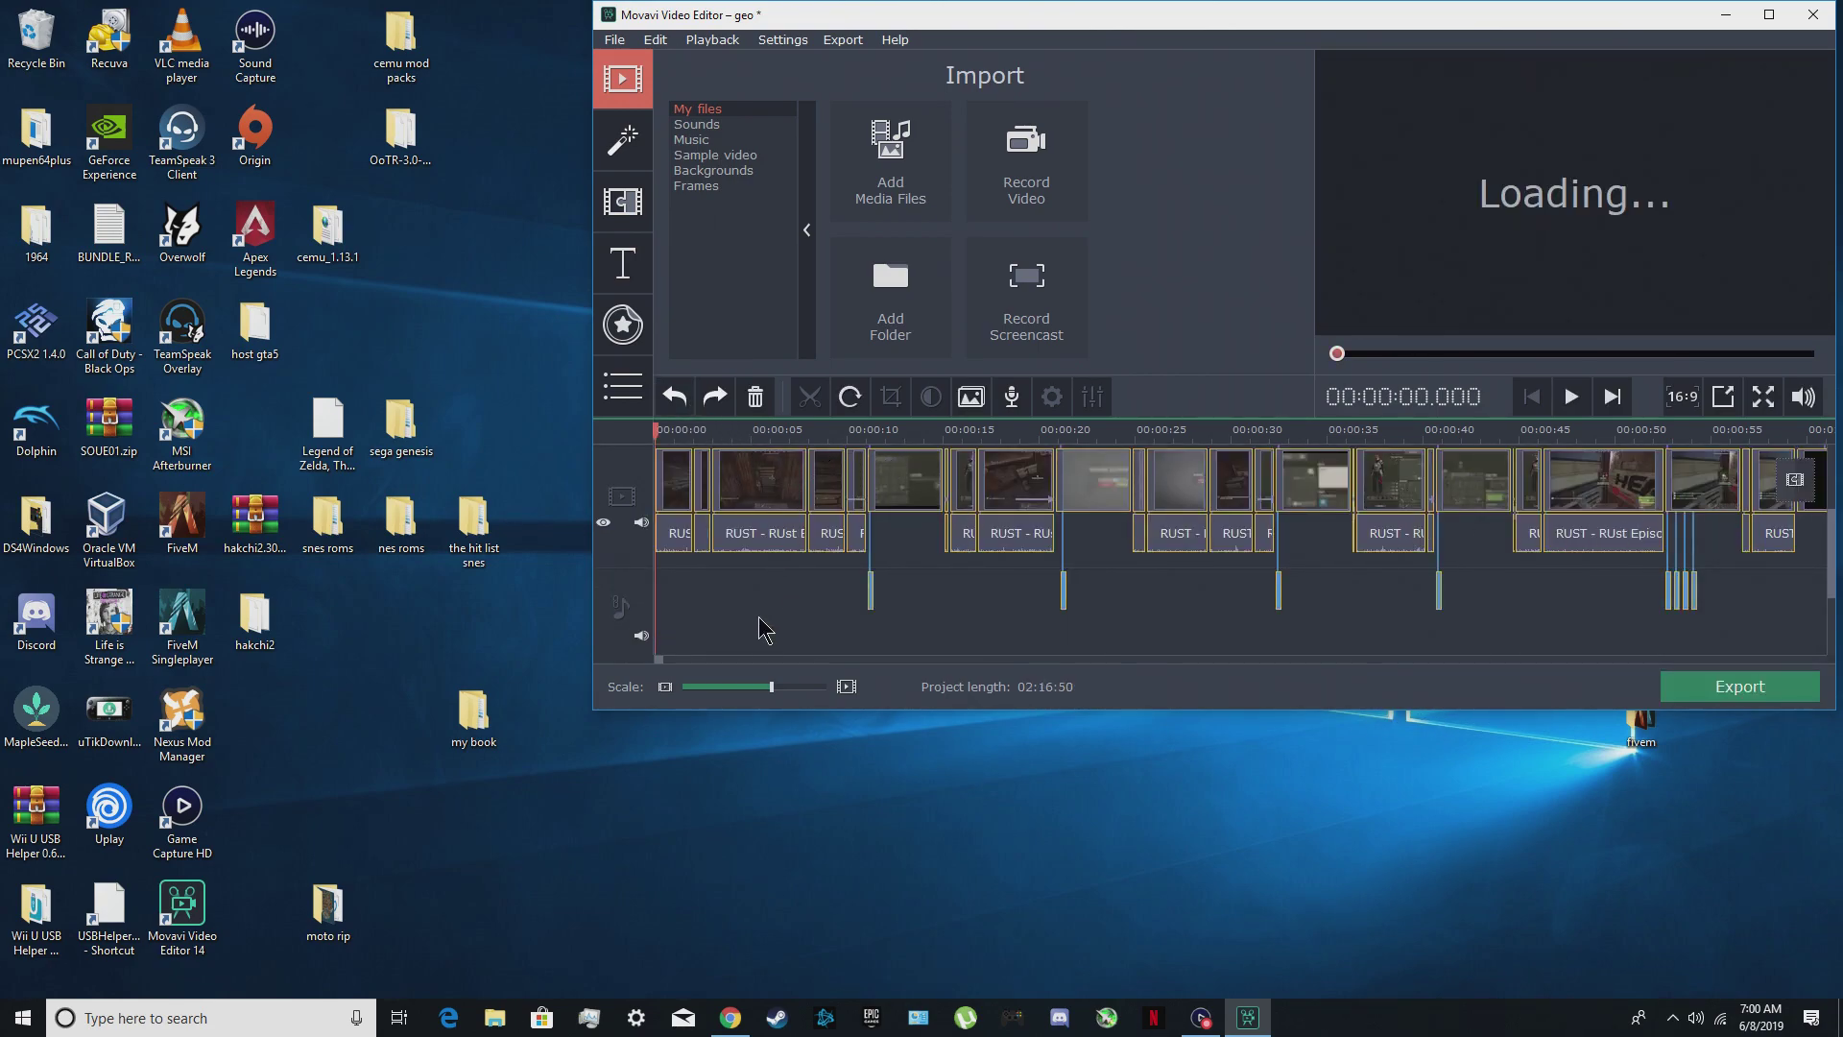
{"action": "left_click_drag", "start_coordinate": [657, 431], "coordinate": [1529, 499]}
{"action": "left_click", "coordinate": [810, 397]}
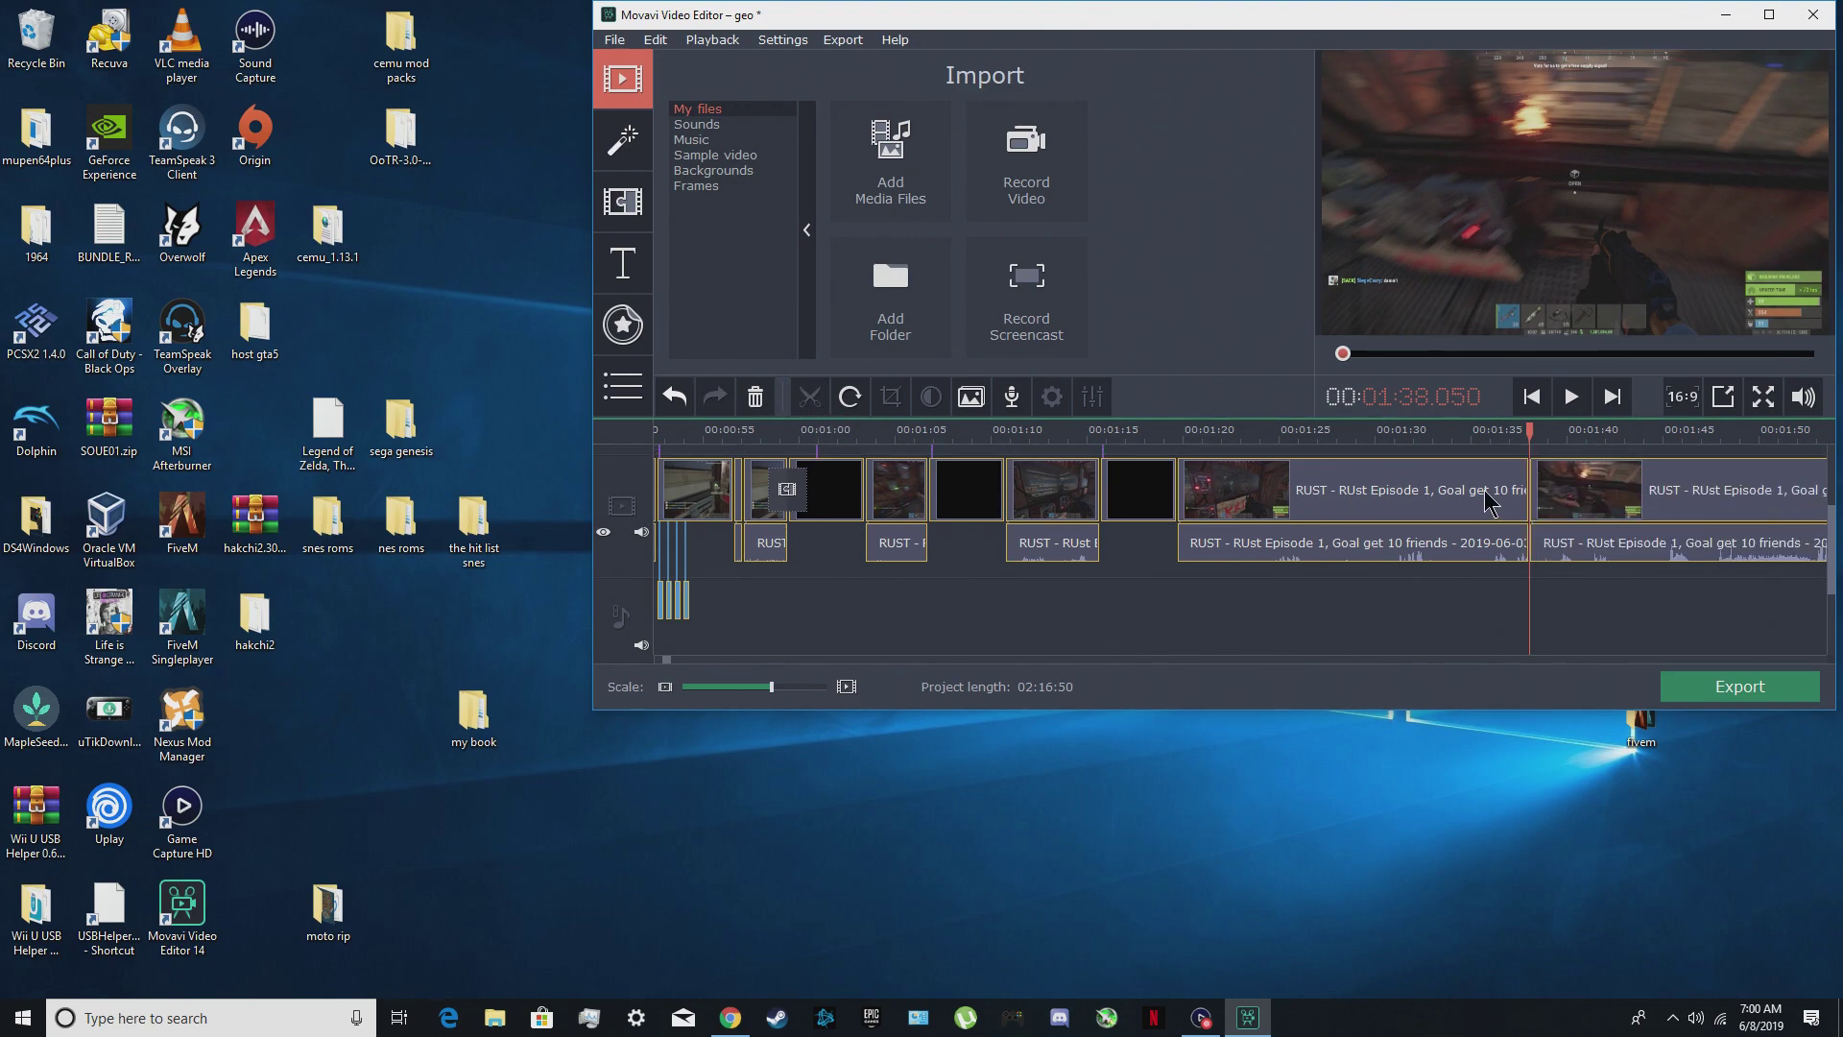
{"action": "right_click", "coordinate": [1417, 497]}
{"action": "left_click", "coordinate": [1491, 714]}
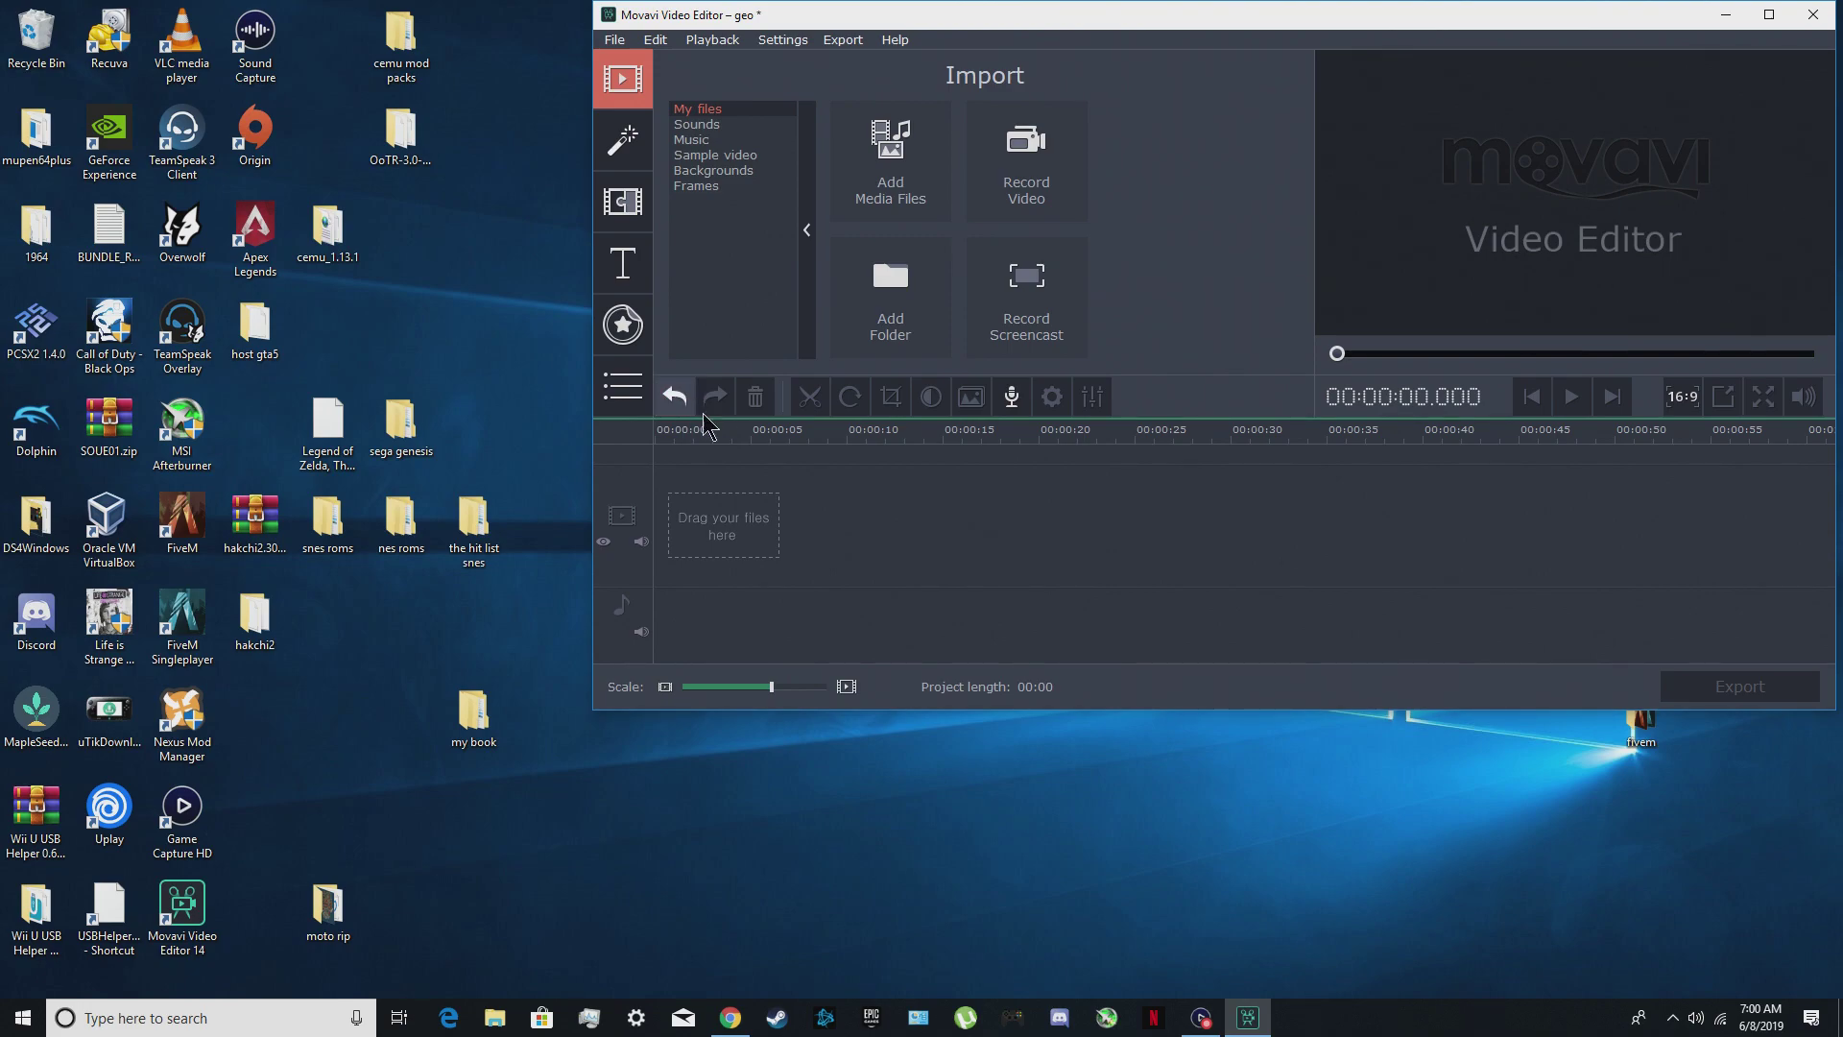
{"action": "left_click", "coordinate": [684, 401]}
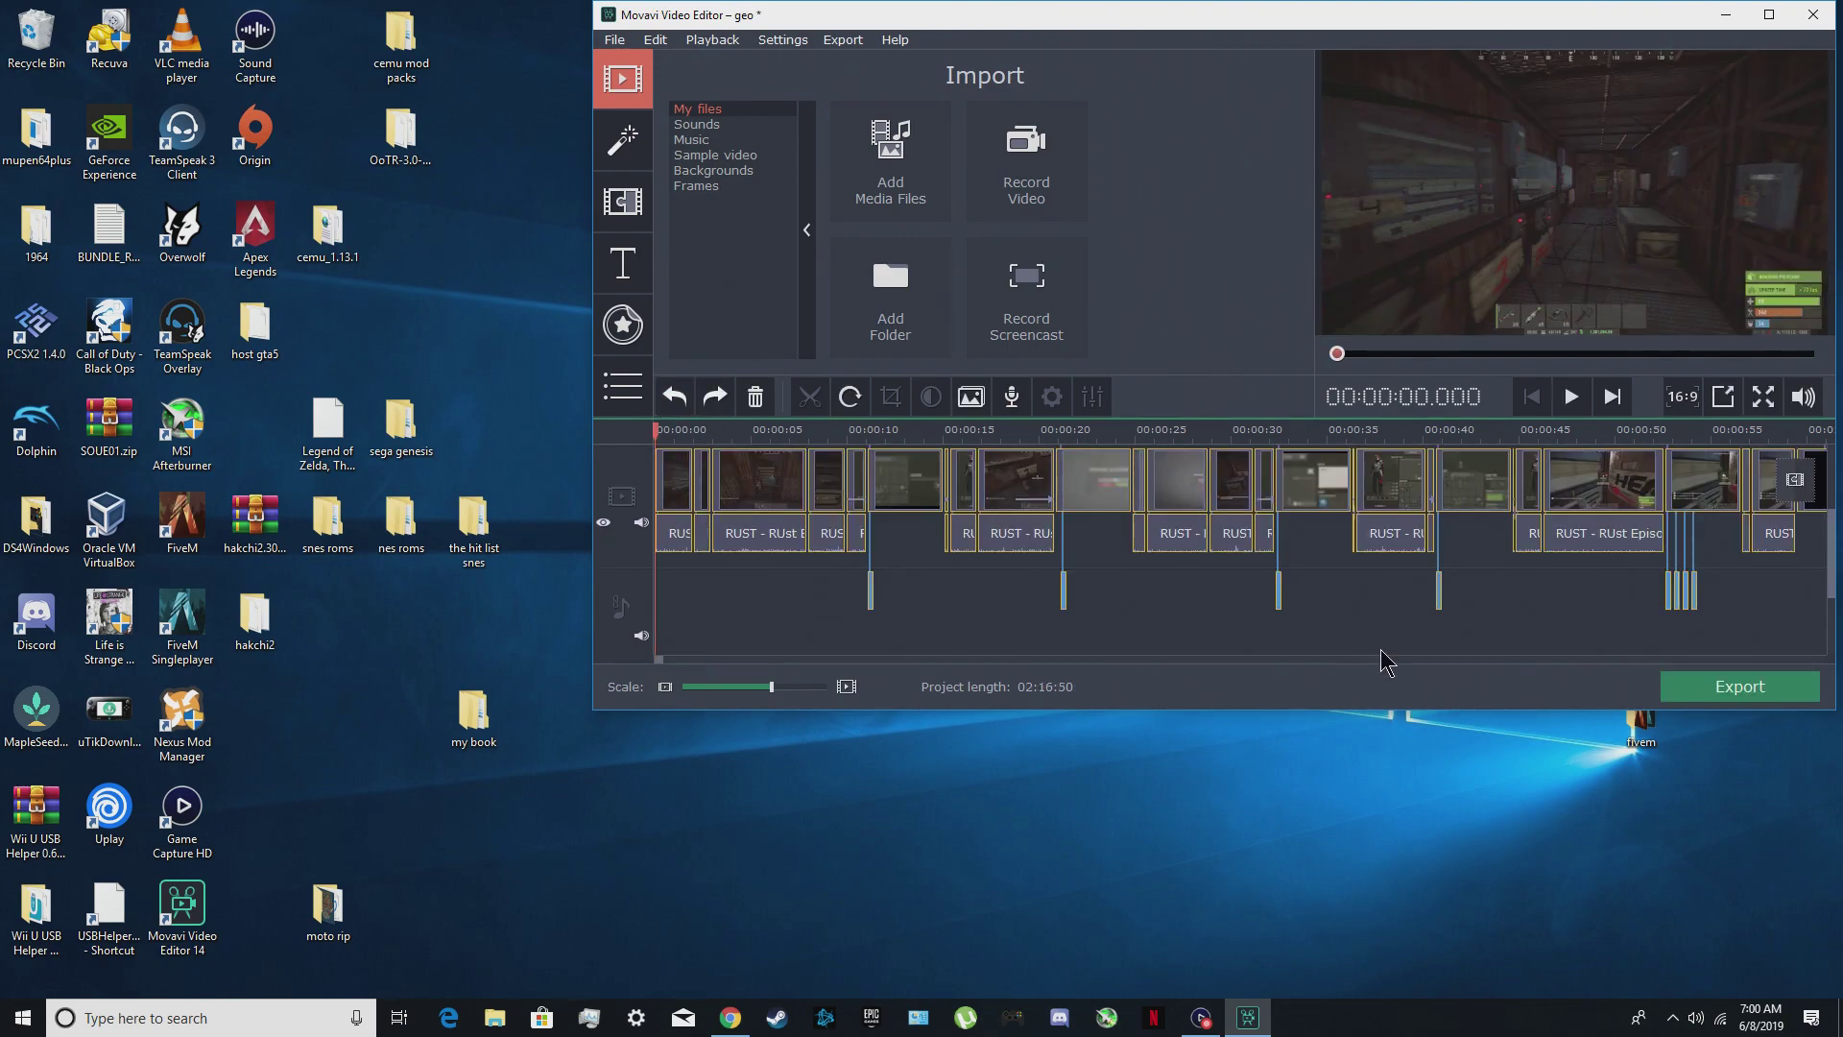
- Remove the clips once more, bring them back, then undo until the timeline is empty
{"action": "right_click", "coordinate": [1393, 498]}
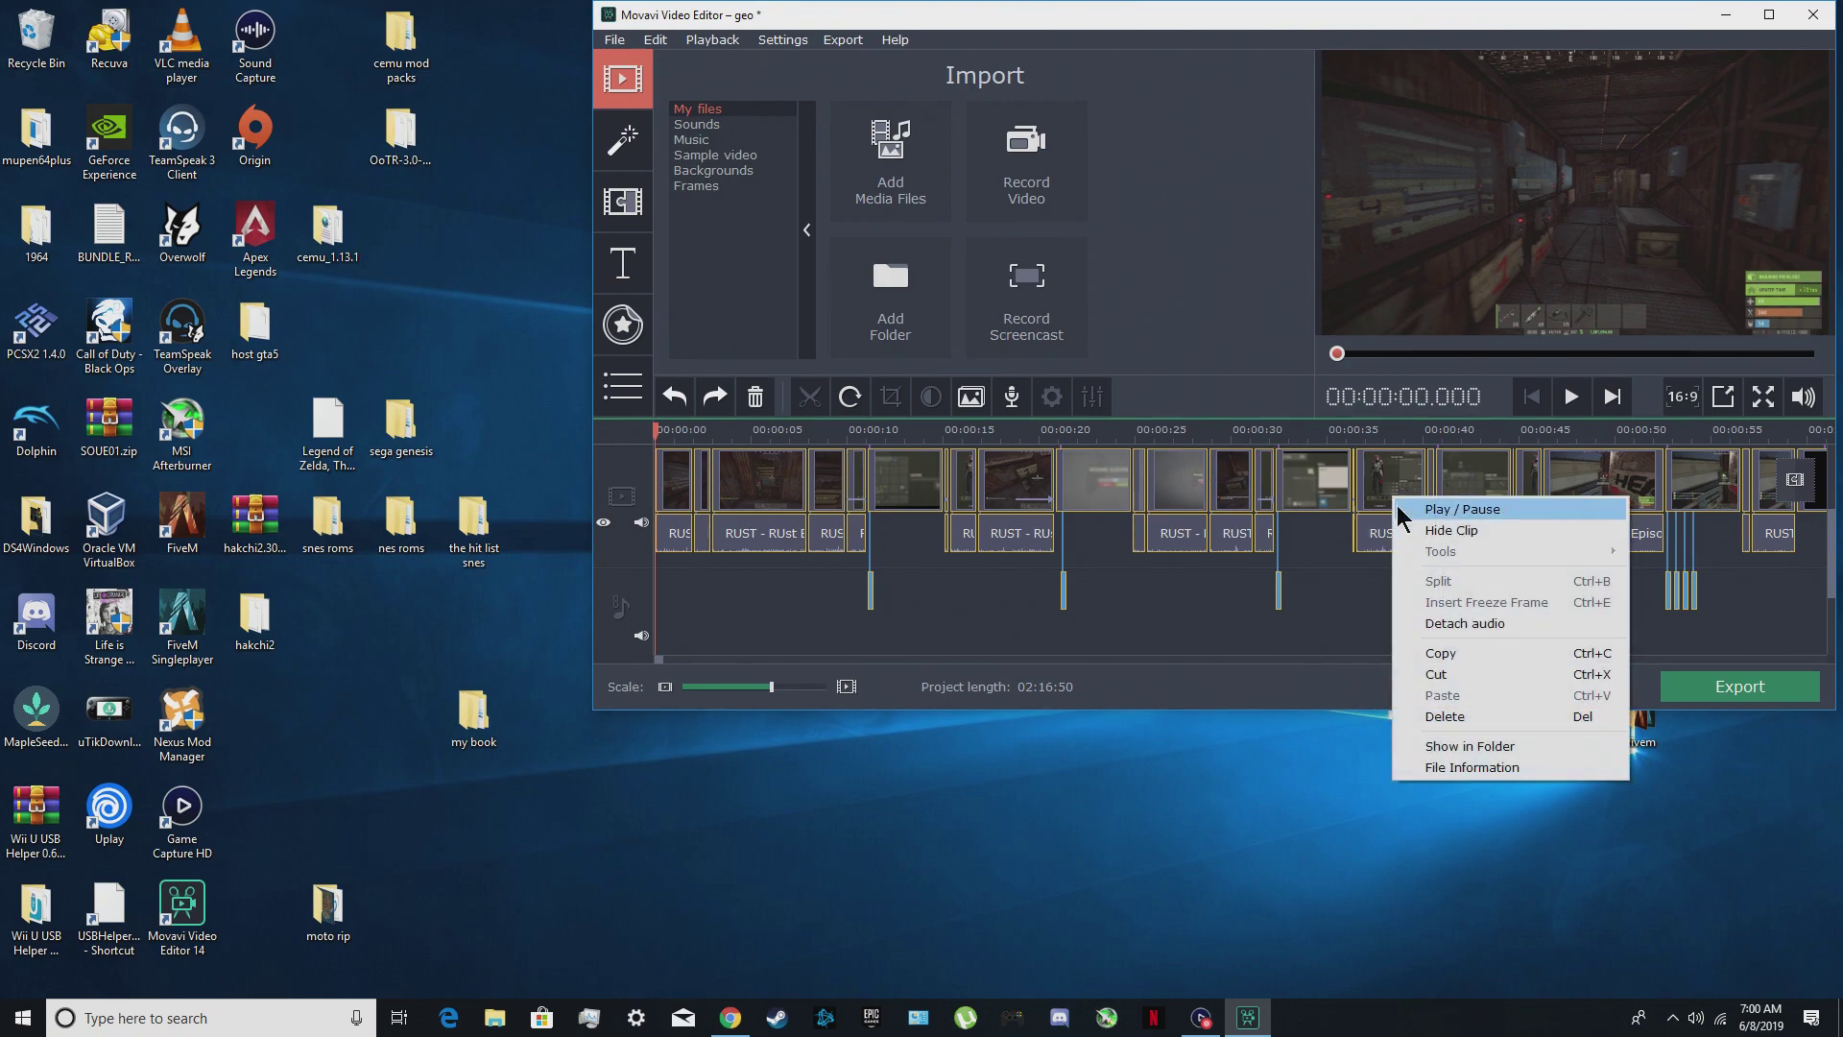
{"action": "left_click", "coordinate": [1440, 717]}
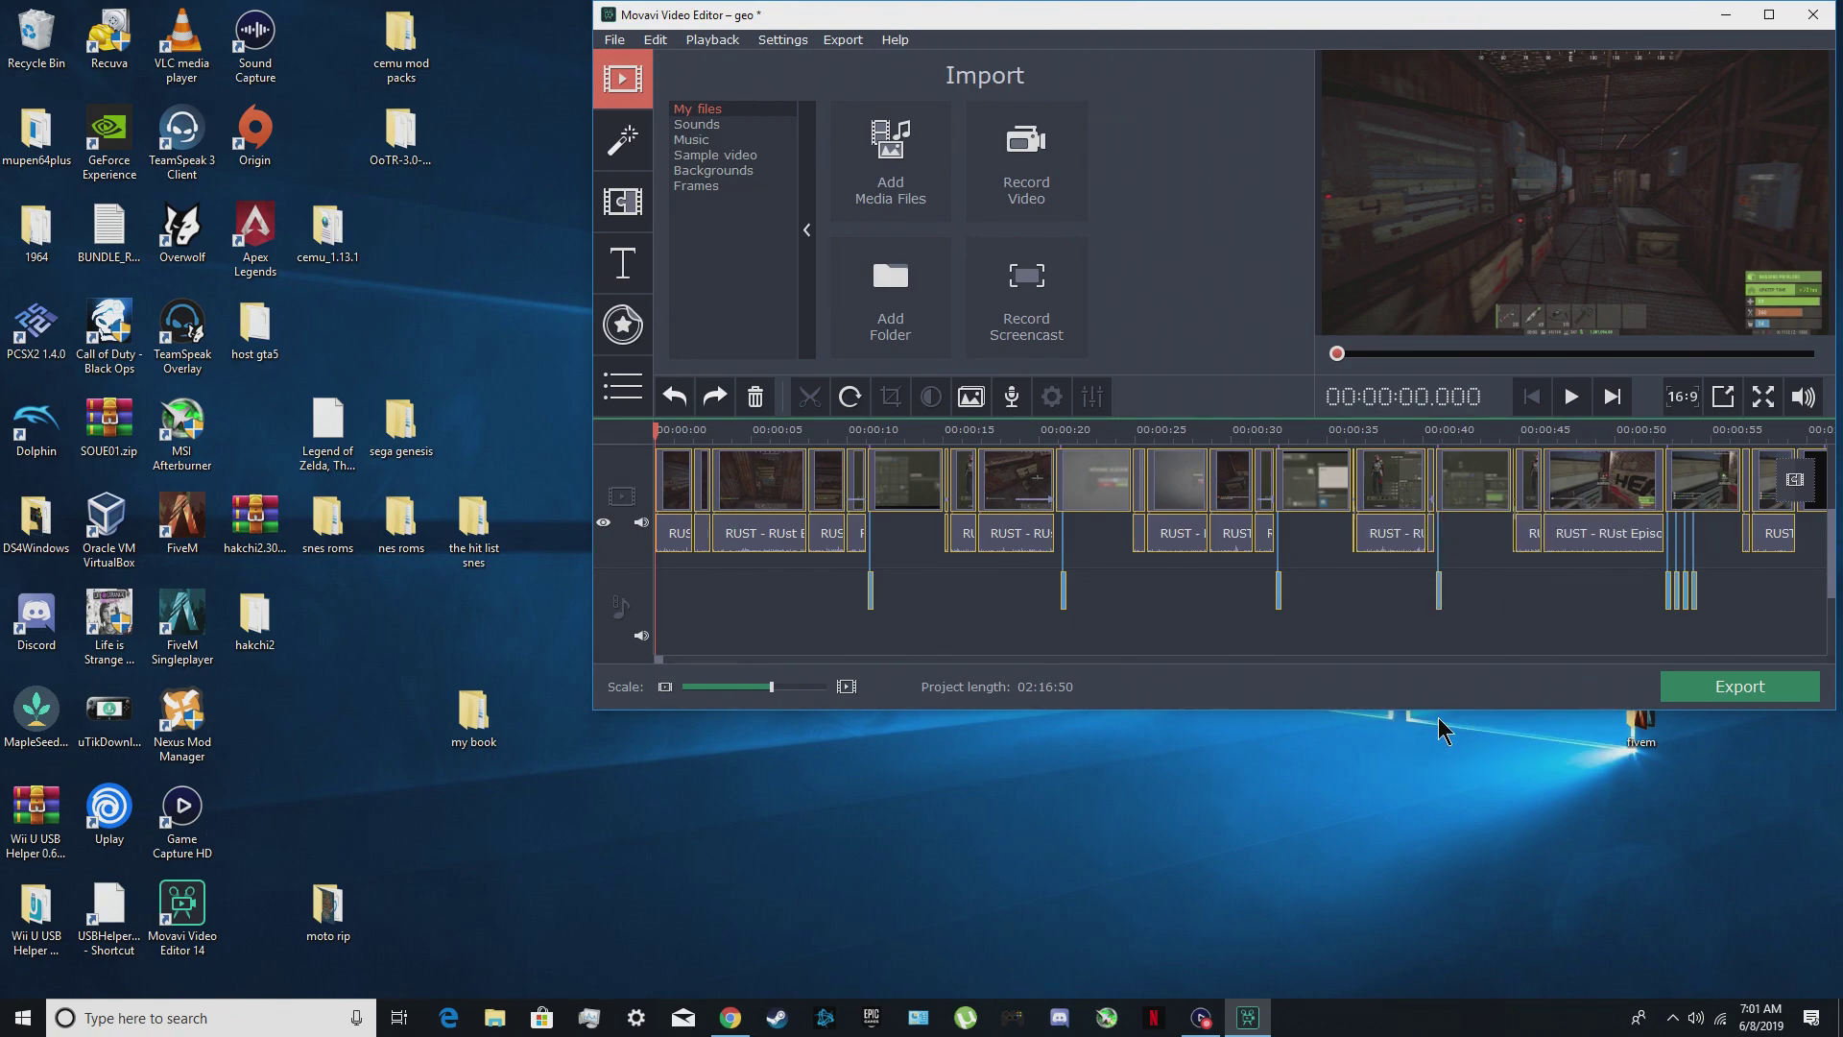
{"action": "left_click", "coordinate": [672, 407]}
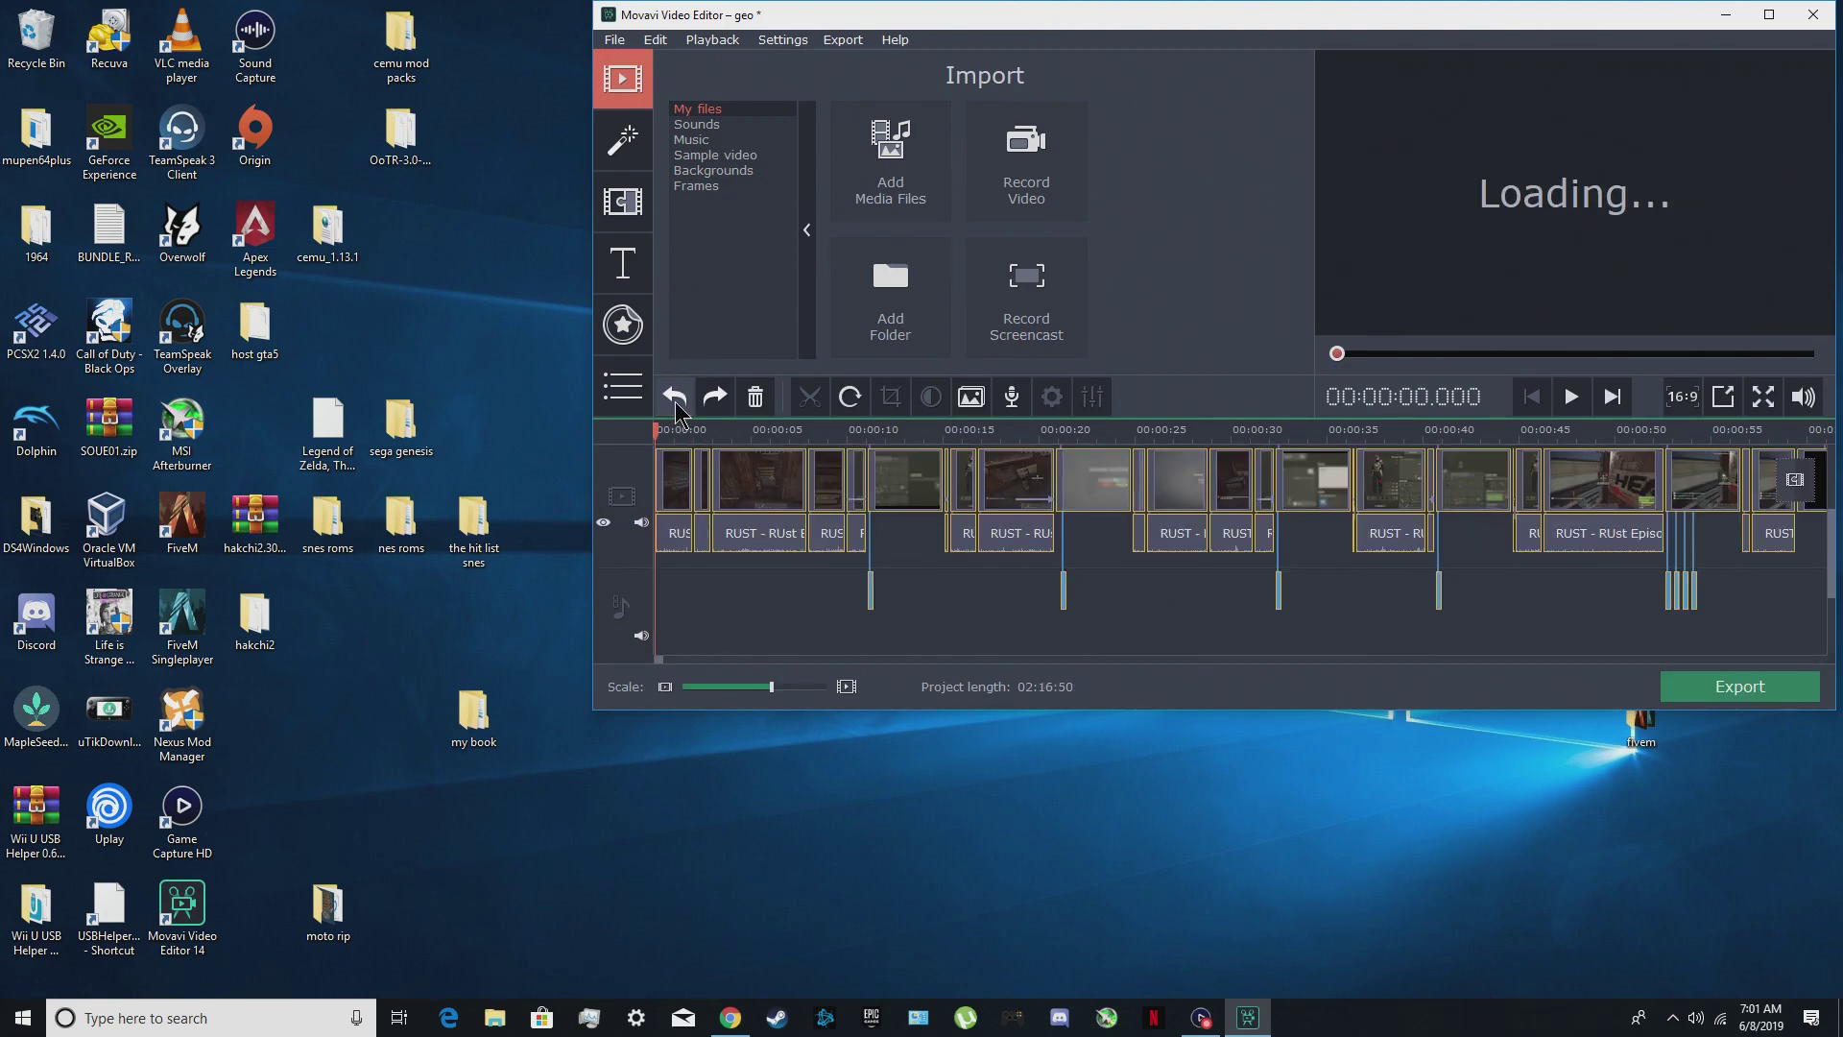
{"action": "left_click", "coordinate": [676, 411]}
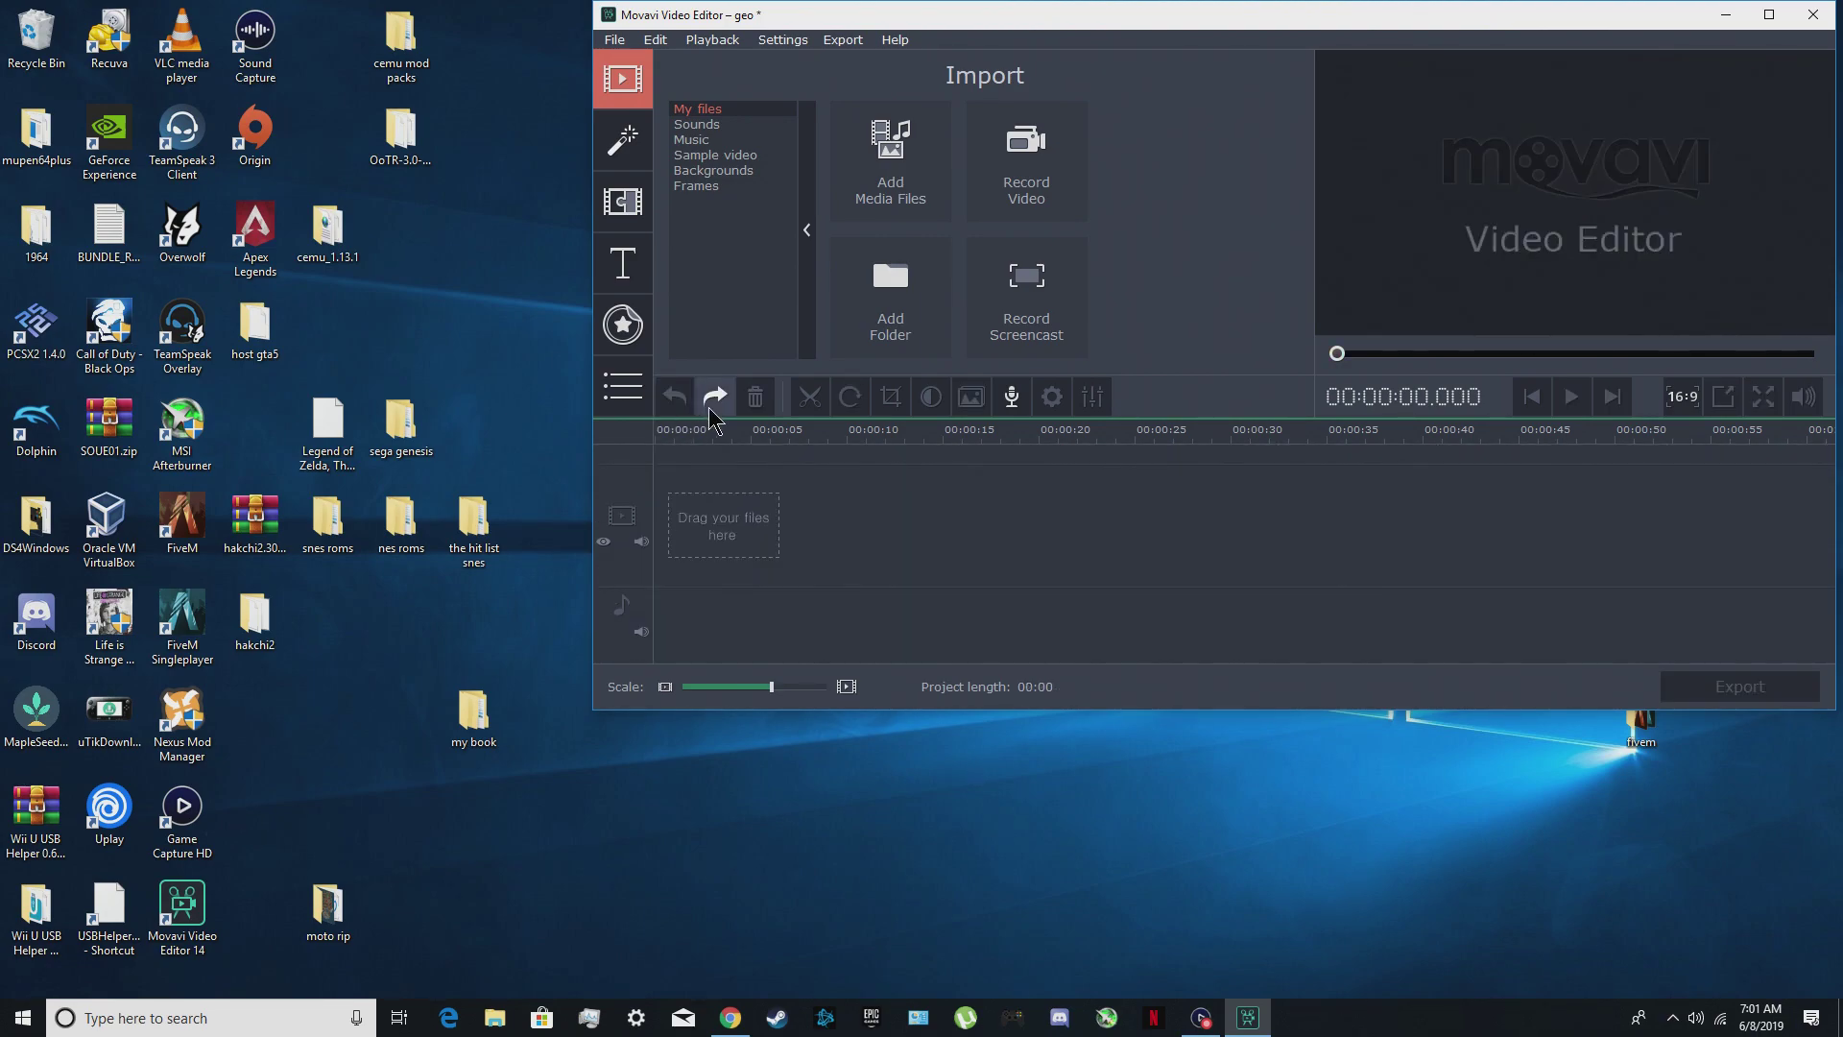
- Redo to restore the clips, attempt File > Save Project, and dismiss the cannot-save error
{"action": "left_click", "coordinate": [712, 408]}
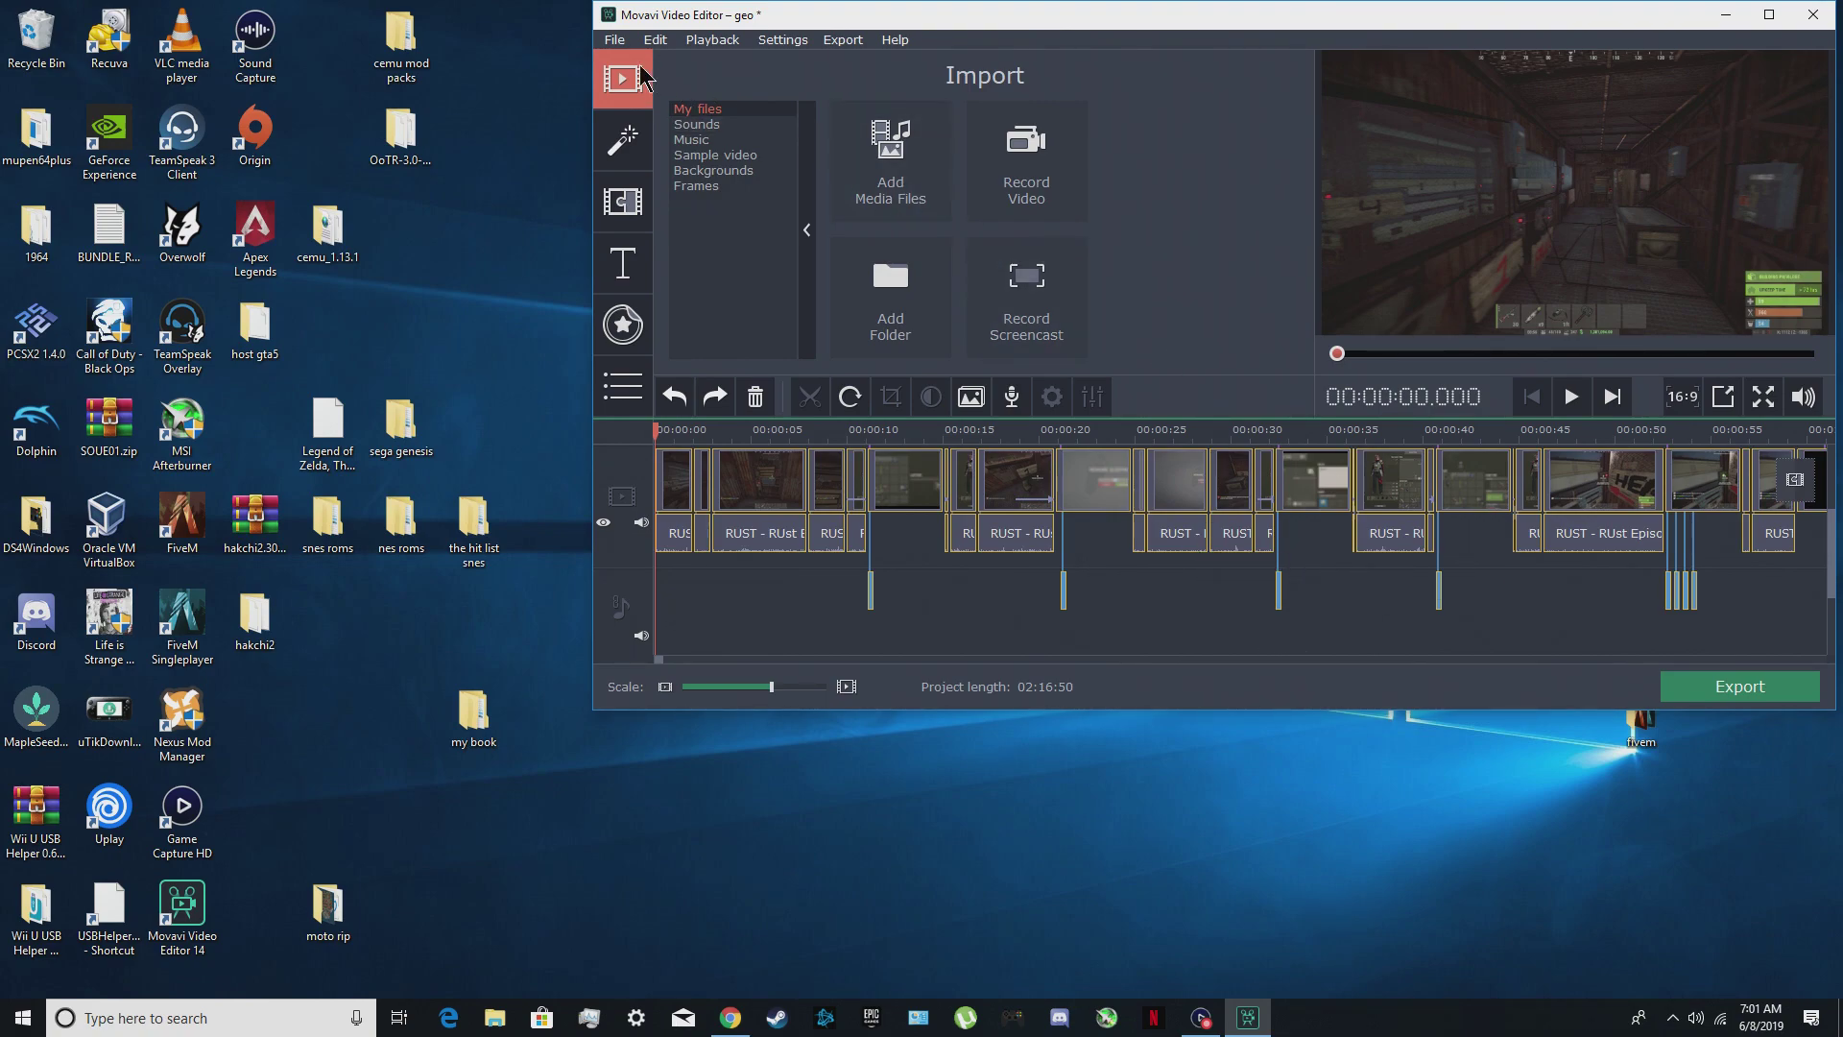
{"action": "left_click", "coordinate": [617, 42]}
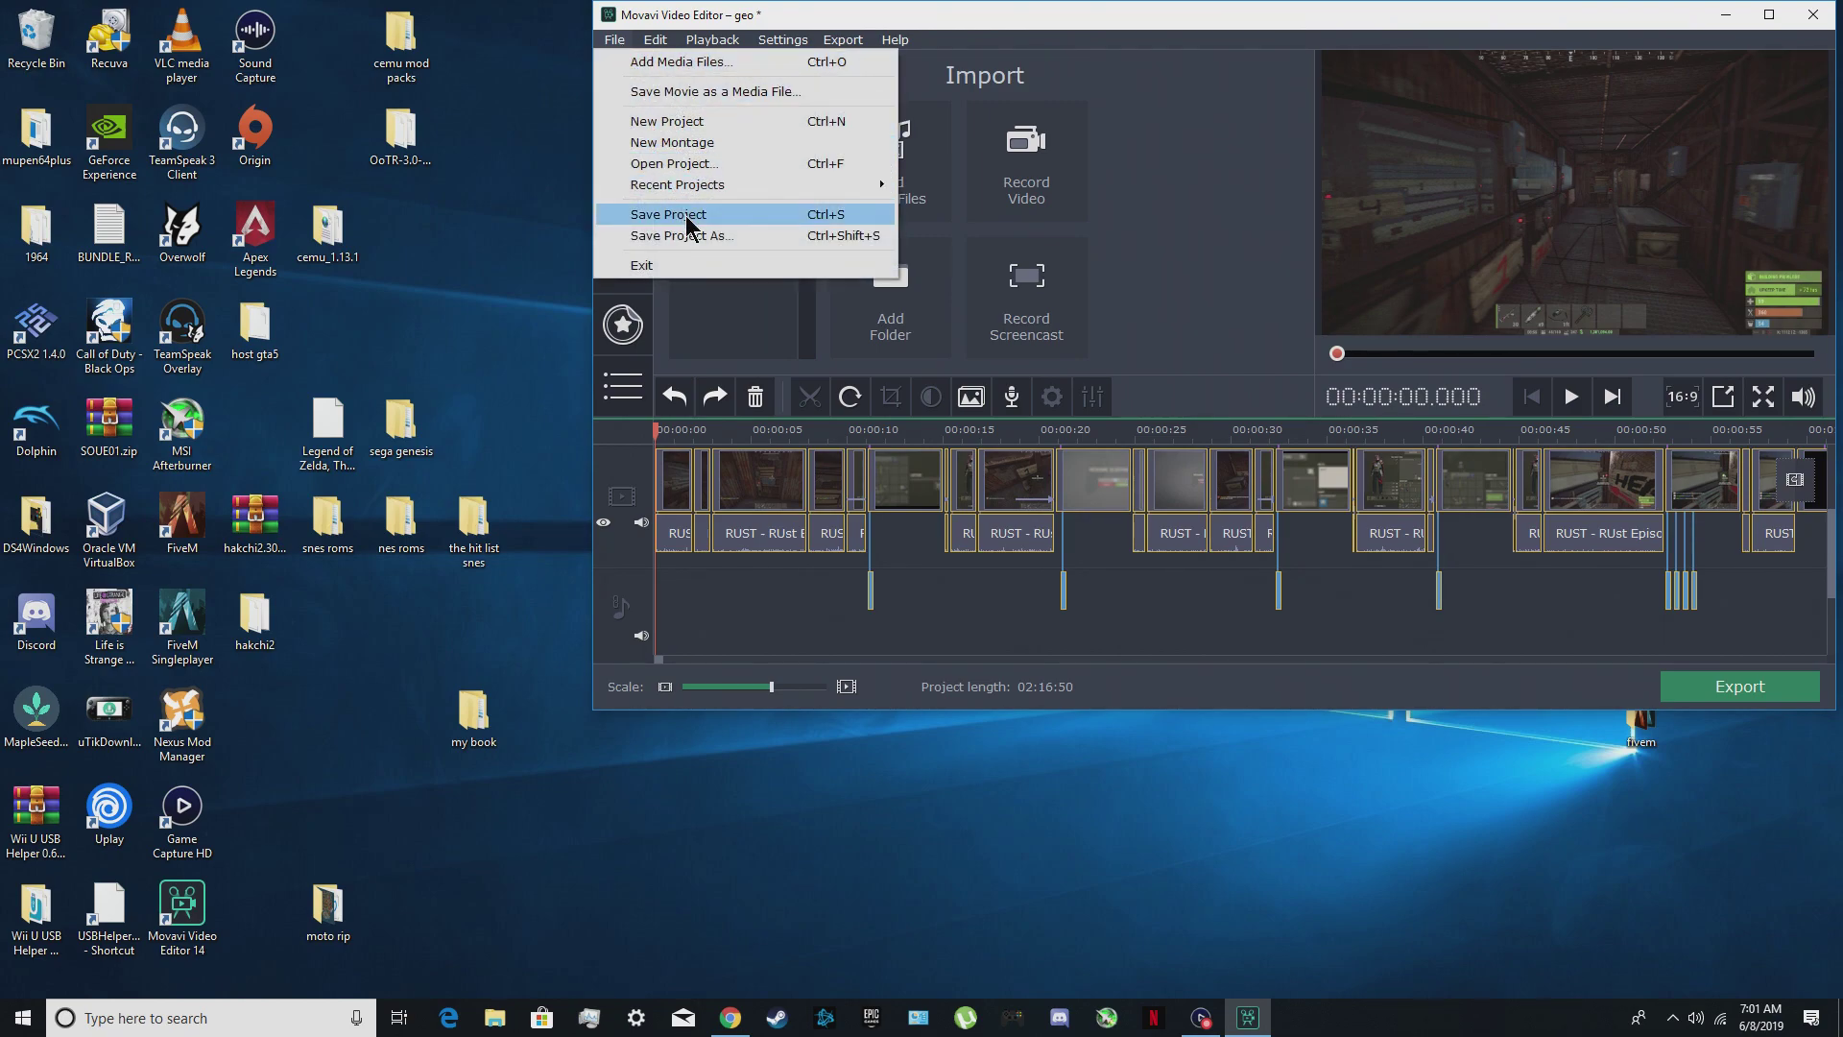
{"action": "left_click", "coordinate": [687, 216]}
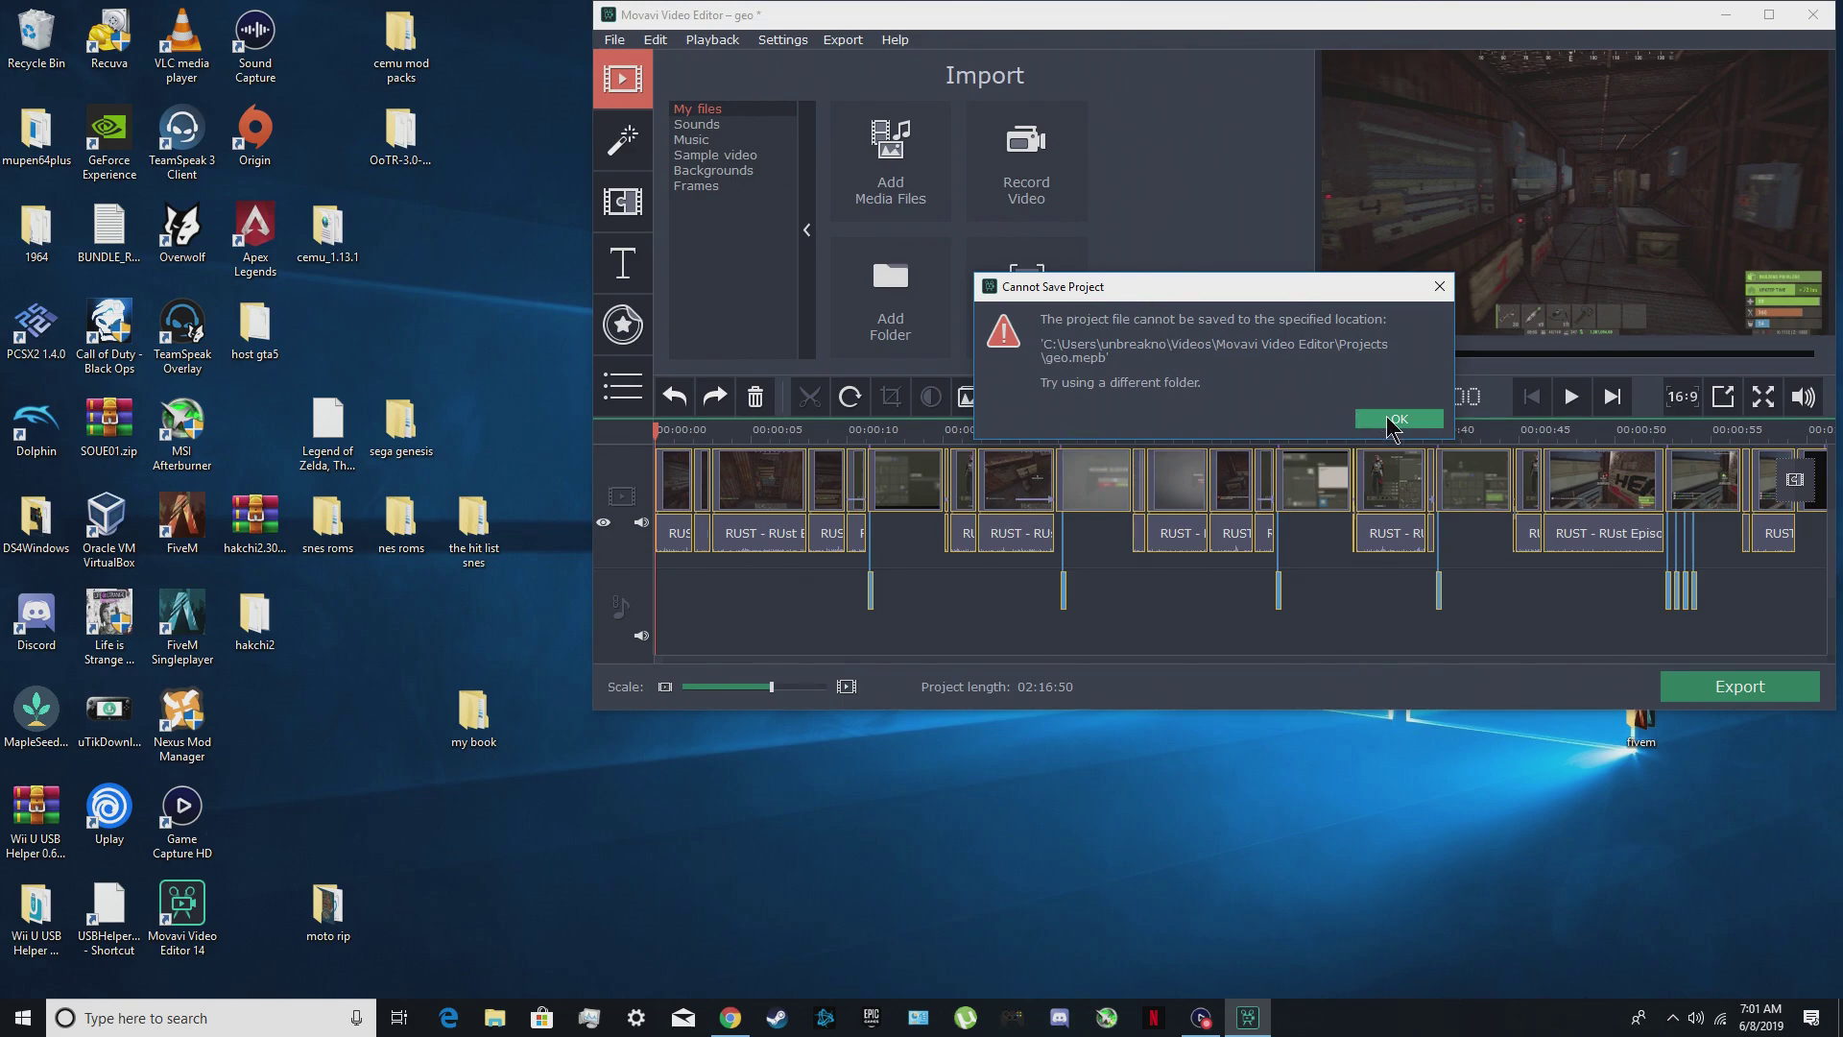
{"action": "left_click", "coordinate": [1392, 422]}
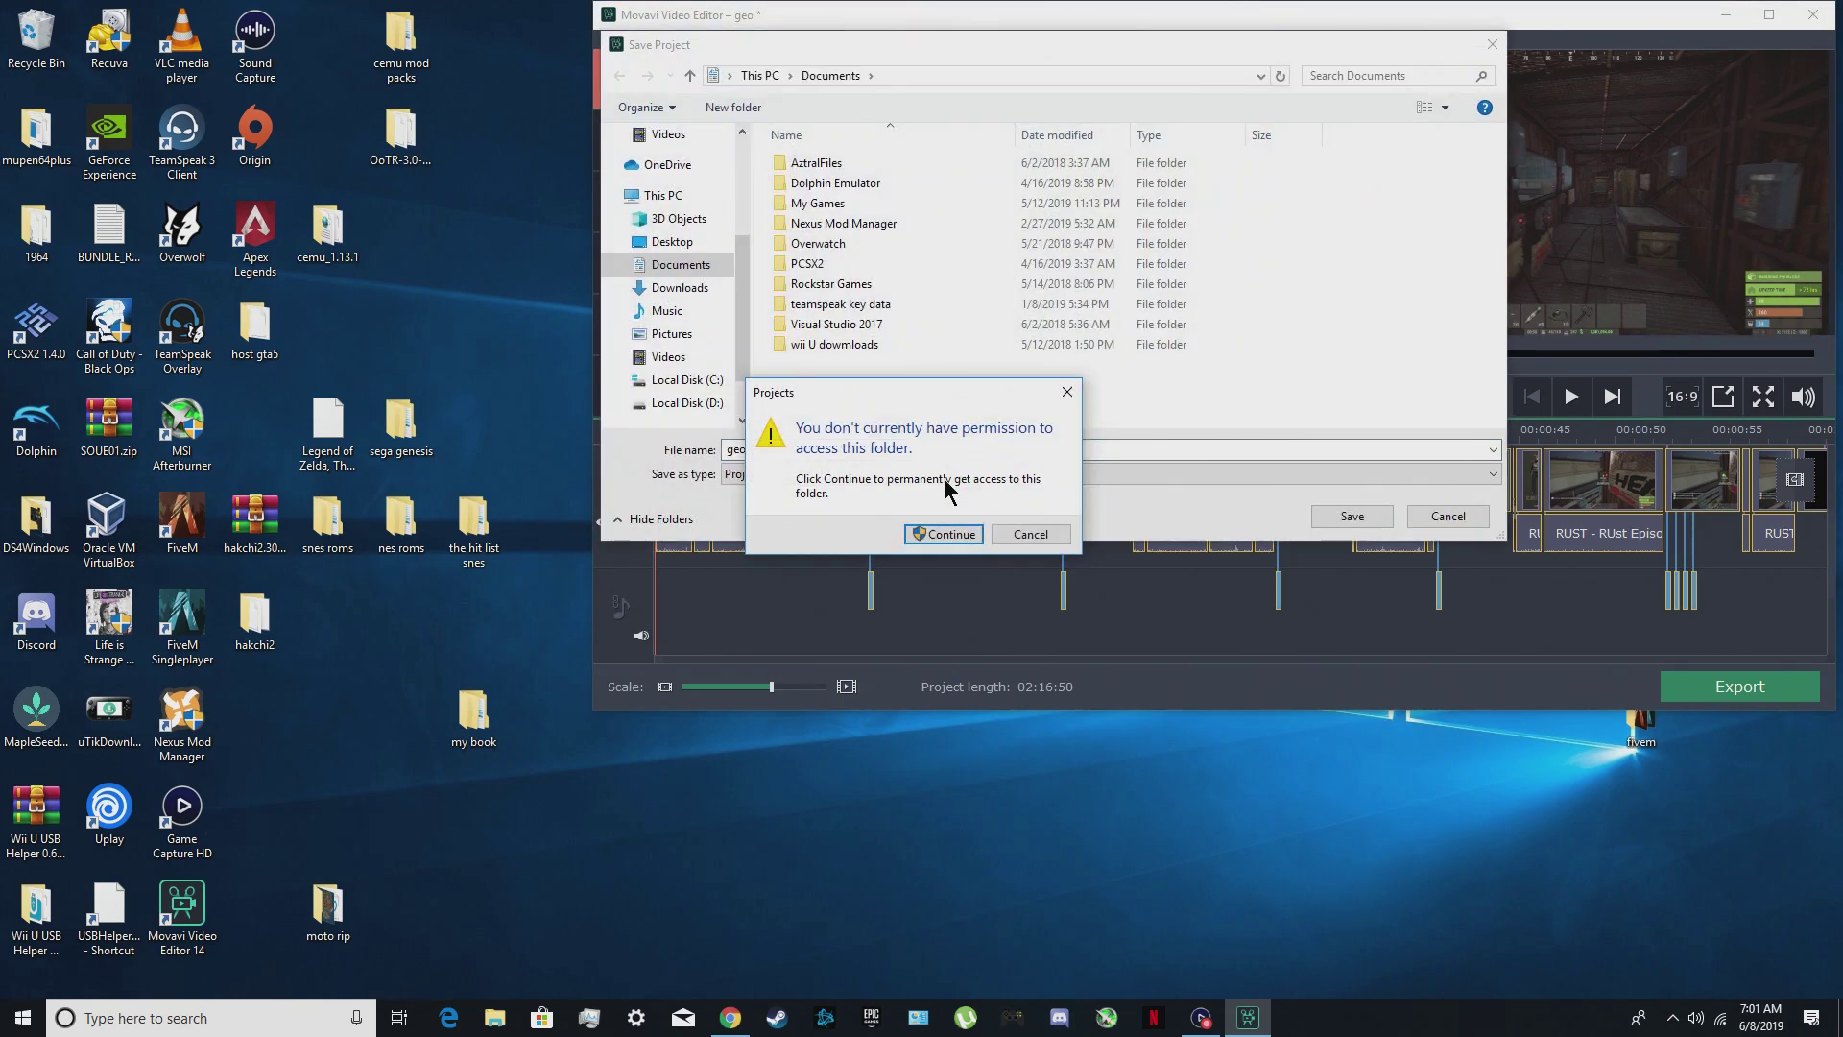
- Grant administrator access to Projects and save over geo.mepb, confirming the replacement
{"action": "left_click", "coordinate": [966, 538]}
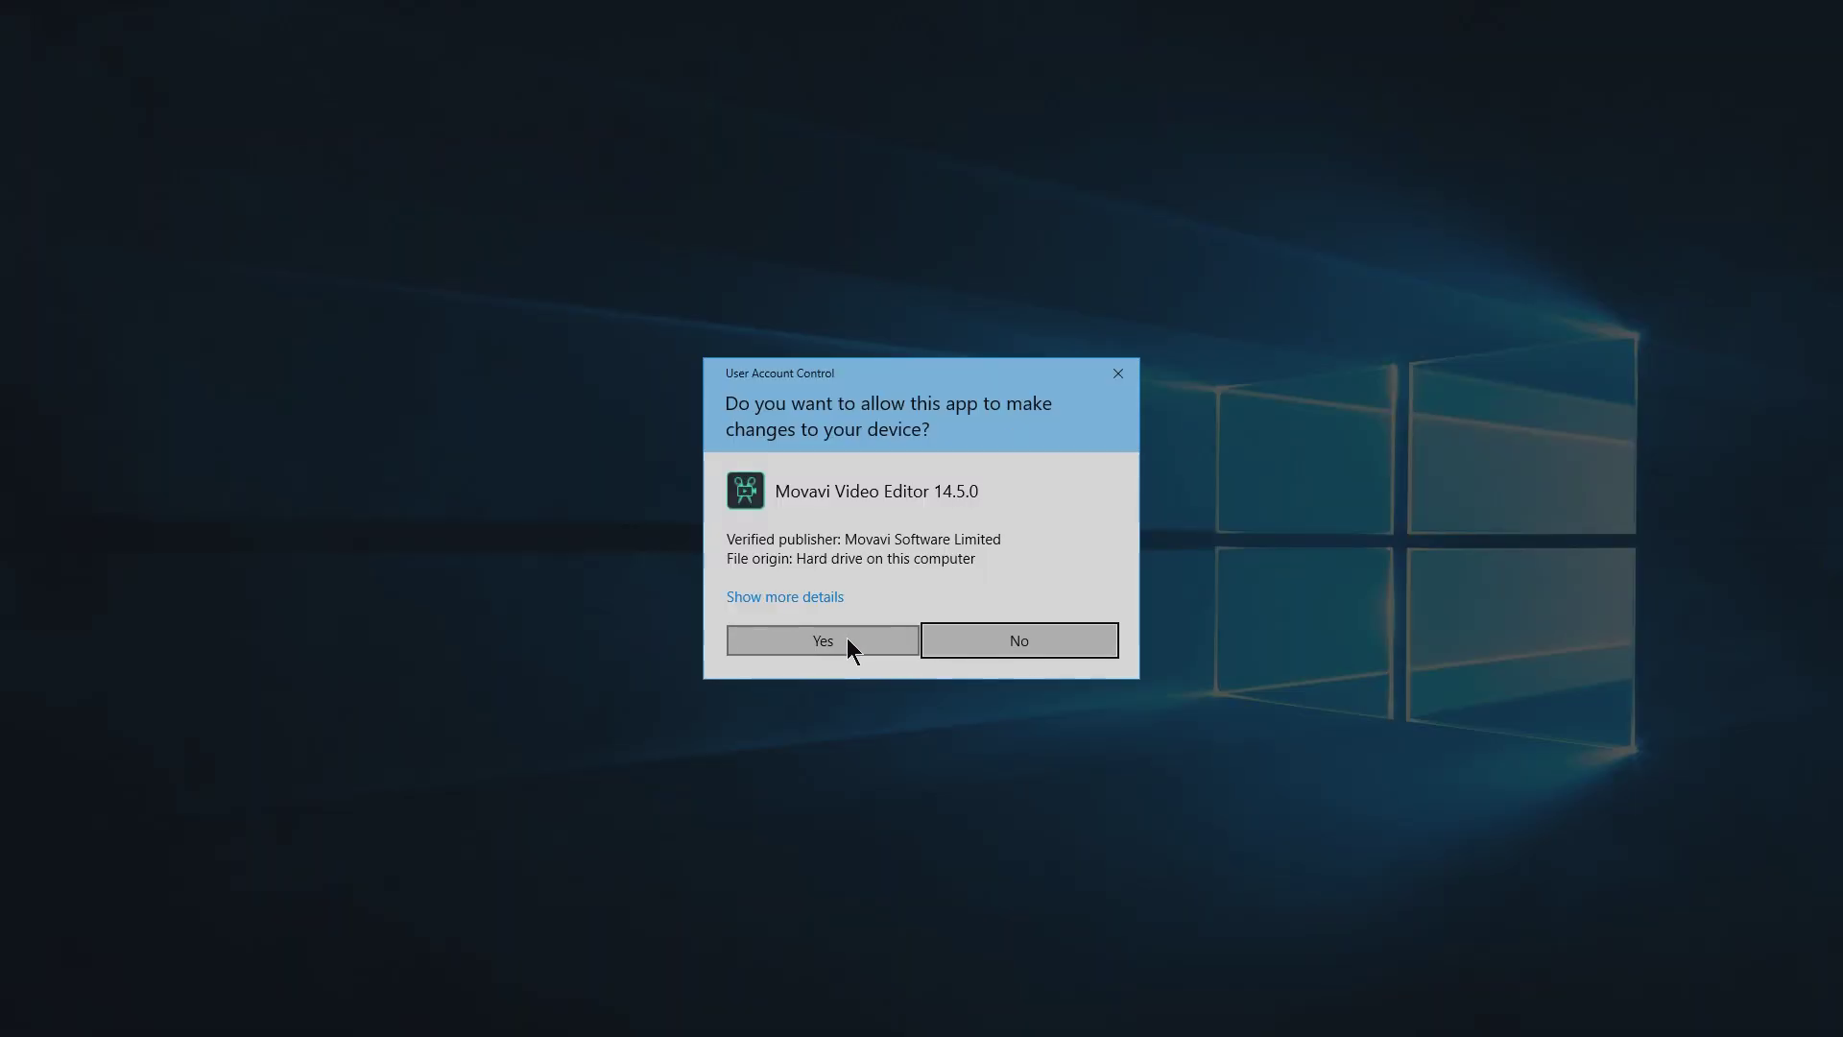
{"action": "left_click", "coordinate": [823, 640]}
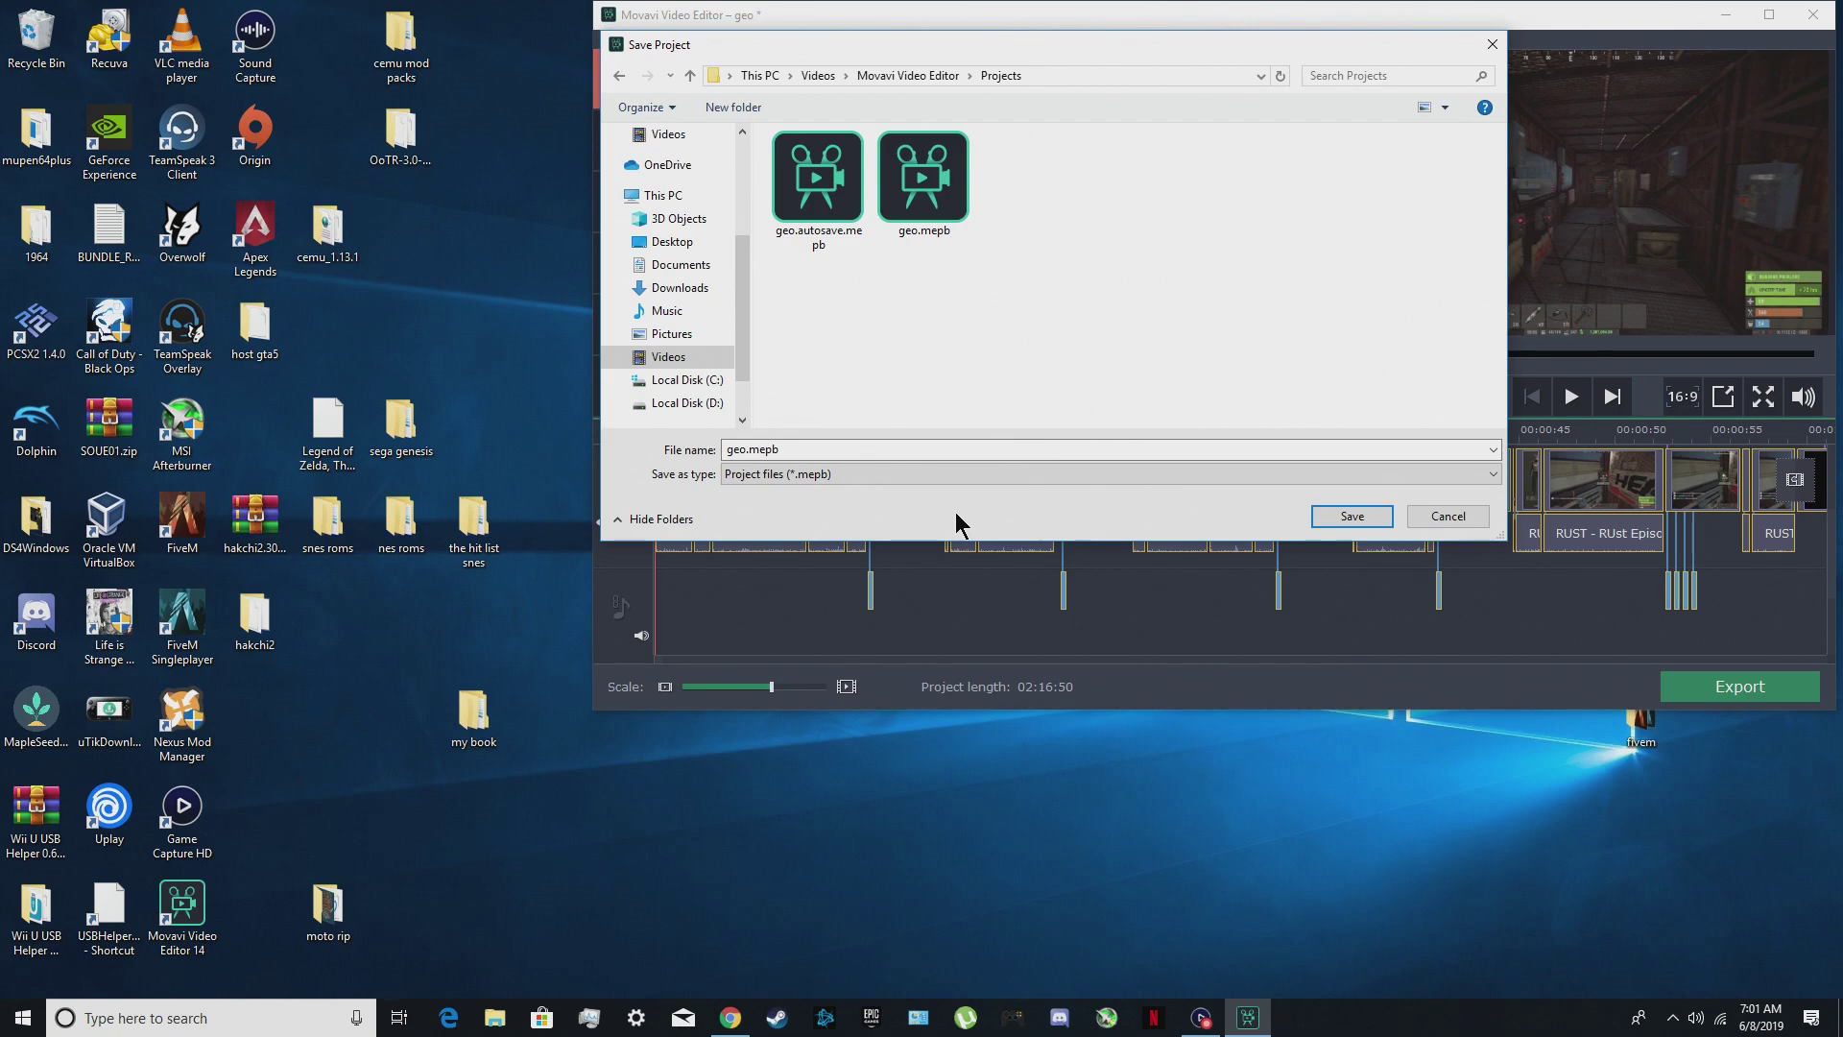
{"action": "left_click", "coordinate": [950, 197]}
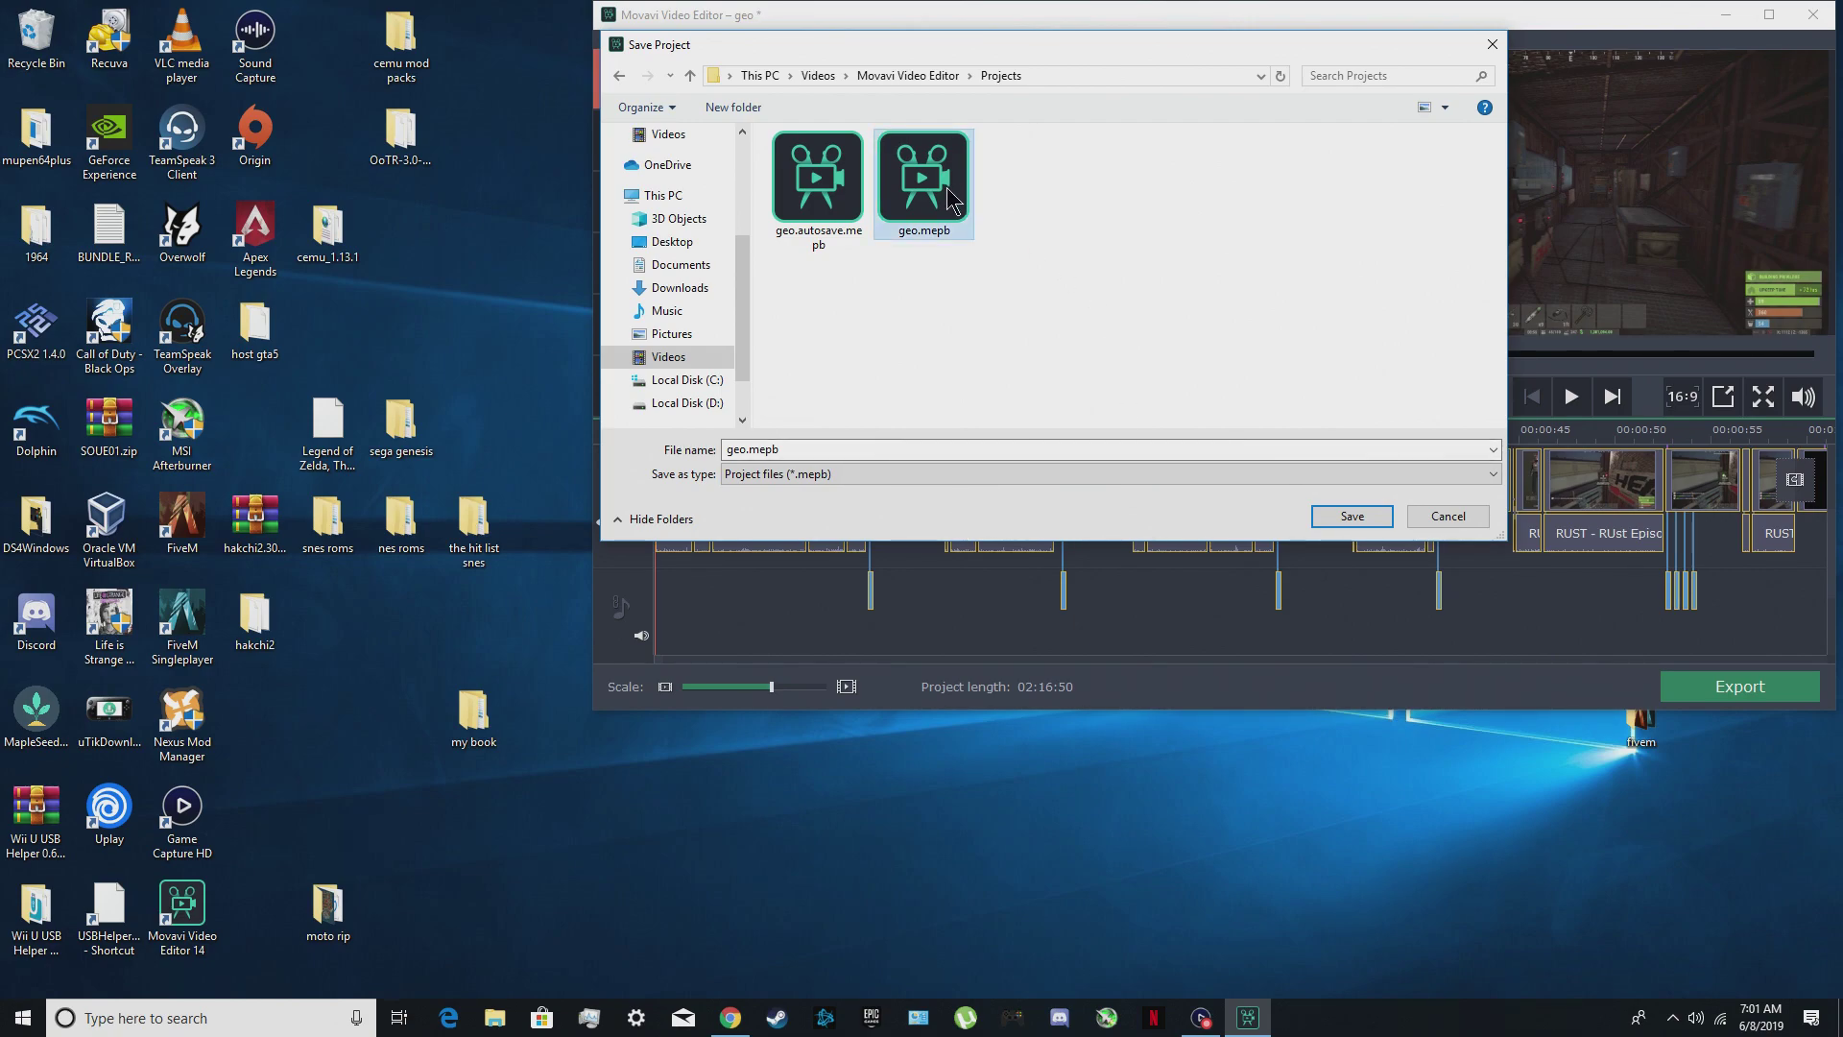
{"action": "left_click", "coordinate": [1334, 518]}
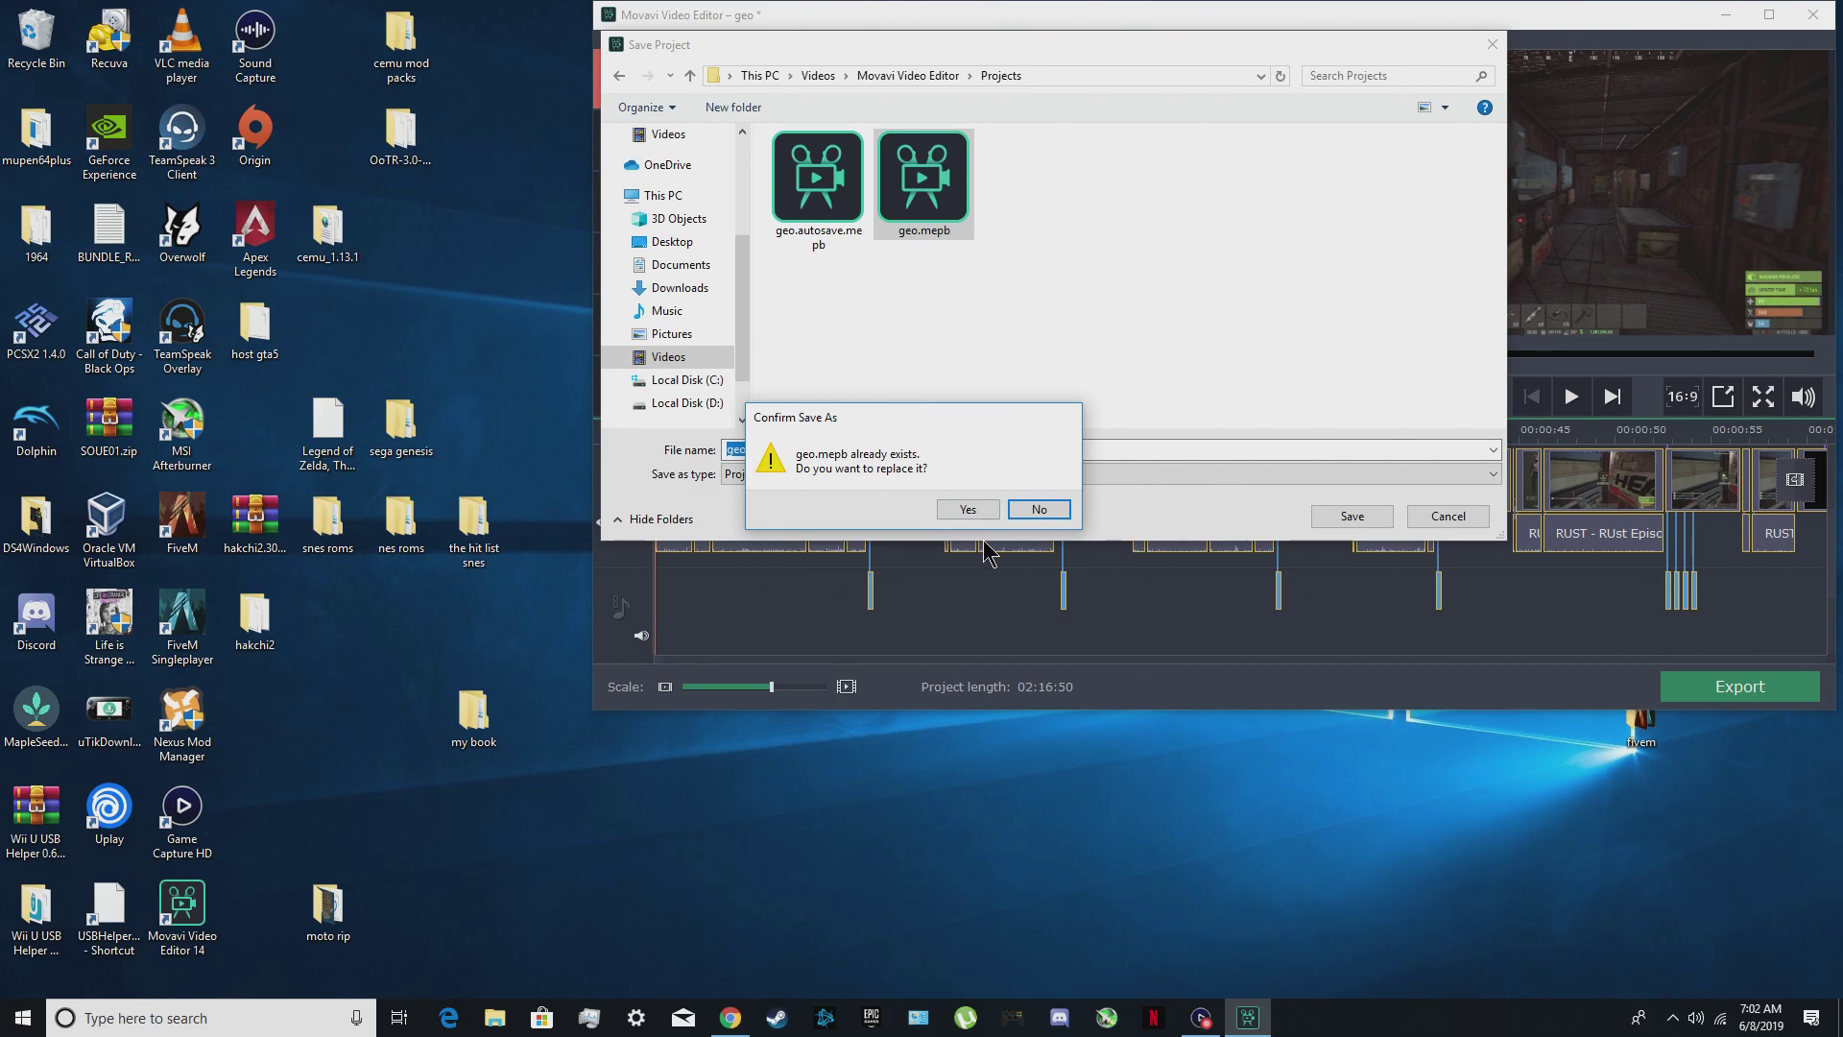
{"action": "left_click", "coordinate": [952, 508]}
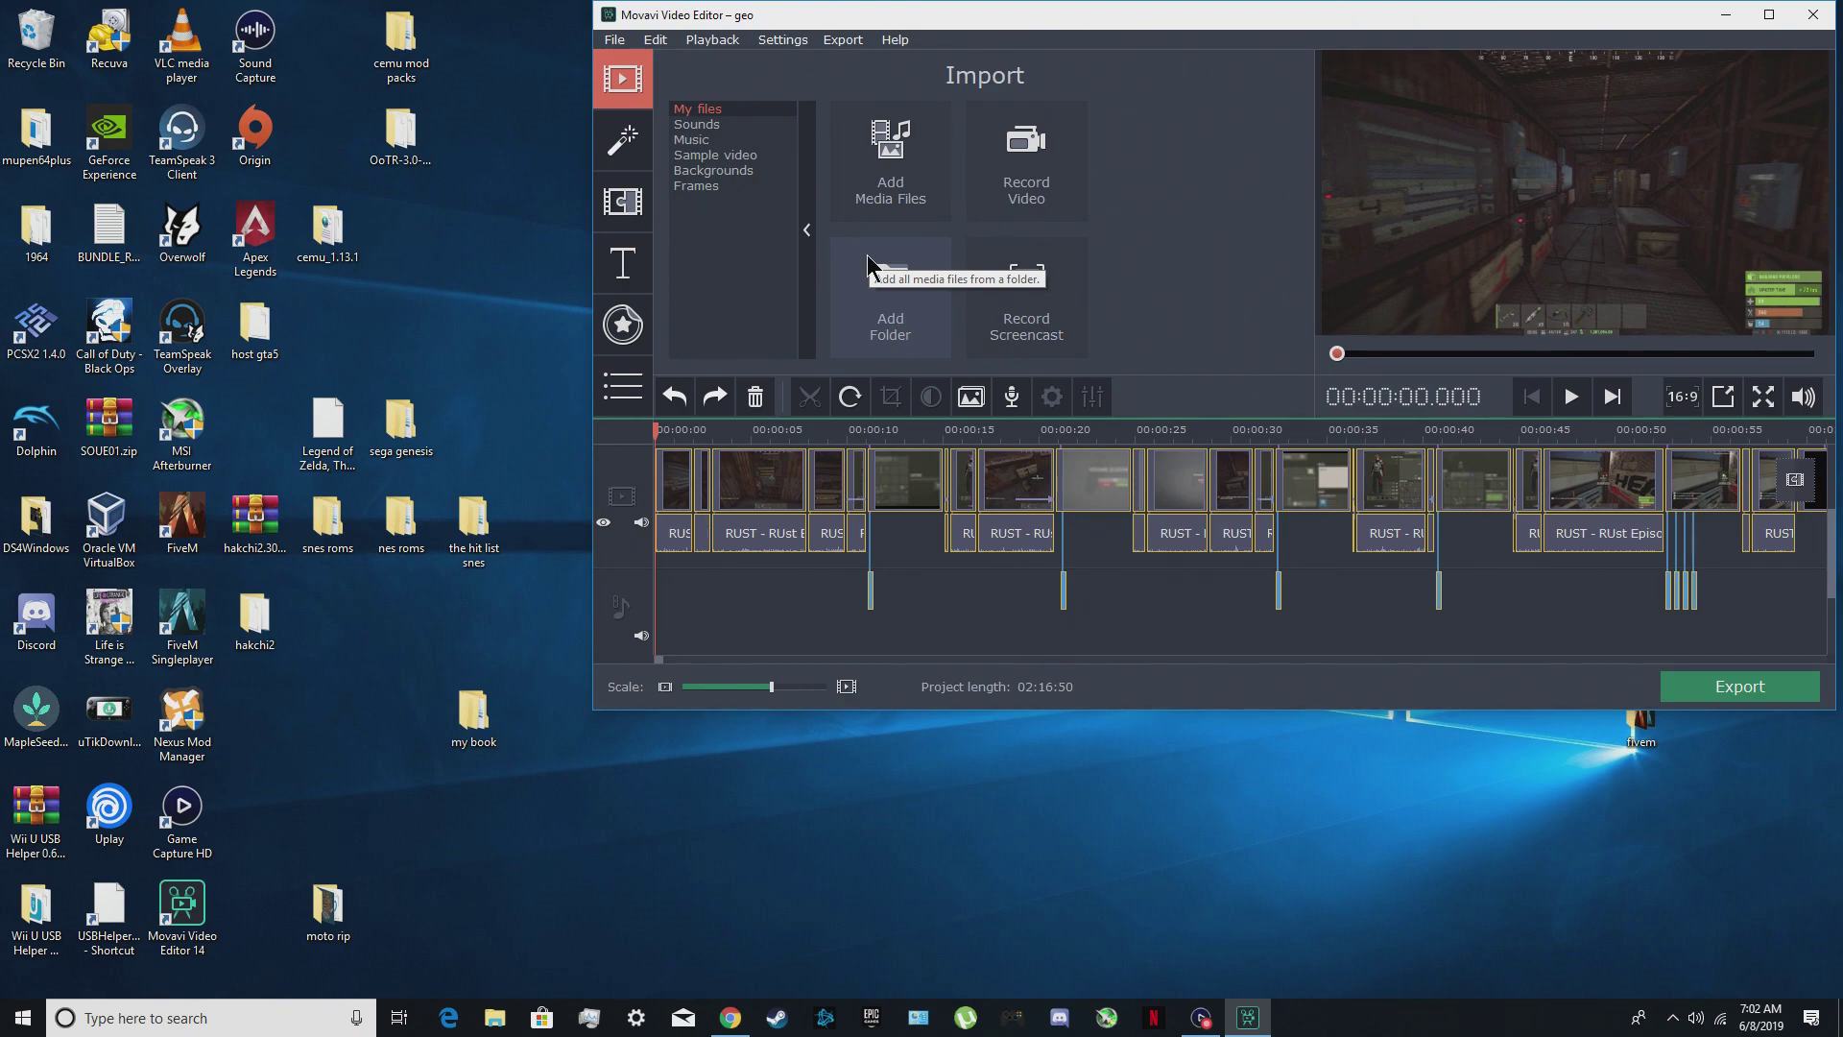
{"action": "left_click", "coordinate": [1203, 1022]}
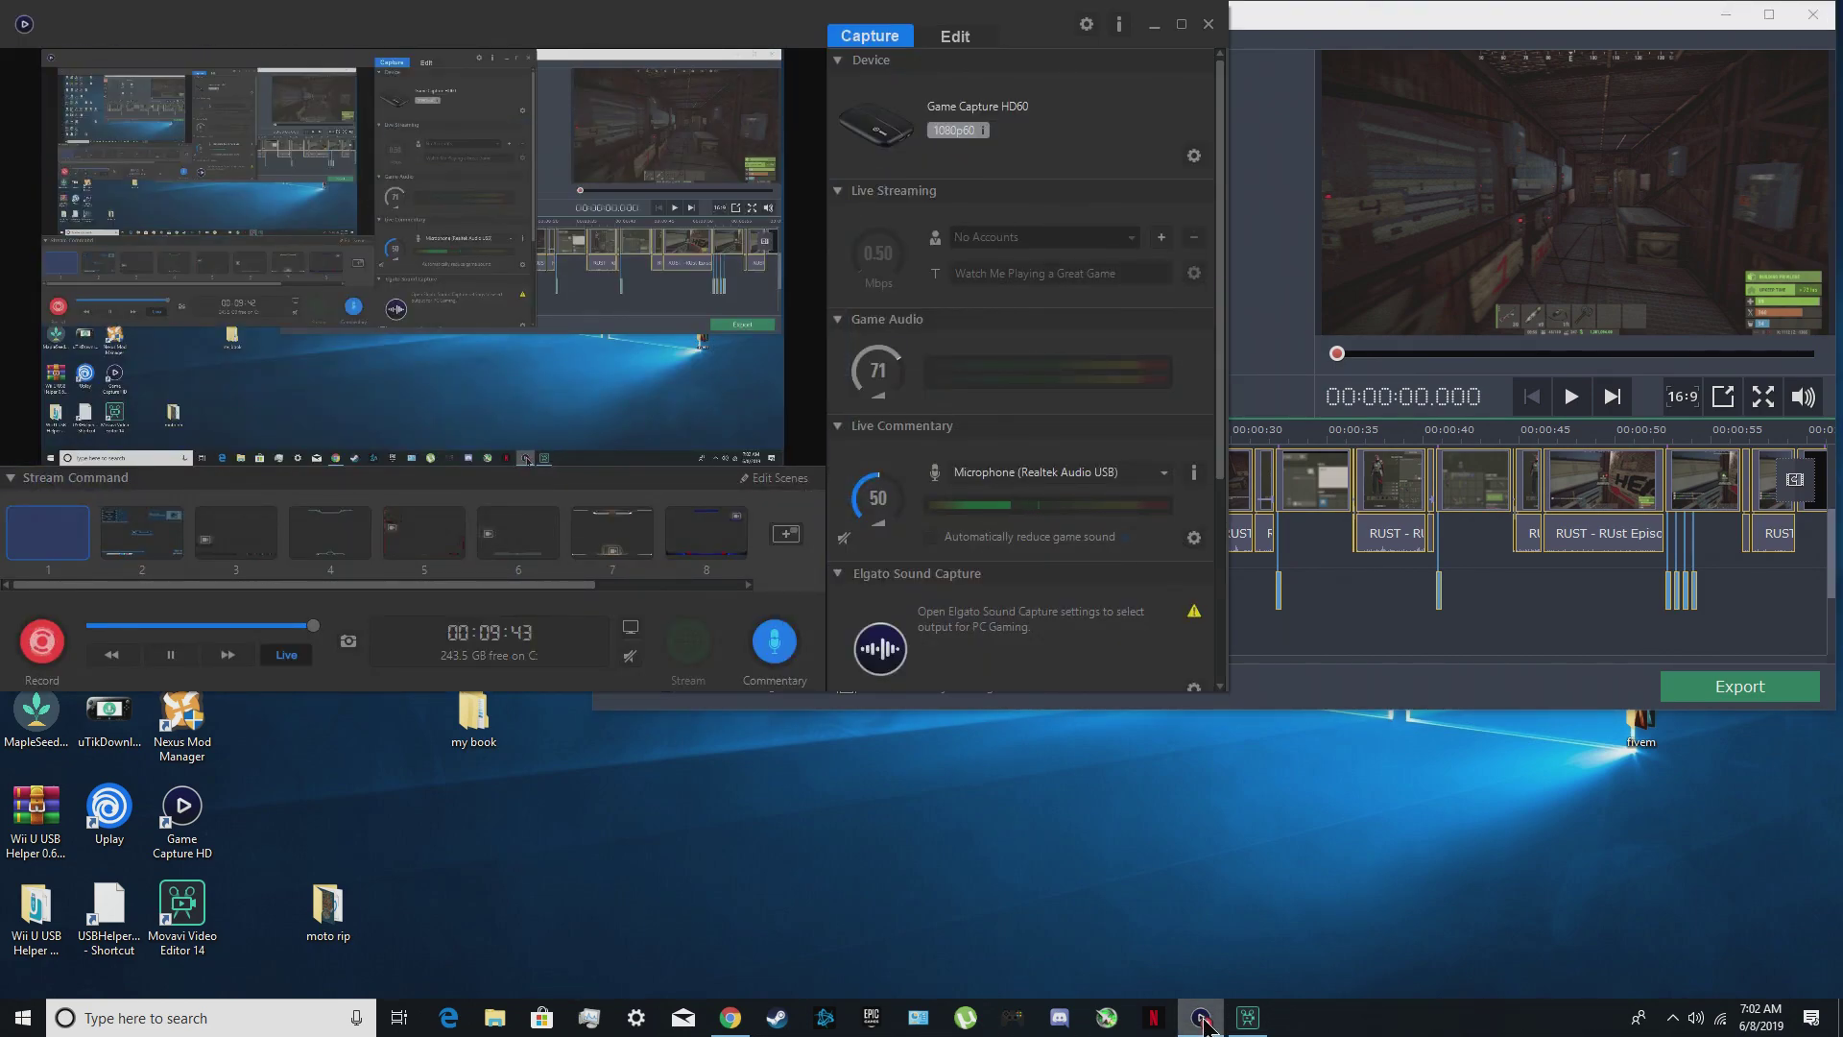
{"action": "left_click", "coordinate": [1204, 1021]}
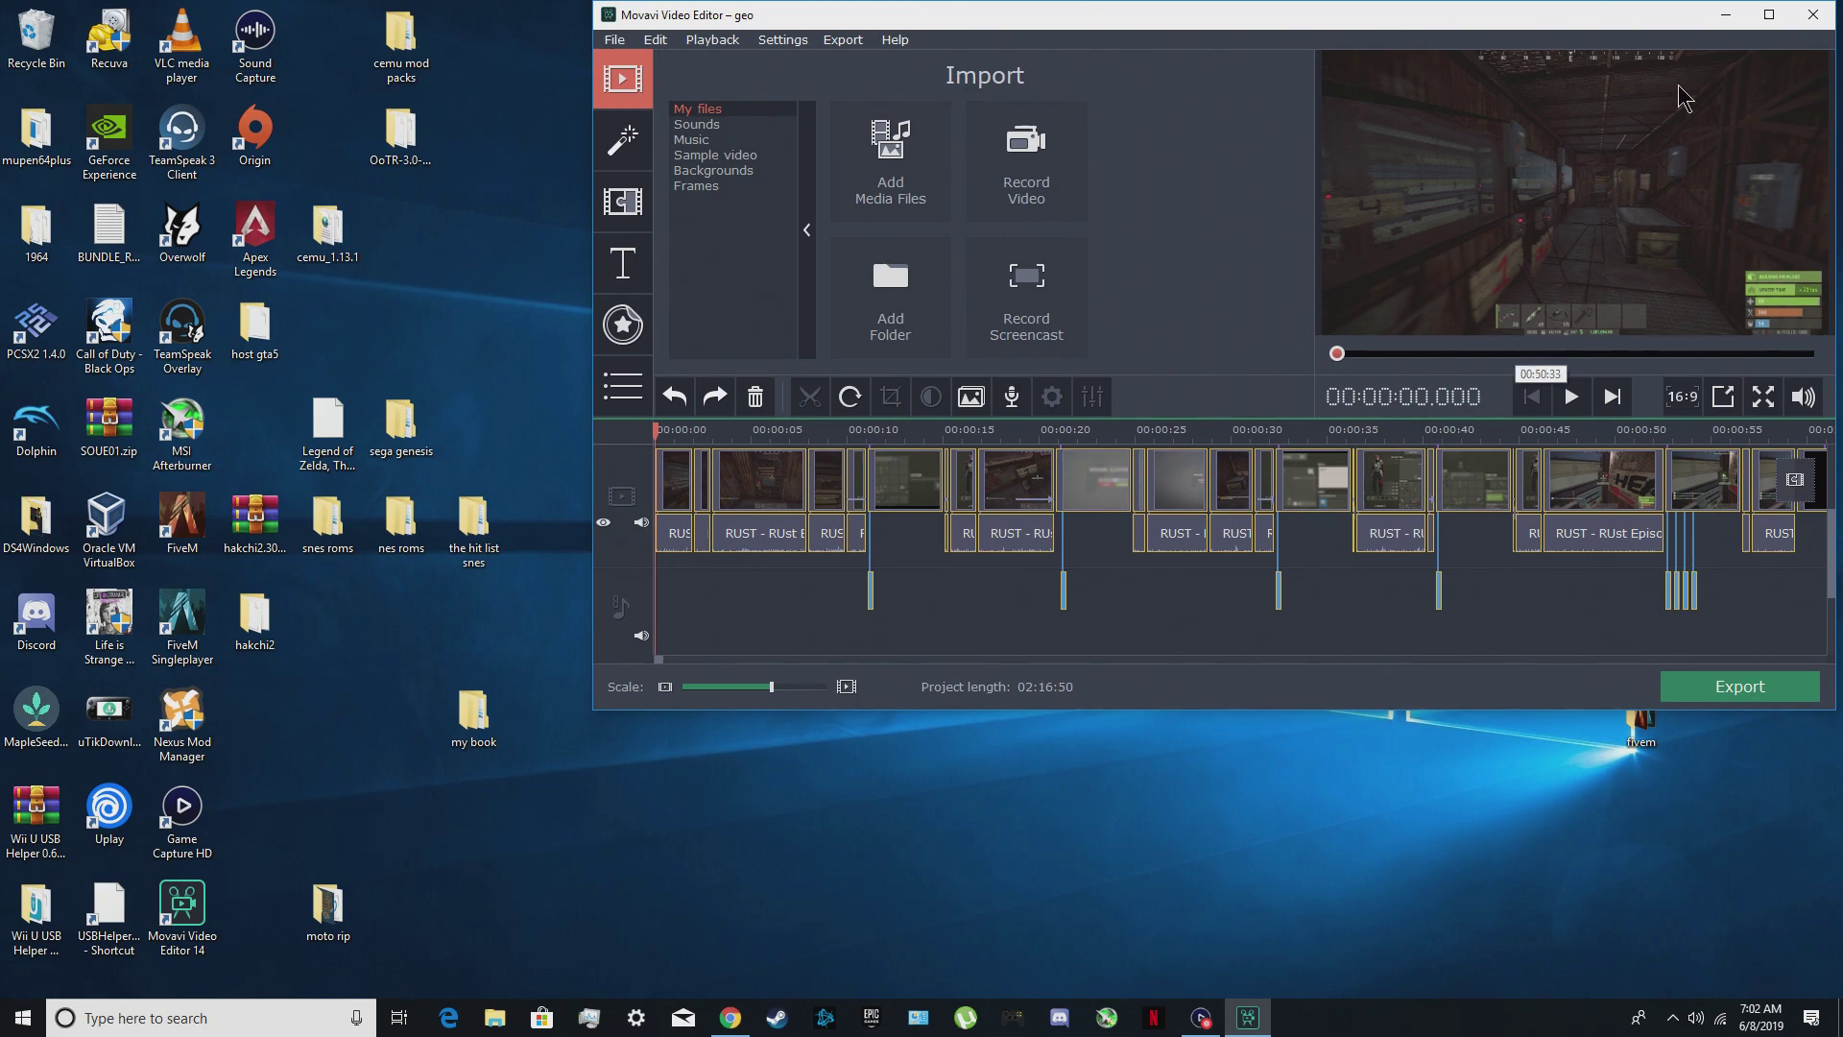
- Close and relaunch Movavi Video Editor 14 in Full-Feature Mode, dismissing the update notice
{"action": "left_click", "coordinate": [1814, 17]}
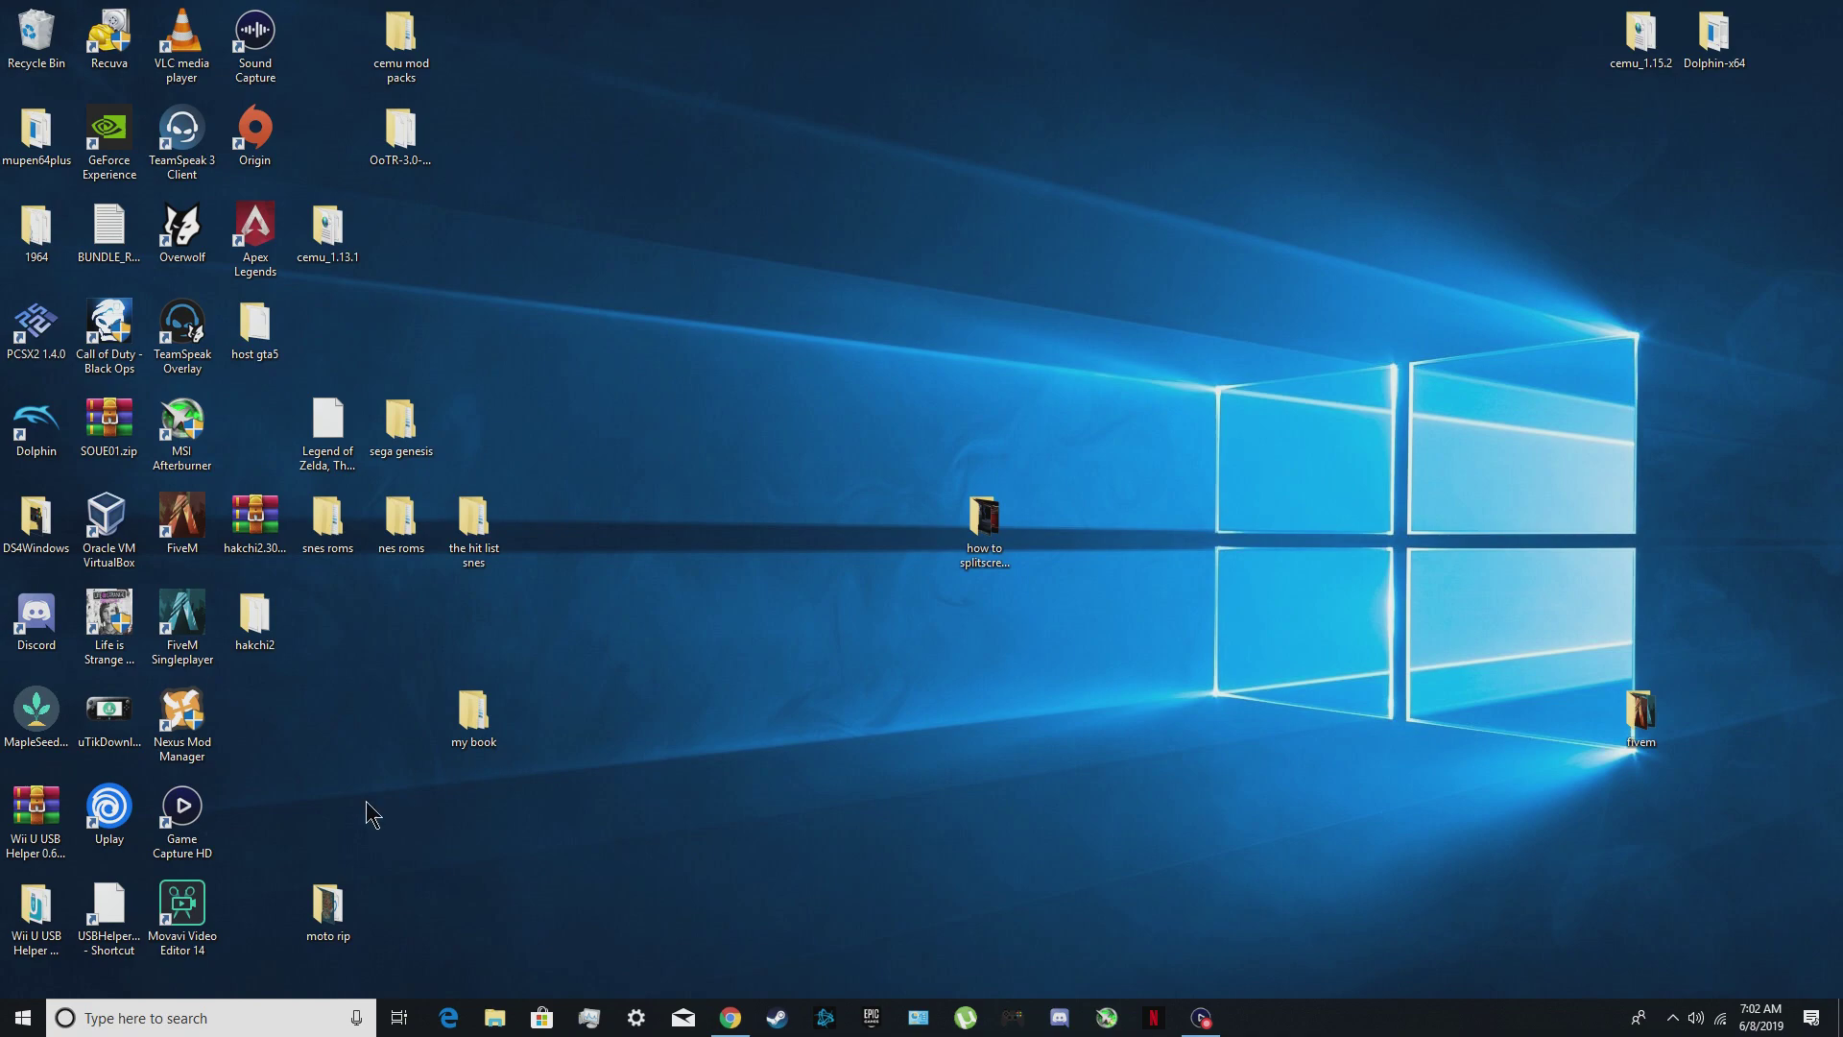
{"action": "double_click", "coordinate": [182, 907]}
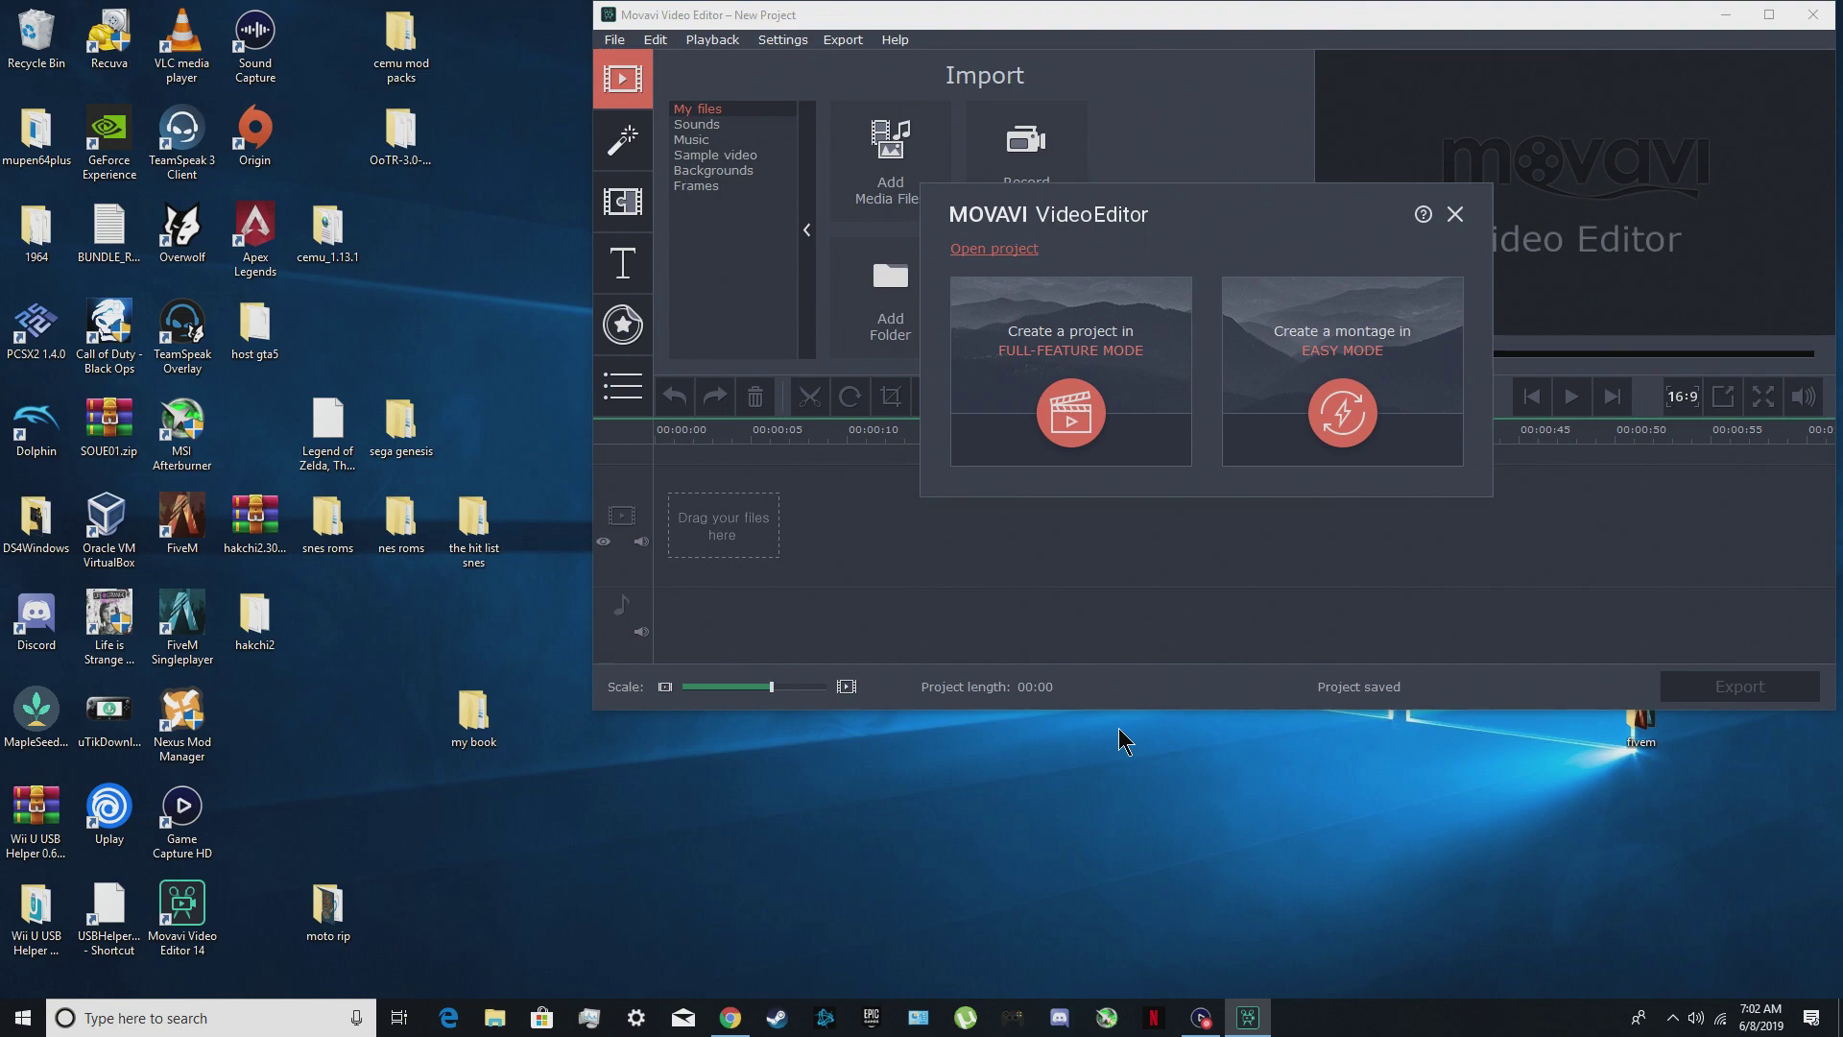
{"action": "left_click", "coordinate": [1072, 408]}
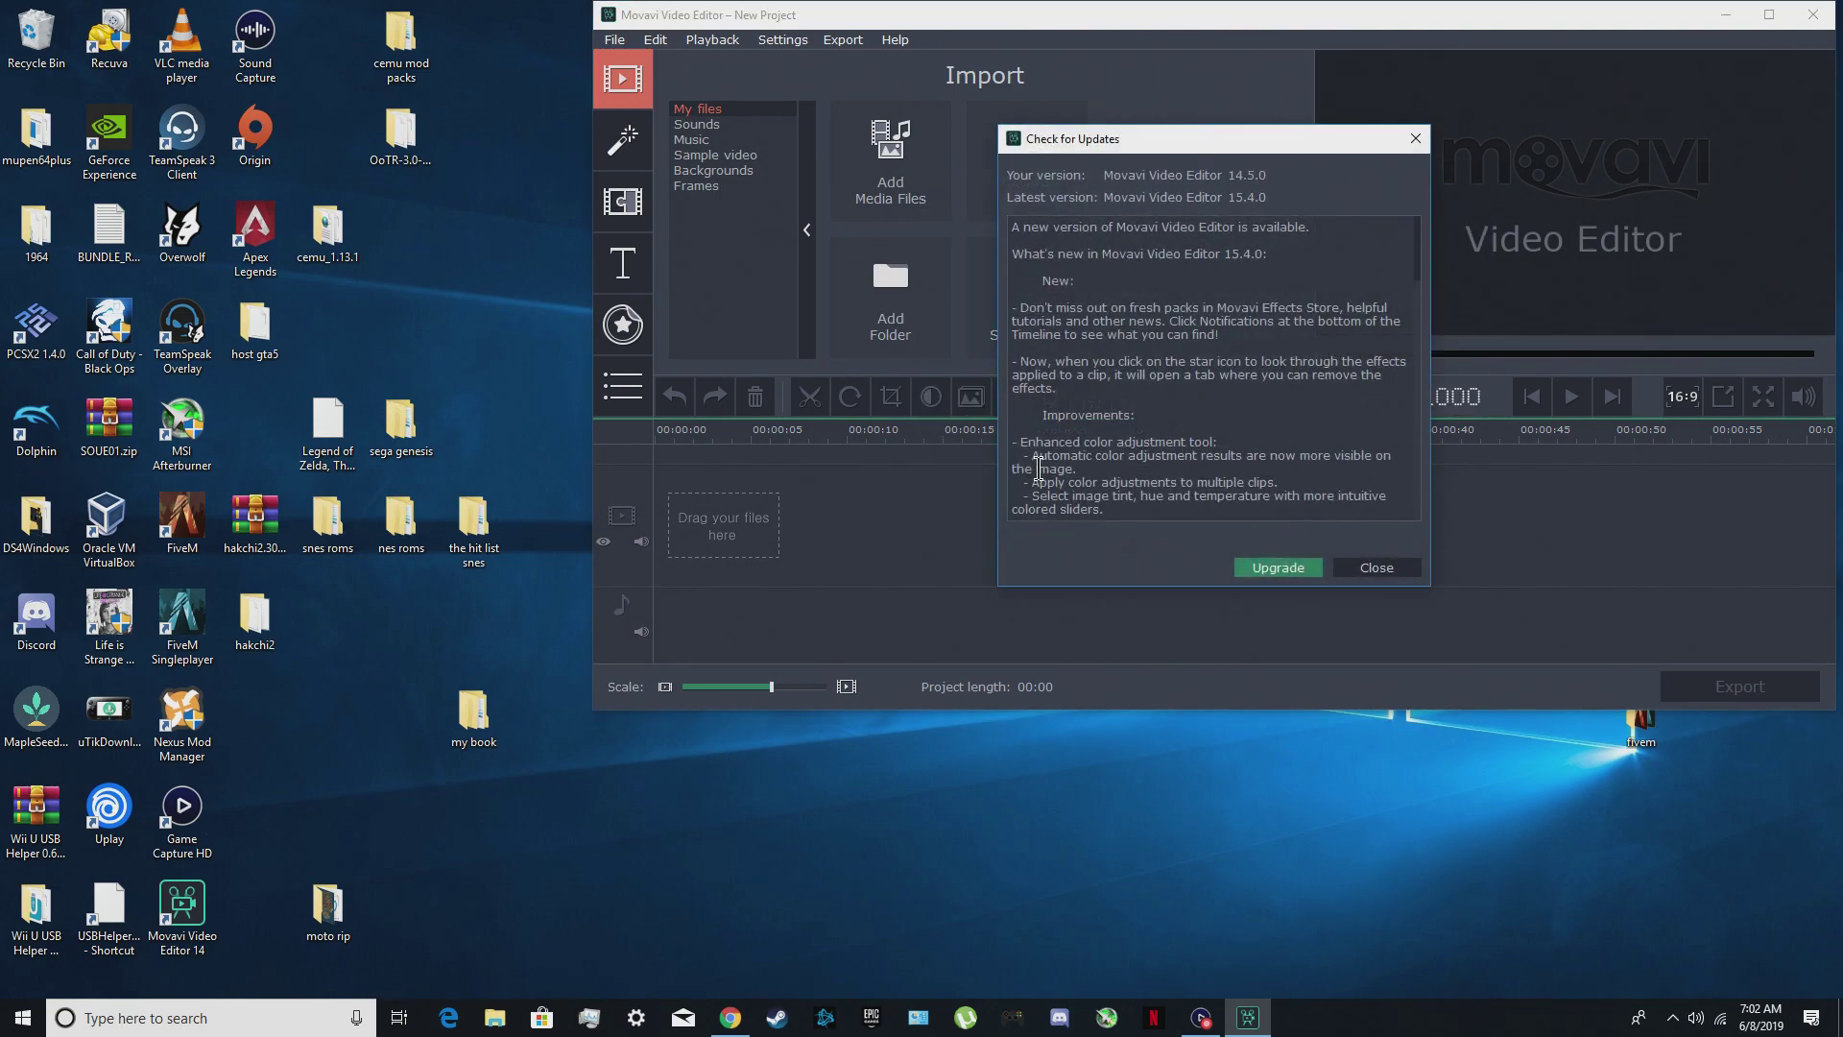
{"action": "left_click", "coordinate": [1386, 570]}
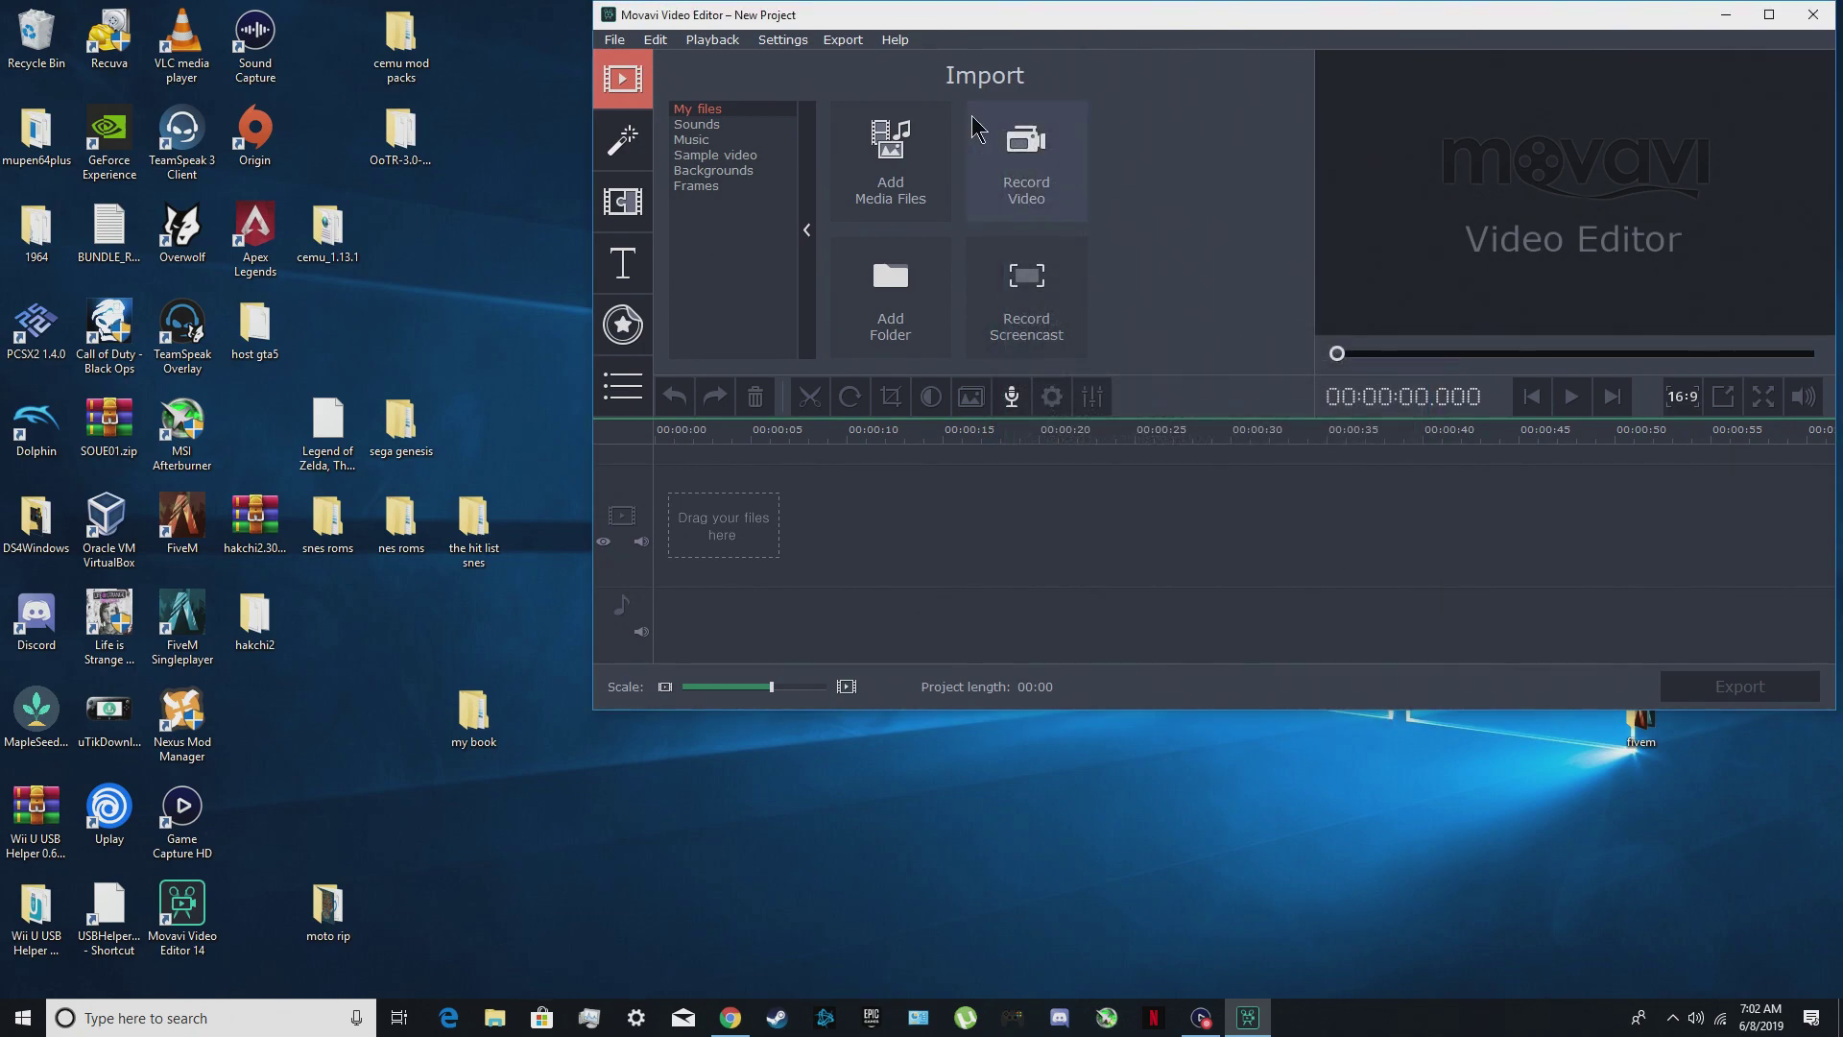
- Open the saved geo.mepb project through File > Open Project
{"action": "left_click", "coordinate": [625, 42]}
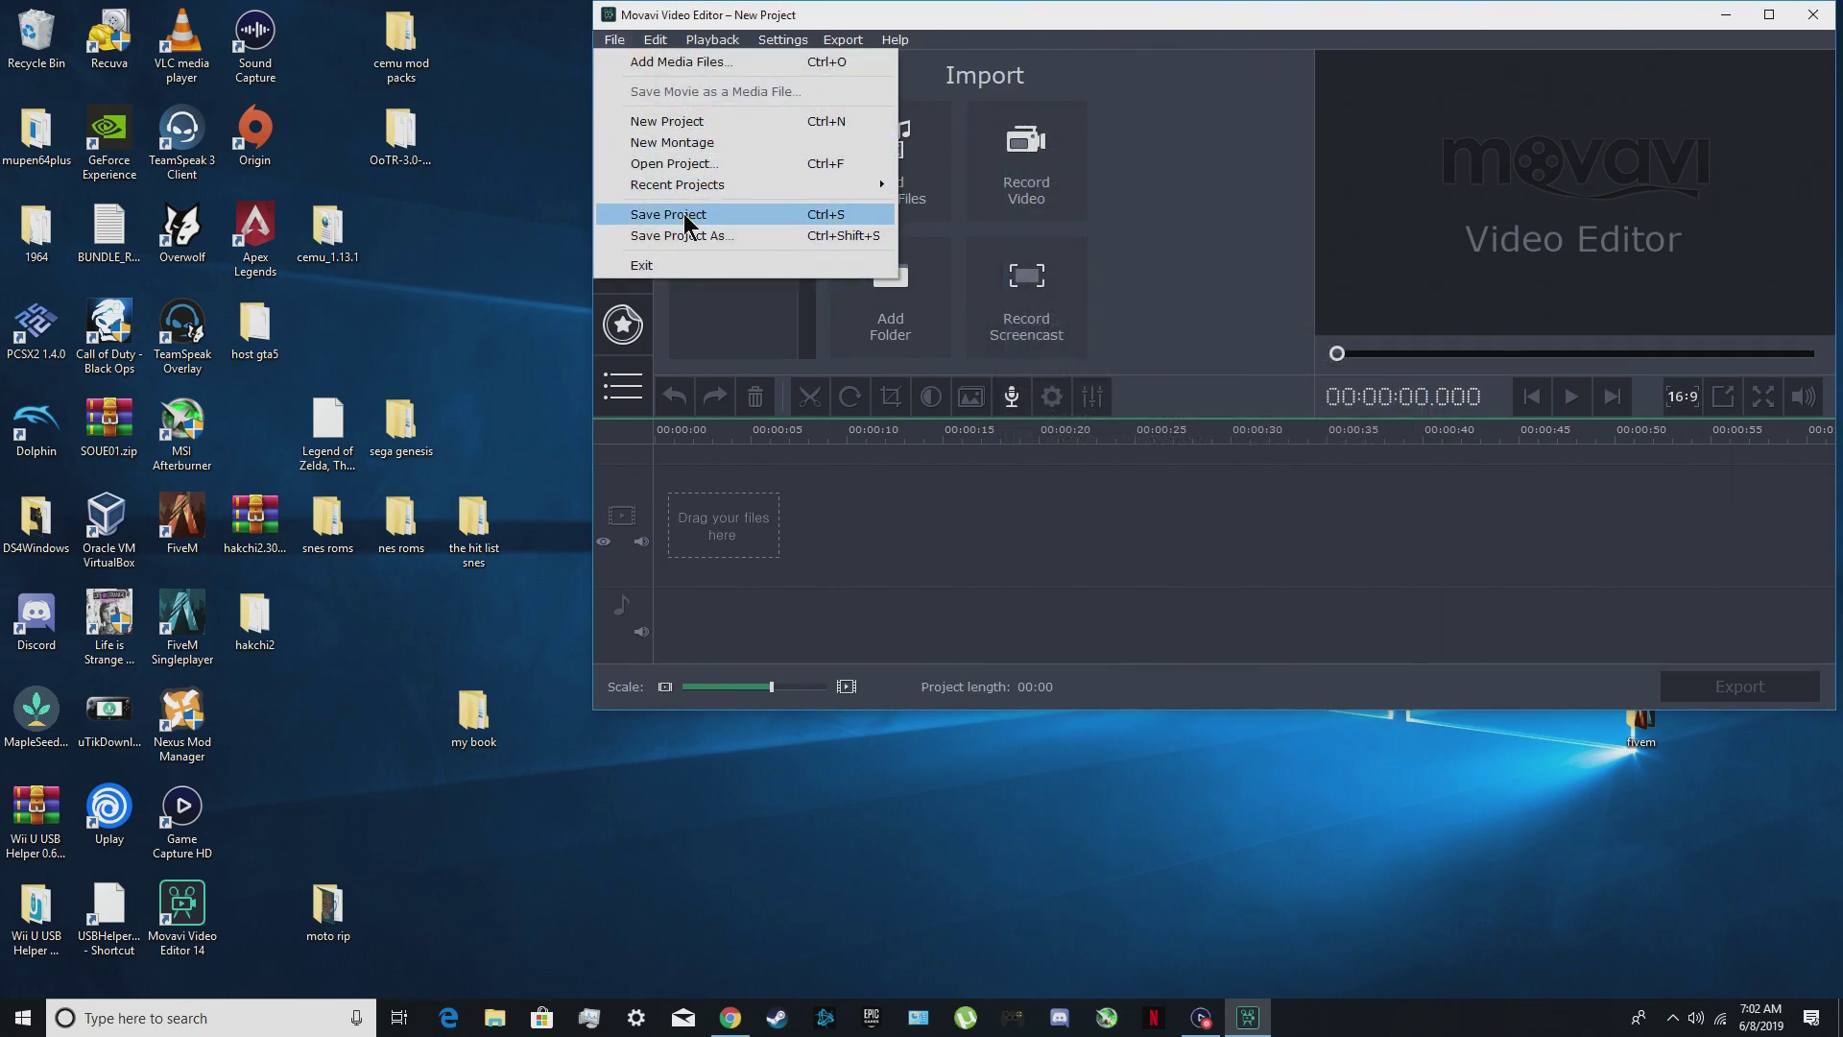
{"action": "left_click", "coordinate": [689, 167]}
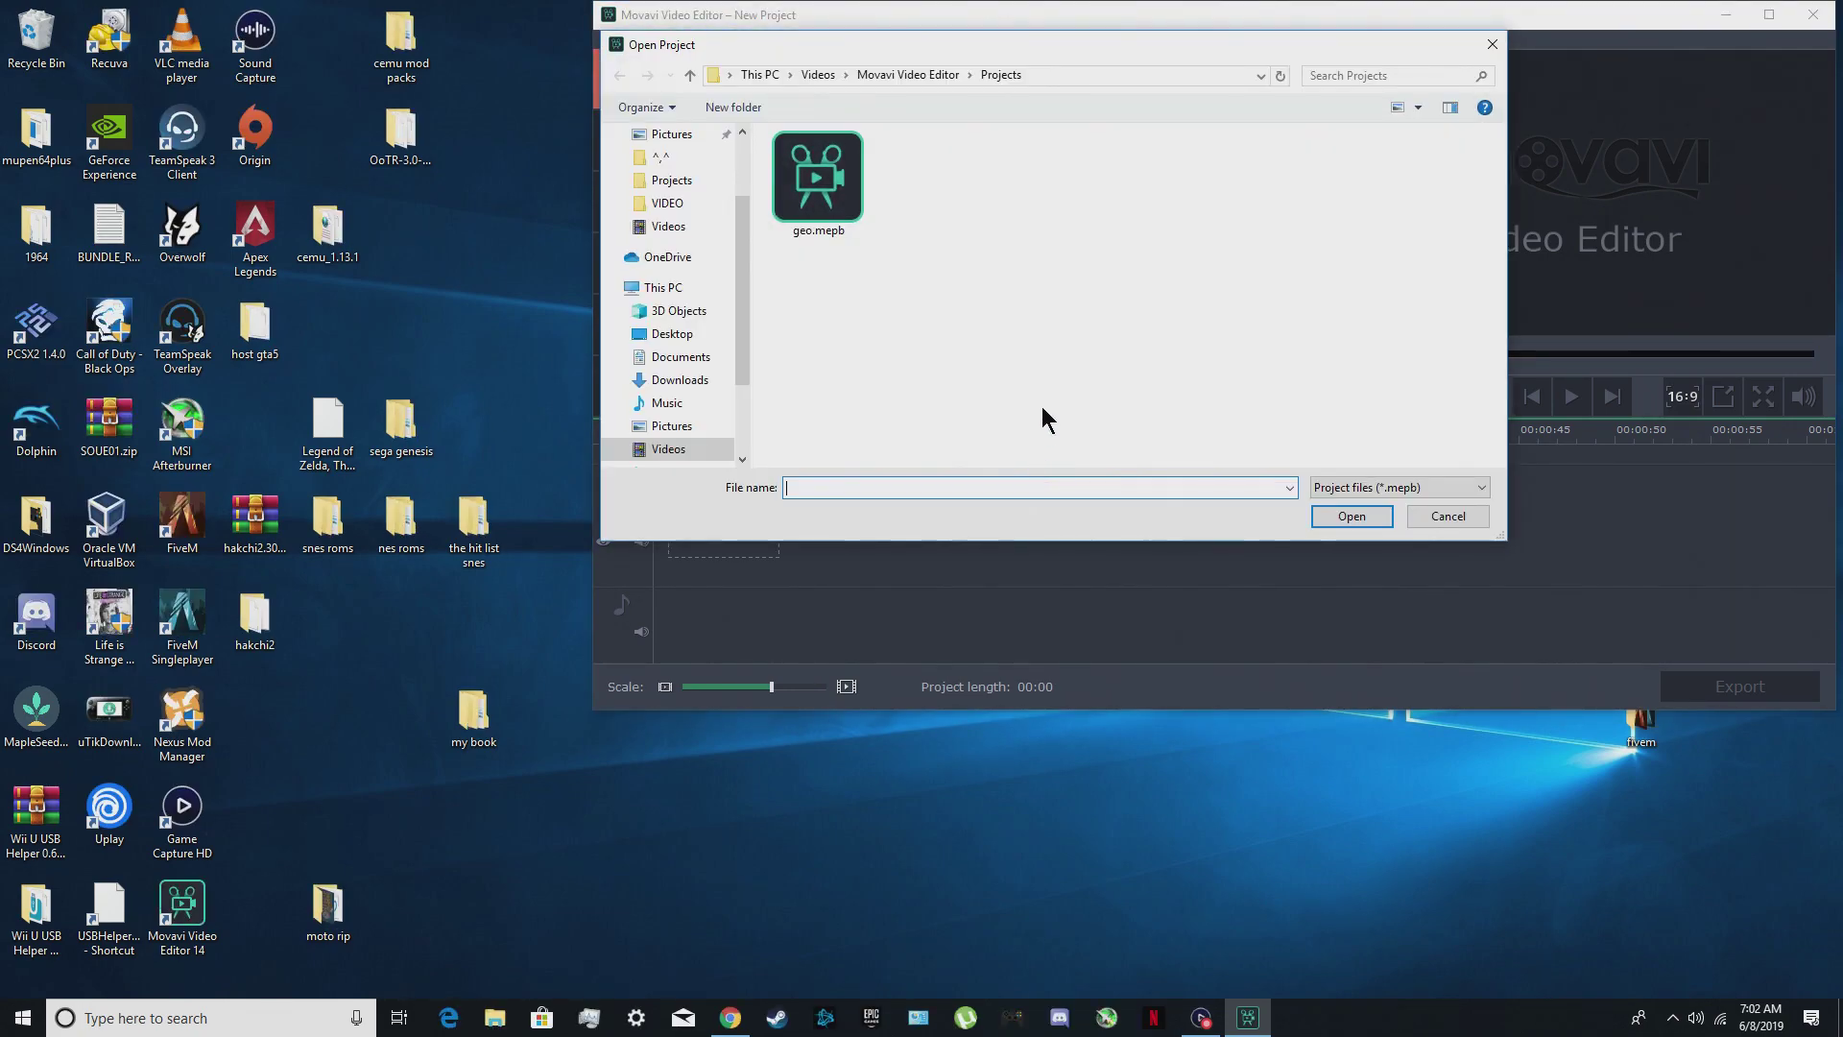
{"action": "left_click", "coordinate": [841, 200]}
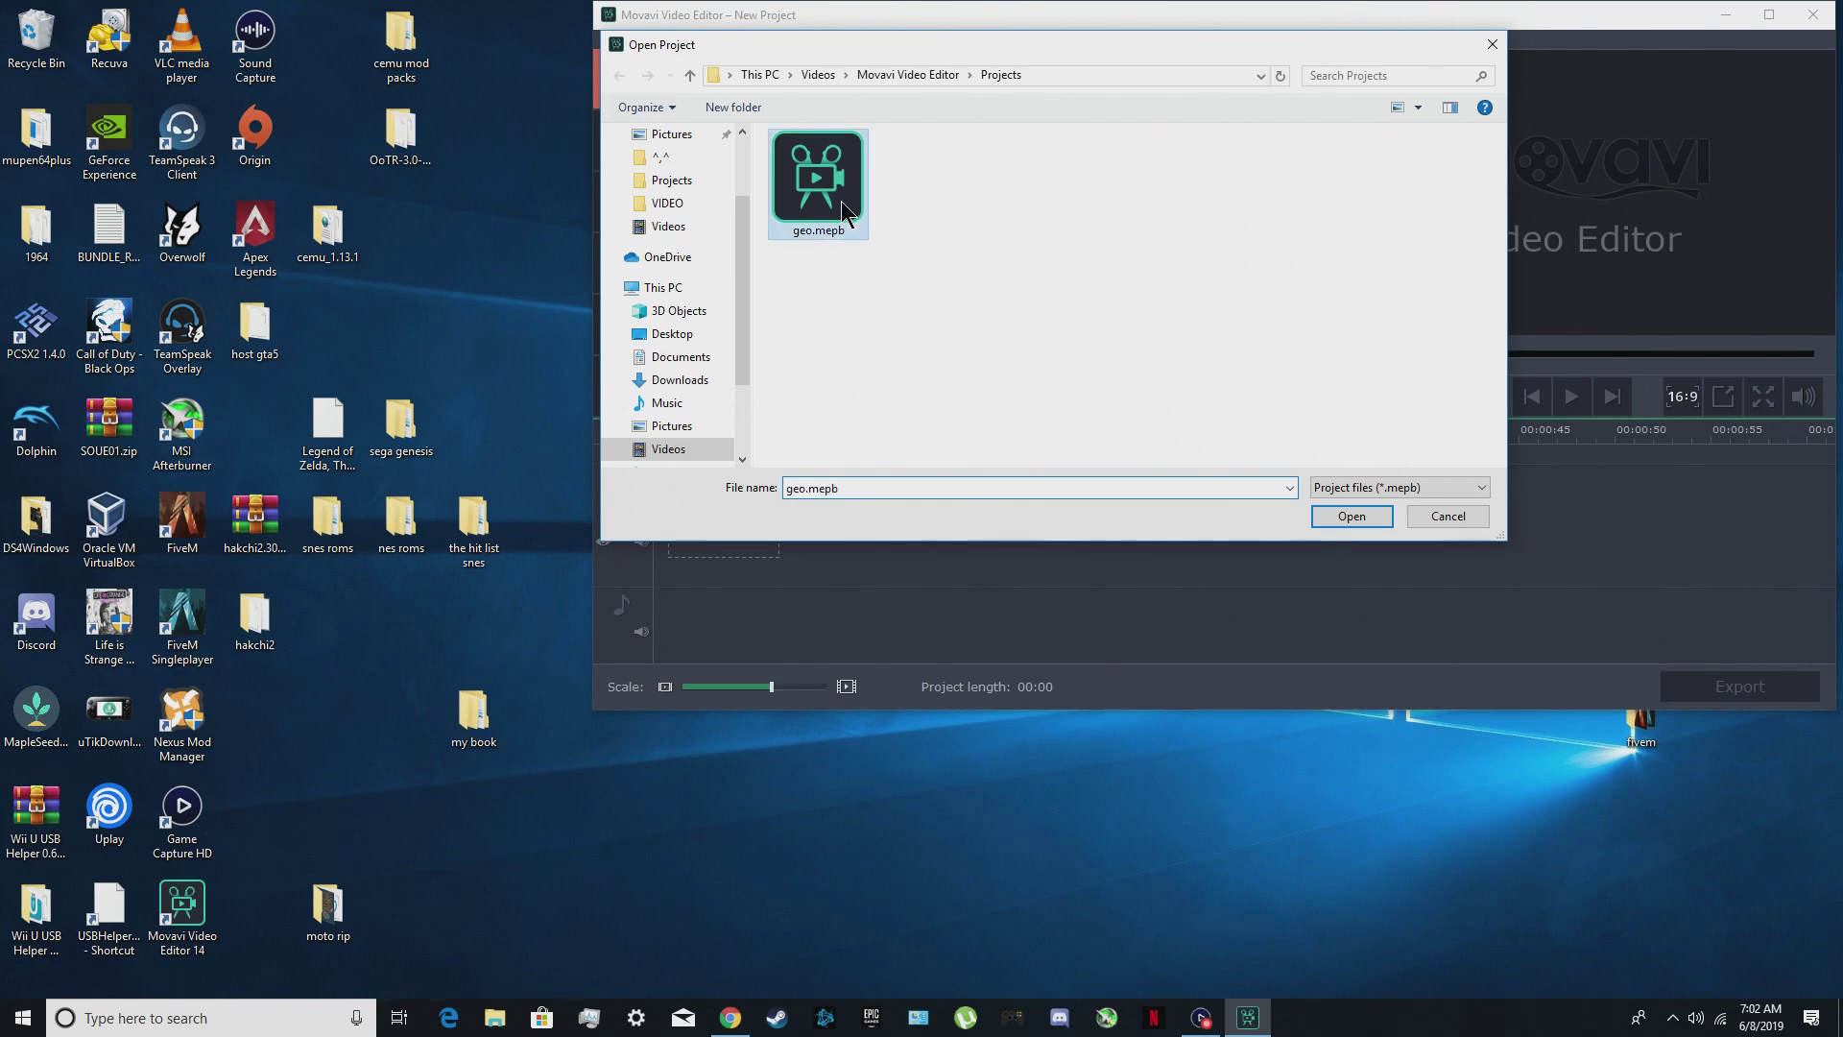
{"action": "left_click", "coordinate": [1345, 519]}
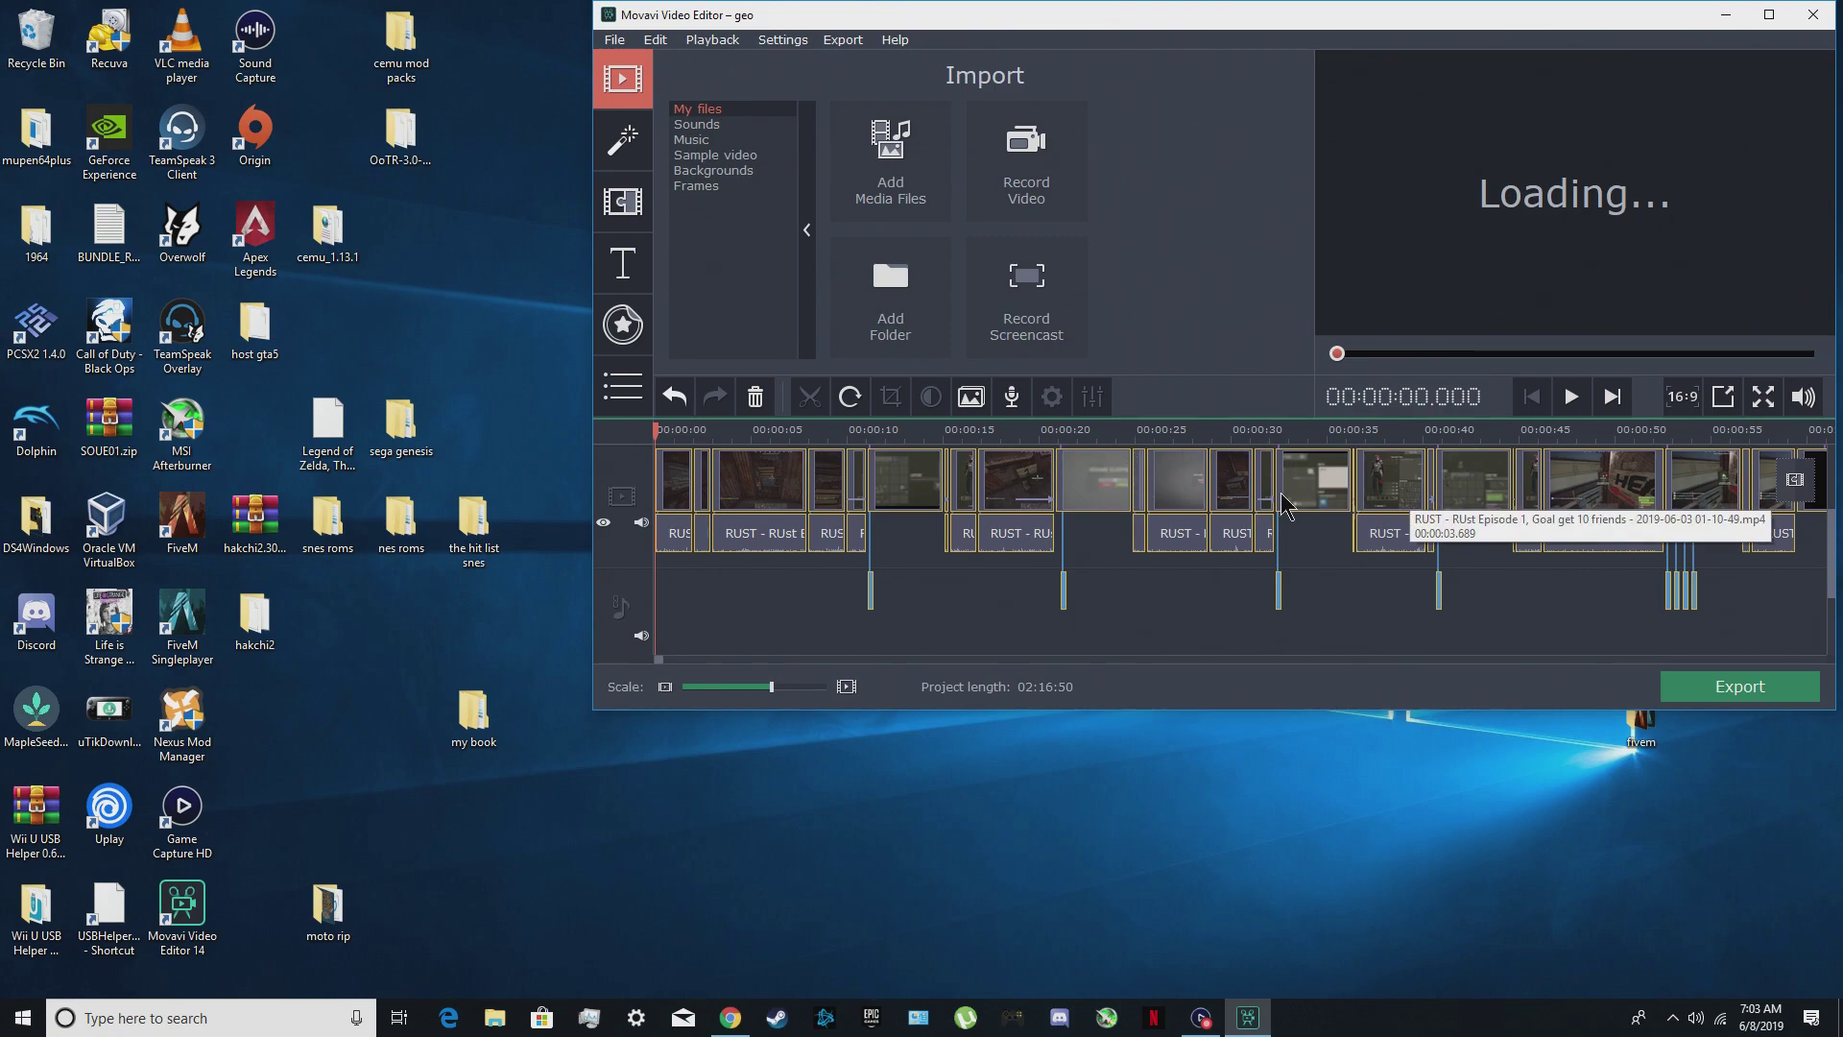
- Delete the clip around 00:00:19, then redo and undo to test the edit history
{"action": "left_click", "coordinate": [1411, 489]}
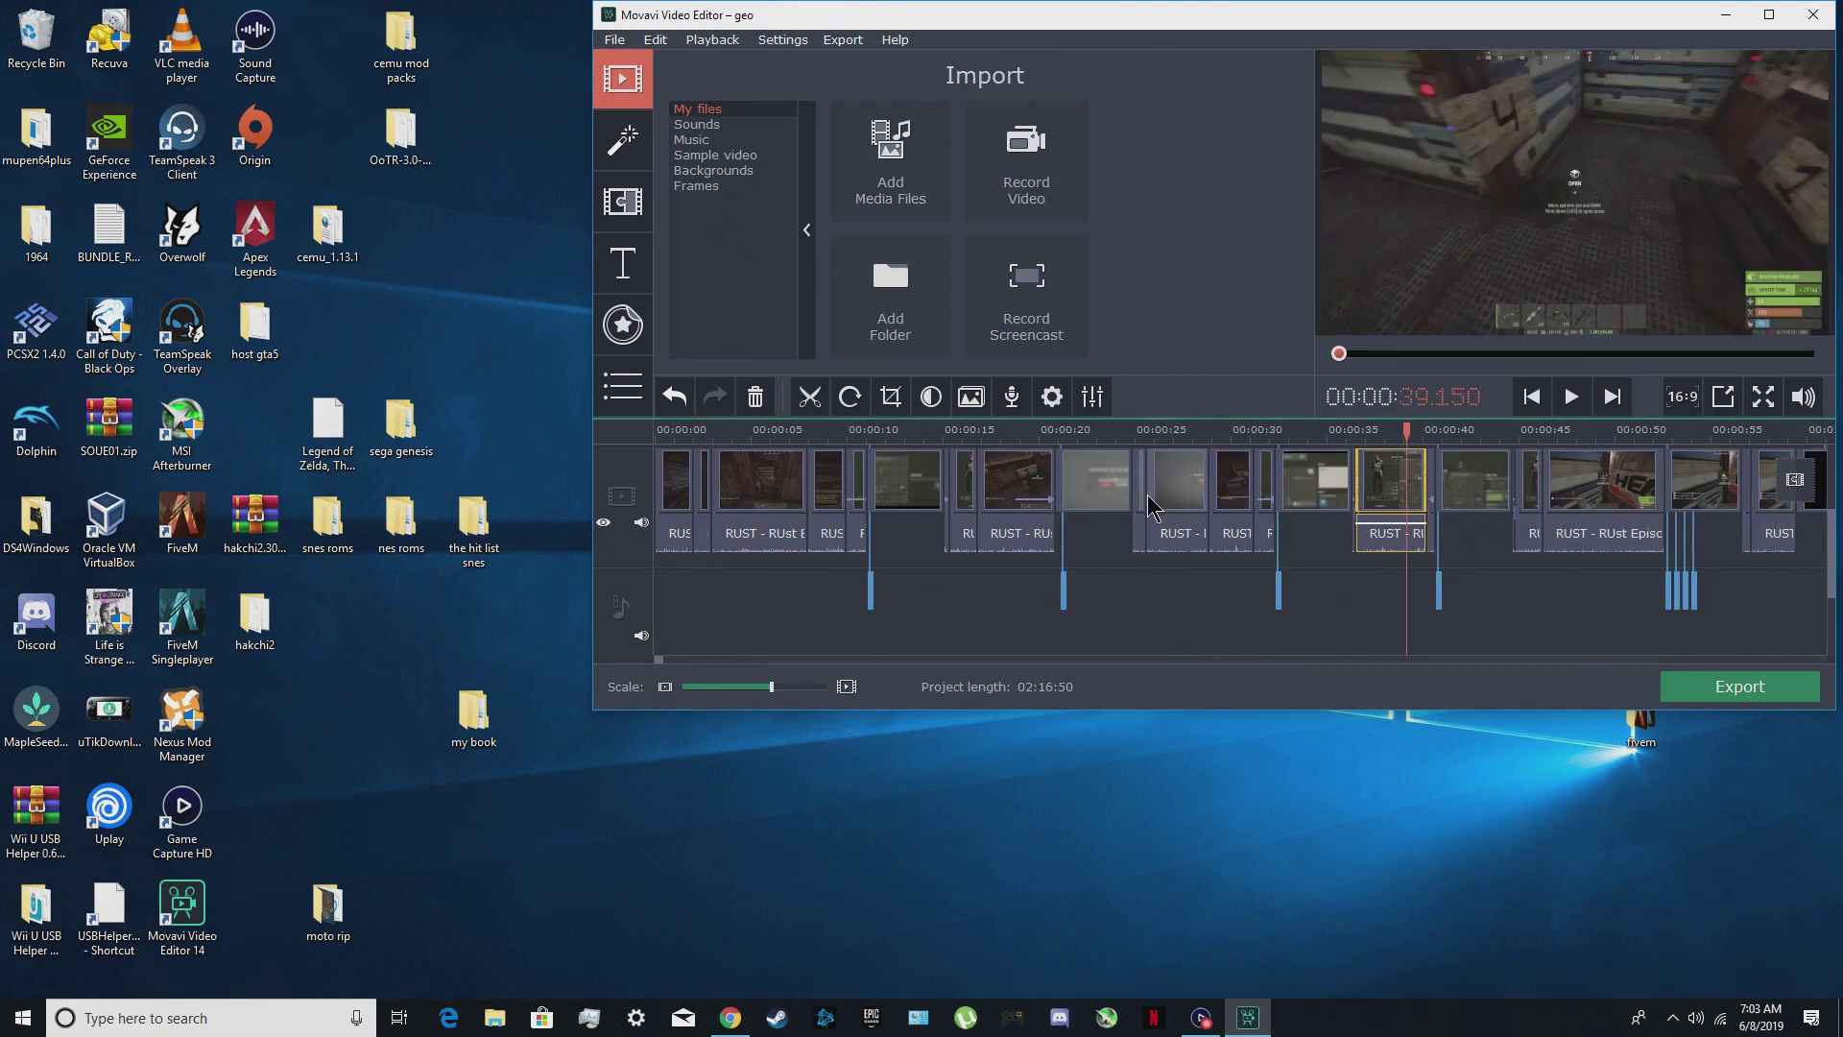
{"action": "left_click", "coordinate": [1025, 500]}
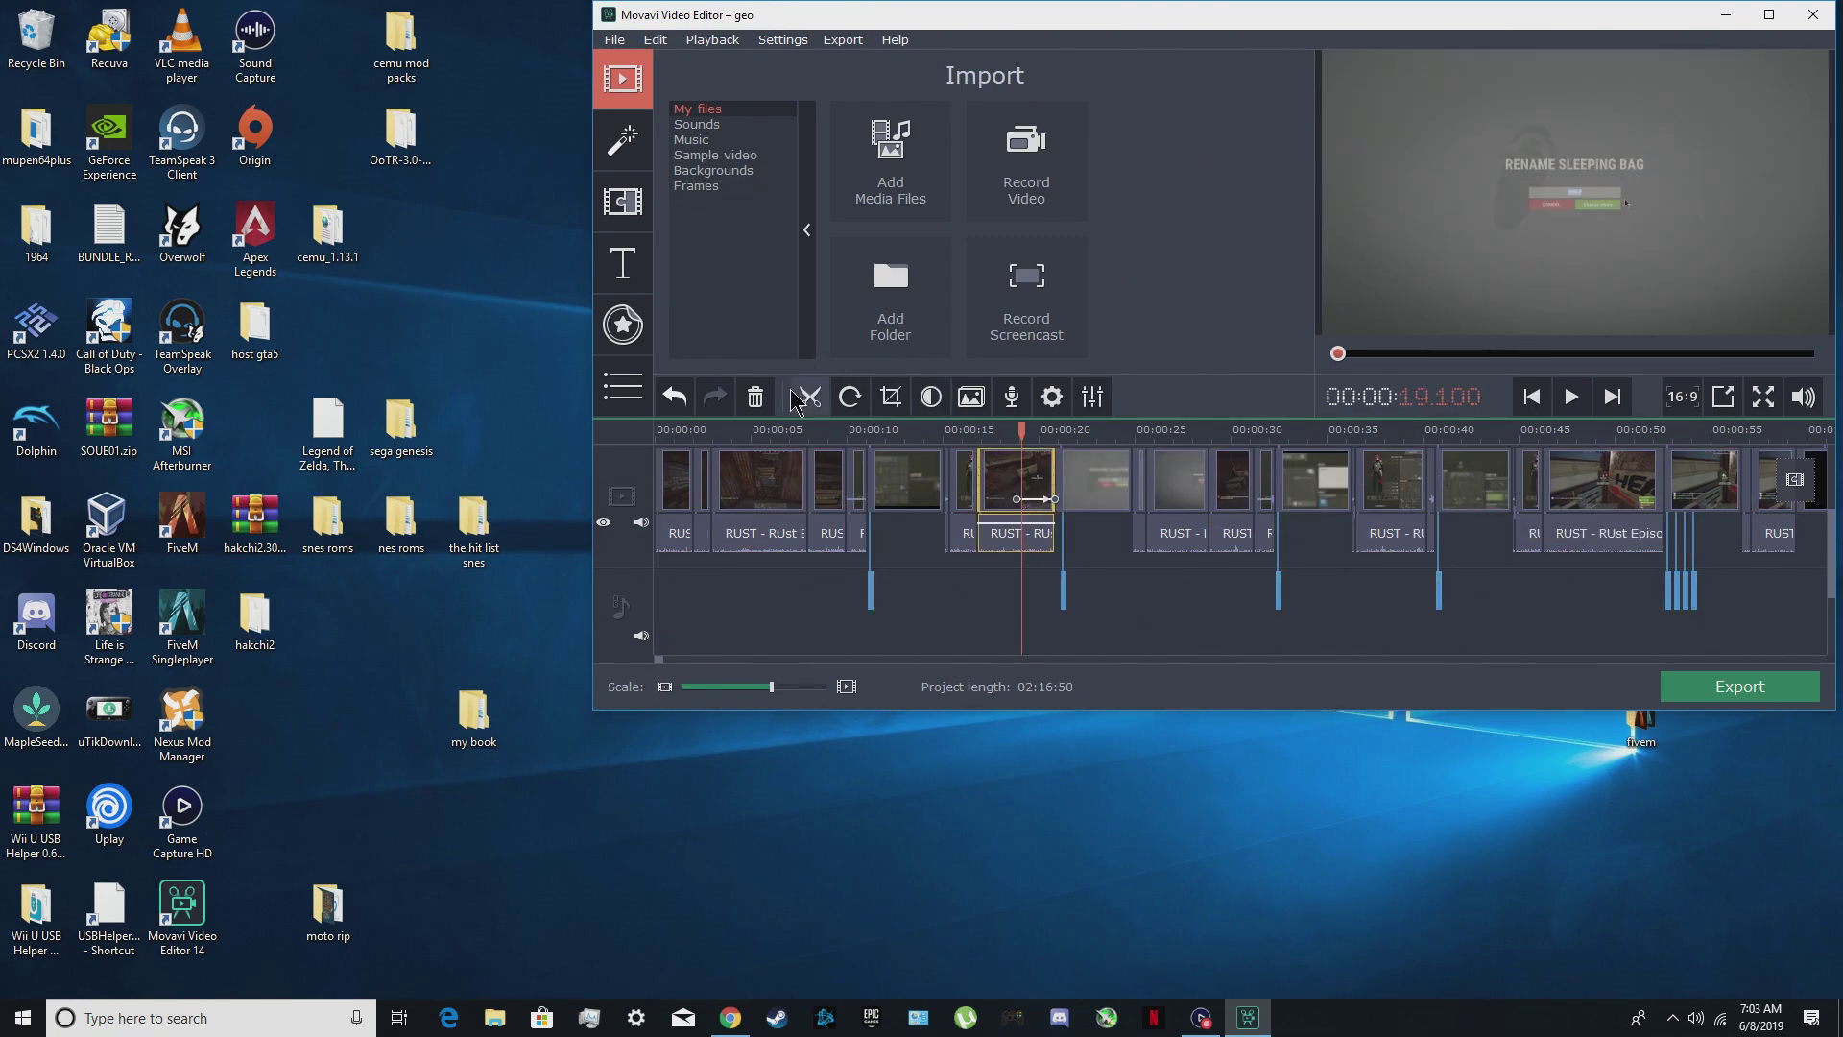
{"action": "left_click", "coordinate": [760, 397]}
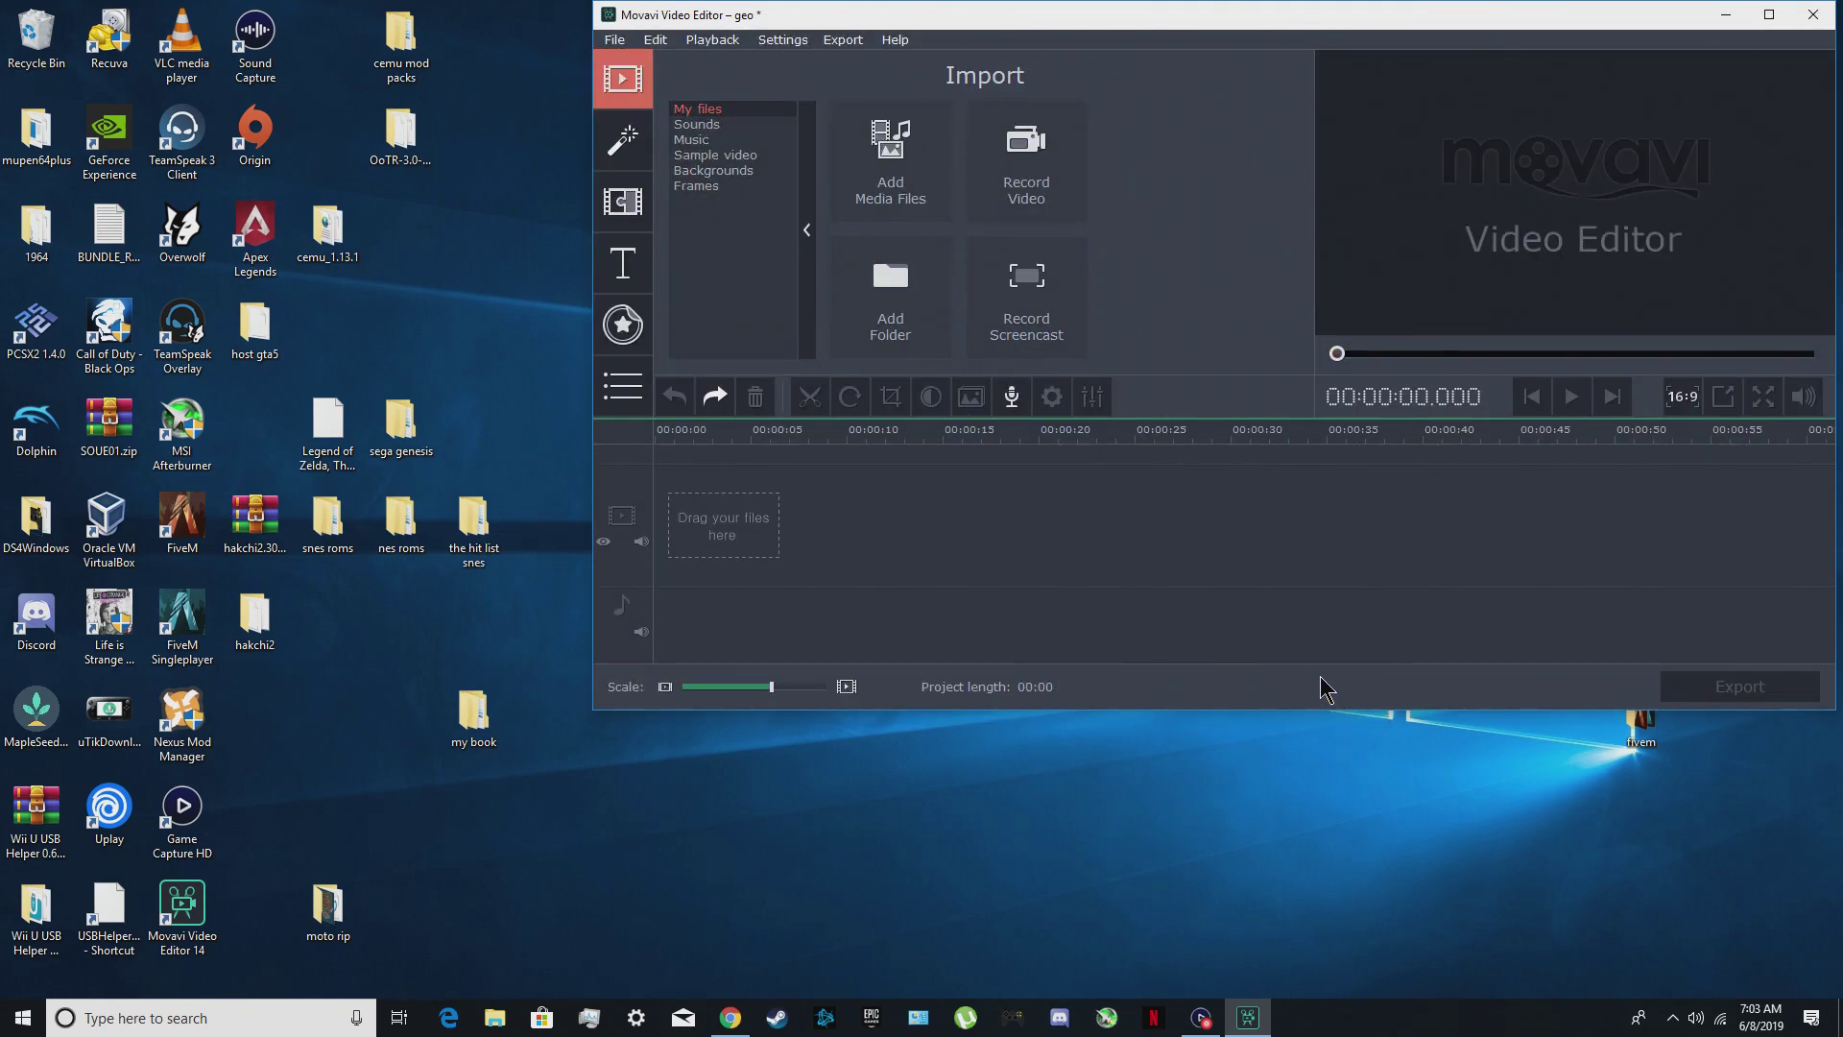
{"action": "left_click", "coordinate": [717, 398]}
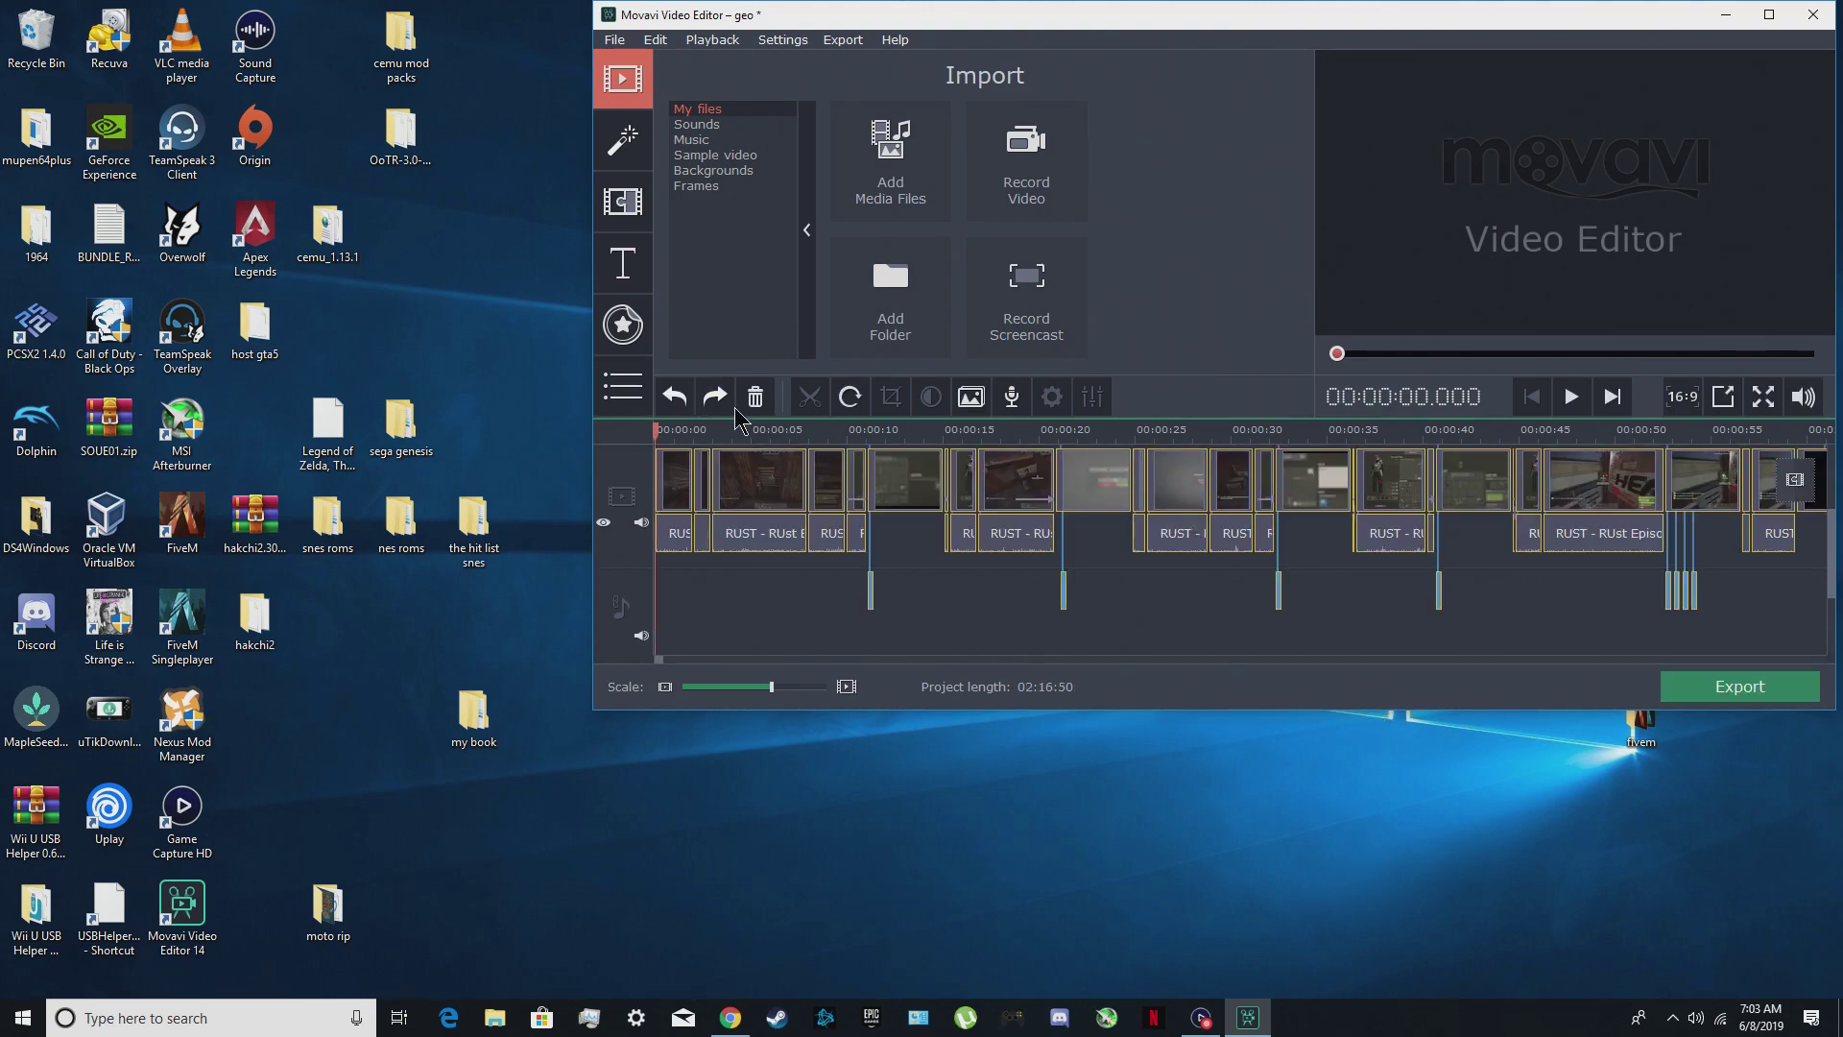
{"action": "left_click", "coordinate": [677, 397]}
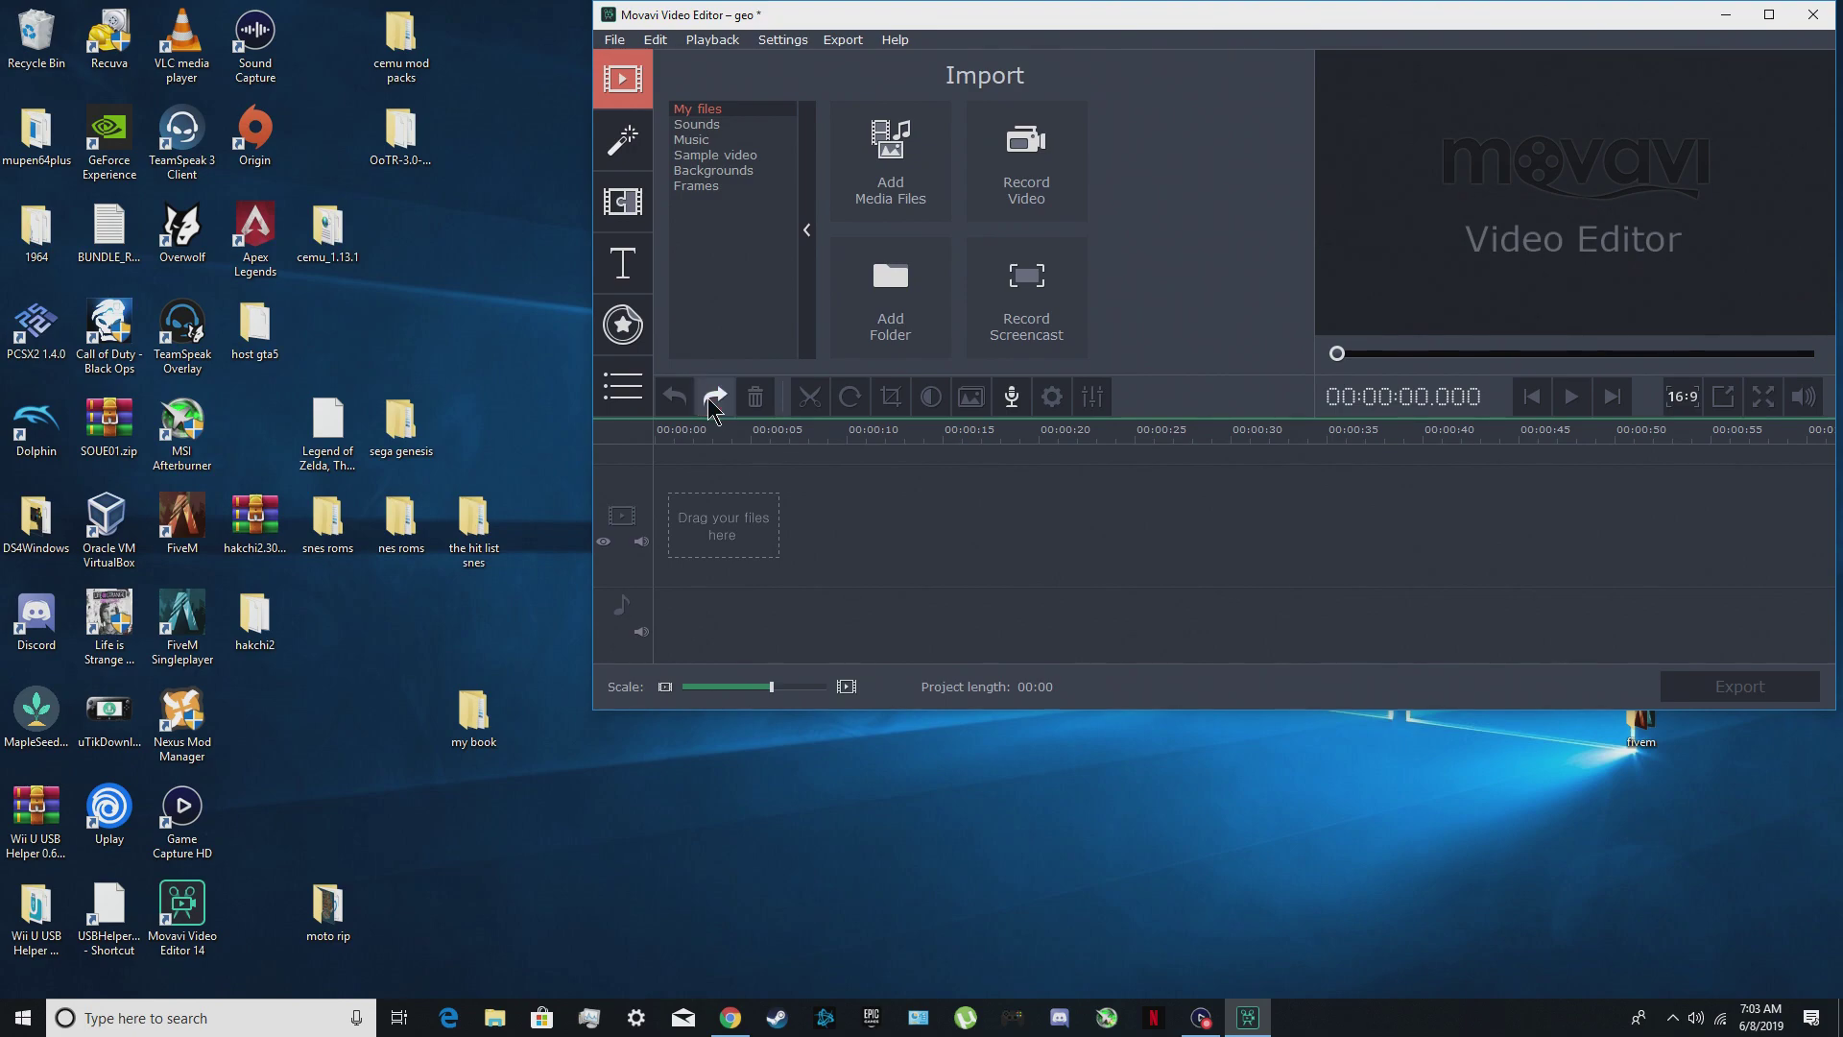
- Reapply the clips with Ctrl+Y, then open a project choosing Don't Save
{"action": "key", "text": "ctrl+y"}
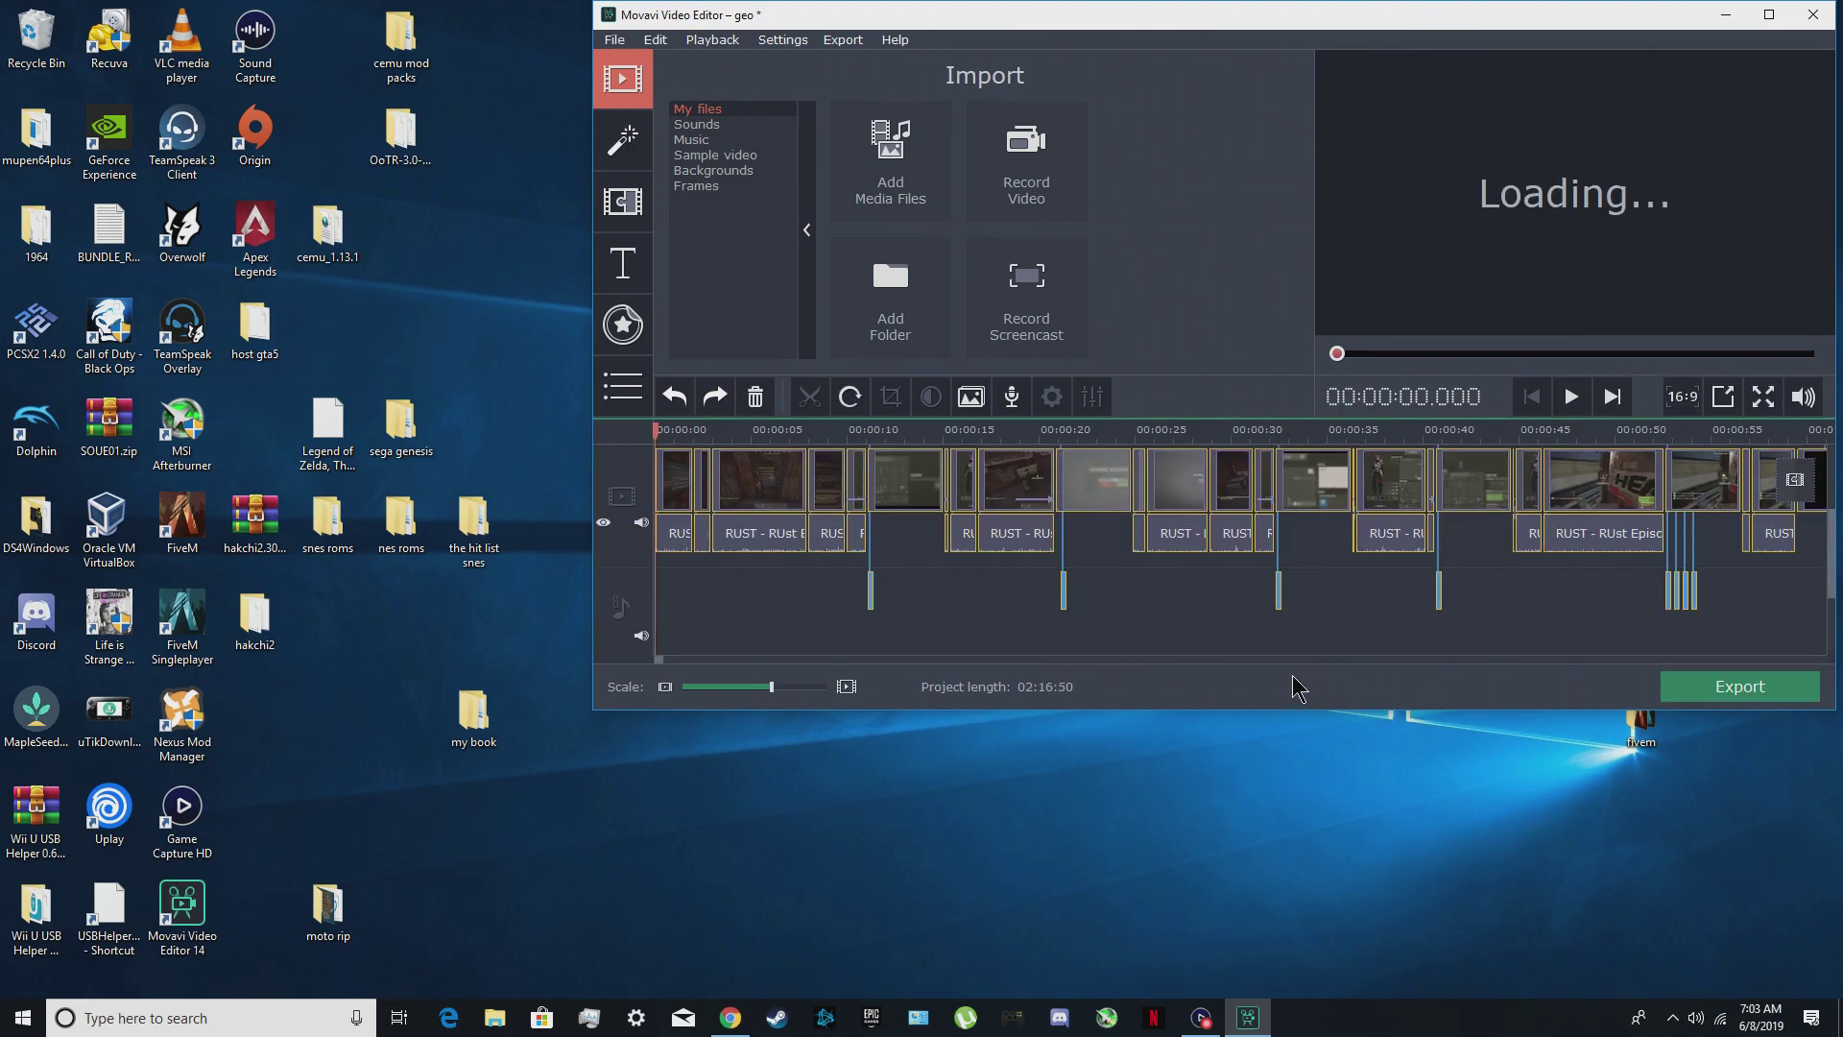
{"action": "left_click", "coordinate": [624, 46]}
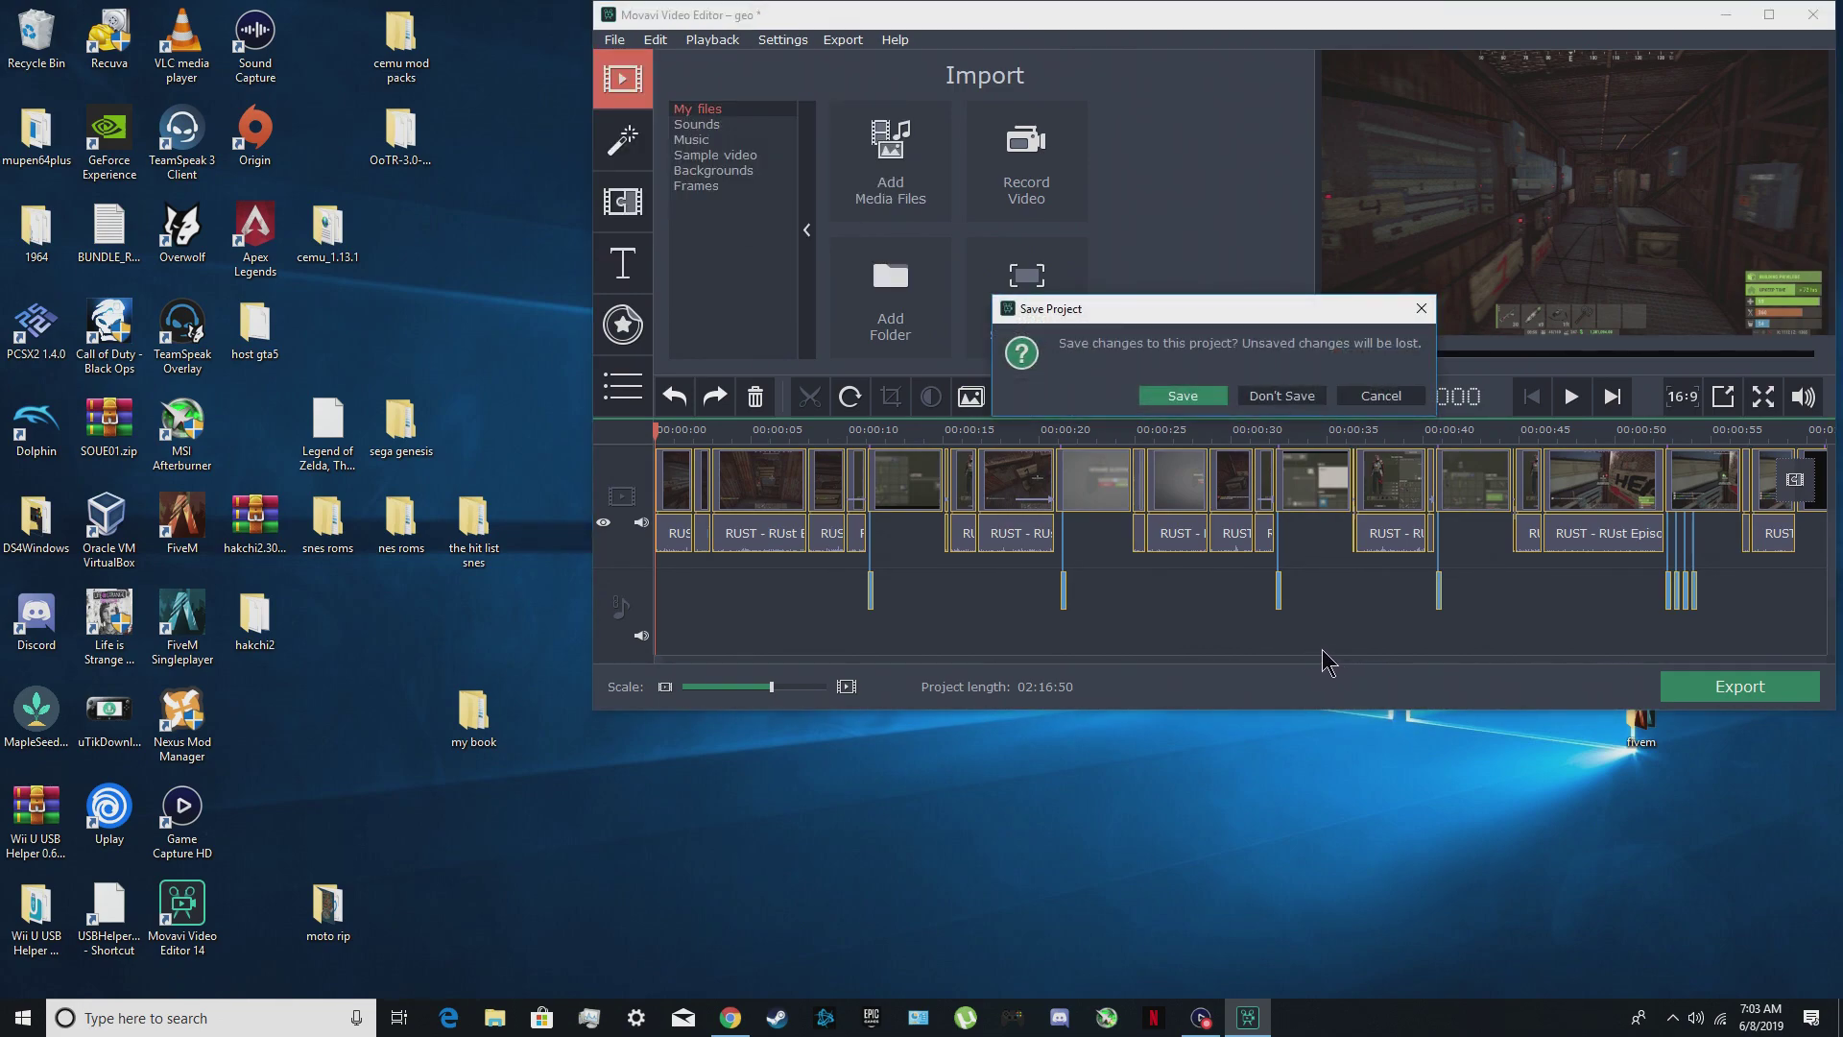
{"action": "left_click", "coordinate": [1282, 397]}
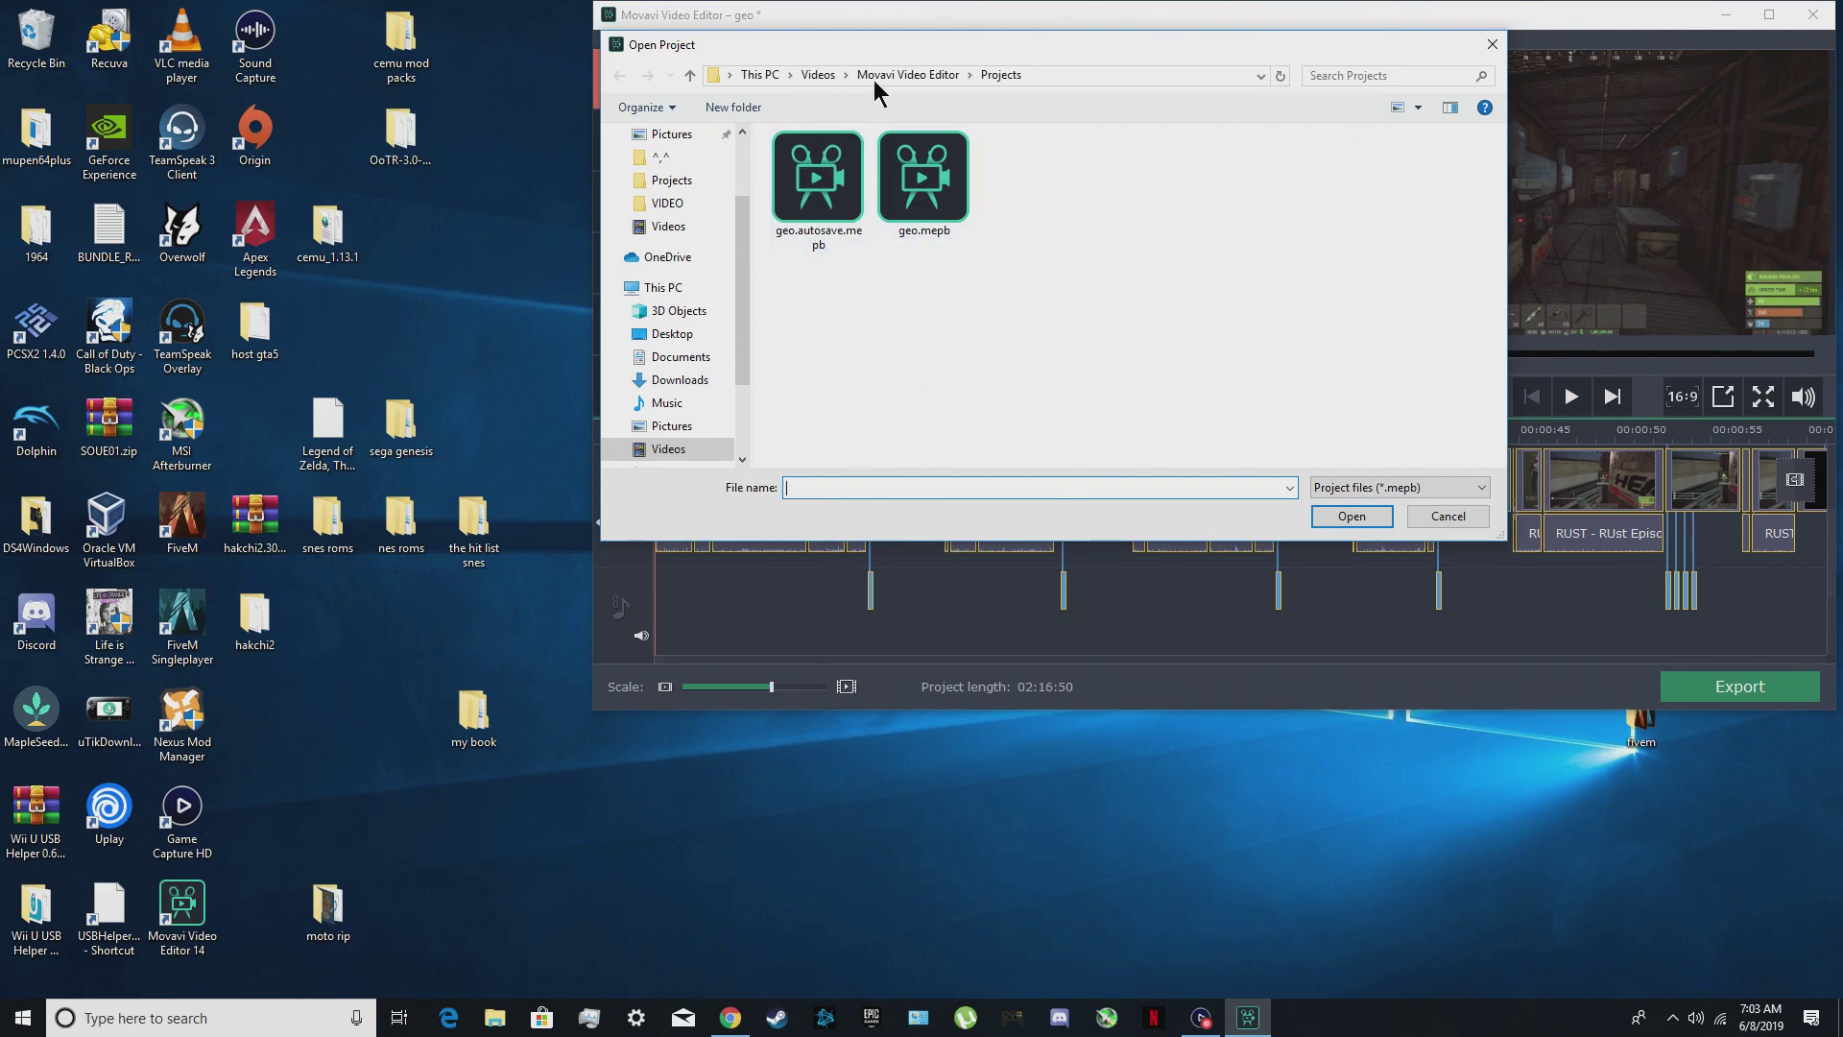
- Remove the only permission entry from the Projects folder's advanced security, then cancel Open Project
{"action": "left_click", "coordinate": [690, 76]}
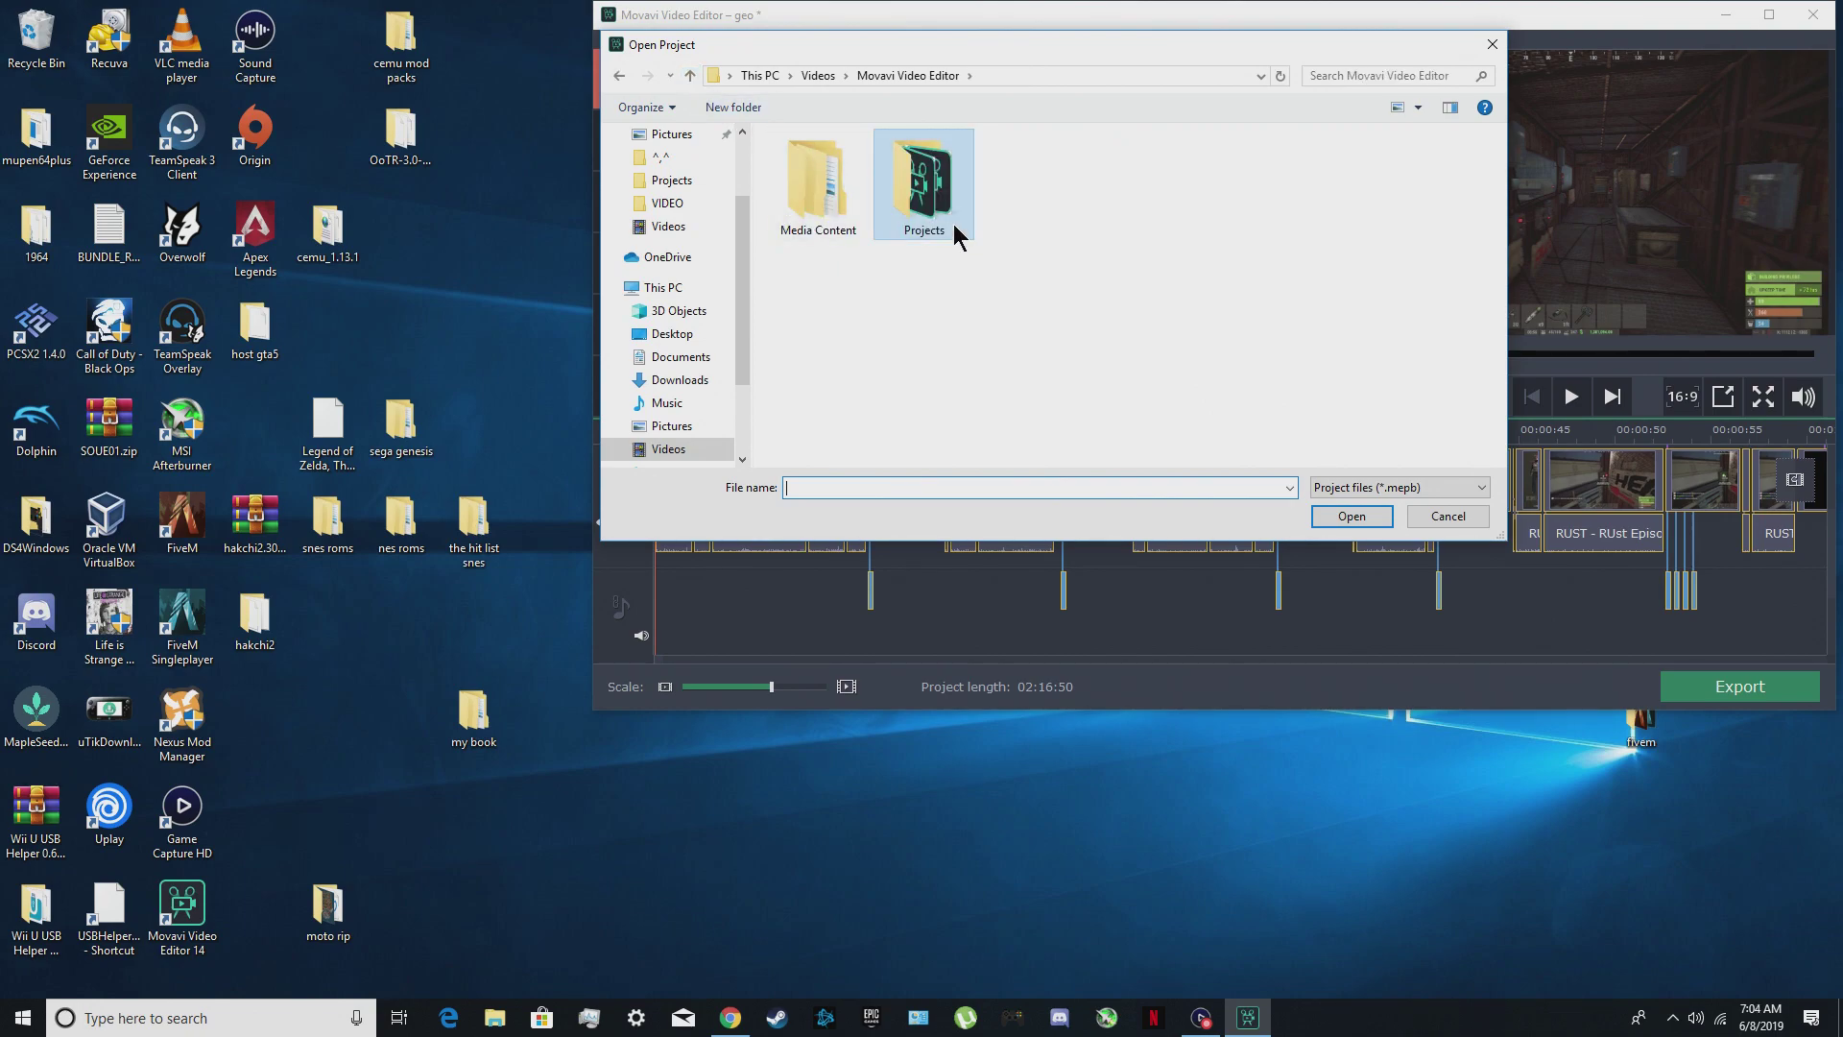
{"action": "right_click", "coordinate": [930, 210]}
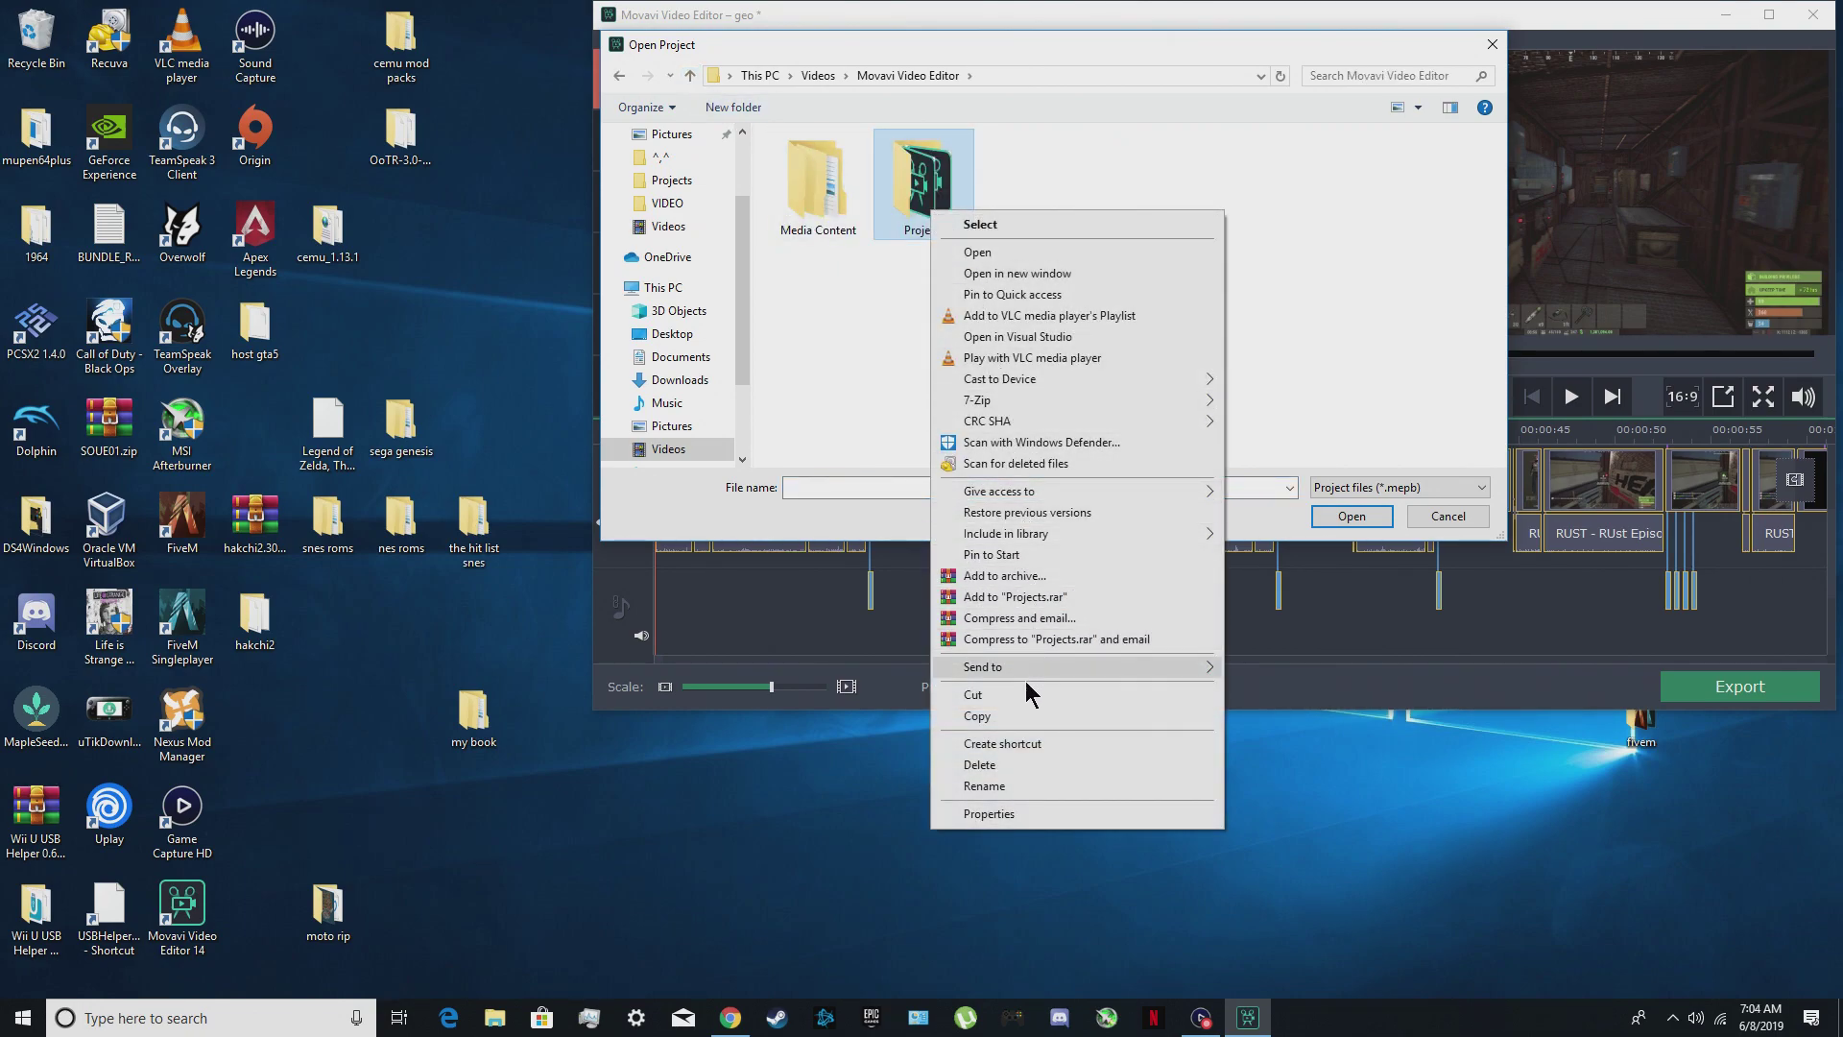
{"action": "left_click", "coordinate": [996, 815]}
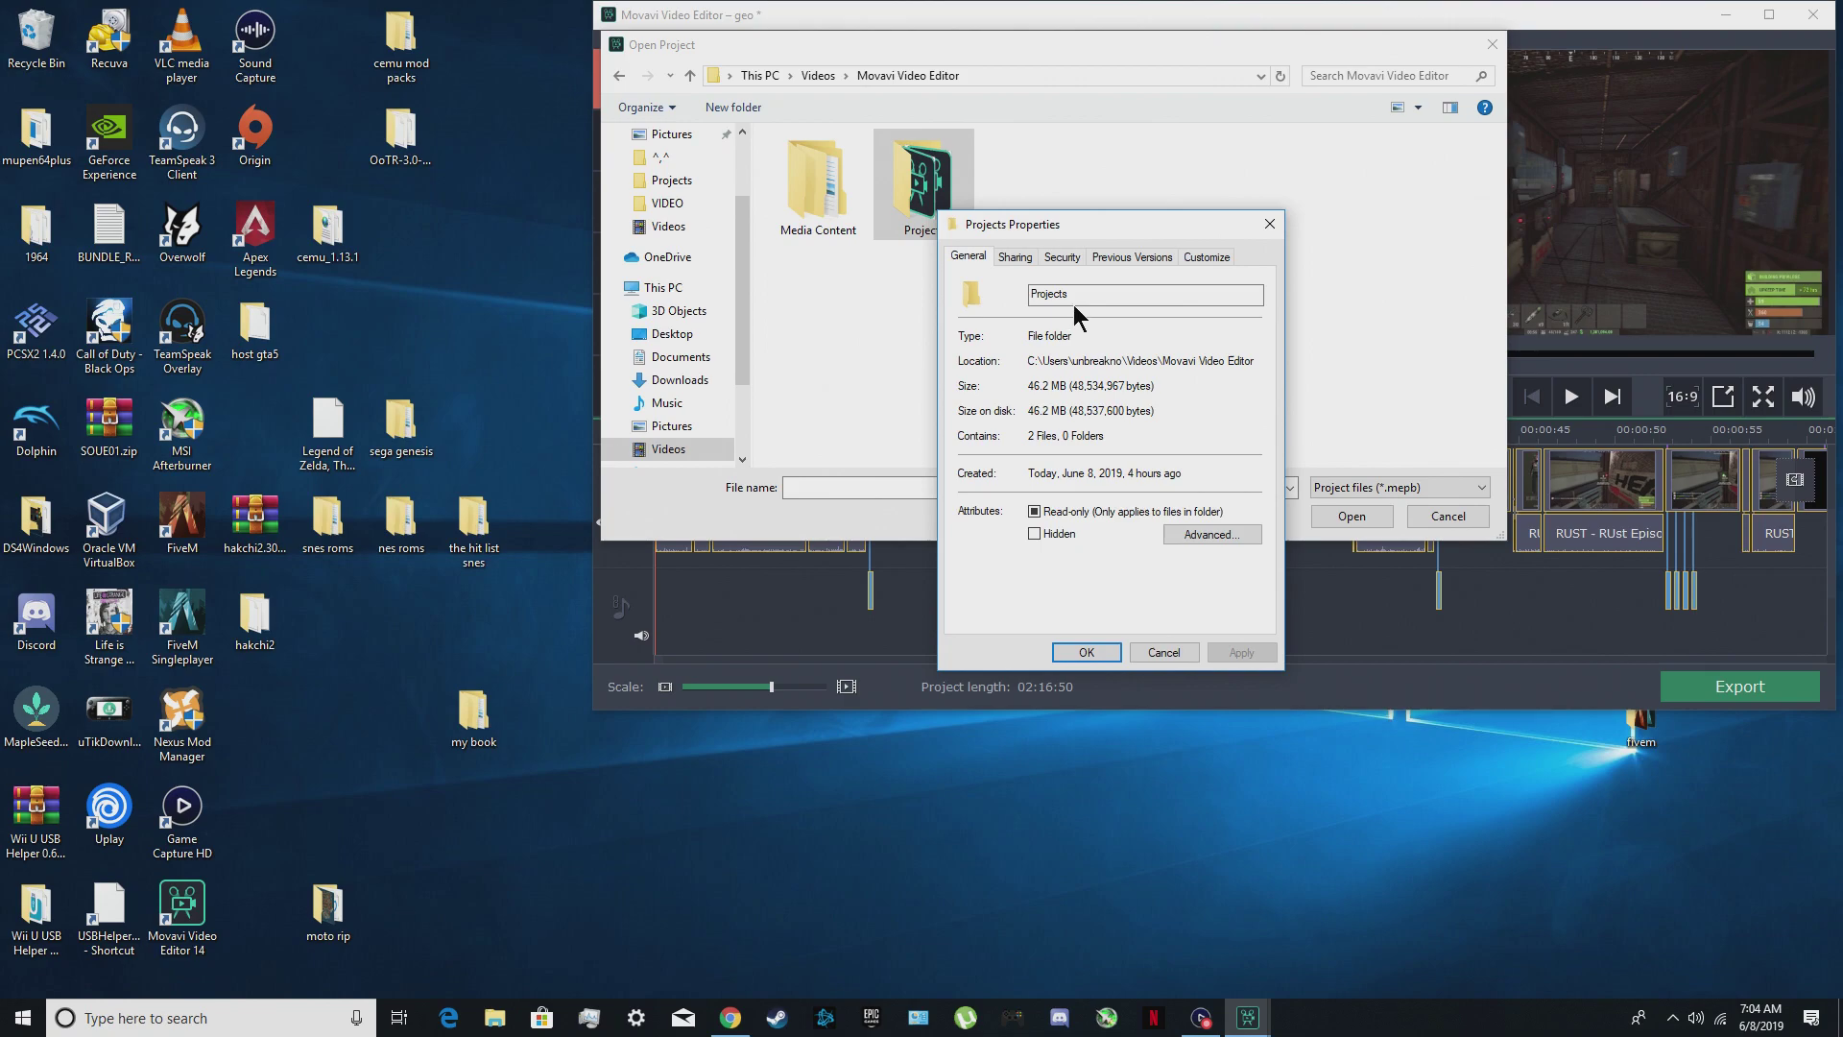
{"action": "left_click", "coordinate": [1060, 257]}
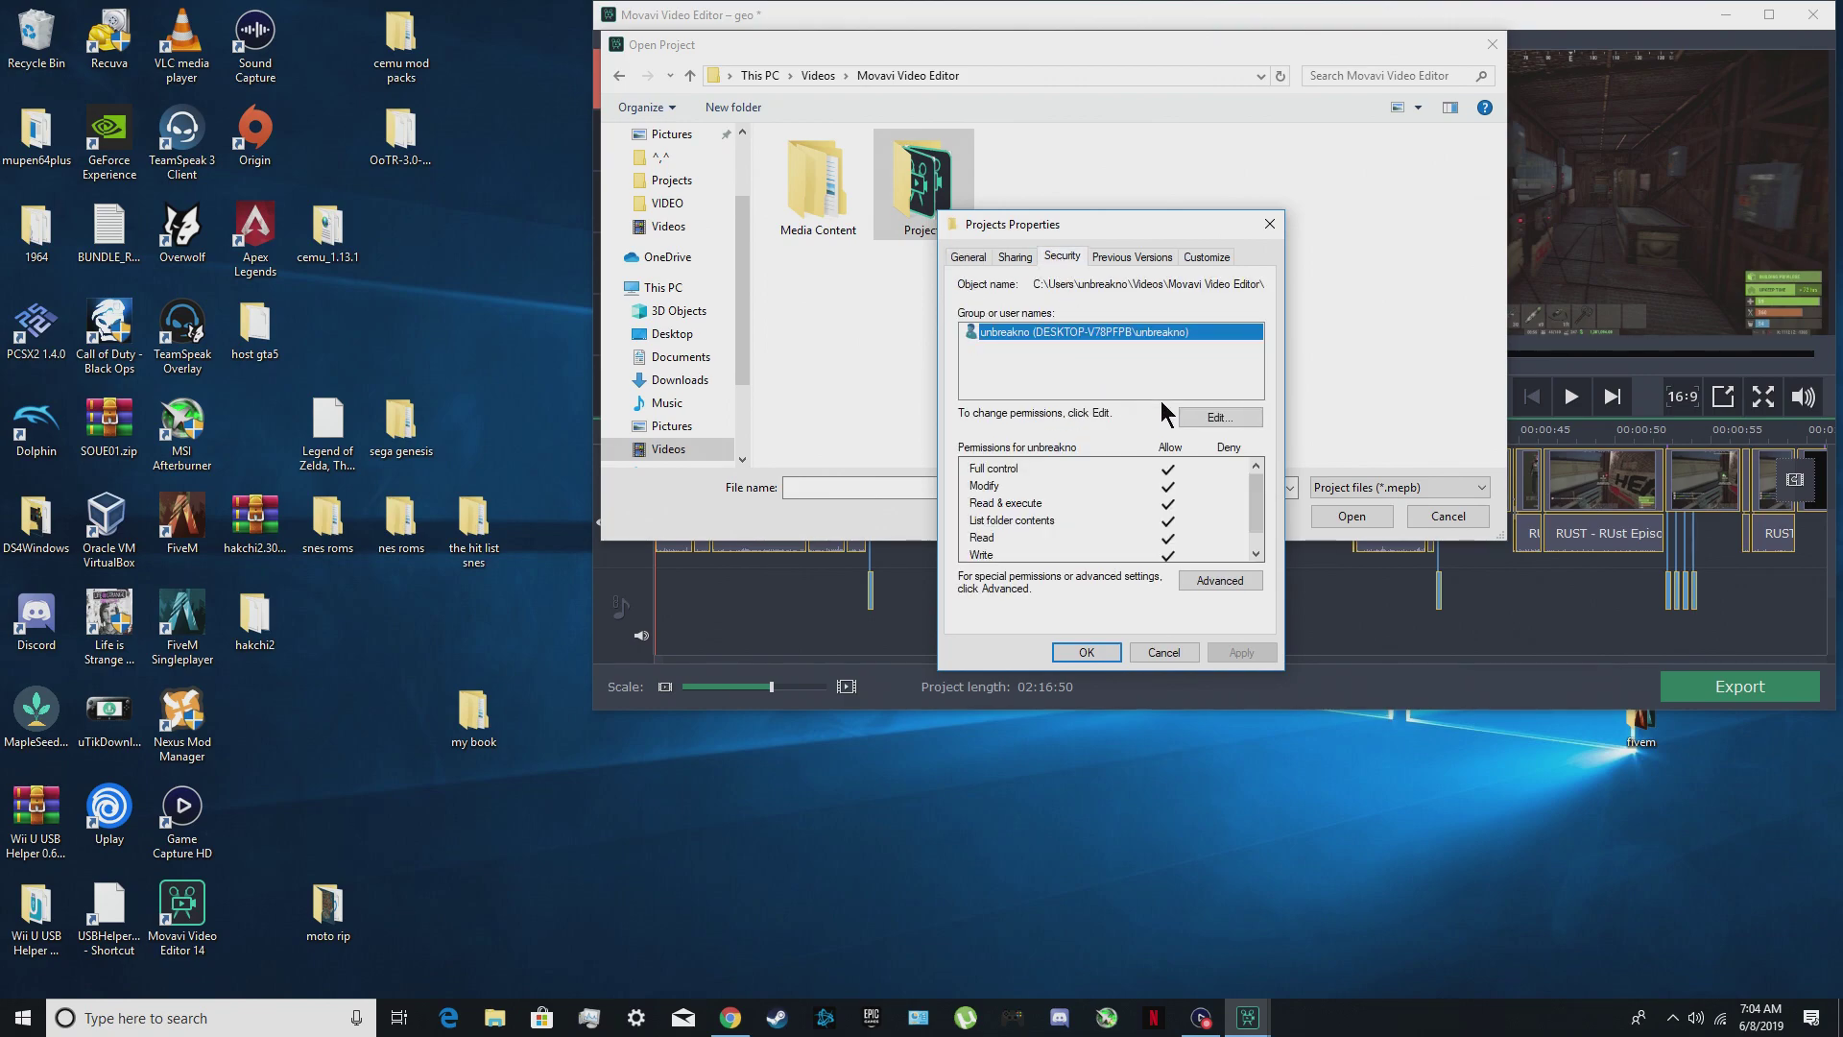
{"action": "left_click", "coordinate": [1218, 580]}
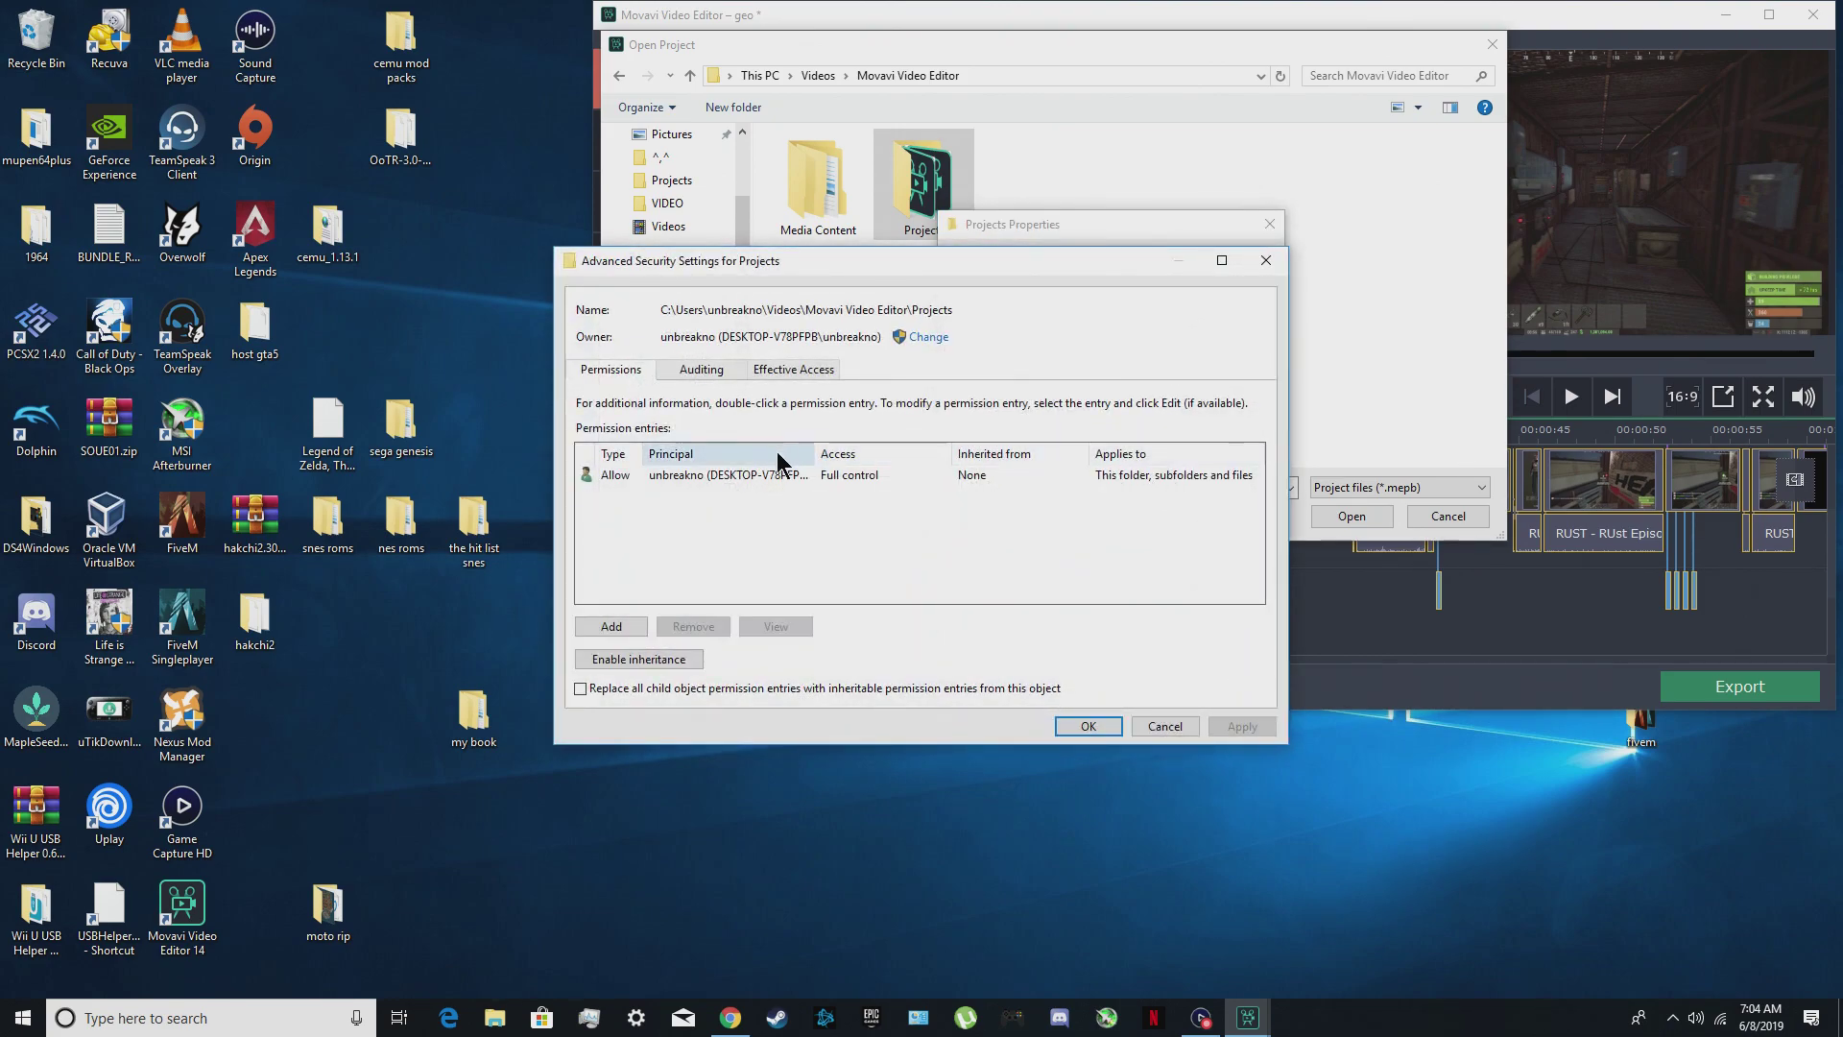
{"action": "left_click", "coordinate": [726, 475]}
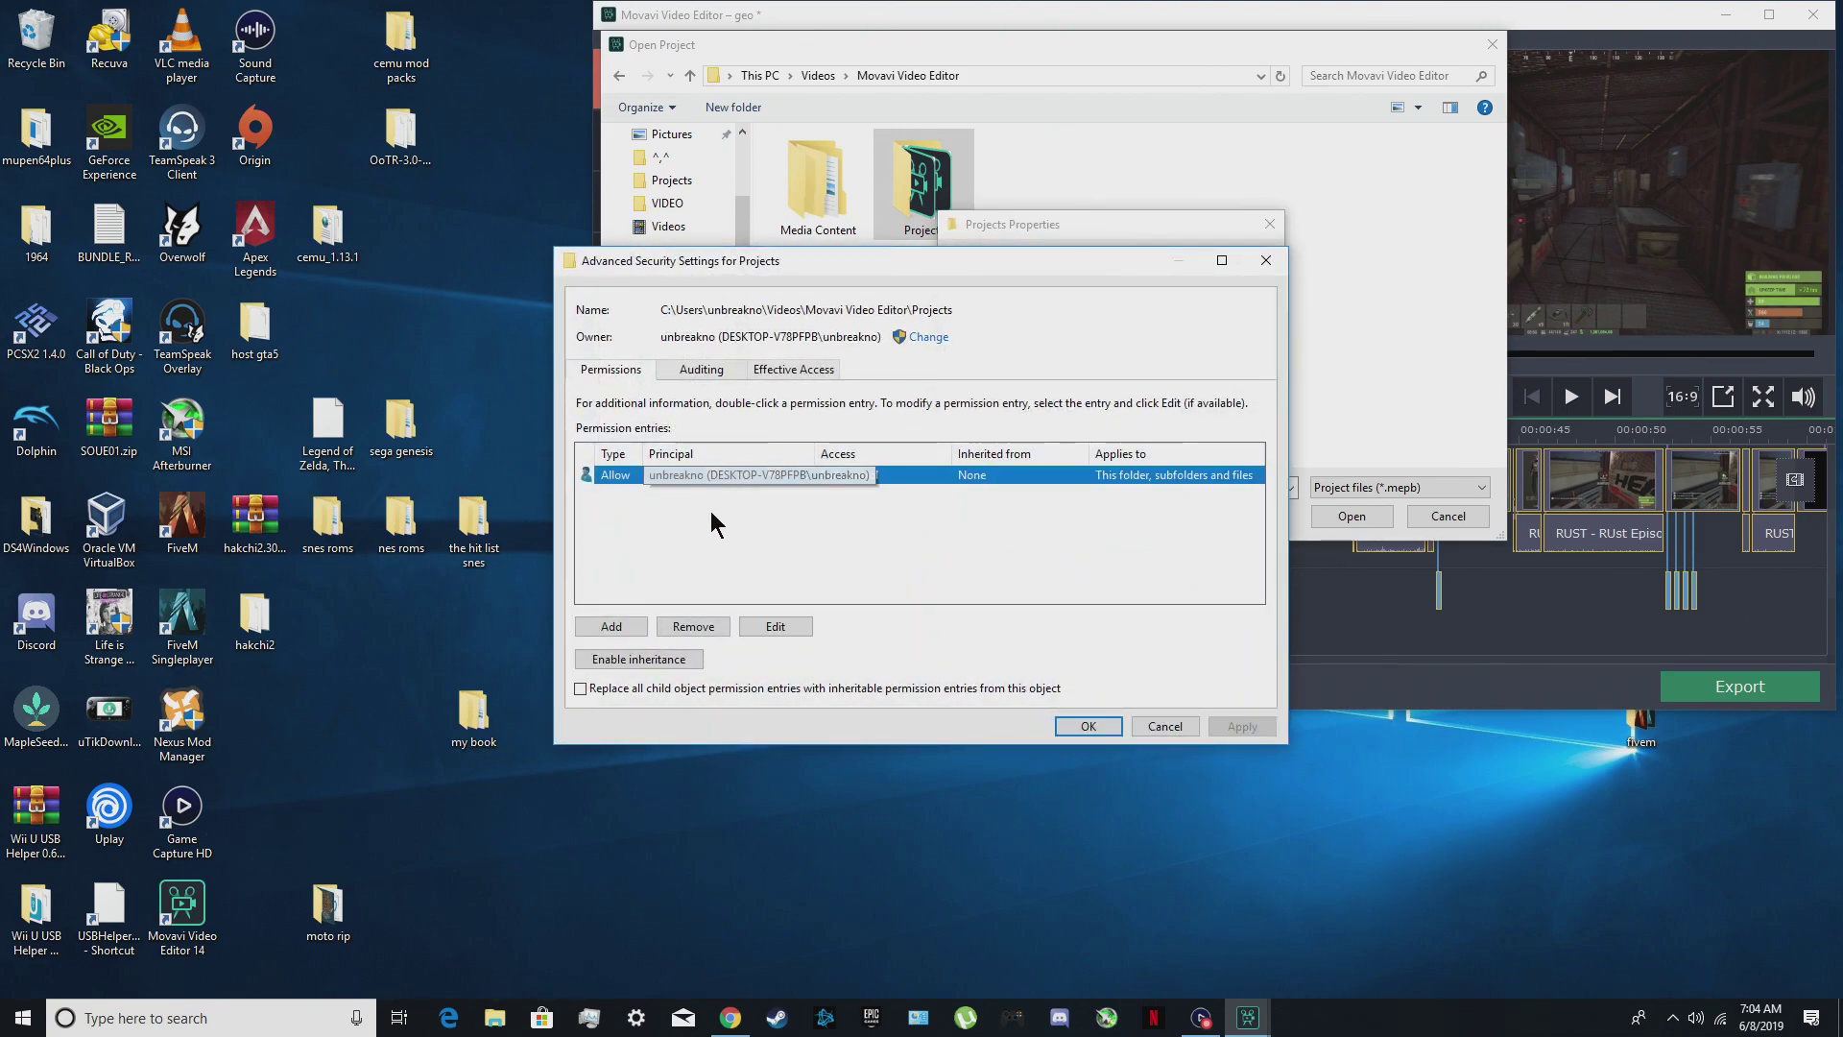
{"action": "left_click", "coordinate": [695, 628]}
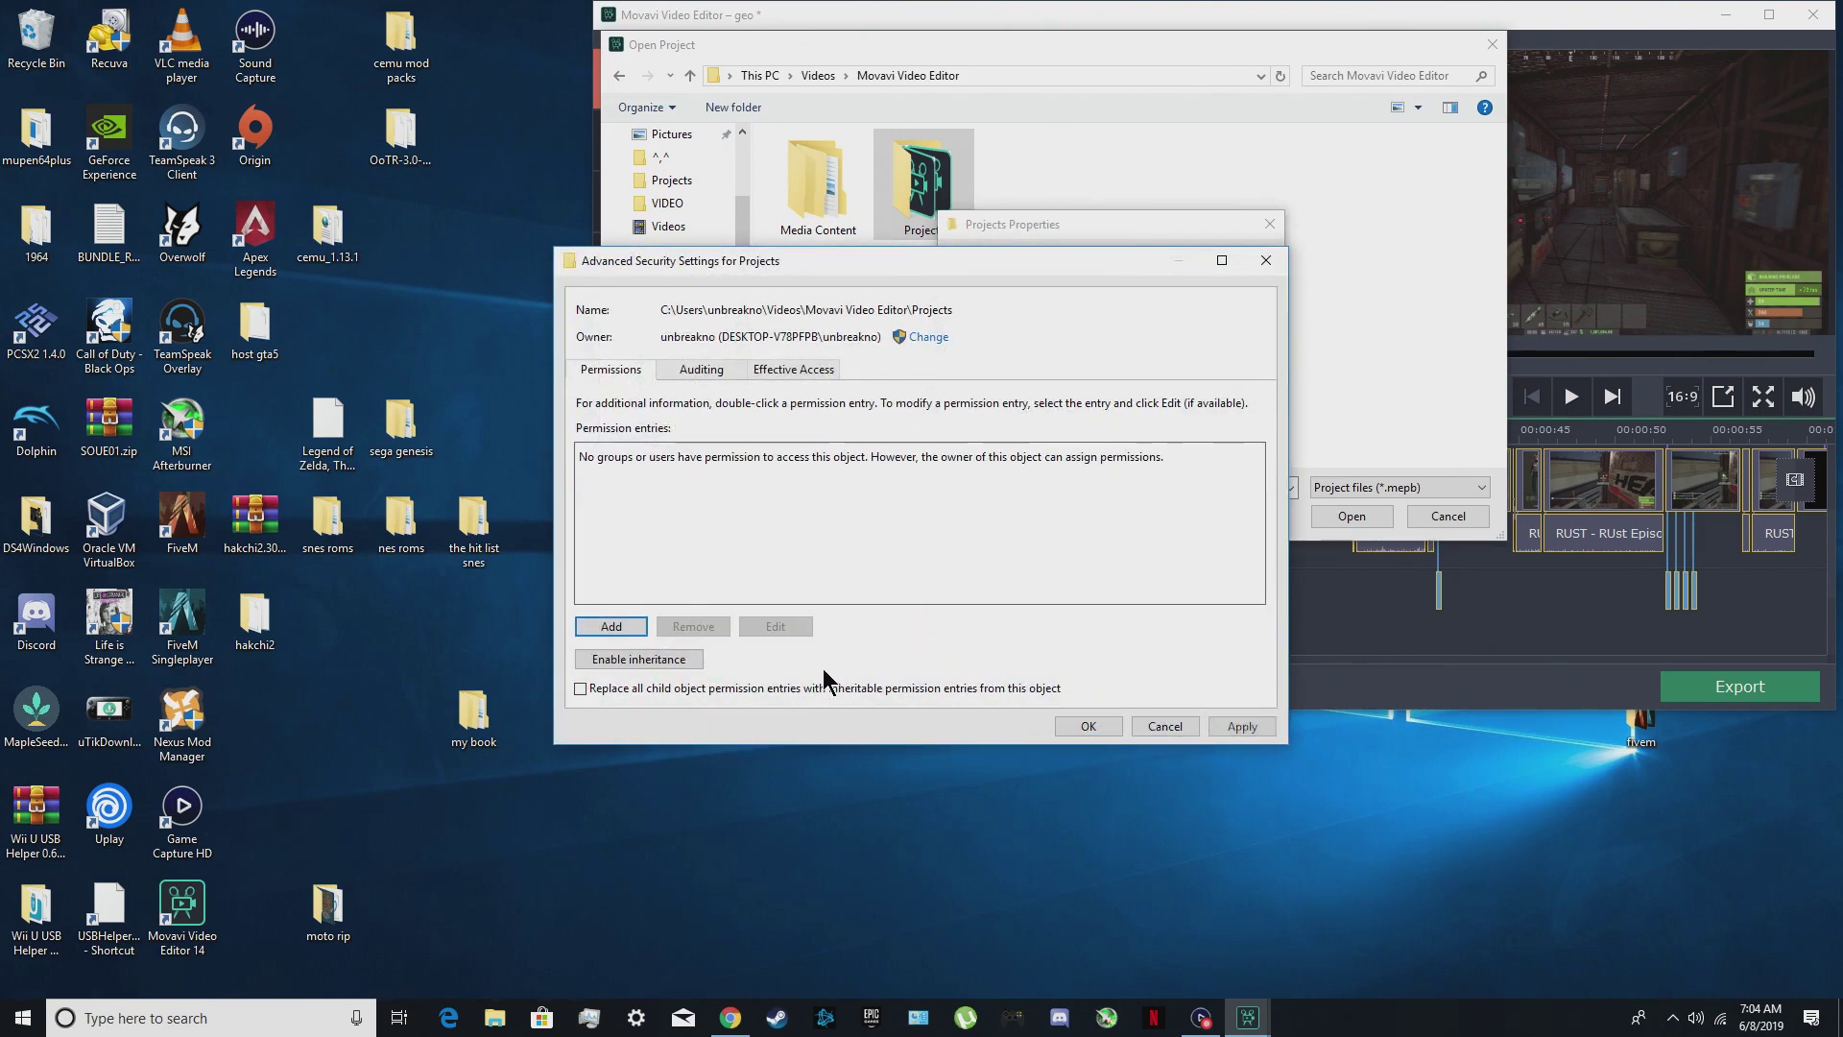
{"action": "left_click", "coordinate": [1089, 726]}
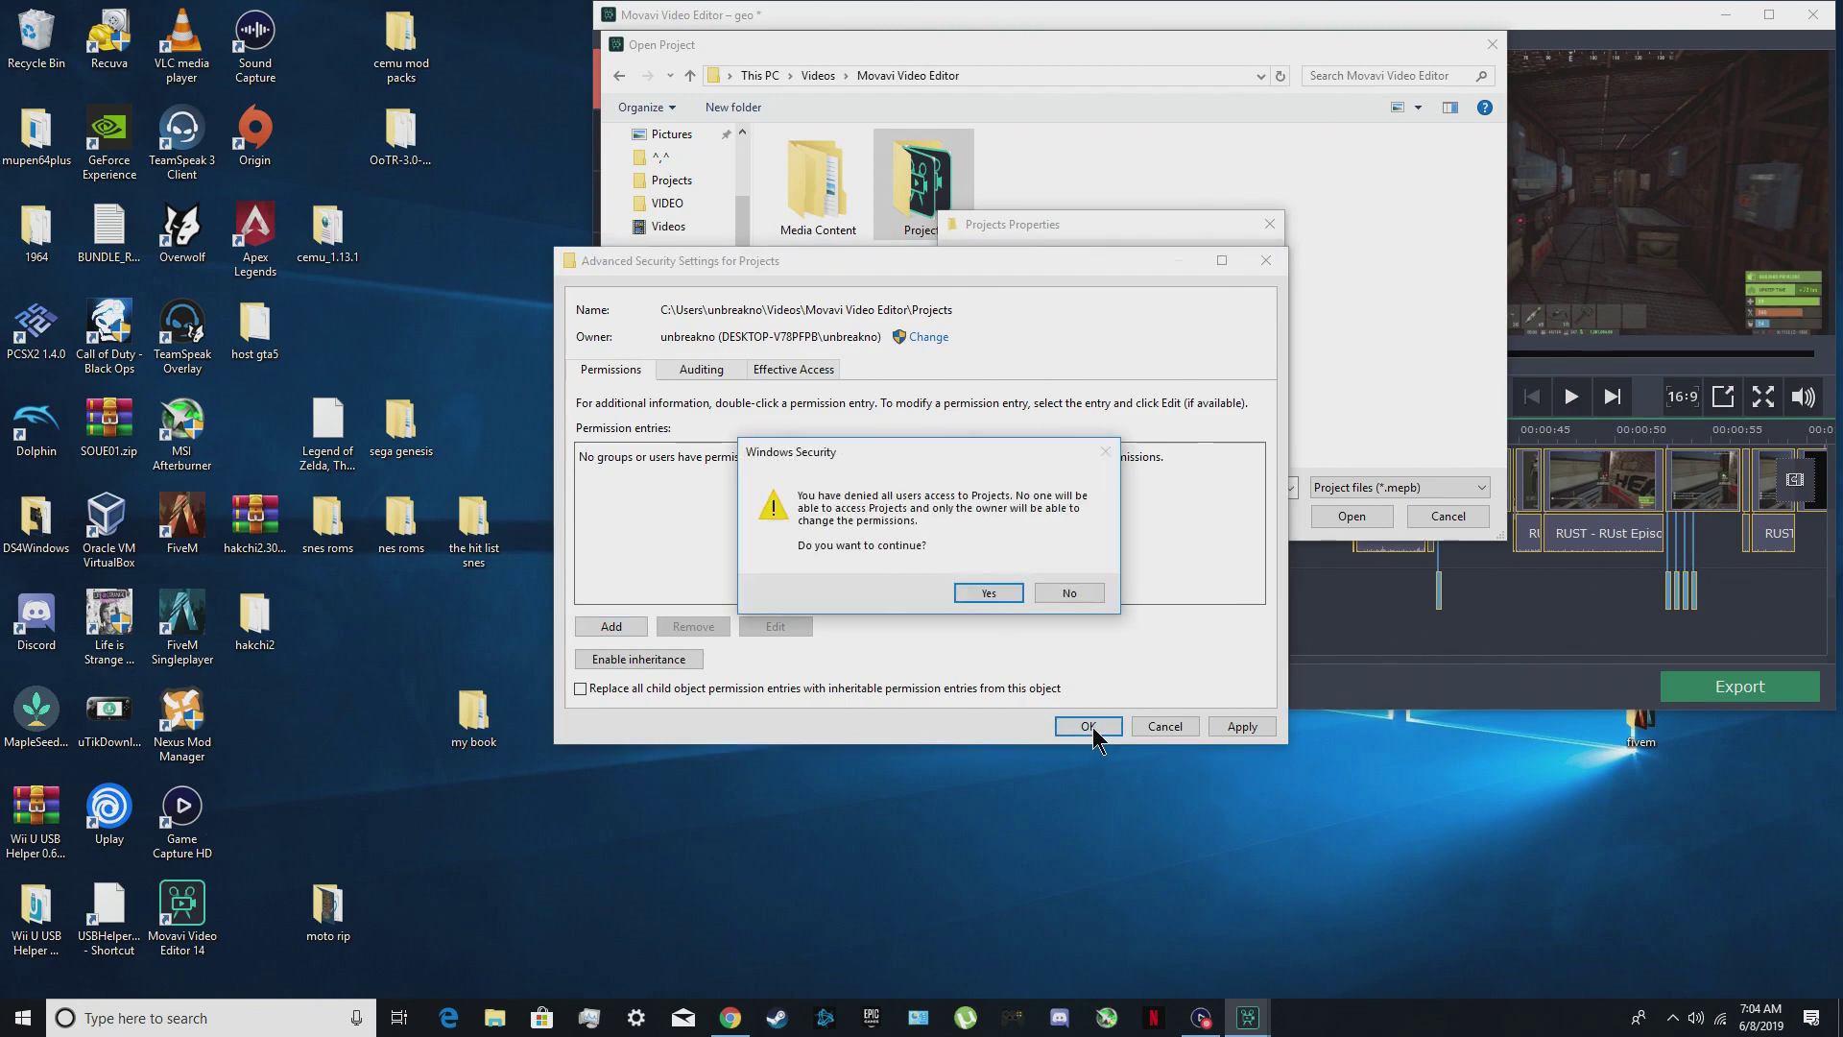
{"action": "left_click", "coordinate": [993, 596]}
{"action": "left_click", "coordinate": [1084, 652]}
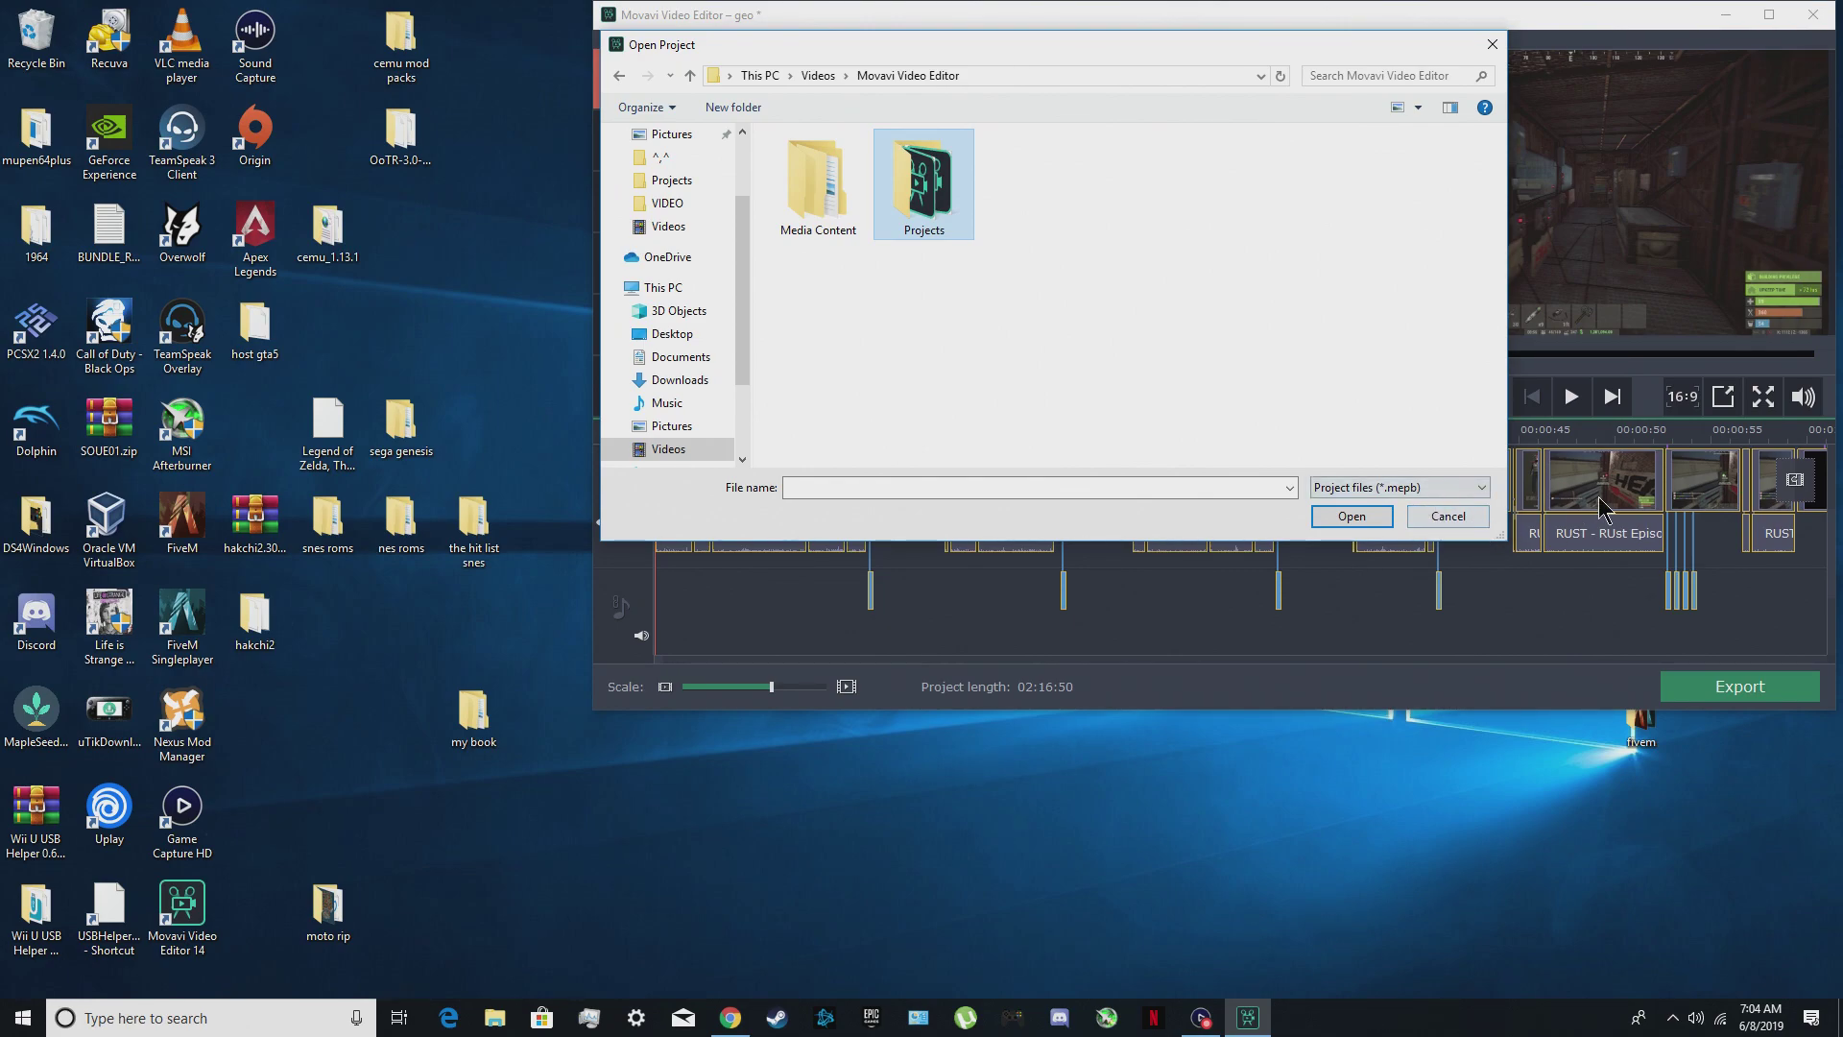
{"action": "left_click", "coordinate": [1445, 520]}
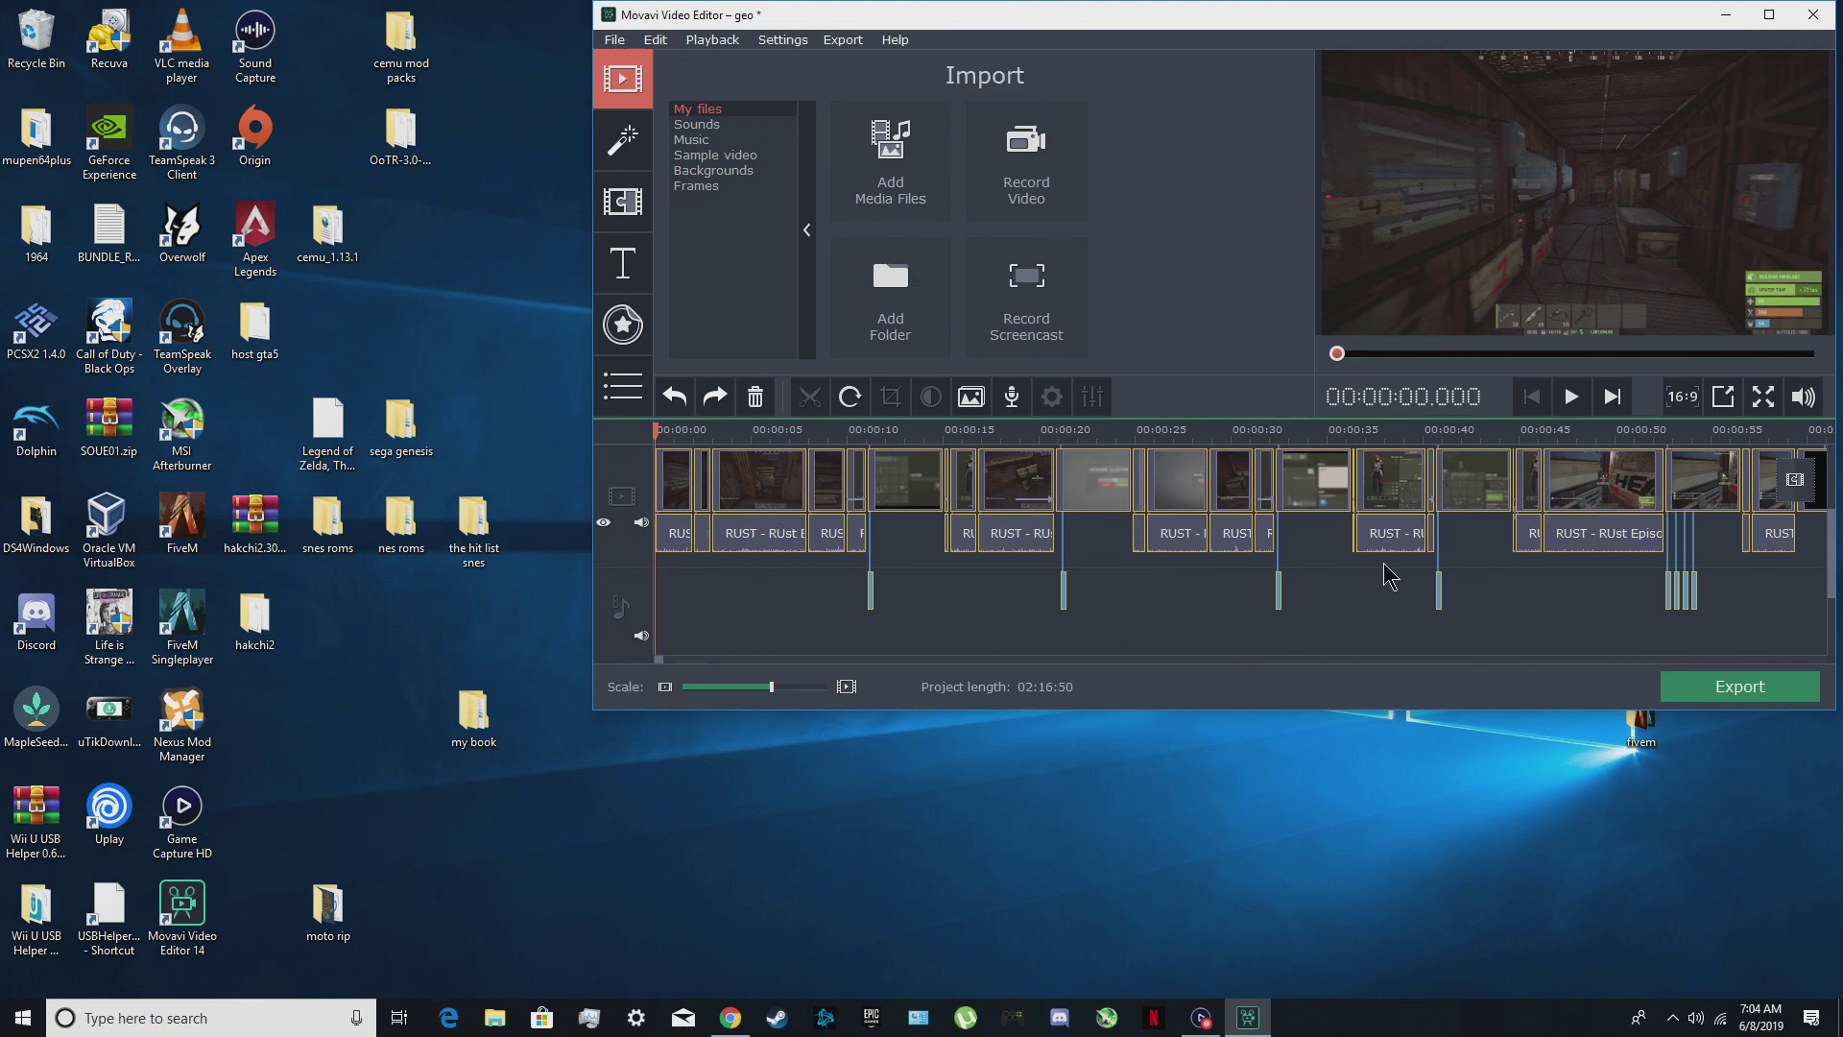
{"action": "left_click", "coordinate": [1164, 496]}
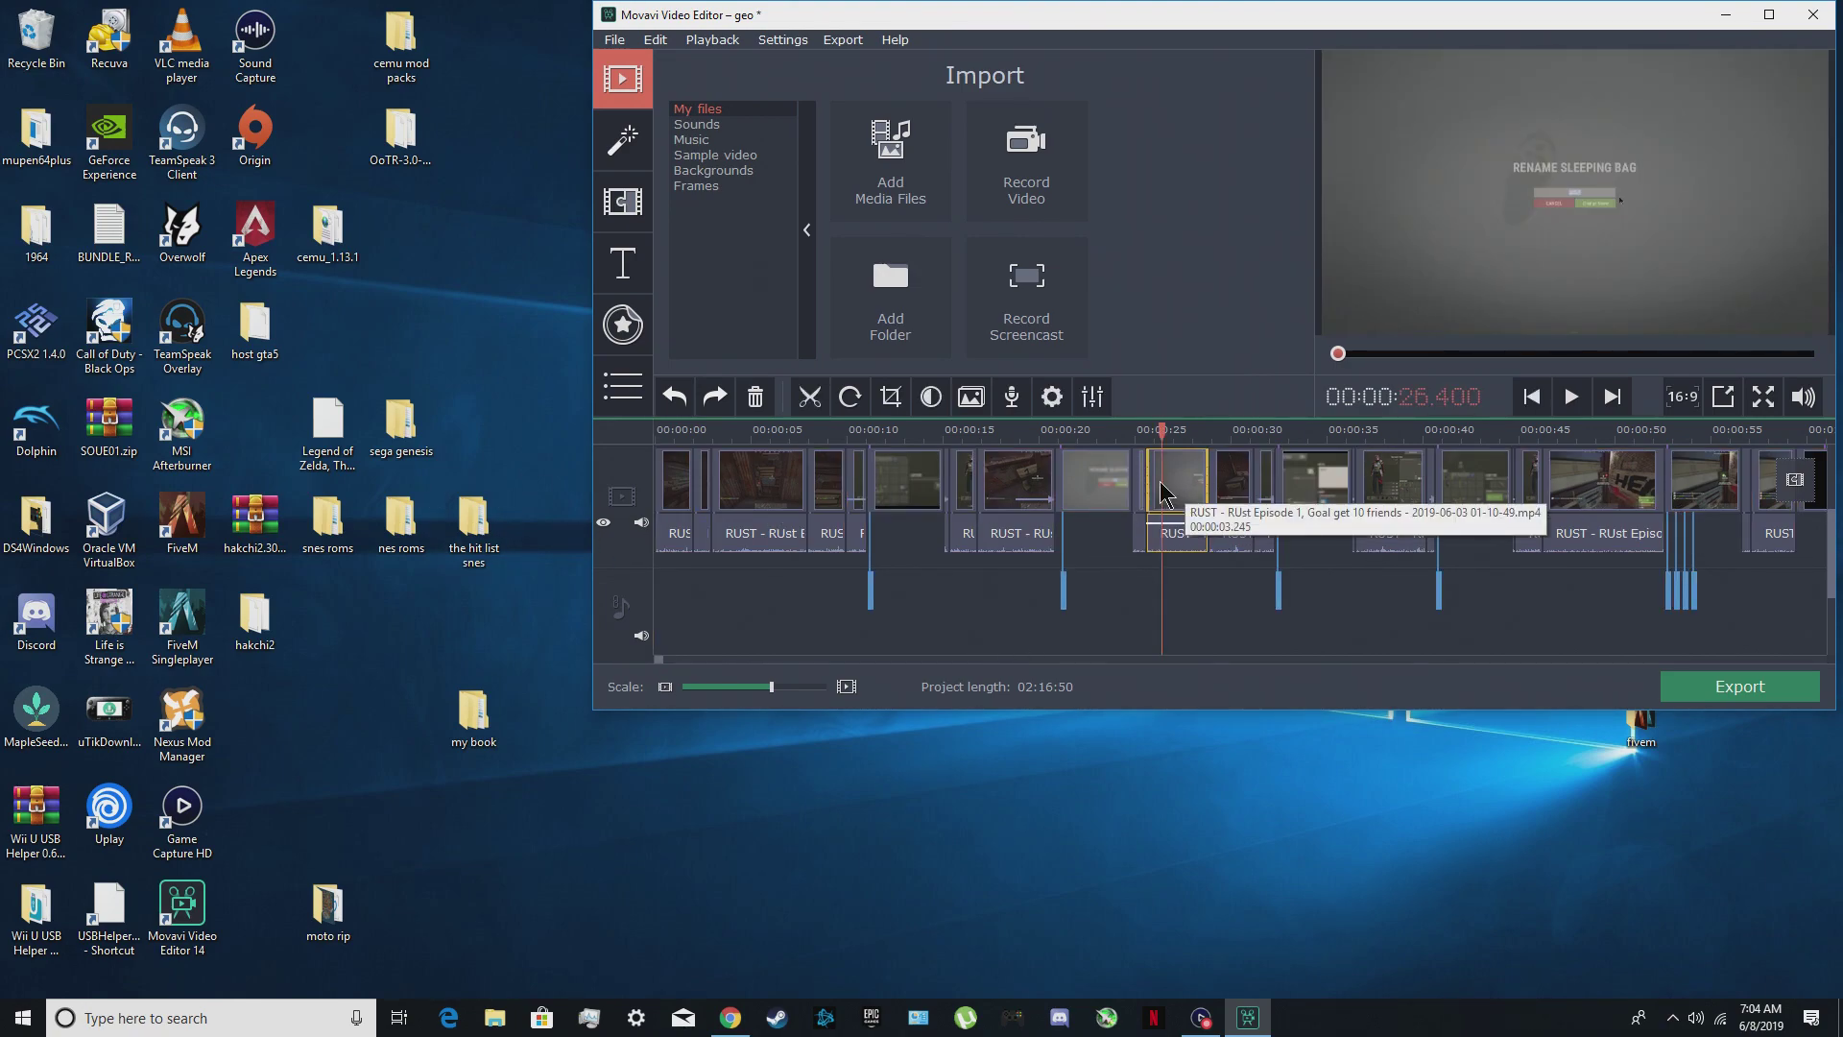
{"action": "left_click", "coordinate": [755, 396]}
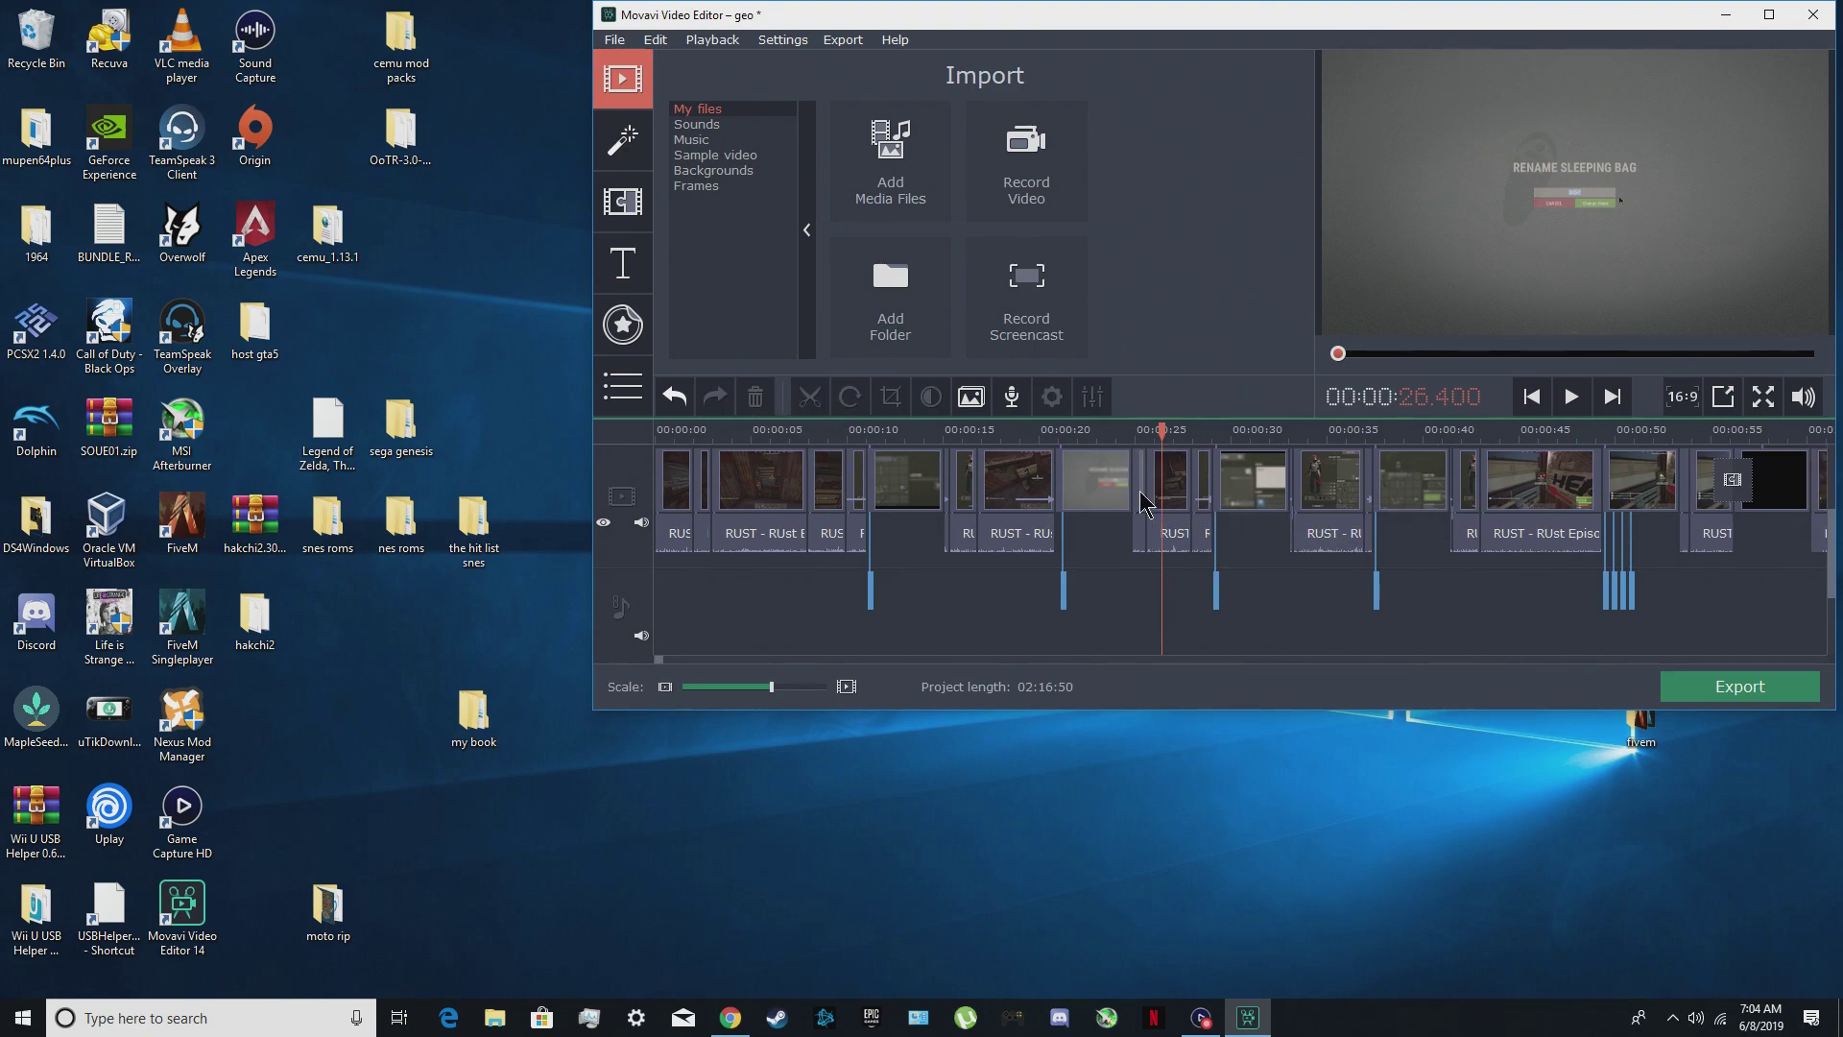
{"action": "left_click", "coordinate": [675, 396]}
{"action": "left_click", "coordinate": [1383, 496]}
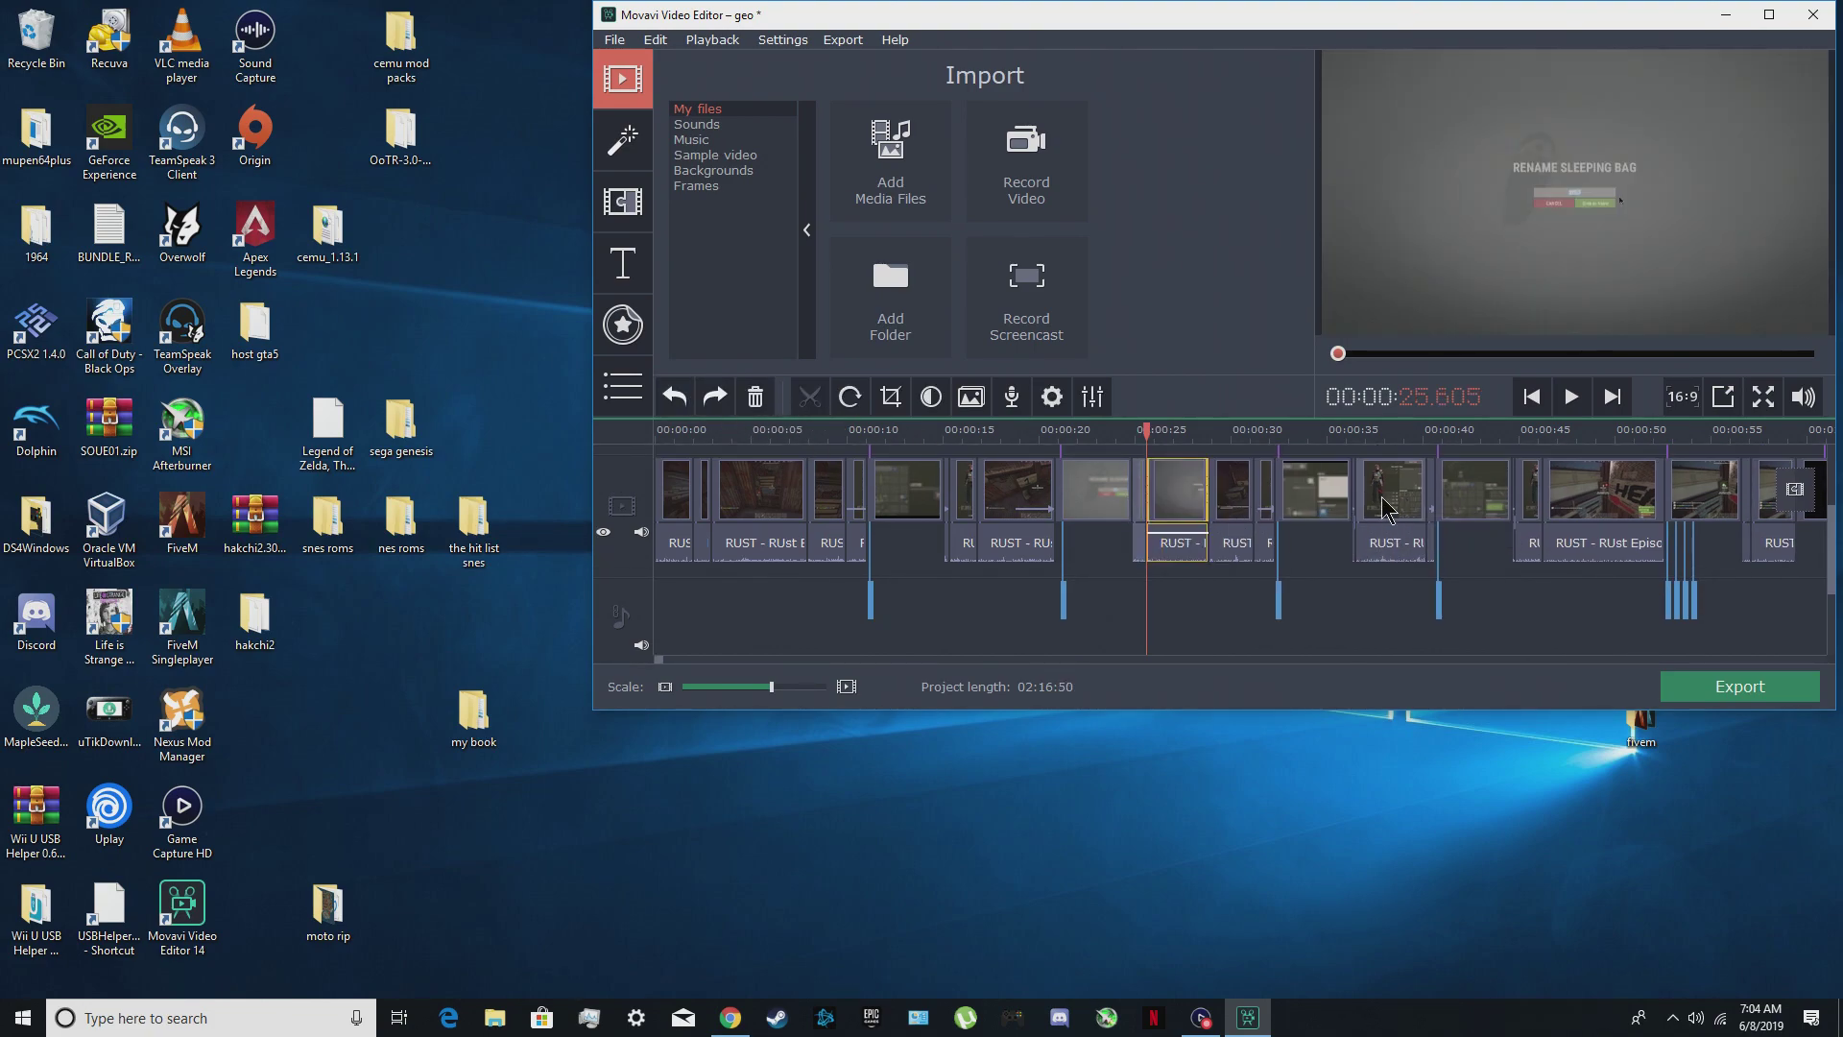
{"action": "left_click", "coordinate": [757, 399]}
{"action": "left_click", "coordinate": [675, 396]}
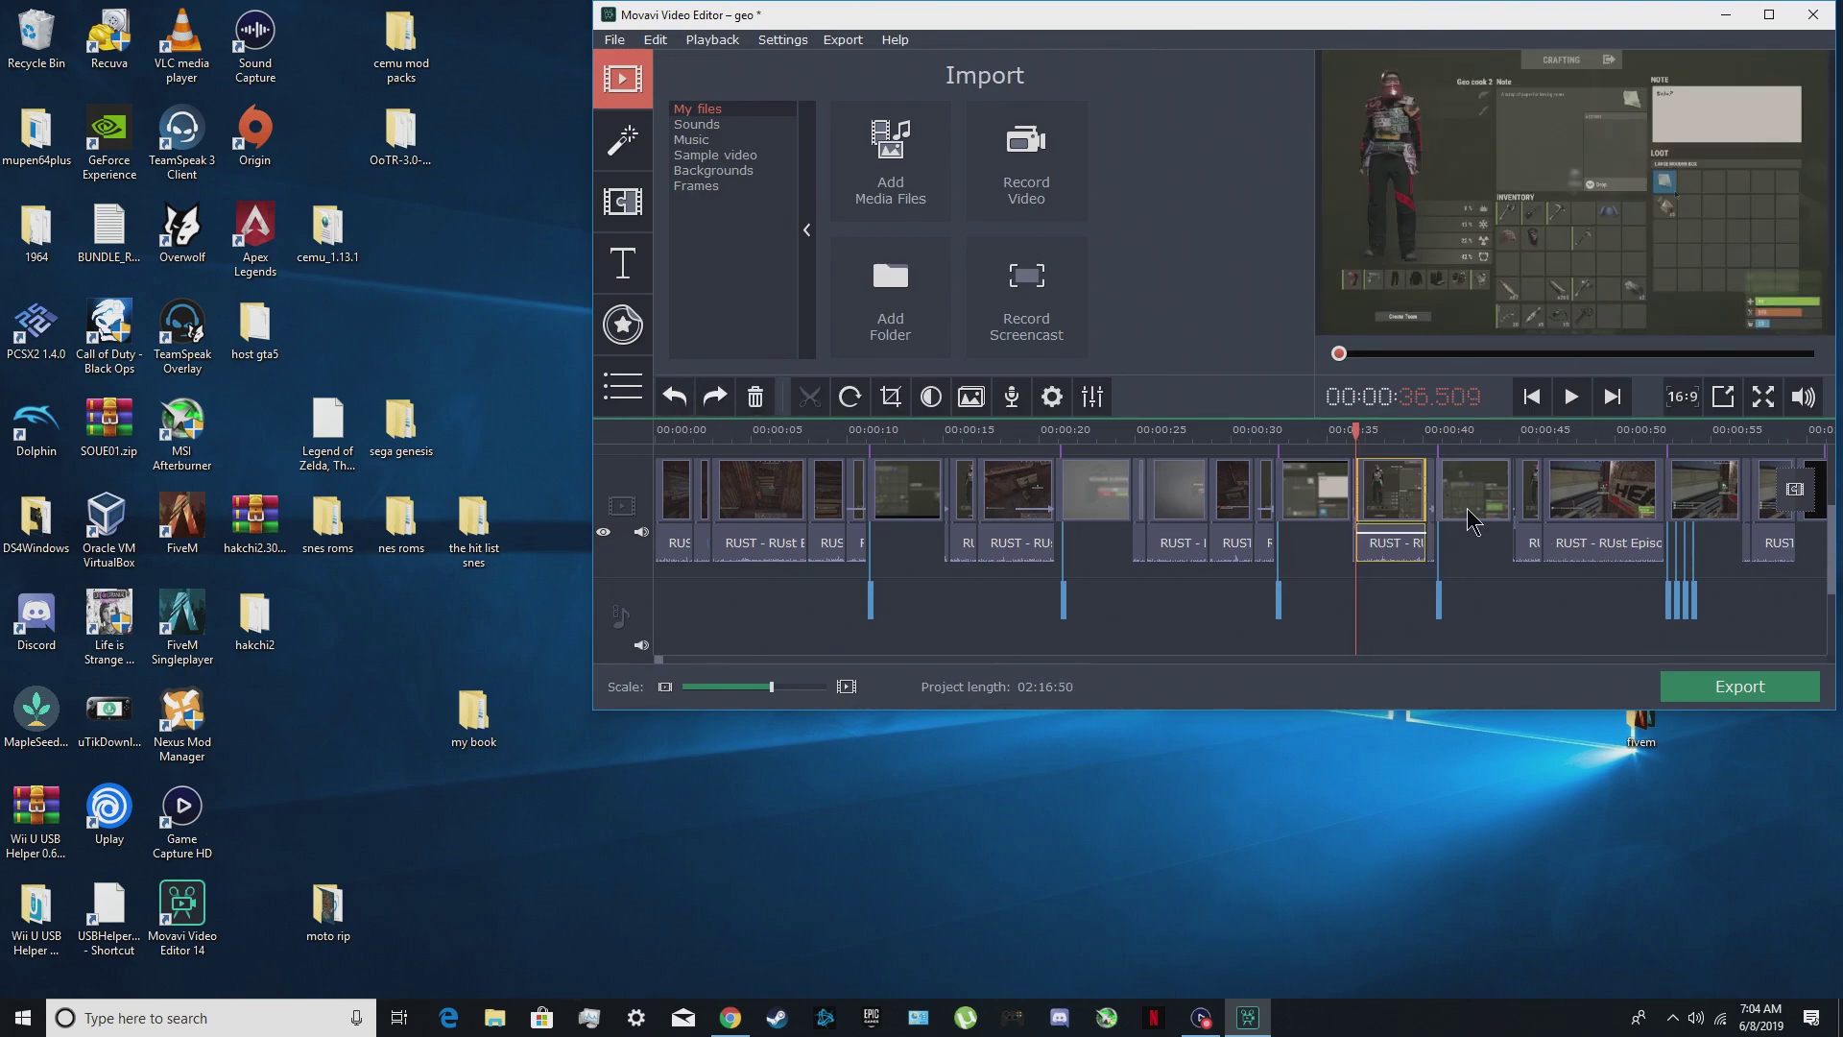
{"action": "left_click", "coordinate": [1476, 508]}
{"action": "left_click", "coordinate": [1603, 494]}
{"action": "left_click", "coordinate": [1173, 517]}
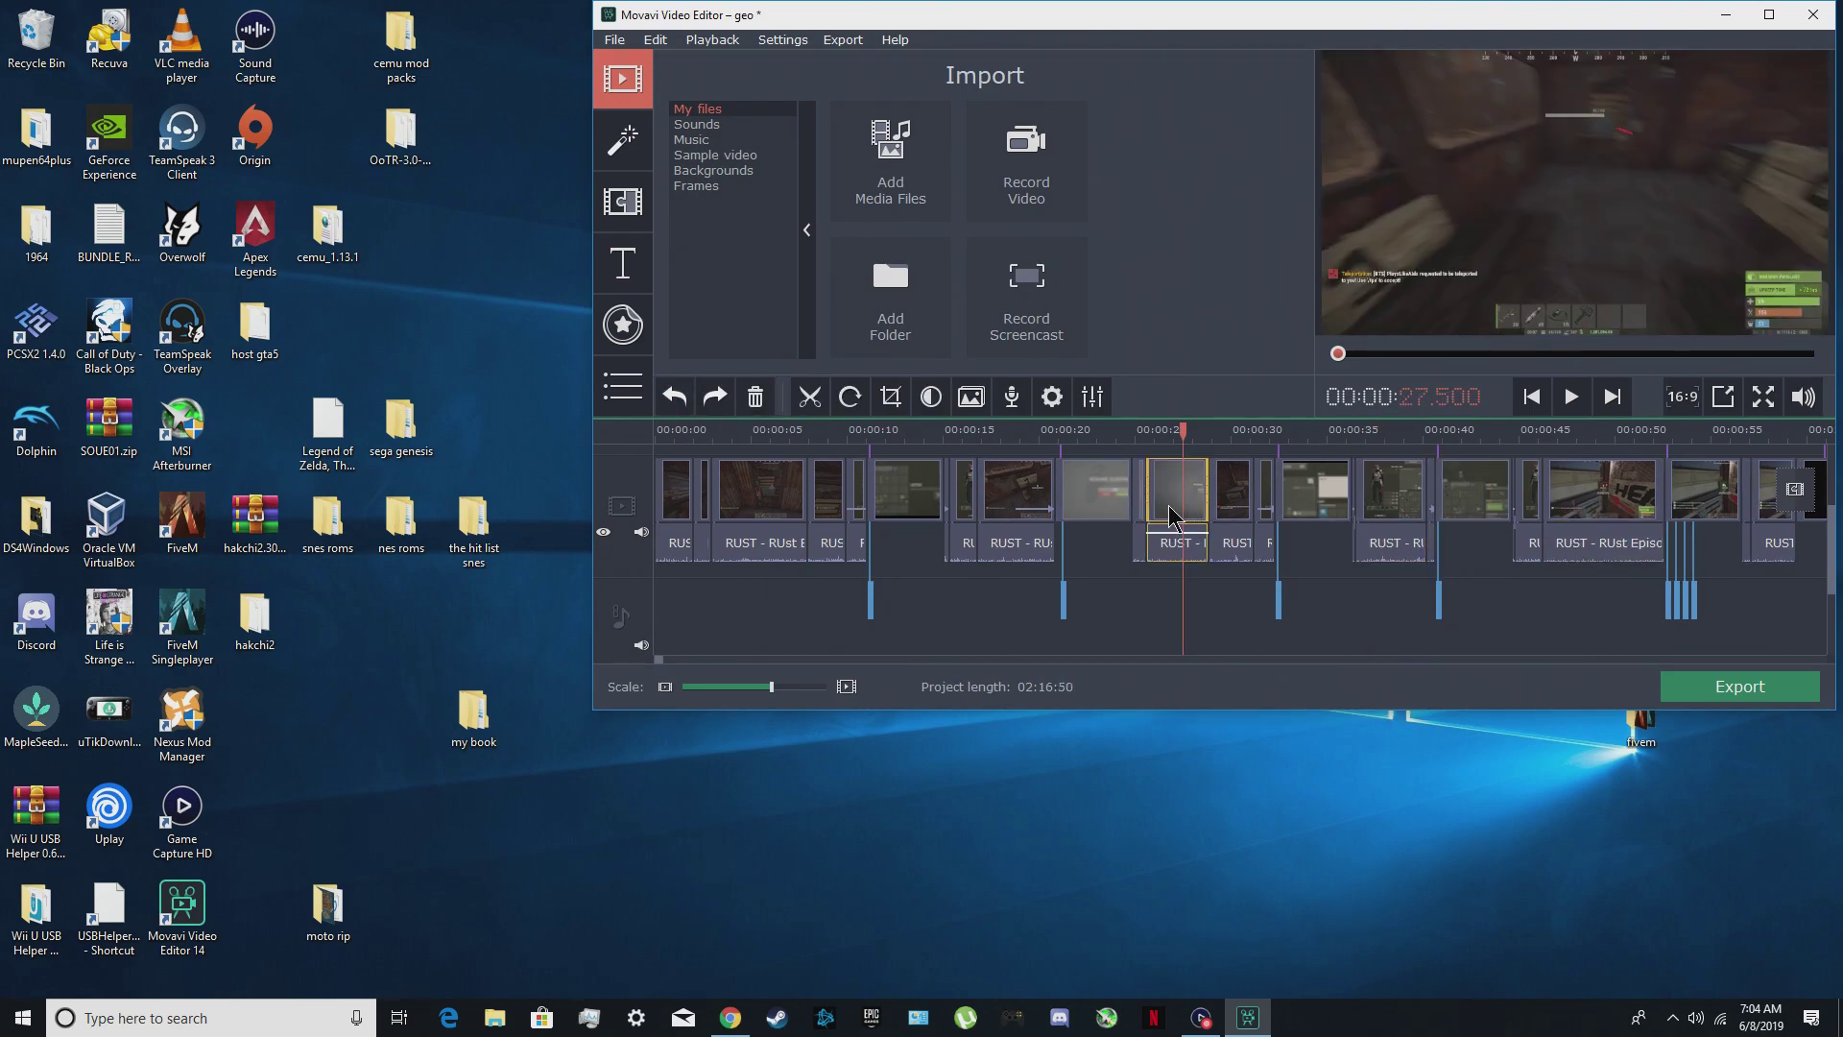
{"action": "left_click", "coordinate": [827, 499]}
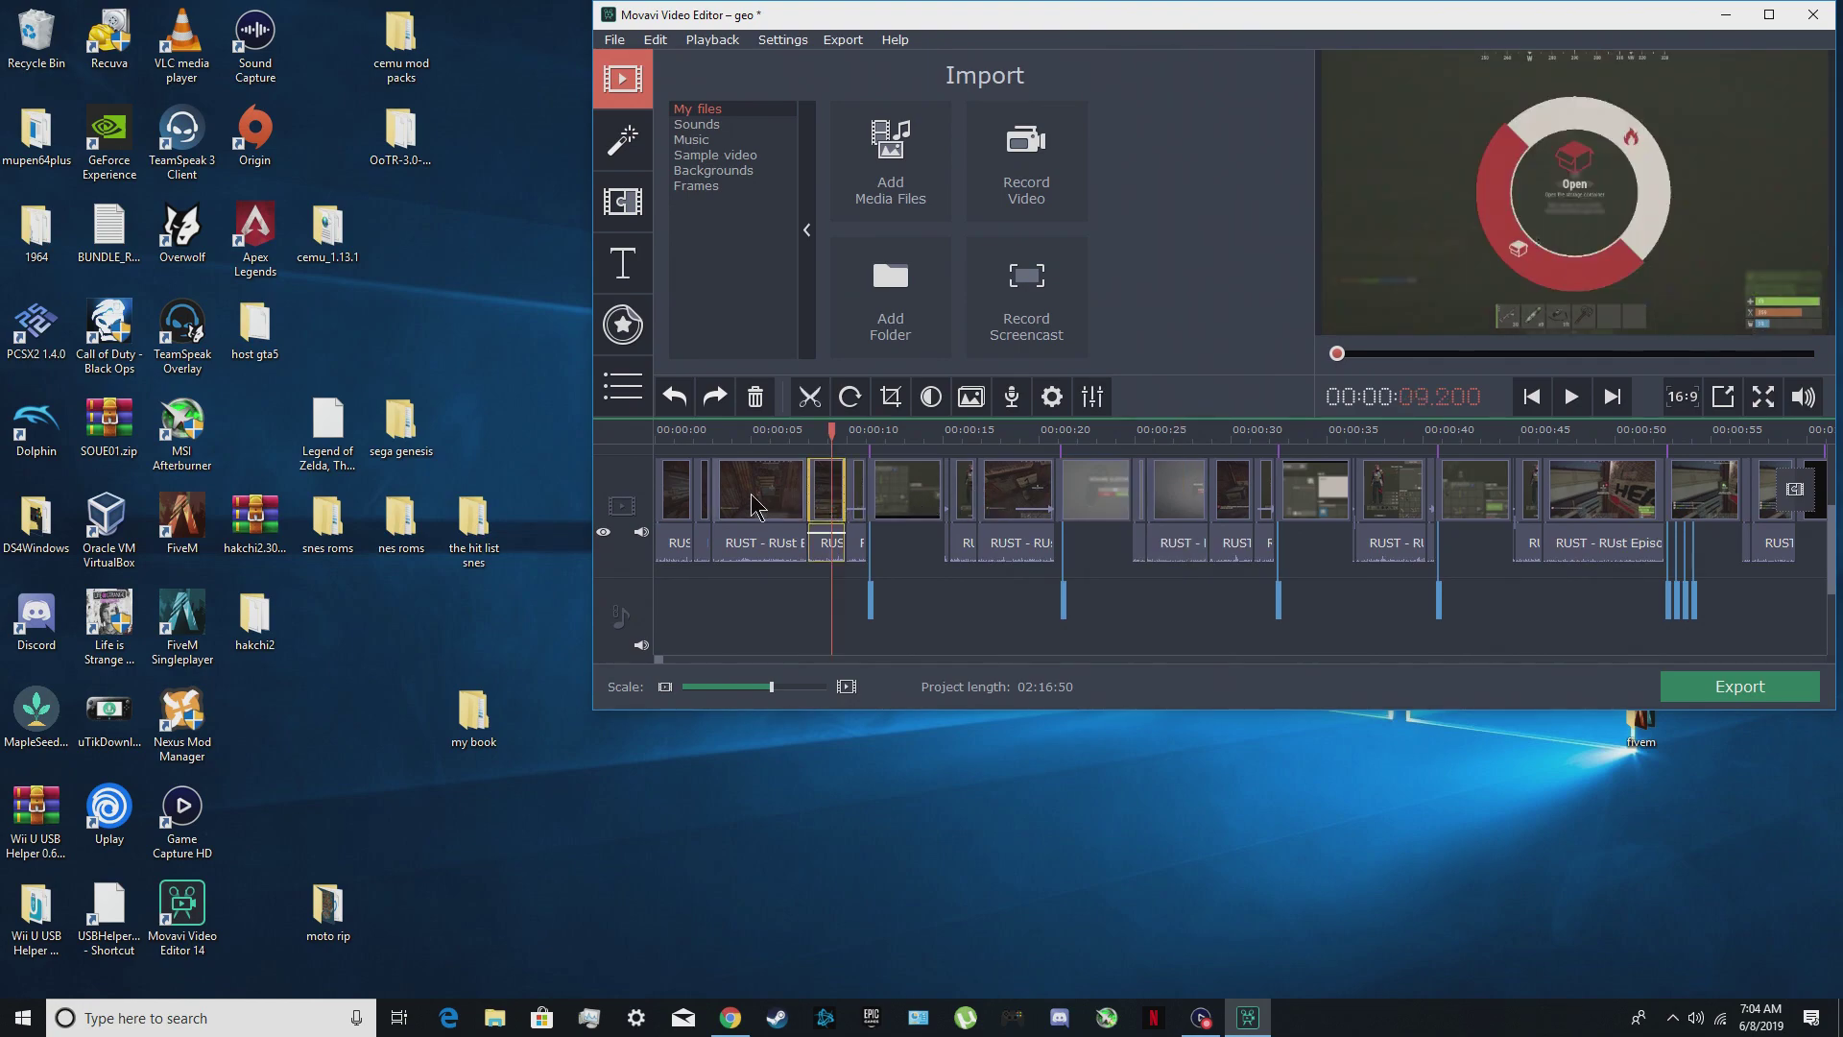
{"action": "left_click", "coordinate": [765, 507]}
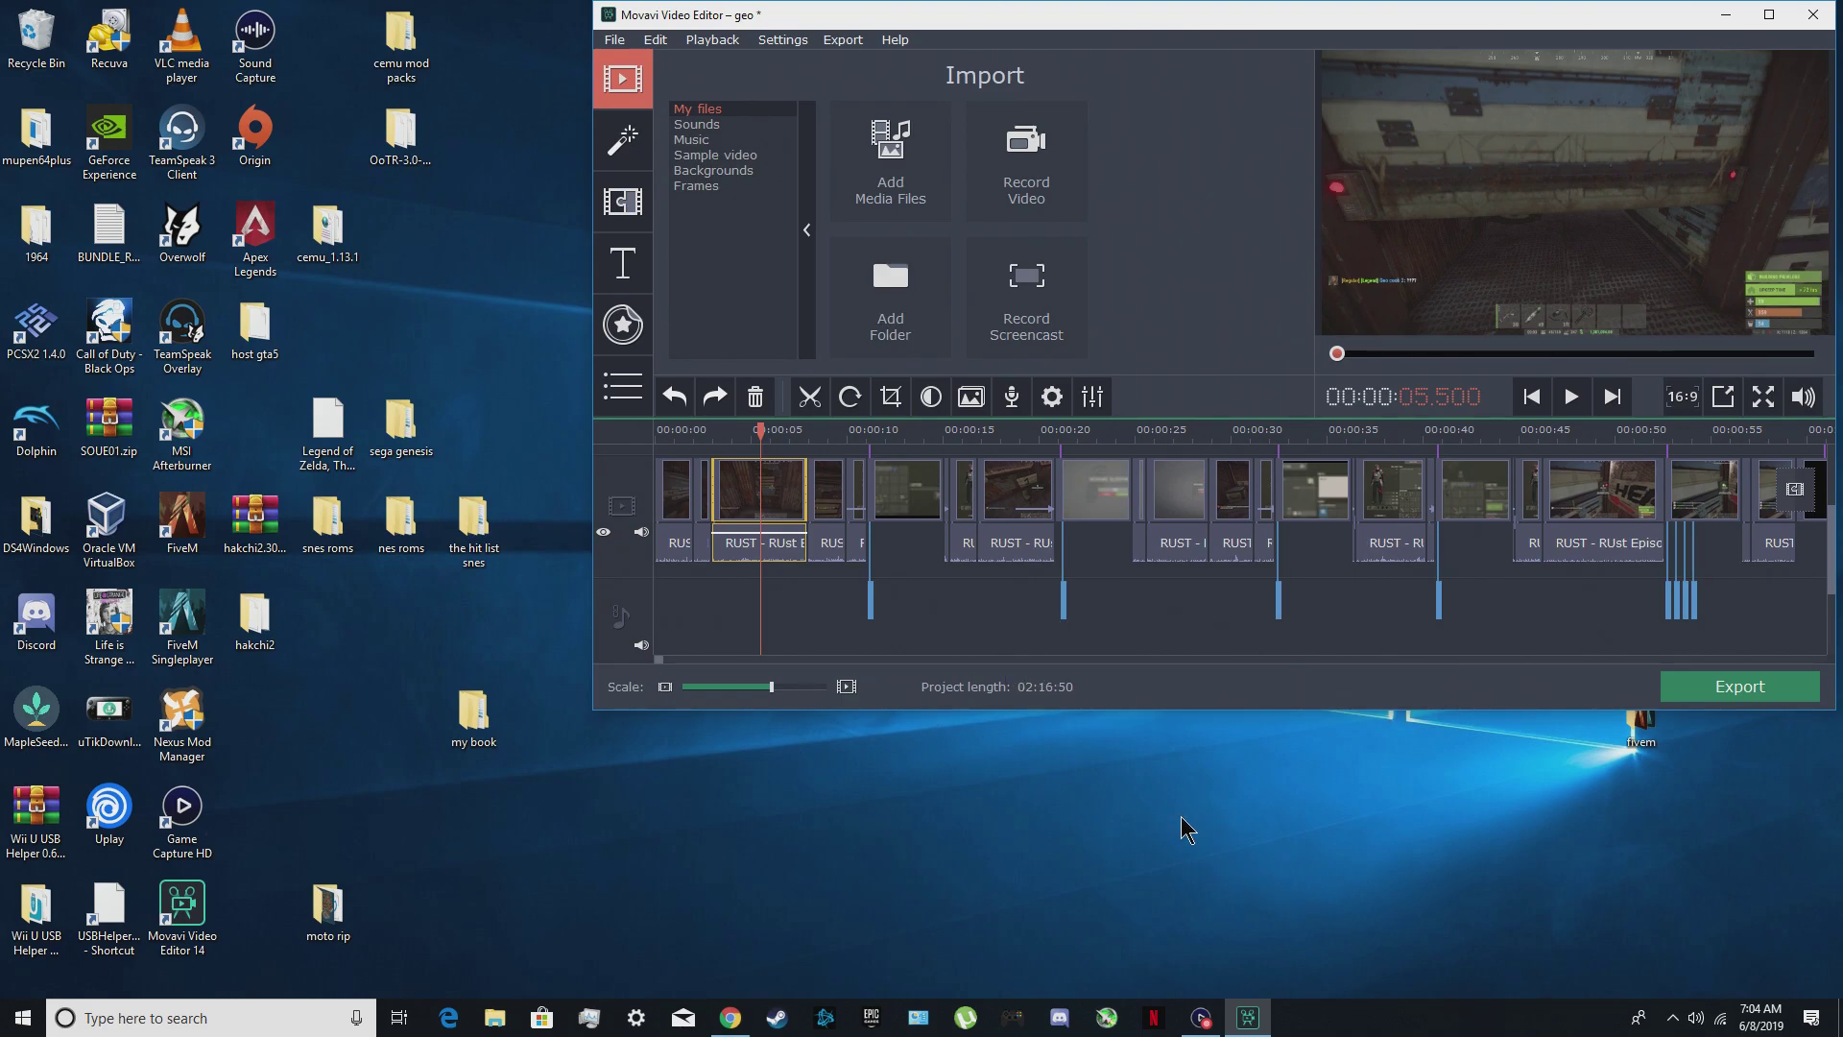
- Review the Steam autosave discussion in Chrome, then bring the Elgato Game Capture window forward
{"action": "left_click", "coordinate": [744, 1025]}
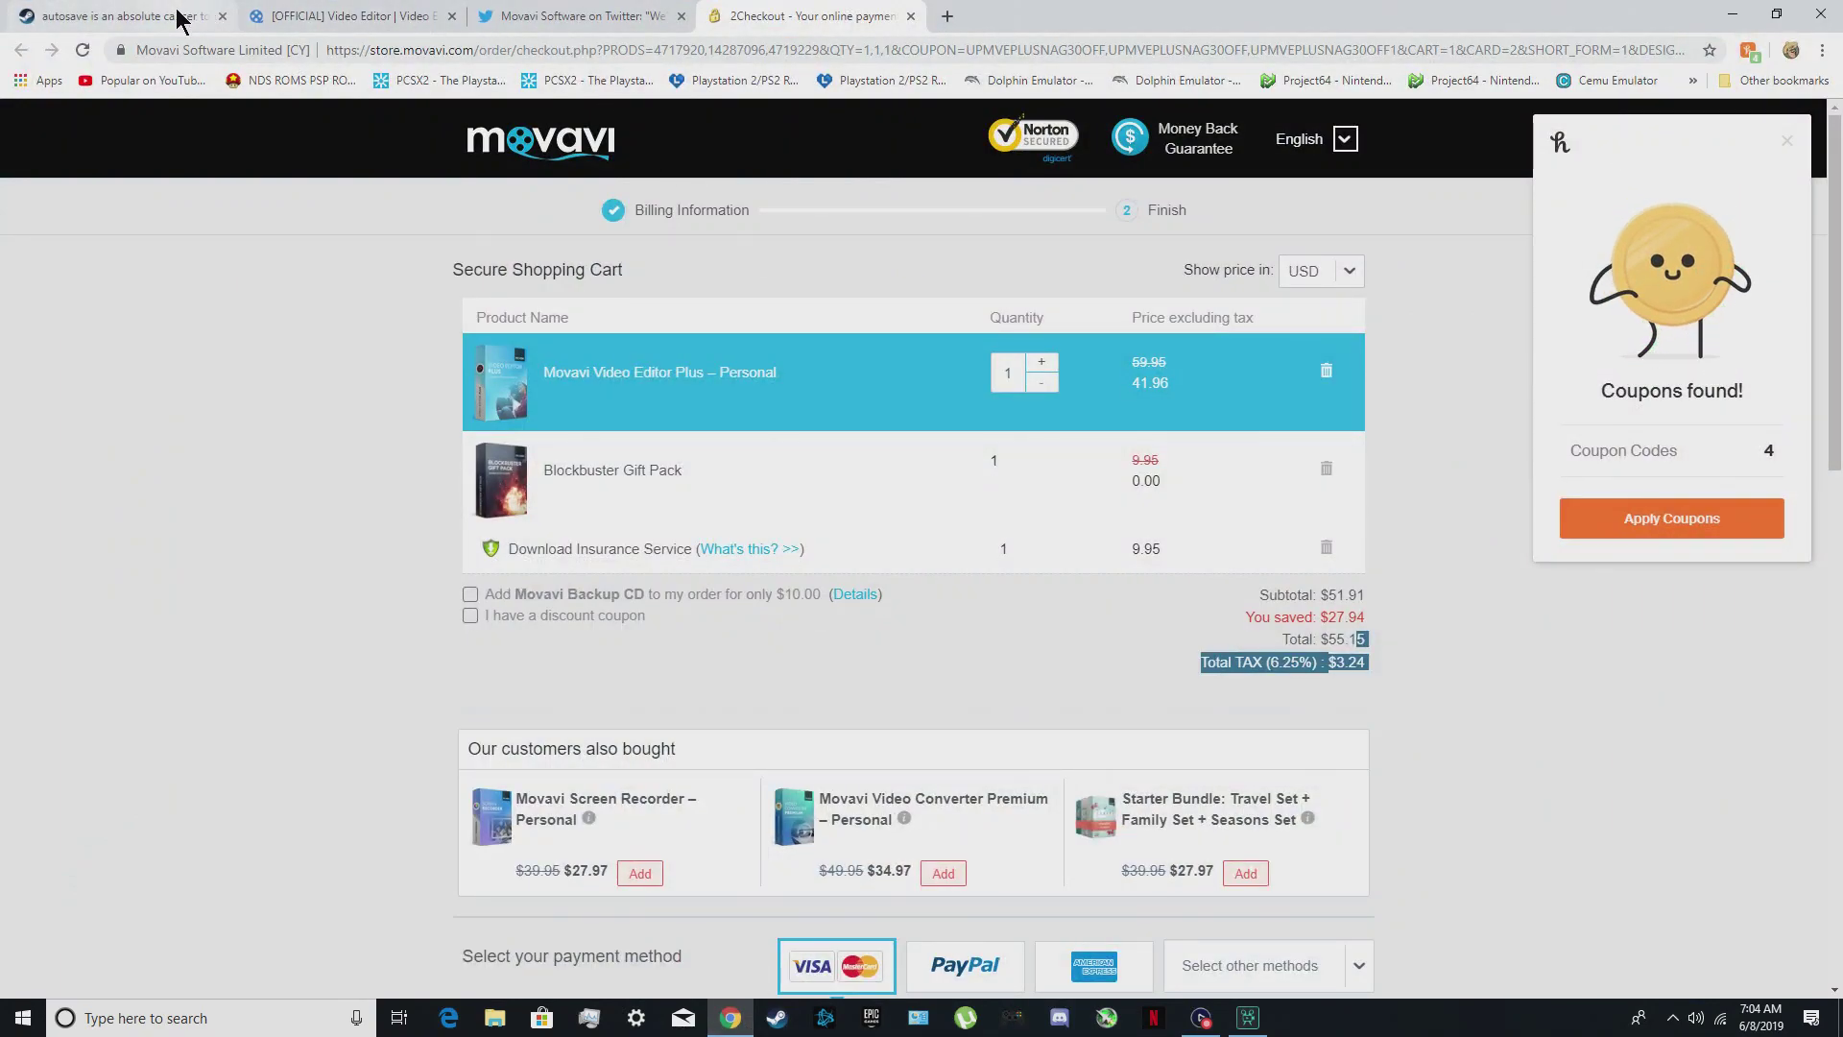
{"action": "left_click", "coordinate": [179, 17]}
{"action": "scroll", "coordinate": [855, 728], "scroll_direction": "down", "scroll_amount": 15}
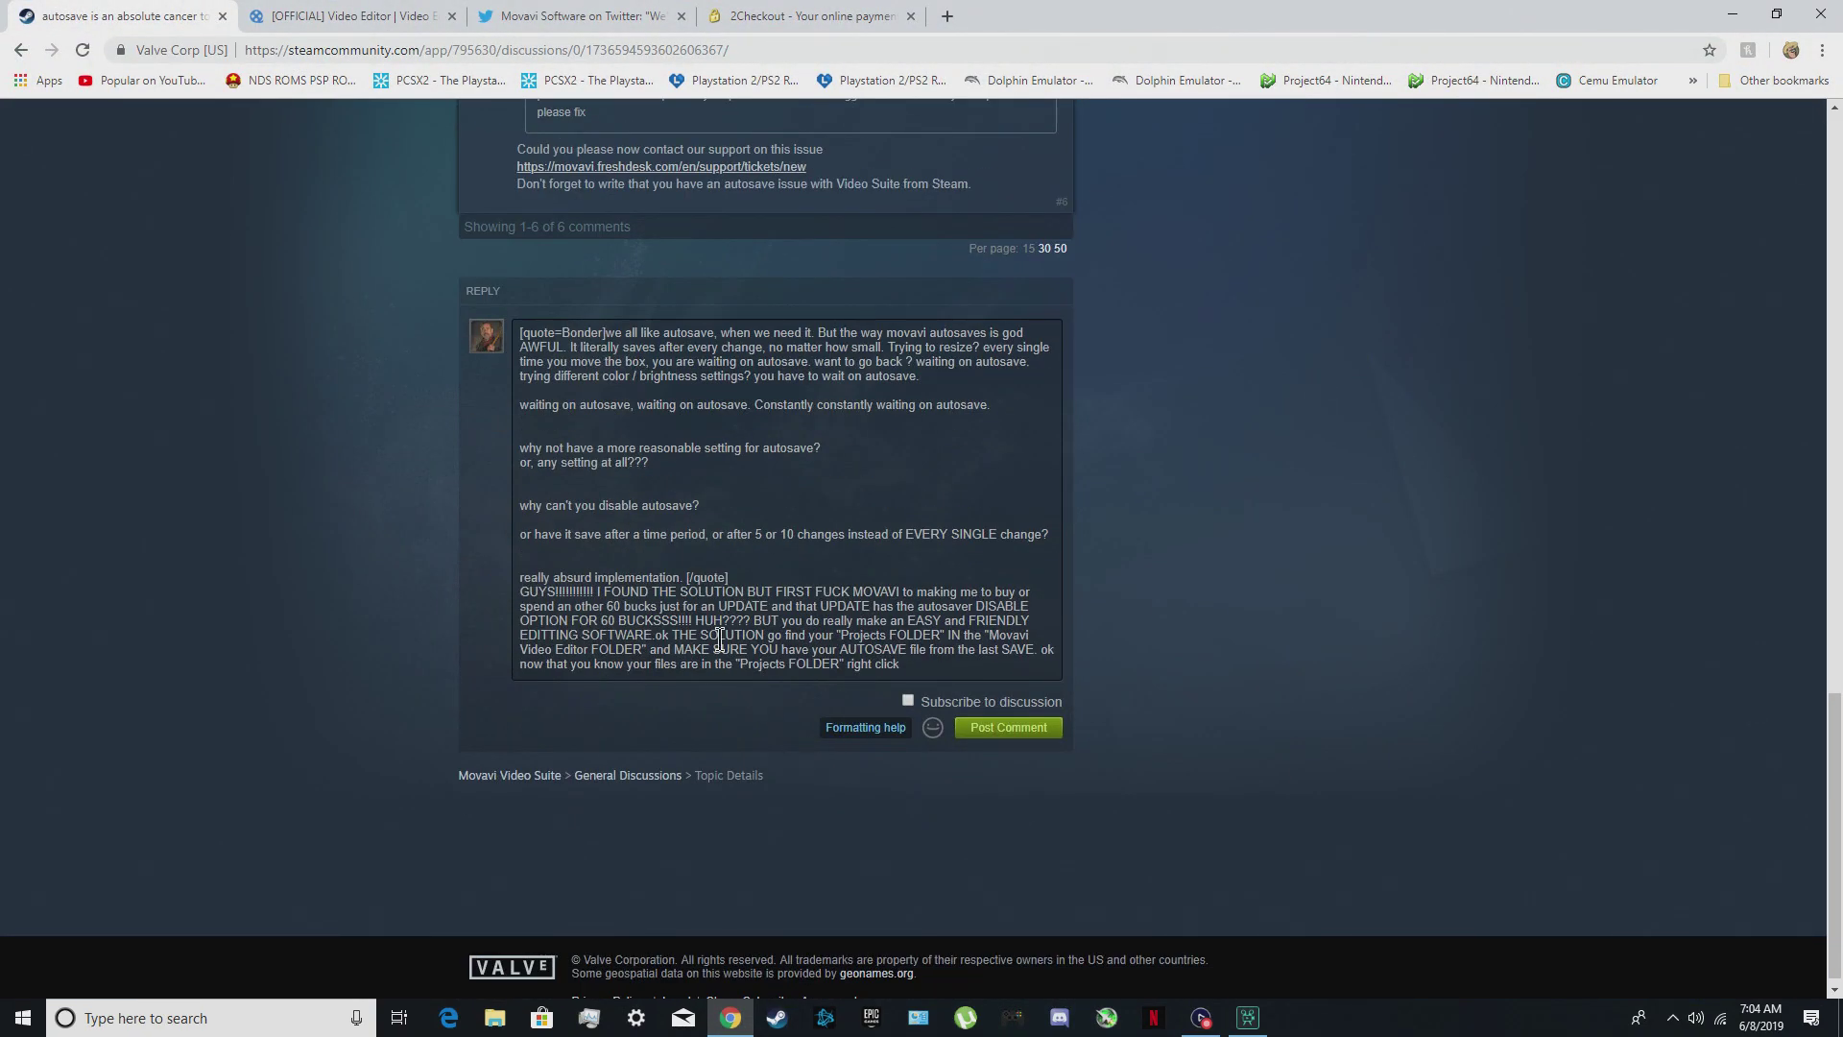
{"action": "scroll", "coordinate": [806, 803], "scroll_direction": "up", "scroll_amount": 15}
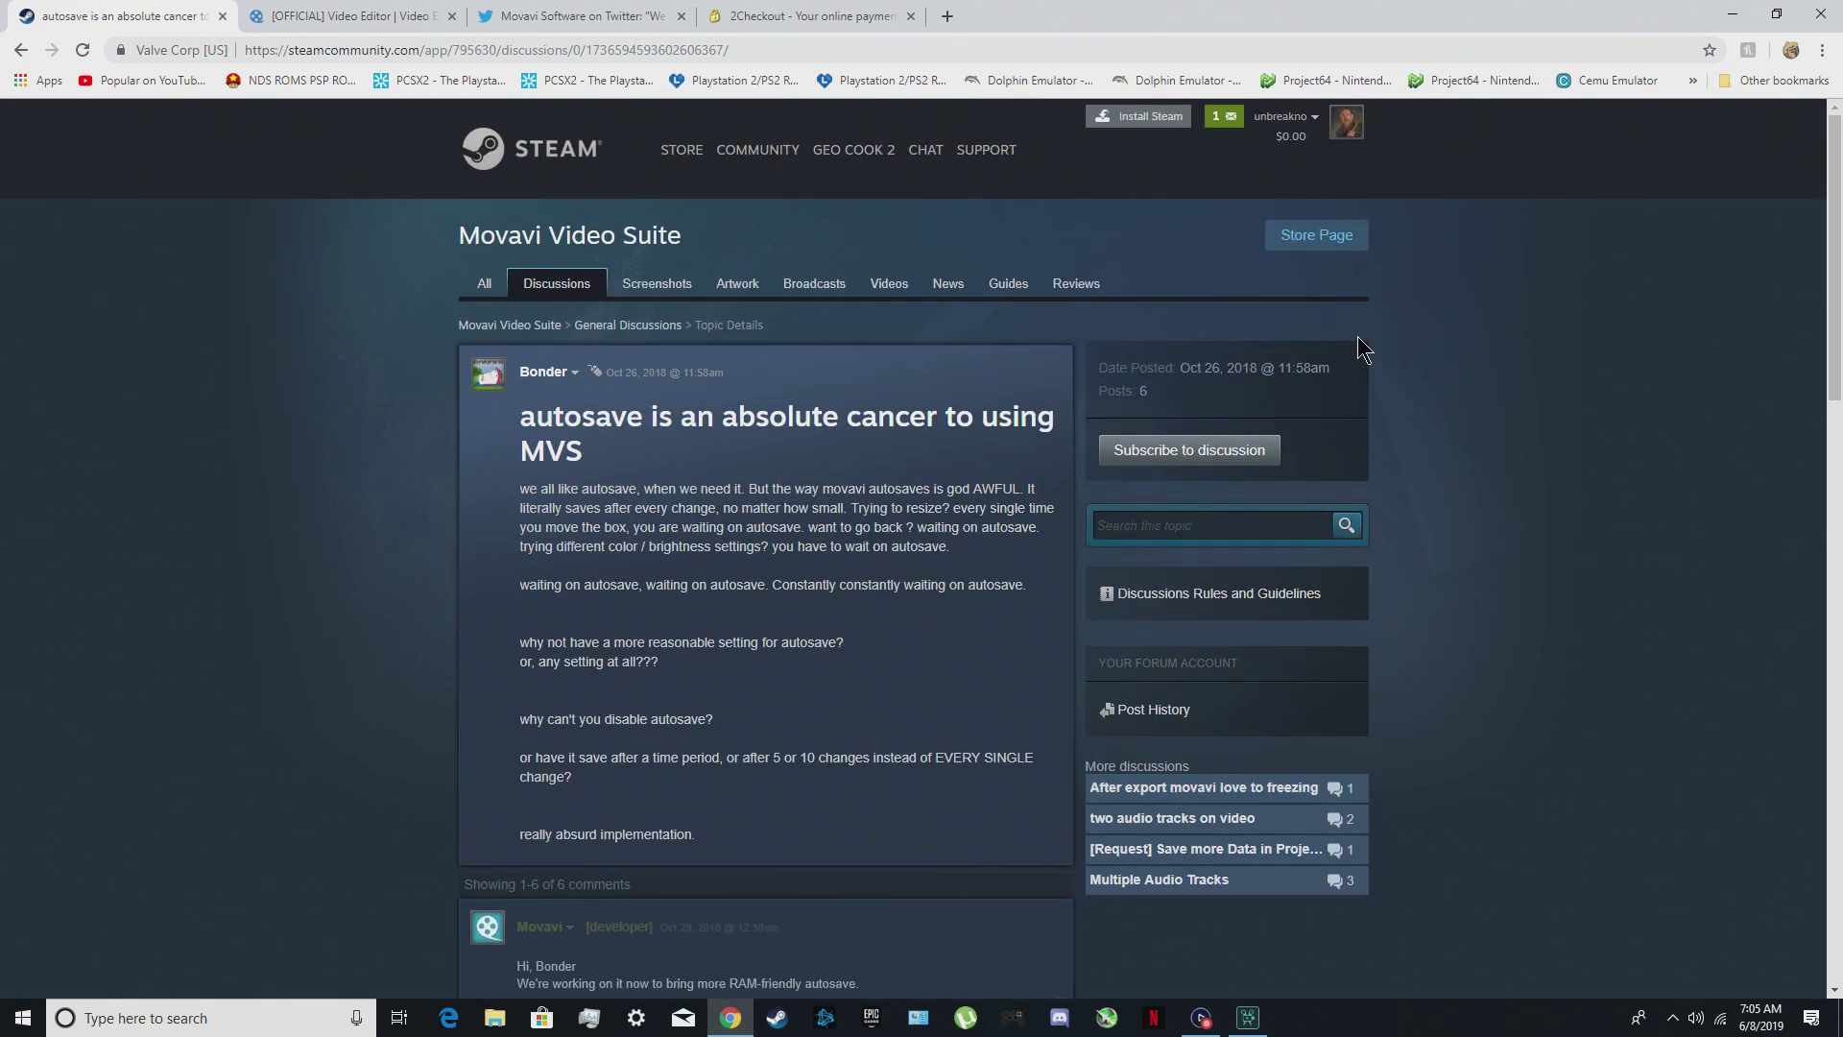
{"action": "left_click", "coordinate": [1310, 117]}
{"action": "left_click", "coordinate": [1386, 175]}
{"action": "left_click", "coordinate": [1200, 1017]}
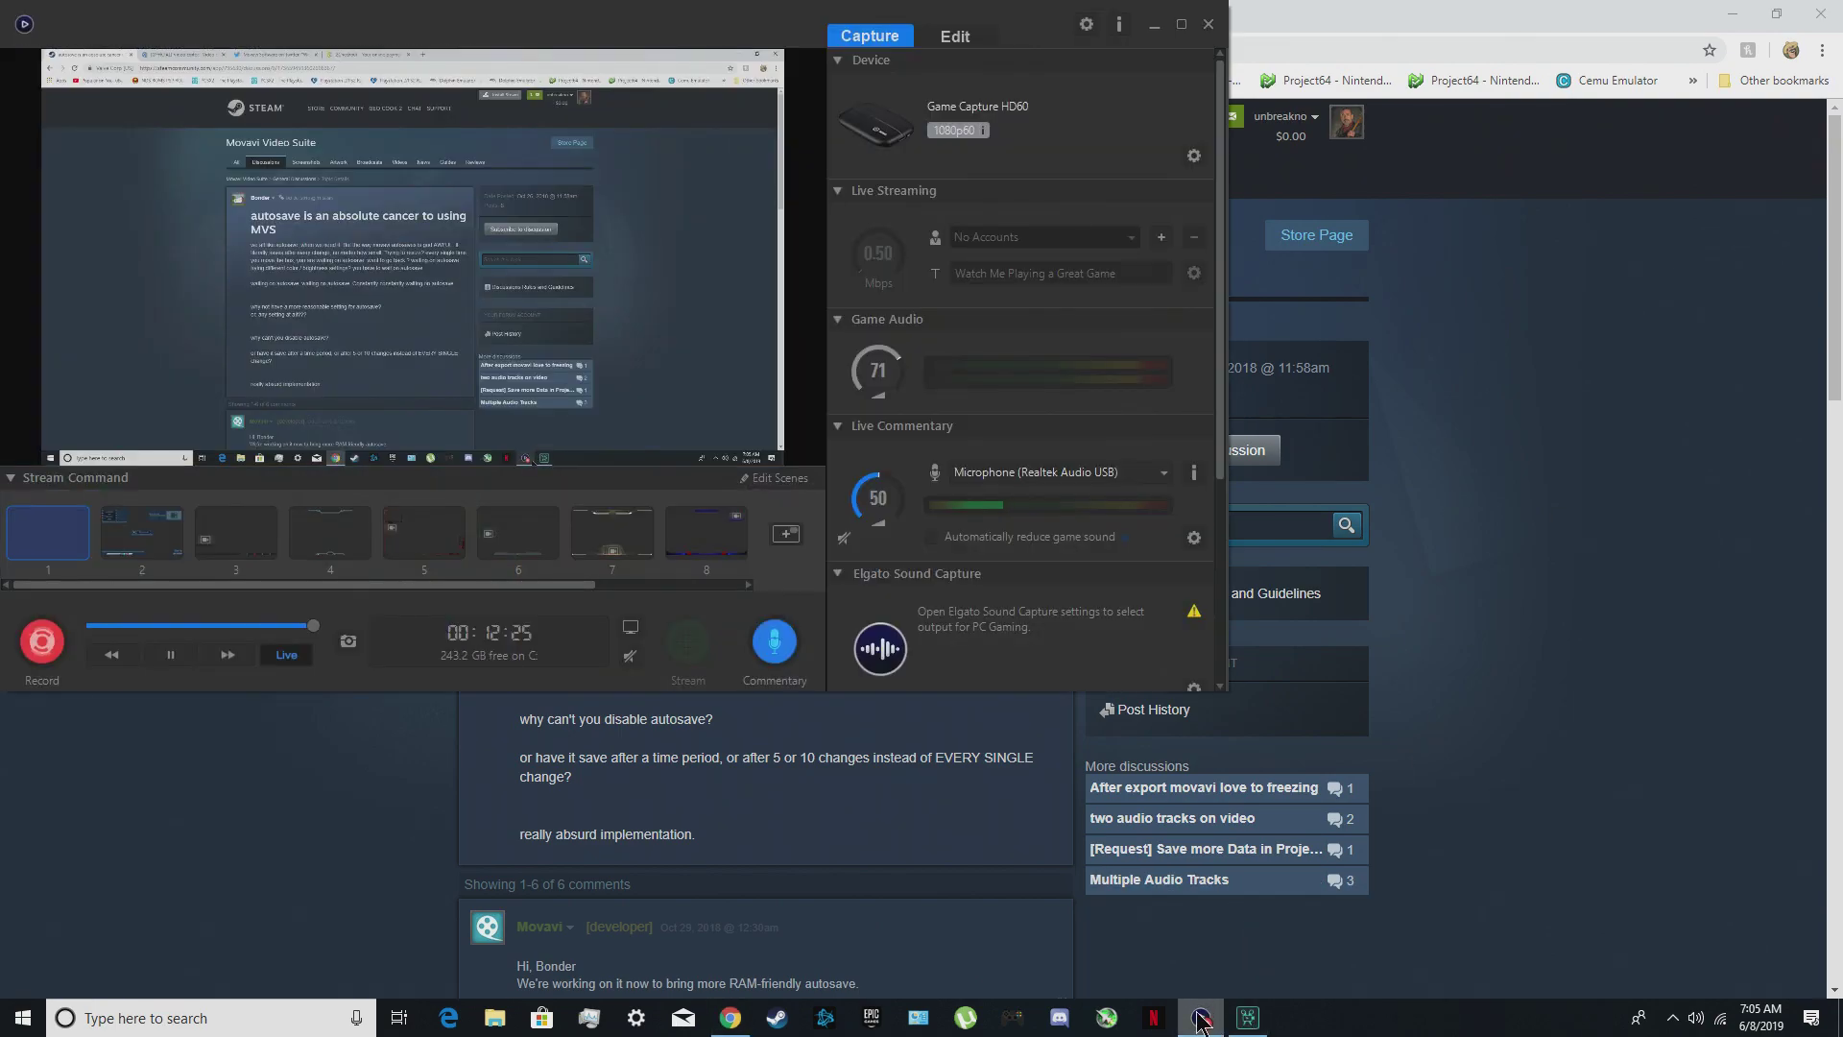